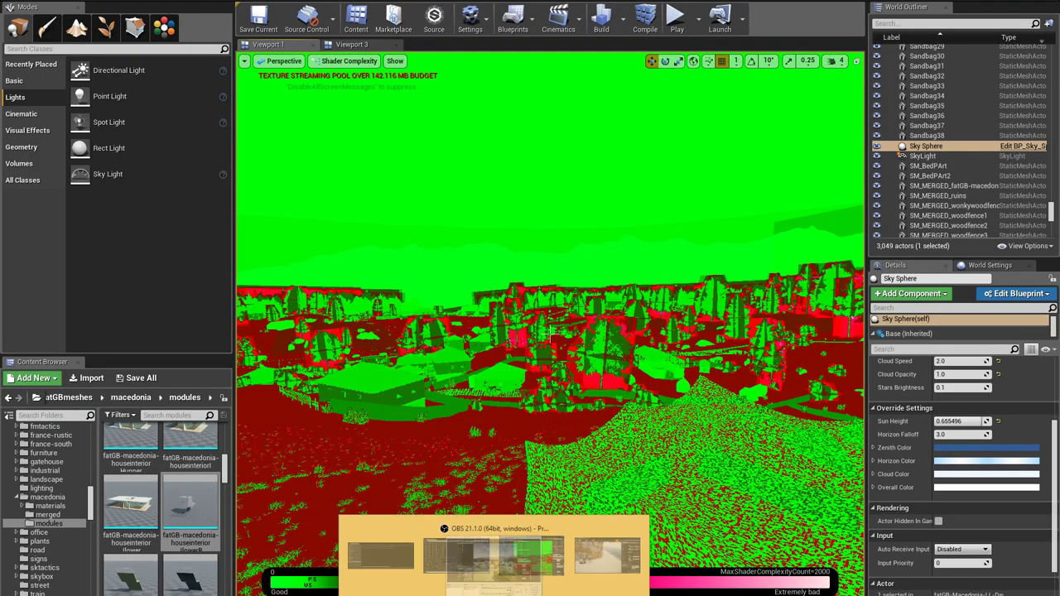
Switch the perspective viewport's view mode to Lit
{"action": "left_click", "coordinate": [340, 61]}
{"action": "left_click", "coordinate": [334, 84]}
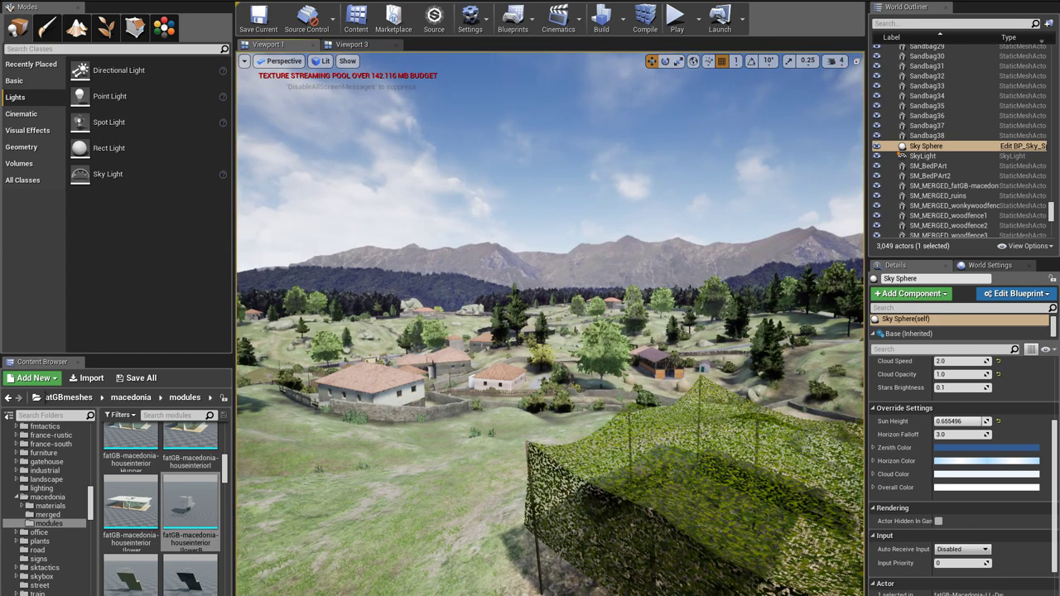
Examine the bunker's rooms and dark passage, then the closed trapdoor beside the stone building from outside and from below
{"action": "right_click_drag", "start_coordinate": [457, 477], "coordinate": [263, 566]}
{"action": "key", "text": "w"}
{"action": "key", "text": "w"}
{"action": "key", "text": "w"}
{"action": "right_click_drag", "start_coordinate": [423, 500], "coordinate": [435, 460]}
{"action": "key", "text": "w"}
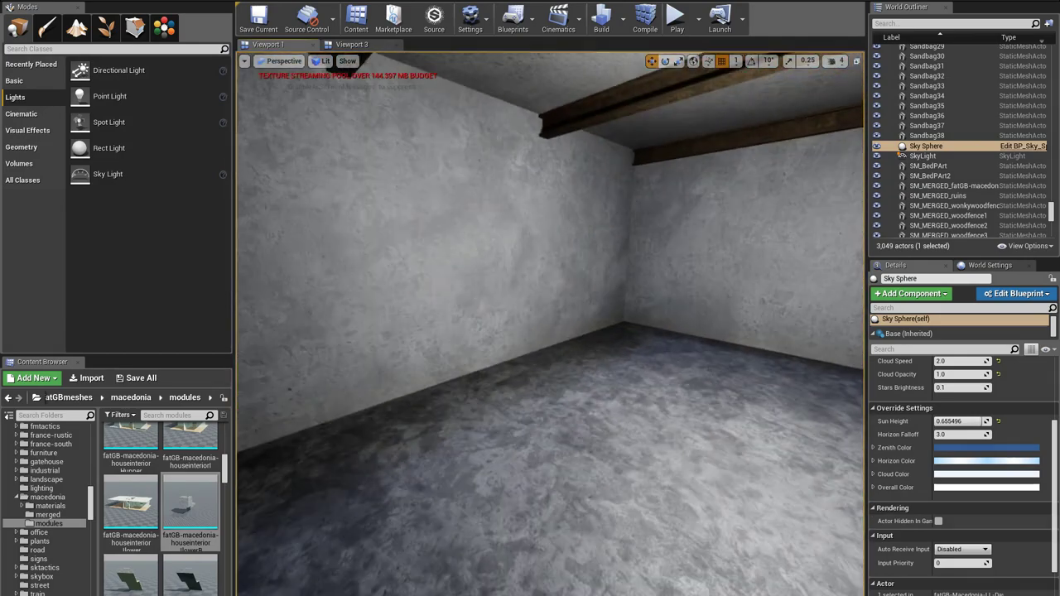
{"action": "right_click_drag", "start_coordinate": [550, 323], "coordinate": [630, 331]}
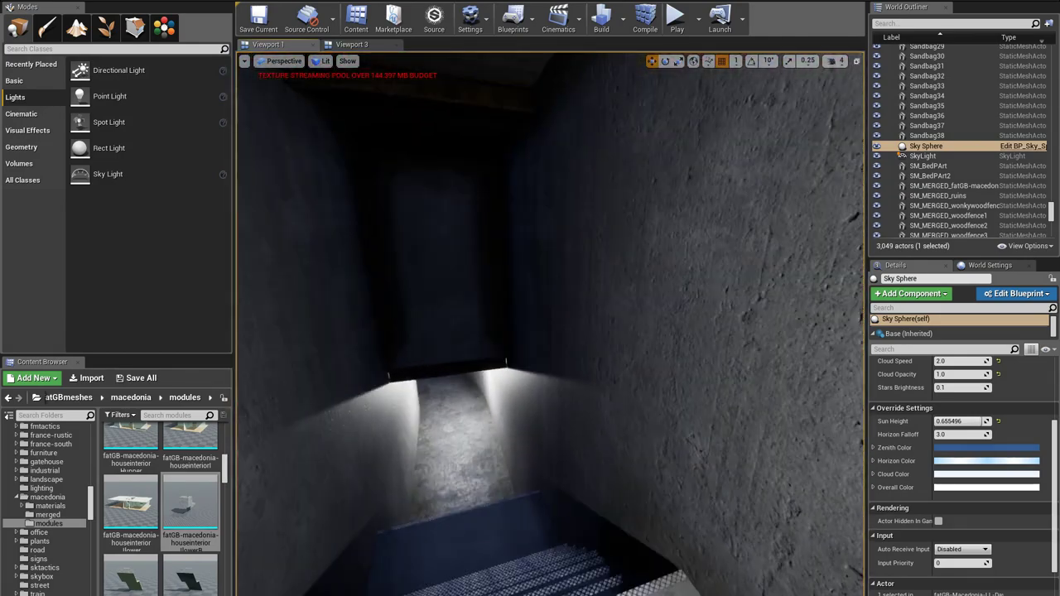
{"action": "right_click_drag", "start_coordinate": [550, 323], "coordinate": [488, 315]}
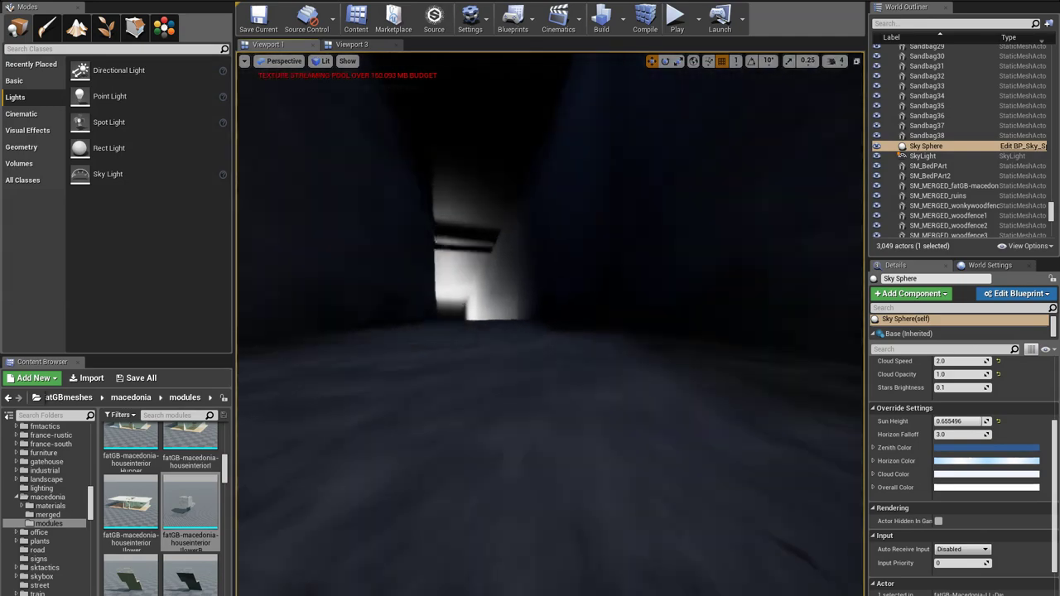
{"action": "right_click_drag", "start_coordinate": [435, 460], "coordinate": [435, 459]}
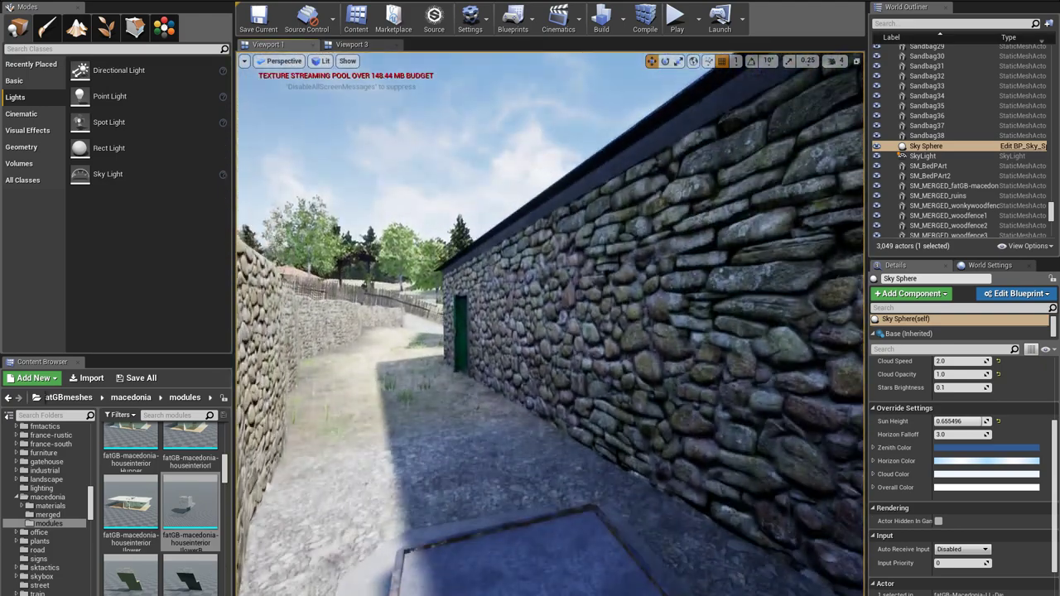
{"action": "right_click_drag", "start_coordinate": [435, 460], "coordinate": [435, 460]}
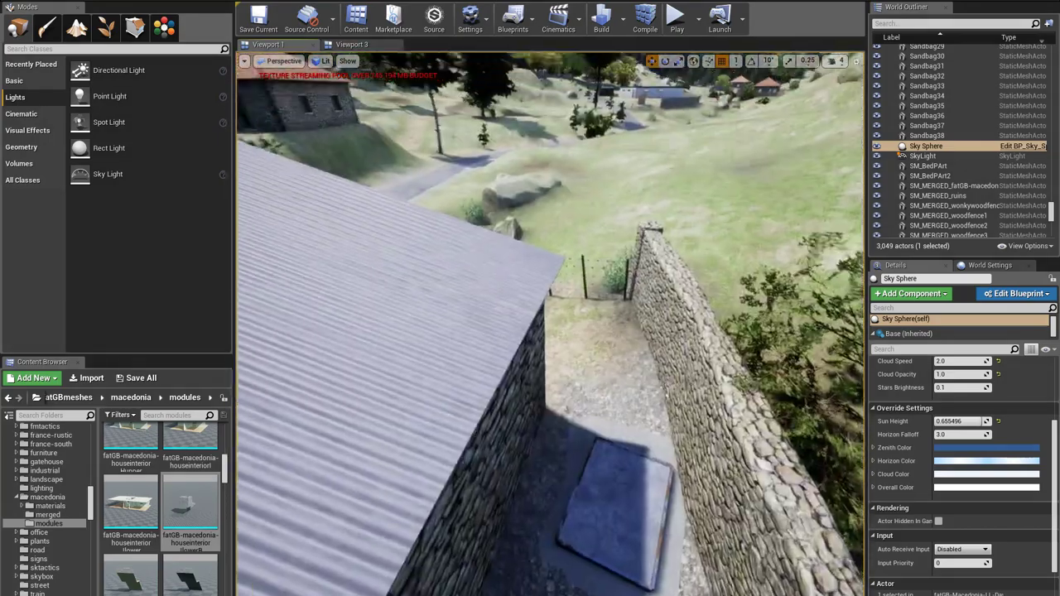
{"action": "right_click_drag", "start_coordinate": [435, 459], "coordinate": [434, 459]}
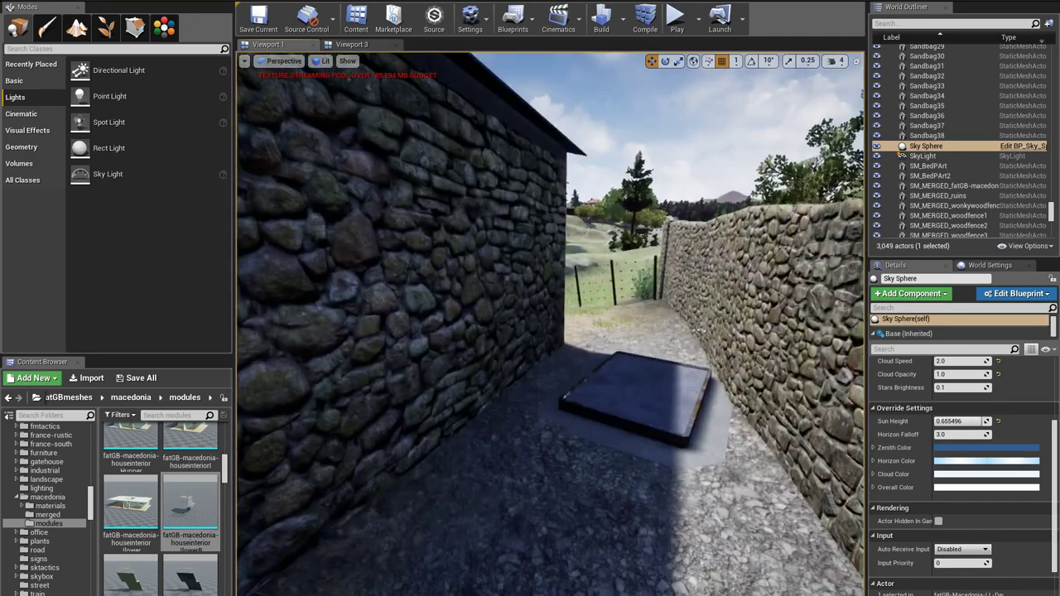
{"action": "right_click_drag", "start_coordinate": [550, 324], "coordinate": [550, 324]}
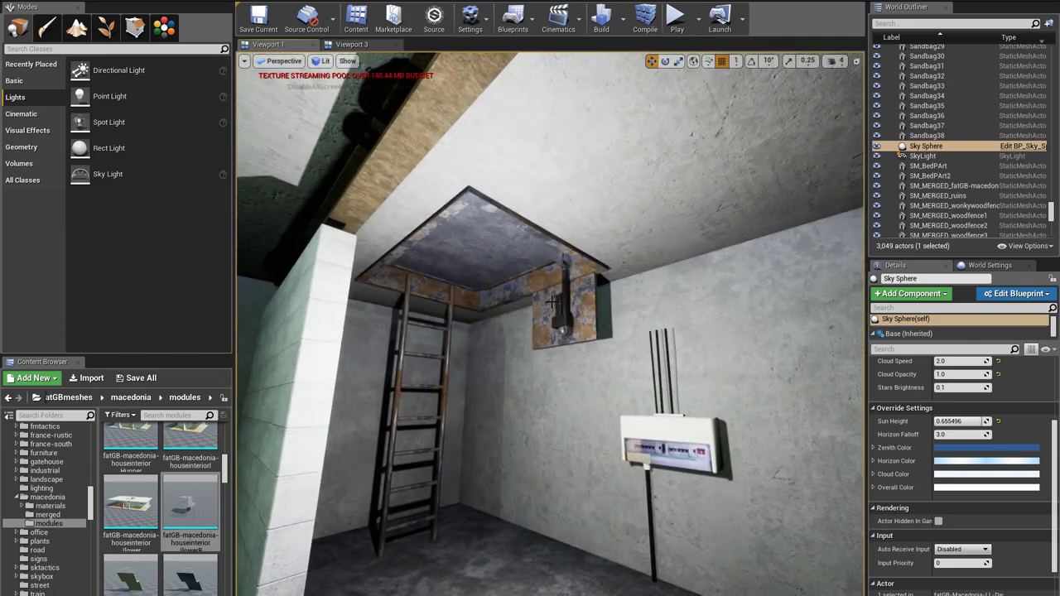
Select the fatGB-BP-trapdoor actor and examine its hatch, wall plate and actuator from inside the bunker
{"action": "left_click", "coordinate": [552, 294]}
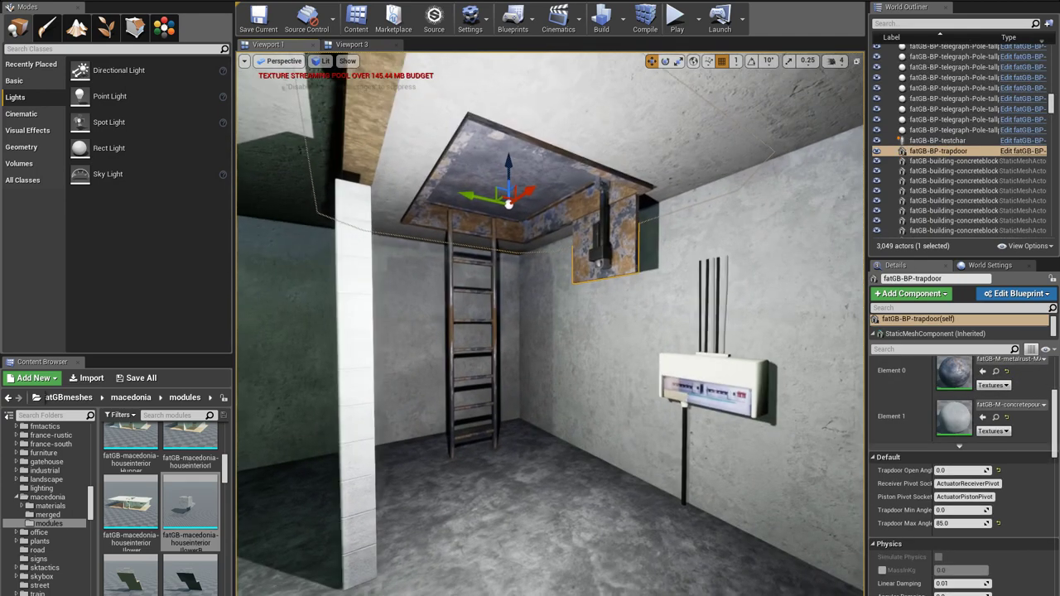
{"action": "key", "text": "w"}
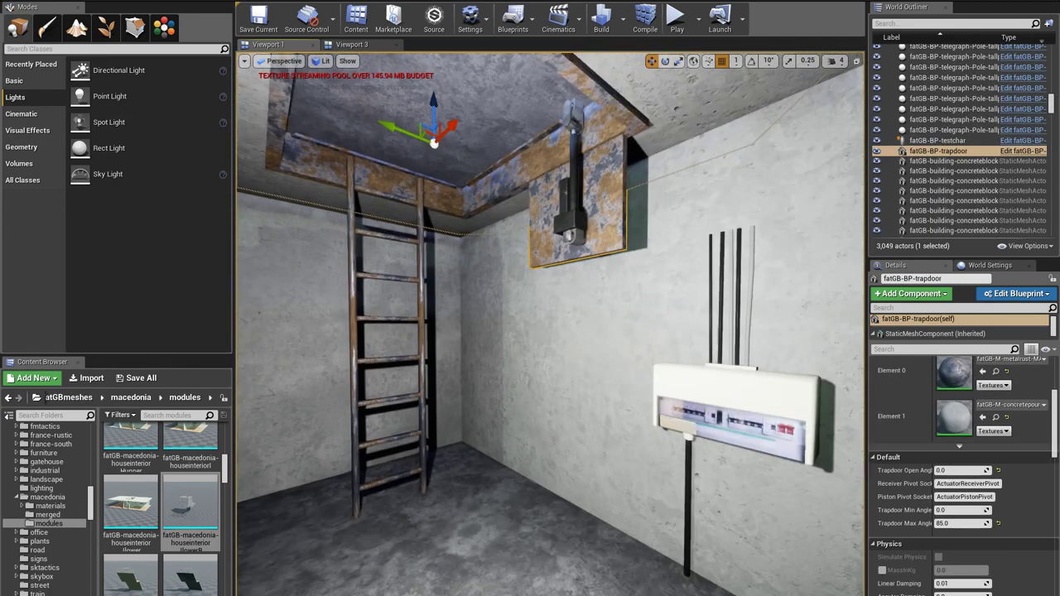
{"action": "key", "text": "s"}
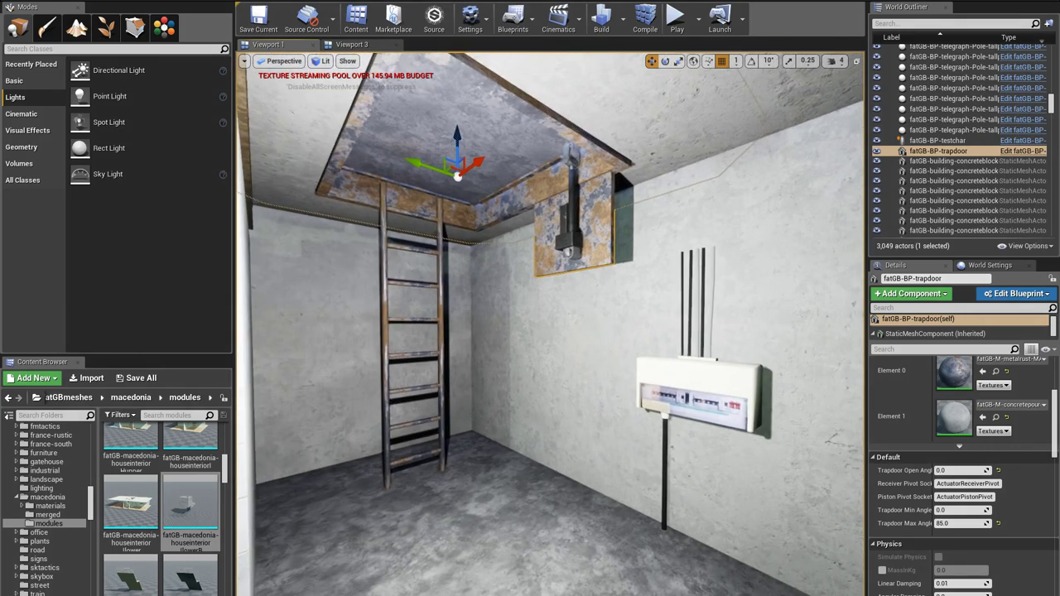
{"action": "left_click_drag", "start_coordinate": [547, 327], "coordinate": [545, 337]}
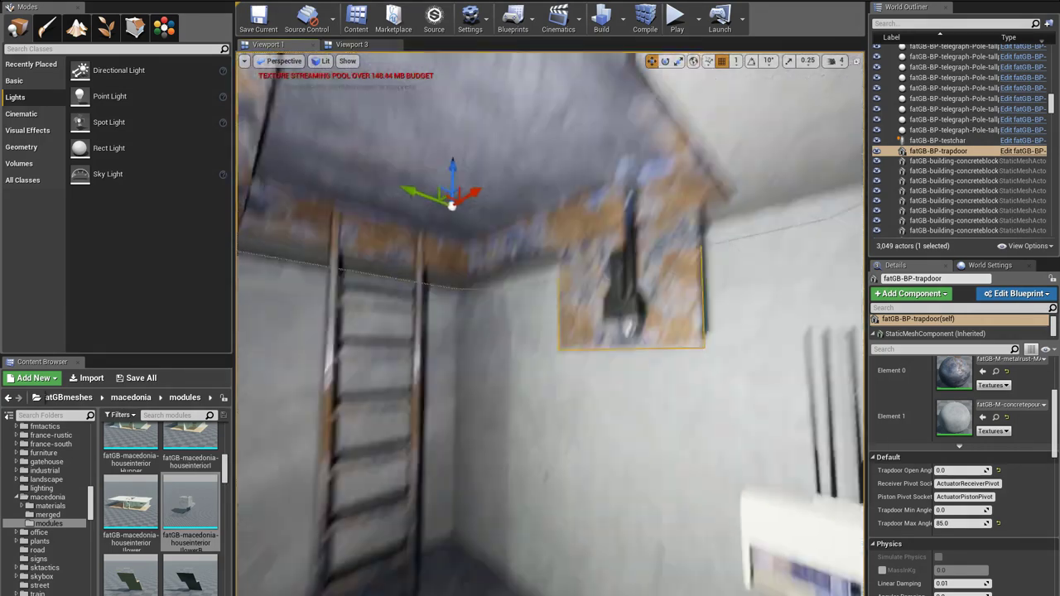
{"action": "right_click_drag", "start_coordinate": [545, 338], "coordinate": [512, 264]}
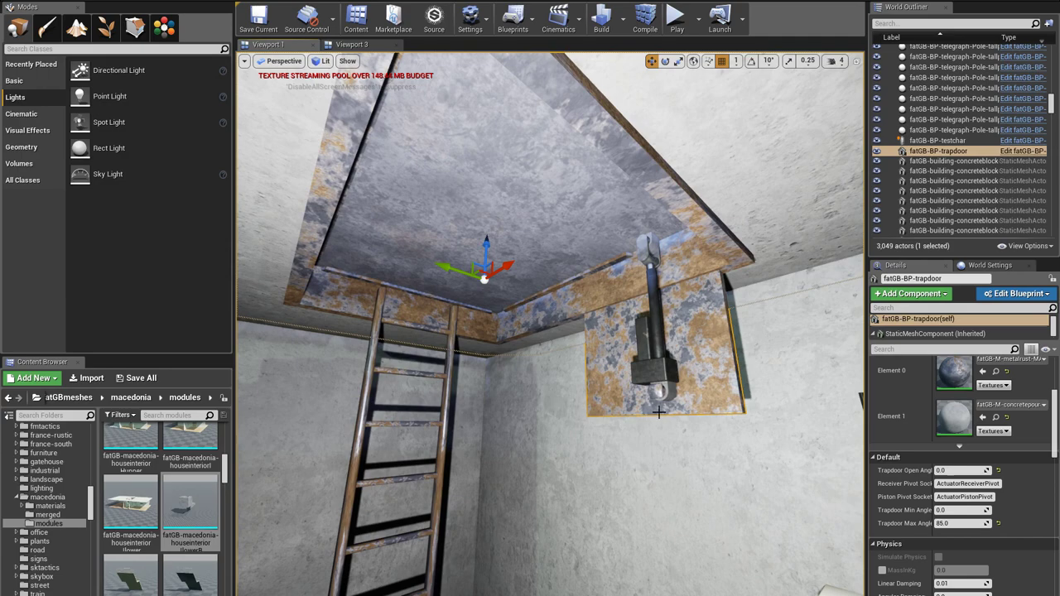
{"action": "left_click_drag", "start_coordinate": [622, 399], "coordinate": [623, 377]}
{"action": "right_click_drag", "start_coordinate": [623, 376], "coordinate": [497, 322]}
{"action": "left_click_drag", "start_coordinate": [610, 336], "coordinate": [606, 326]}
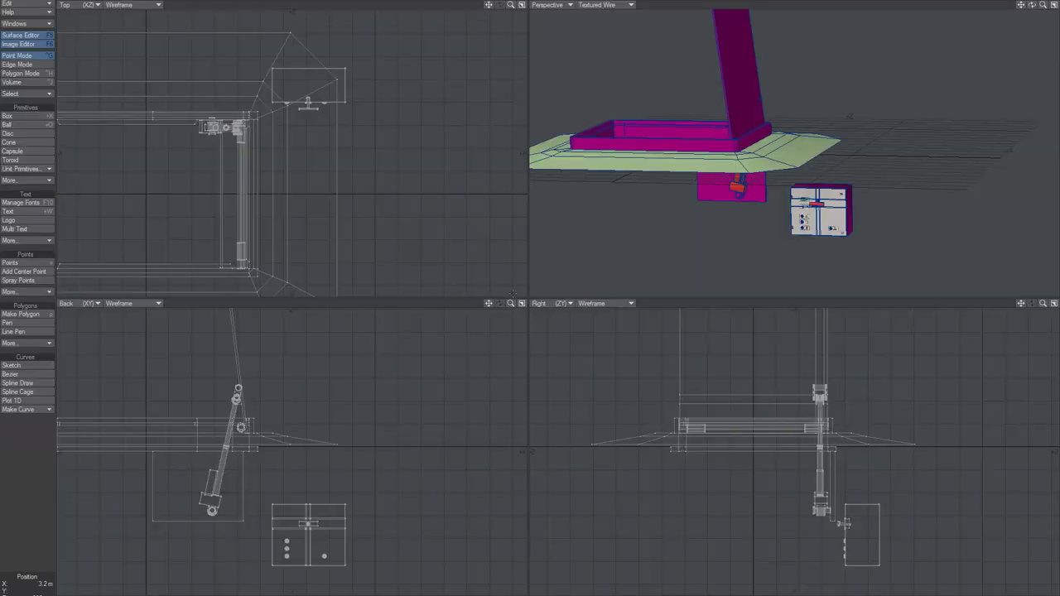
Switch to LightWave Modeler and examine the bracket joining the actuator's piston to the open trapdoor lid
{"action": "scroll", "coordinate": [696, 177], "scroll_direction": "down", "scroll_amount": 3}
{"action": "left_click_drag", "start_coordinate": [694, 177], "coordinate": [707, 221], "text": "alt+shift"}
{"action": "left_click_drag", "start_coordinate": [707, 220], "coordinate": [764, 155], "text": "alt"}
{"action": "scroll", "coordinate": [740, 196], "scroll_direction": "up", "scroll_amount": 3}
{"action": "scroll", "coordinate": [741, 196], "scroll_direction": "down", "scroll_amount": 2}
{"action": "scroll", "coordinate": [763, 156], "scroll_direction": "up", "scroll_amount": 5}
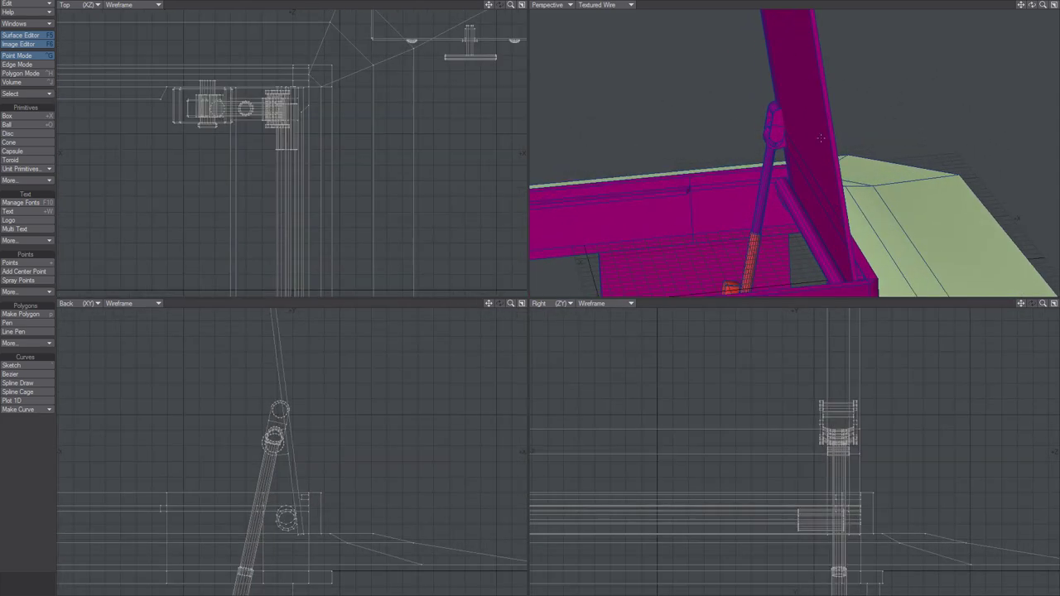
{"action": "scroll", "coordinate": [792, 125], "scroll_direction": "up", "scroll_amount": 2}
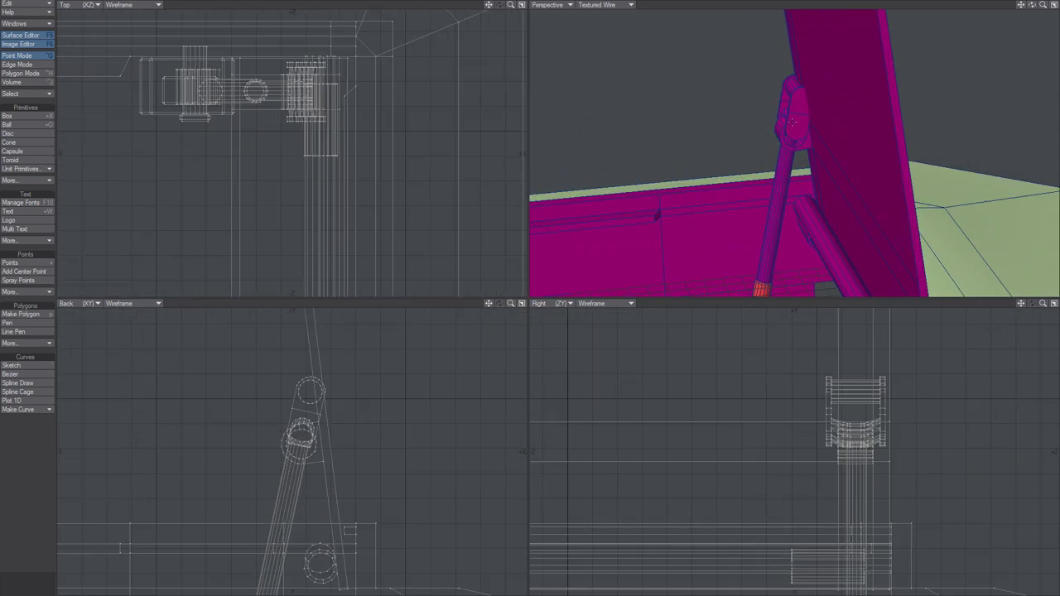
Change to polygon selection mode and examine the actuator's red body and its lower pivot on the wall plate
{"action": "key", "text": "space"}
{"action": "key", "text": "space"}
{"action": "left_click_drag", "start_coordinate": [774, 229], "coordinate": [810, 61], "text": "alt+shift"}
{"action": "left_click_drag", "start_coordinate": [807, 165], "coordinate": [807, 49], "text": "alt"}
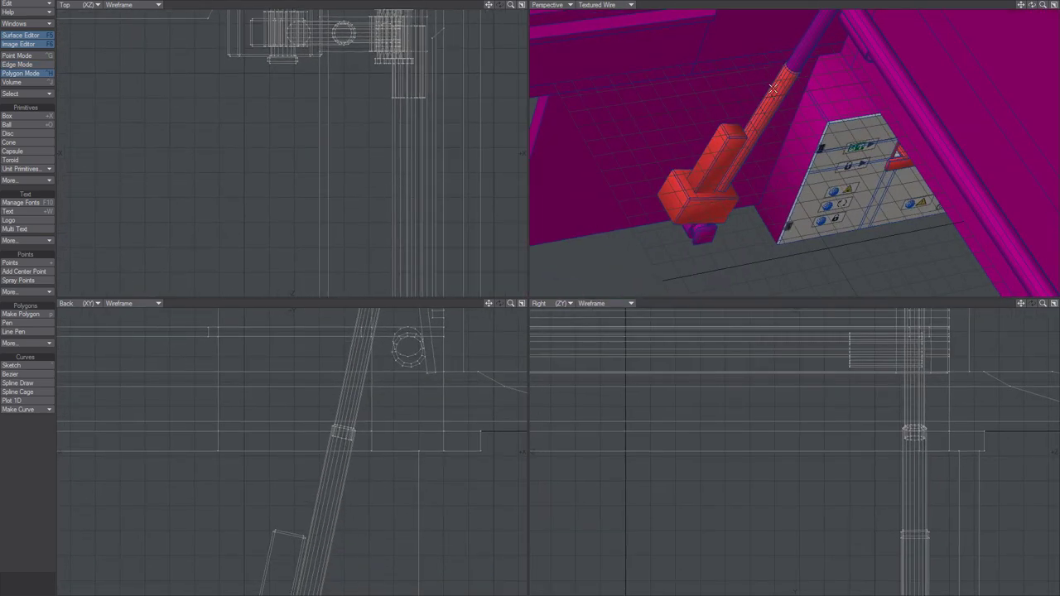
{"action": "left_click_drag", "start_coordinate": [728, 213], "coordinate": [745, 45], "text": "alt"}
{"action": "left_click_drag", "start_coordinate": [745, 44], "coordinate": [774, 93], "text": "alt"}
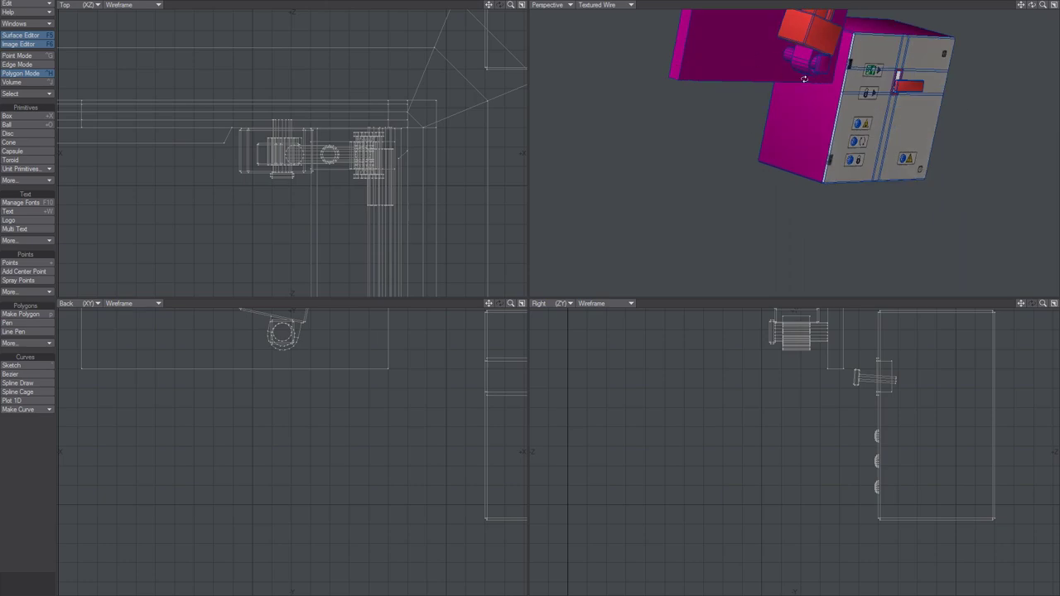
Examine the control box and the whole actuator linkage between the wall plate pivot and the trapdoor lid
{"action": "left_click_drag", "start_coordinate": [870, 63], "coordinate": [890, 165], "text": "alt+shift"}
{"action": "left_click_drag", "start_coordinate": [890, 166], "coordinate": [766, 103], "text": "alt"}
{"action": "left_click_drag", "start_coordinate": [766, 103], "coordinate": [807, 182], "text": "alt+shift"}
{"action": "left_click_drag", "start_coordinate": [807, 182], "coordinate": [760, 93], "text": "alt"}
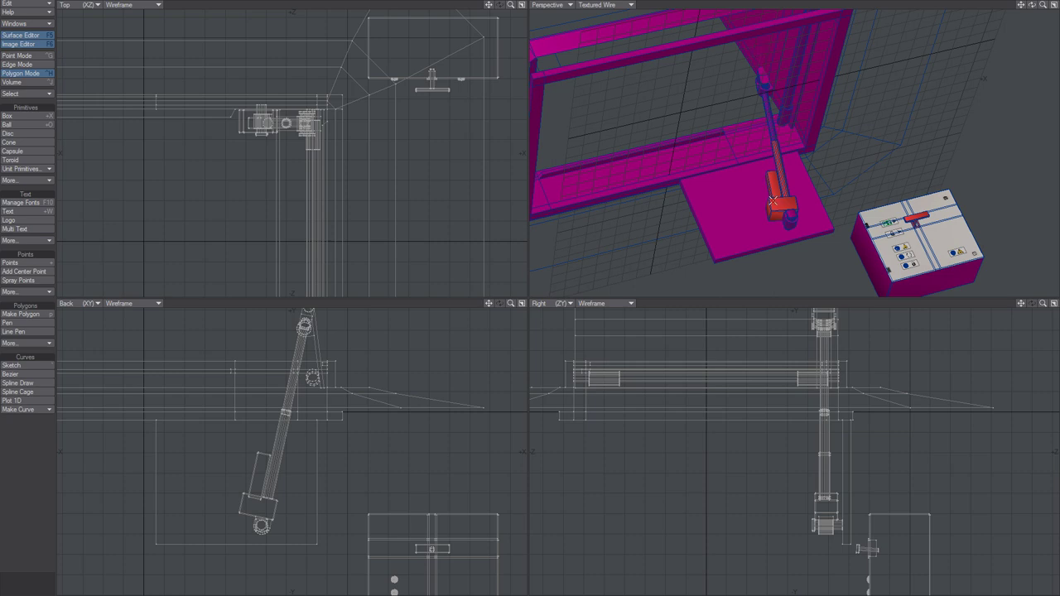
{"action": "left_click_drag", "start_coordinate": [772, 200], "coordinate": [791, 146], "text": "alt"}
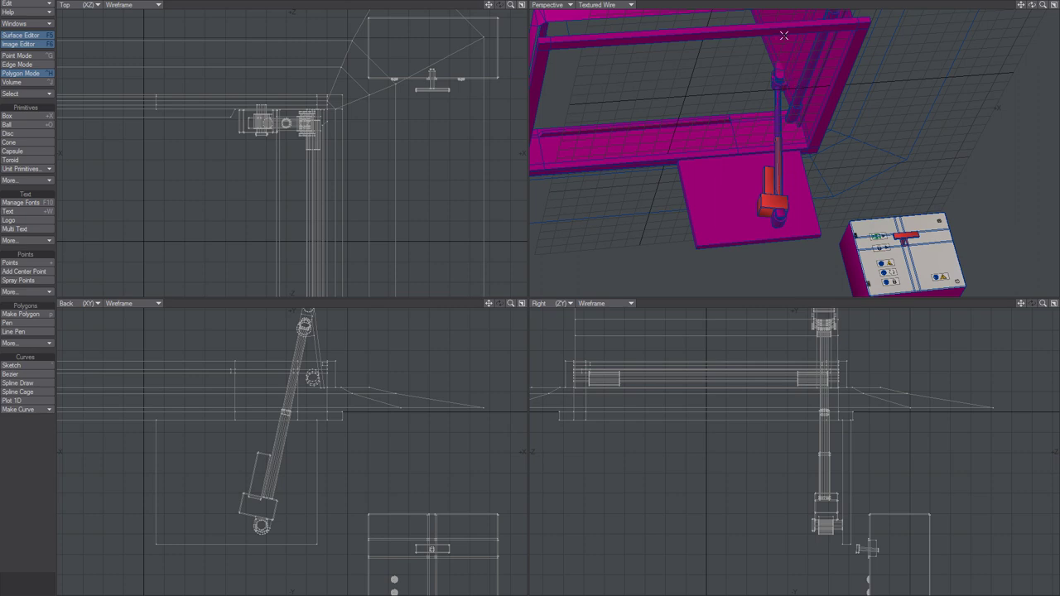
{"action": "left_click_drag", "start_coordinate": [765, 165], "coordinate": [781, 192], "text": "alt"}
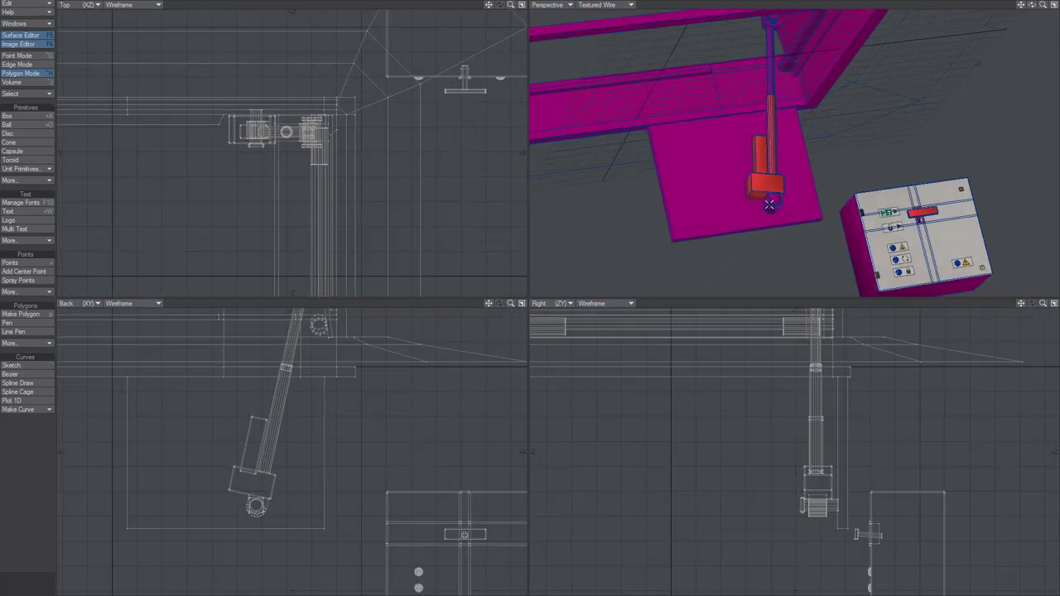
{"action": "left_click_drag", "start_coordinate": [772, 199], "coordinate": [778, 91], "text": "ctrl+alt"}
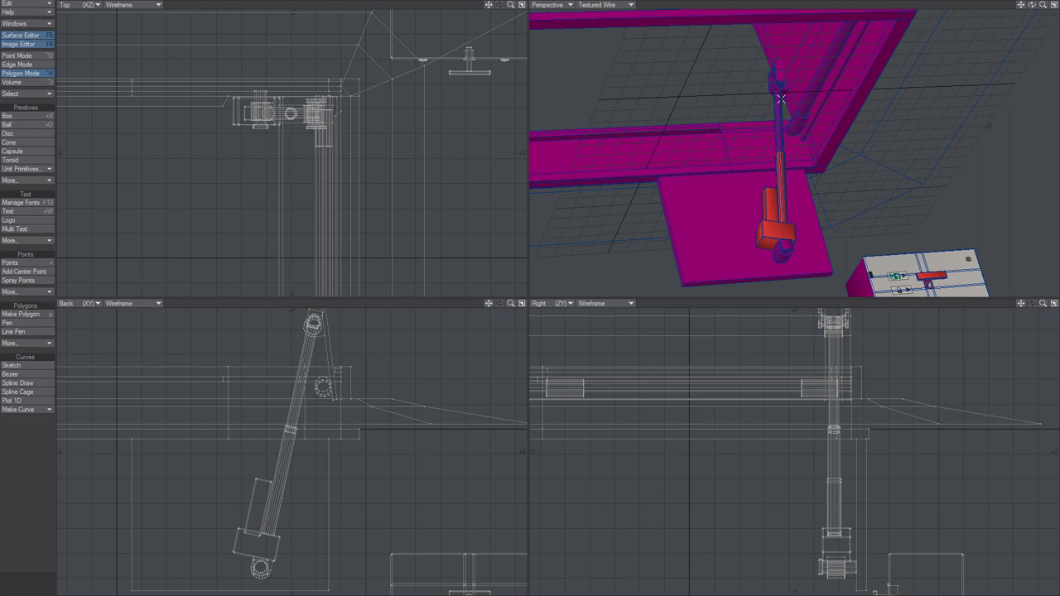
{"action": "left_click_drag", "start_coordinate": [786, 164], "coordinate": [767, 100], "text": "alt"}
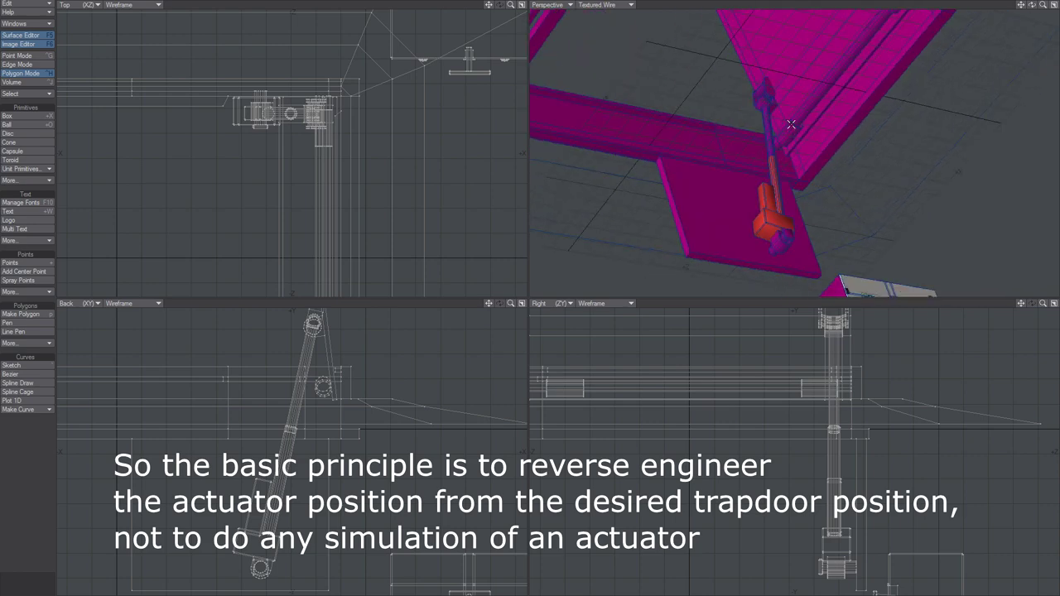
{"action": "left_click_drag", "start_coordinate": [808, 170], "coordinate": [791, 181], "text": "alt"}
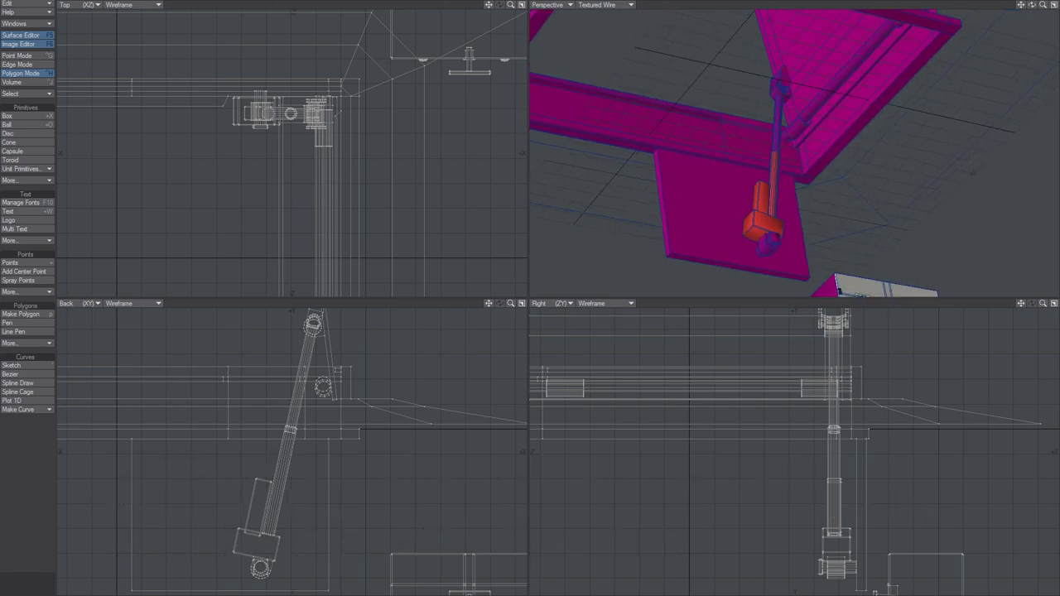
Return to Unreal Editor and inspect the closed trapdoor from outside and its actuator and hinge from below
{"action": "mouse_move", "coordinate": [491, 593]}
{"action": "left_click", "coordinate": [540, 573]}
{"action": "left_click_drag", "start_coordinate": [488, 388], "coordinate": [488, 439]}
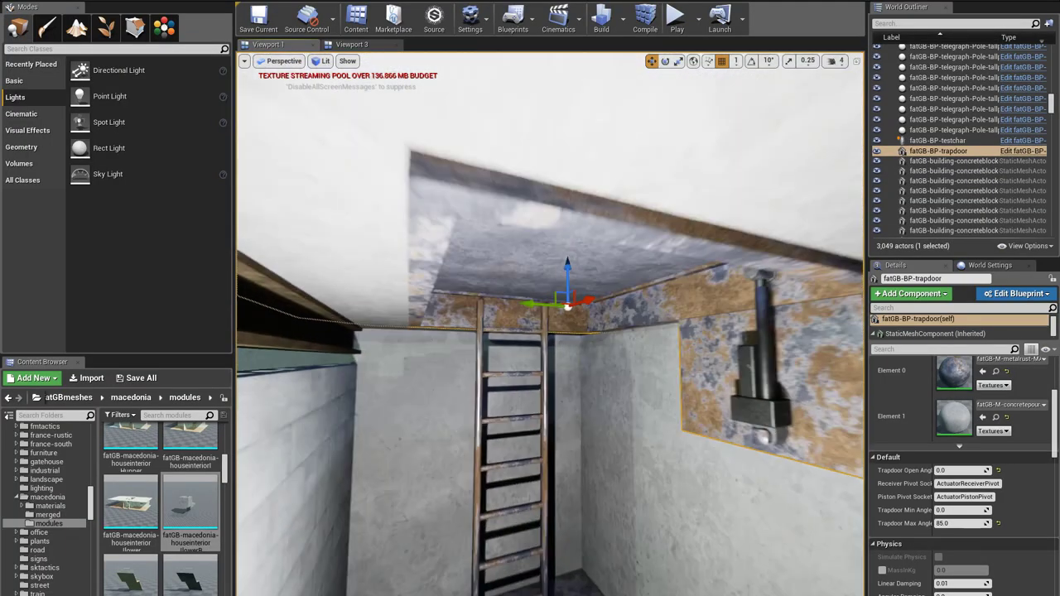
{"action": "right_click_drag", "start_coordinate": [497, 348], "coordinate": [497, 418]}
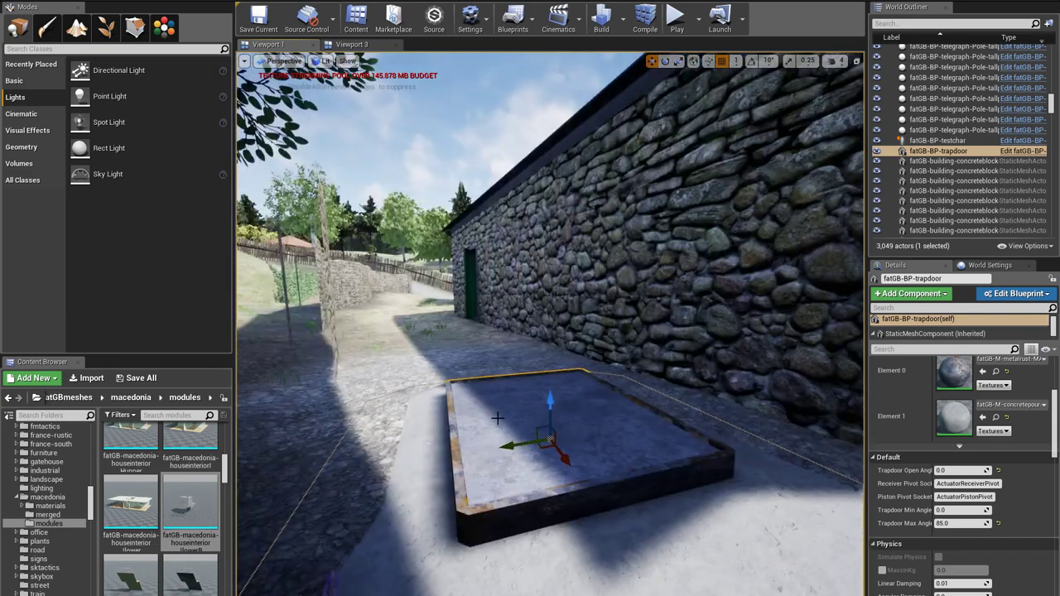
{"action": "left_click_drag", "start_coordinate": [497, 419], "coordinate": [514, 418], "text": "alt"}
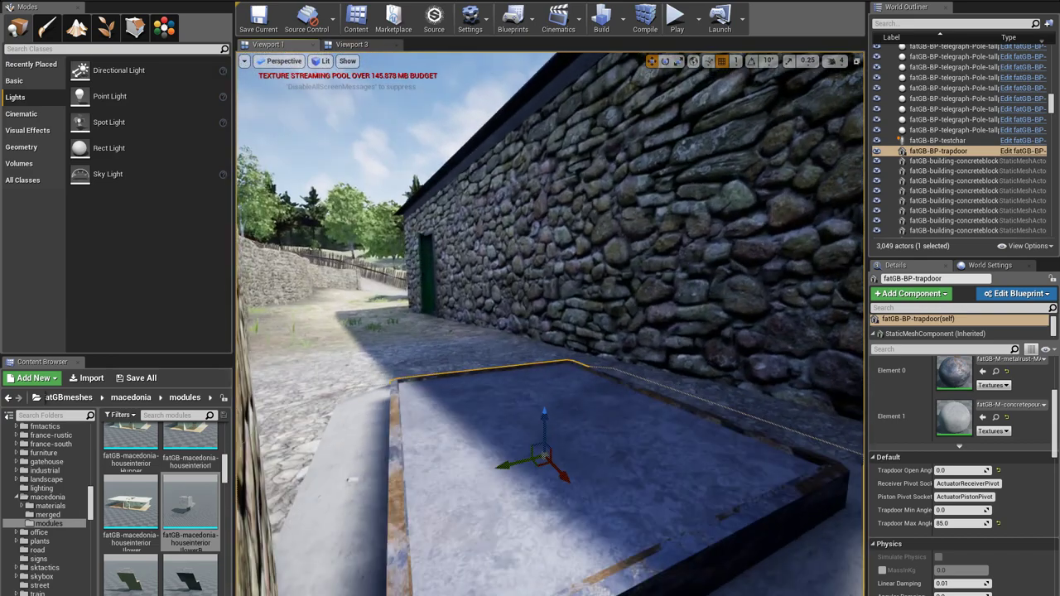
{"action": "right_click_drag", "start_coordinate": [533, 437], "coordinate": [538, 449]}
{"action": "right_click_drag", "start_coordinate": [615, 446], "coordinate": [649, 360]}
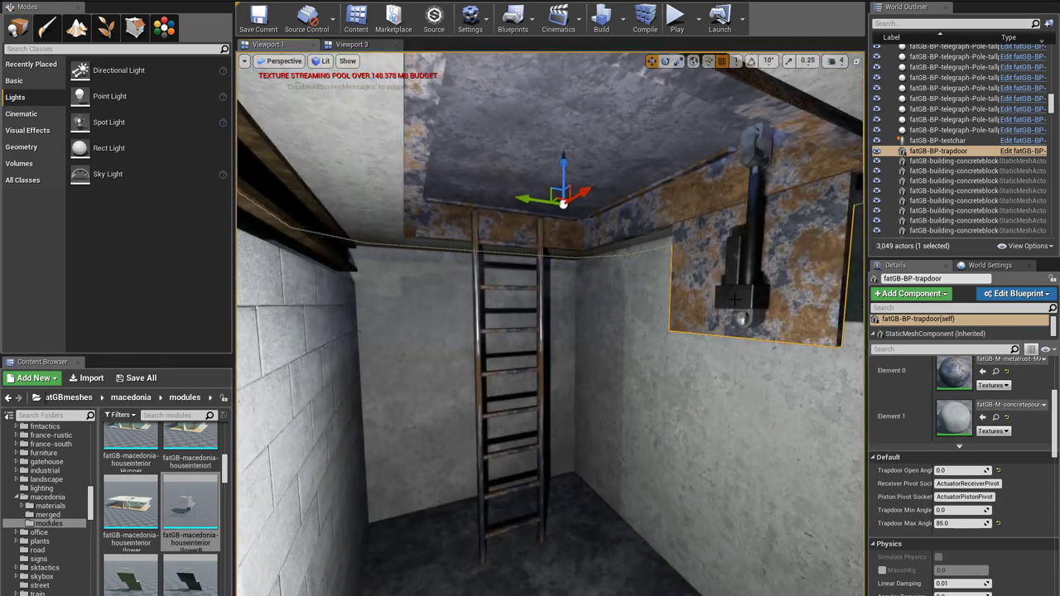
{"action": "mouse_move", "coordinate": [697, 246]}
{"action": "right_mouse_down"}
{"action": "mouse_move", "coordinate": [775, 282]}
{"action": "mouse_move", "coordinate": [778, 270]}
{"action": "mouse_move", "coordinate": [829, 273]}
{"action": "mouse_move", "coordinate": [704, 240]}
{"action": "right_mouse_up"}
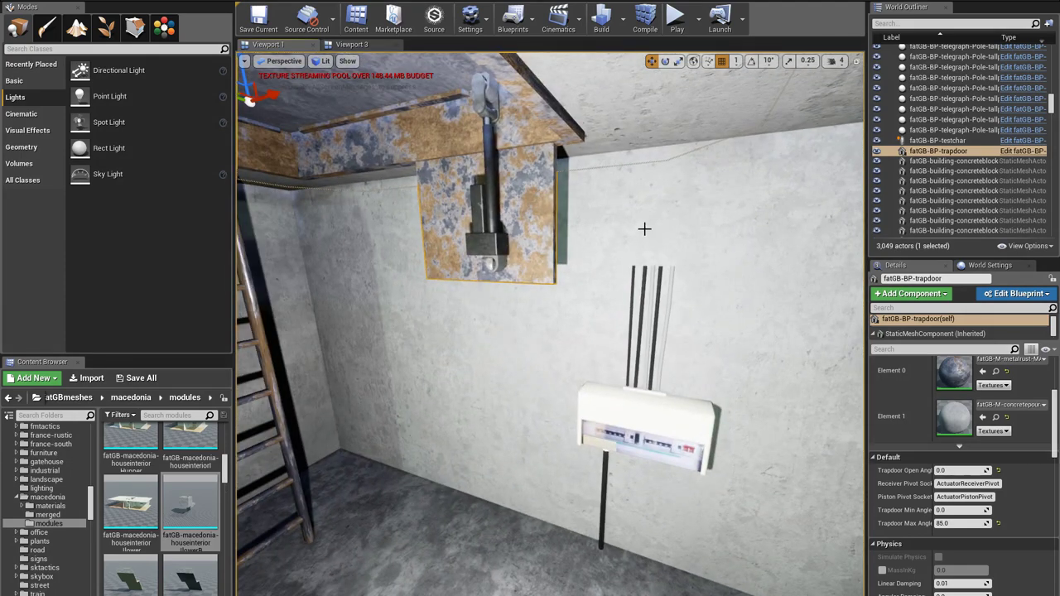
{"action": "right_click_drag", "start_coordinate": [577, 350], "coordinate": [620, 257]}
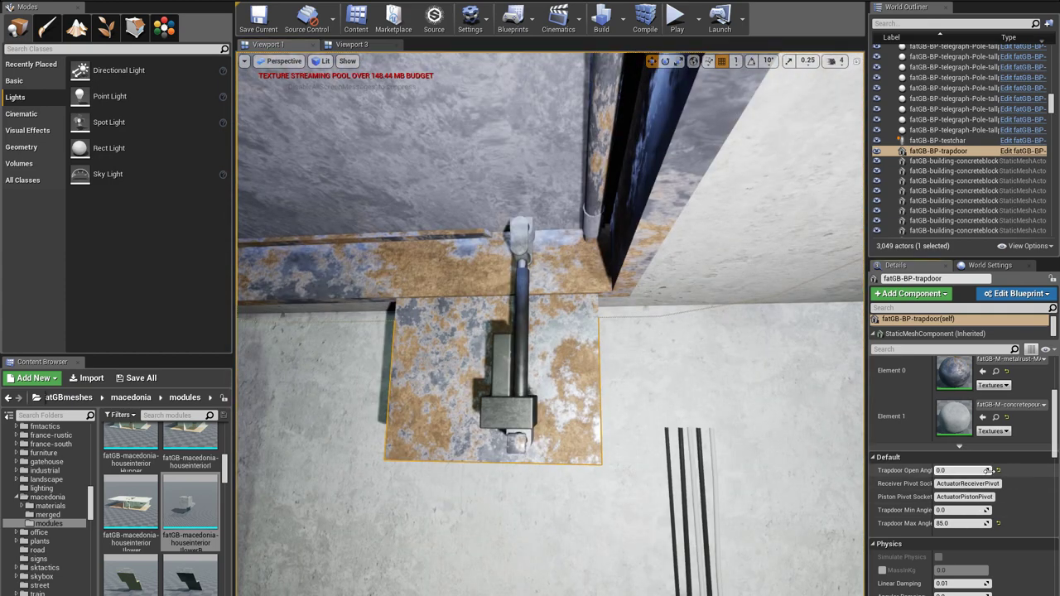
Raise the trapdoor's Open Angle to about 133 and set its Max Angle to 185
{"action": "left_click_drag", "start_coordinate": [961, 470], "coordinate": [1036, 470]}
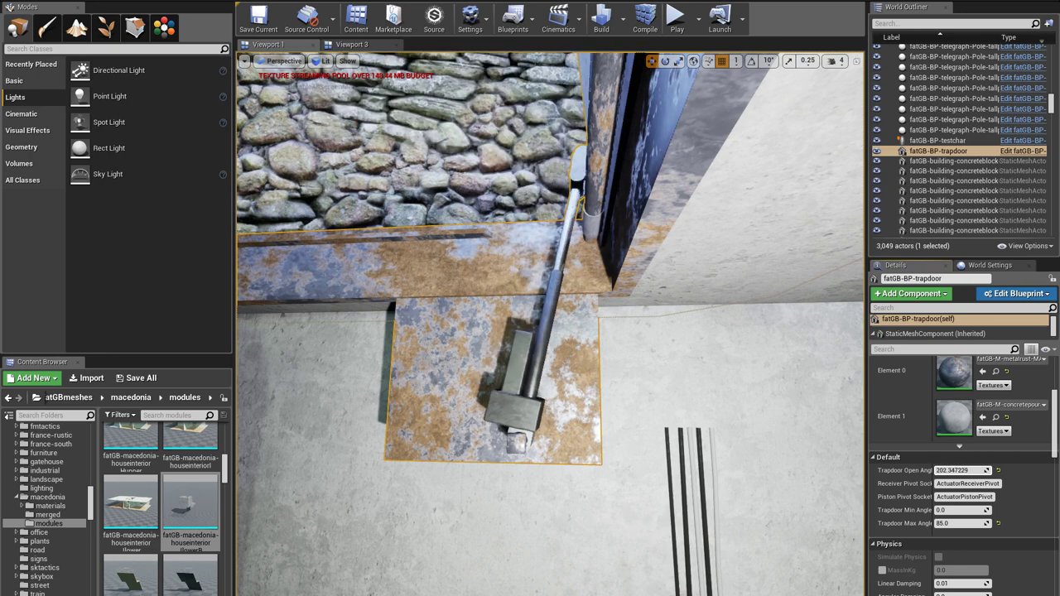
{"action": "left_click", "coordinate": [961, 523]}
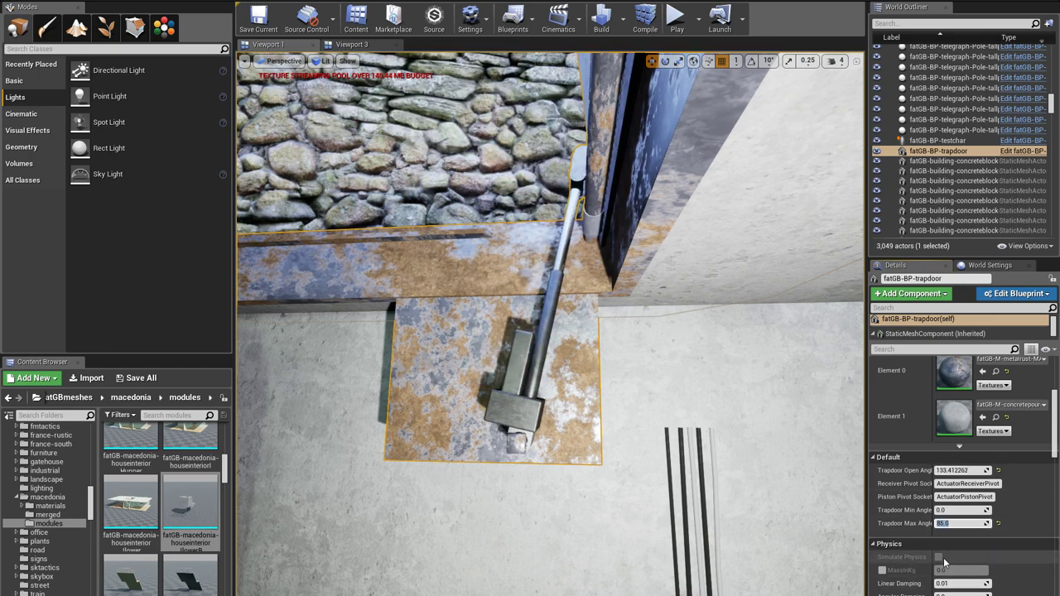
{"action": "type", "text": "185"}
{"action": "key", "text": "Return"}
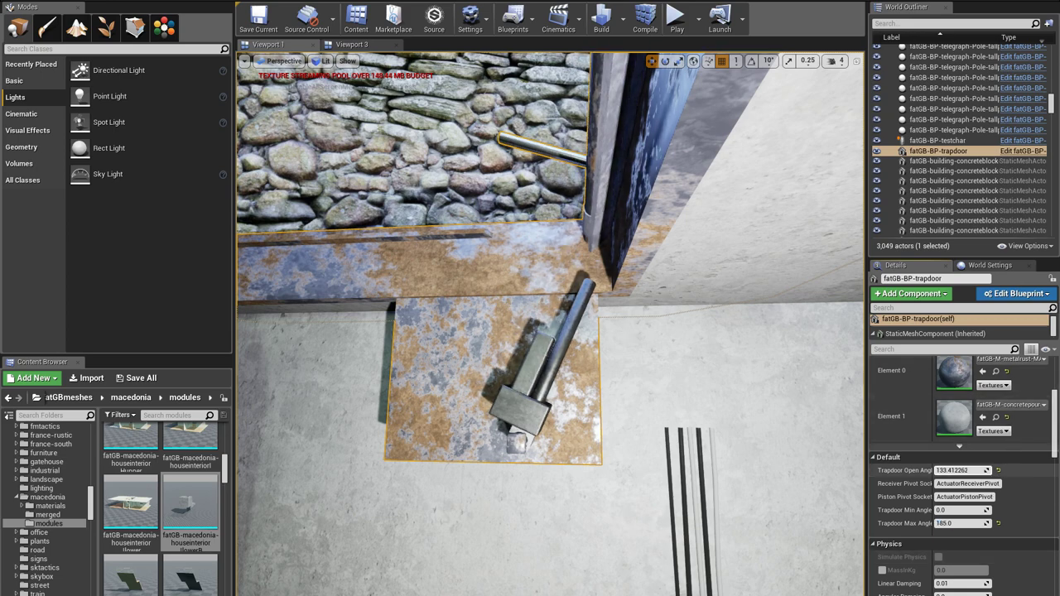
Set the trapdoor's Open Angle to about 90 and check the extended actuator against the open lid
{"action": "left_click_drag", "start_coordinate": [961, 469], "coordinate": [965, 469]}
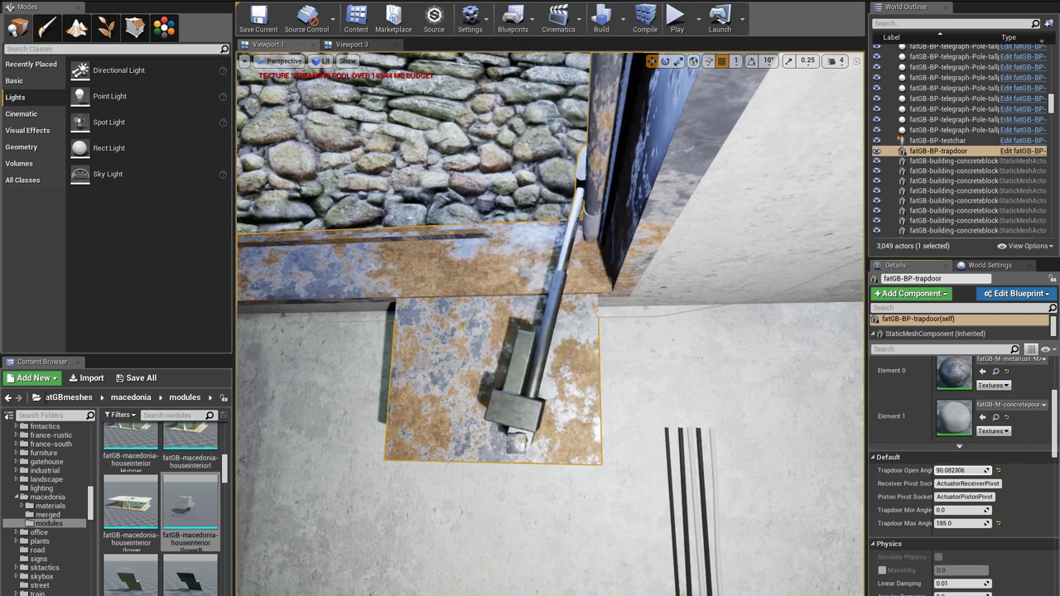
{"action": "right_click_drag", "start_coordinate": [779, 402], "coordinate": [778, 289]}
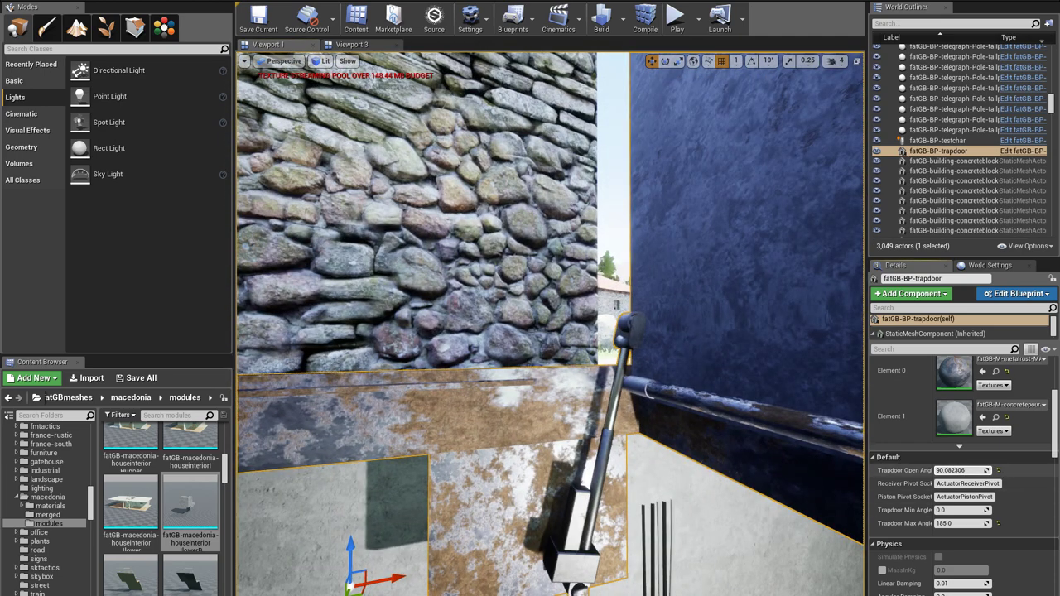
Set the trapdoor's Max Angle to 85 and raise its Open Angle to about 120
{"action": "mouse_move", "coordinate": [960, 470]}
{"action": "left_mouse_down"}
{"action": "mouse_move", "coordinate": [971, 470]}
{"action": "mouse_move", "coordinate": [958, 470]}
{"action": "left_mouse_up"}
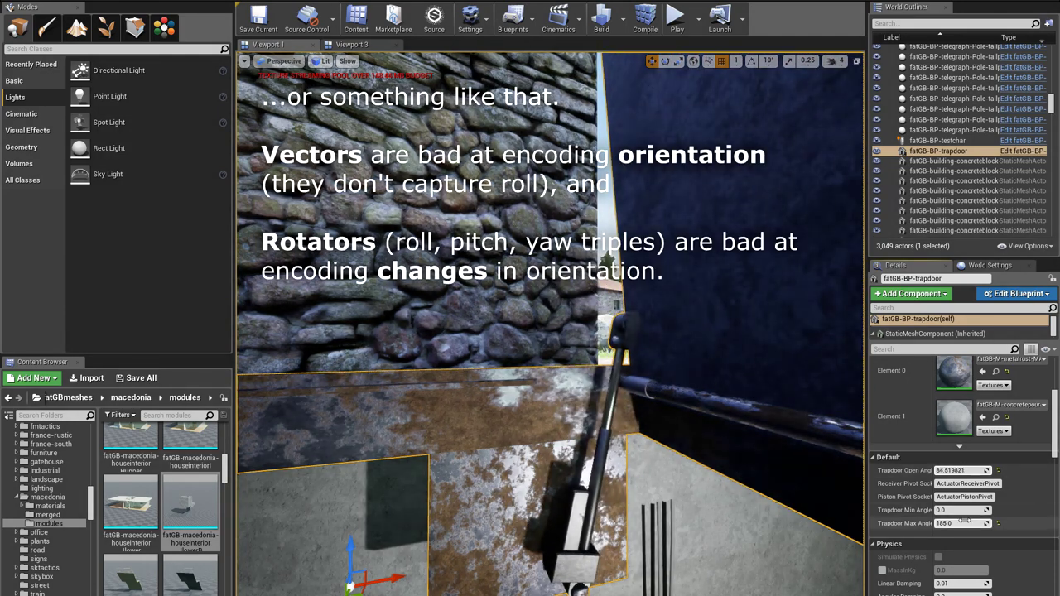
{"action": "left_click", "coordinate": [964, 524]}
{"action": "type", "text": "85"}
{"action": "key", "text": "Return"}
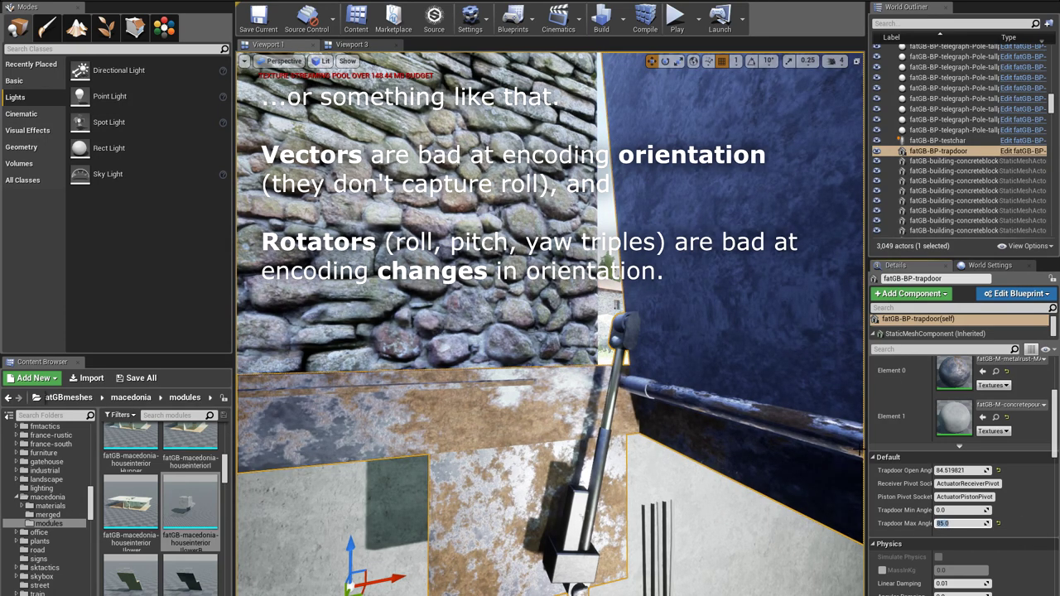
{"action": "mouse_move", "coordinate": [964, 471]}
{"action": "left_mouse_down"}
{"action": "mouse_move", "coordinate": [994, 471]}
{"action": "mouse_move", "coordinate": [945, 471]}
{"action": "mouse_move", "coordinate": [972, 470]}
{"action": "left_mouse_up"}
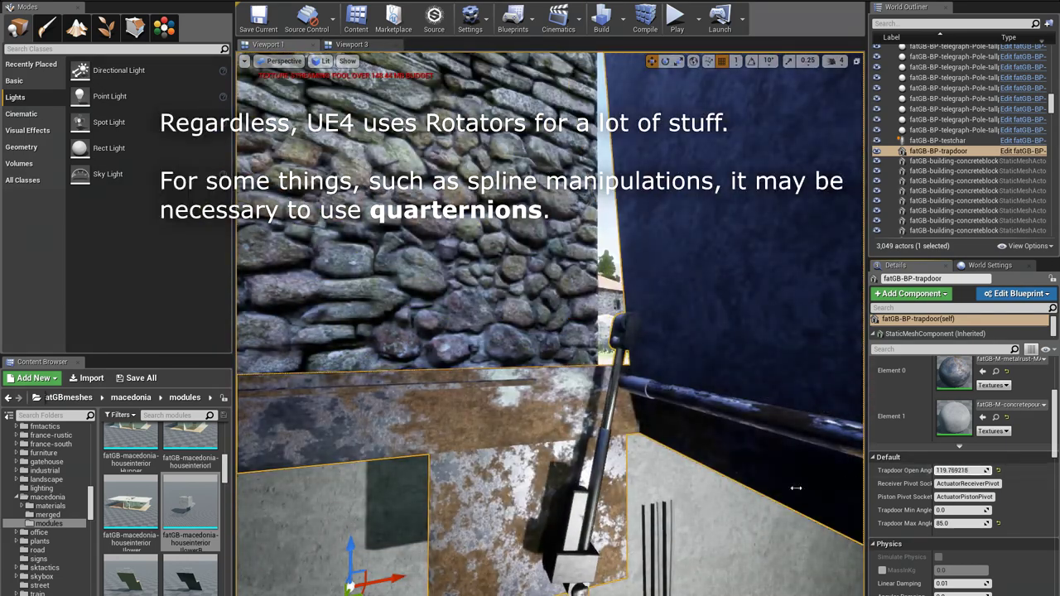
Try rotating the whole trapdoor actor in the level to test the actuator's alignment, and undo the rotation
{"action": "mouse_move", "coordinate": [796, 488]}
{"action": "right_mouse_down"}
{"action": "mouse_move", "coordinate": [796, 472]}
{"action": "mouse_move", "coordinate": [721, 464]}
{"action": "mouse_move", "coordinate": [795, 488]}
{"action": "right_mouse_up"}
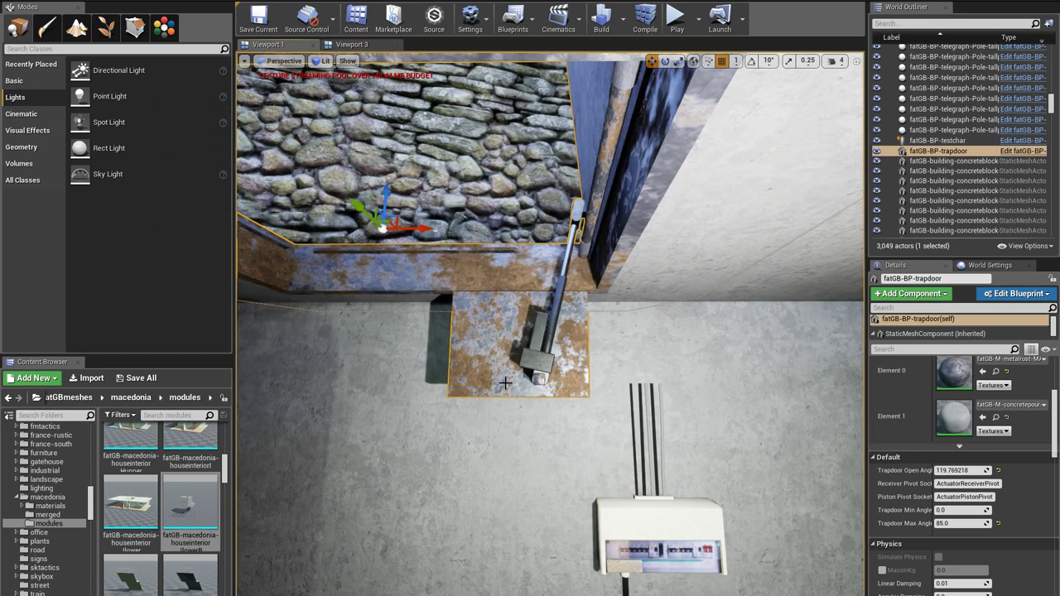
{"action": "right_click_drag", "start_coordinate": [501, 424], "coordinate": [500, 425]}
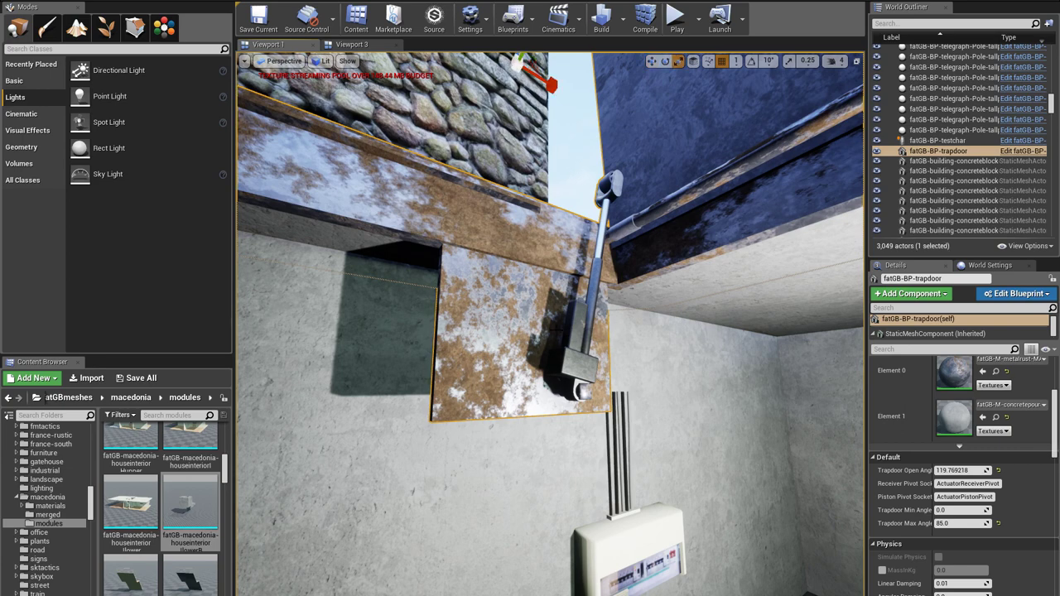
{"action": "key", "text": "e"}
{"action": "right_click_drag", "start_coordinate": [497, 158], "coordinate": [497, 157]}
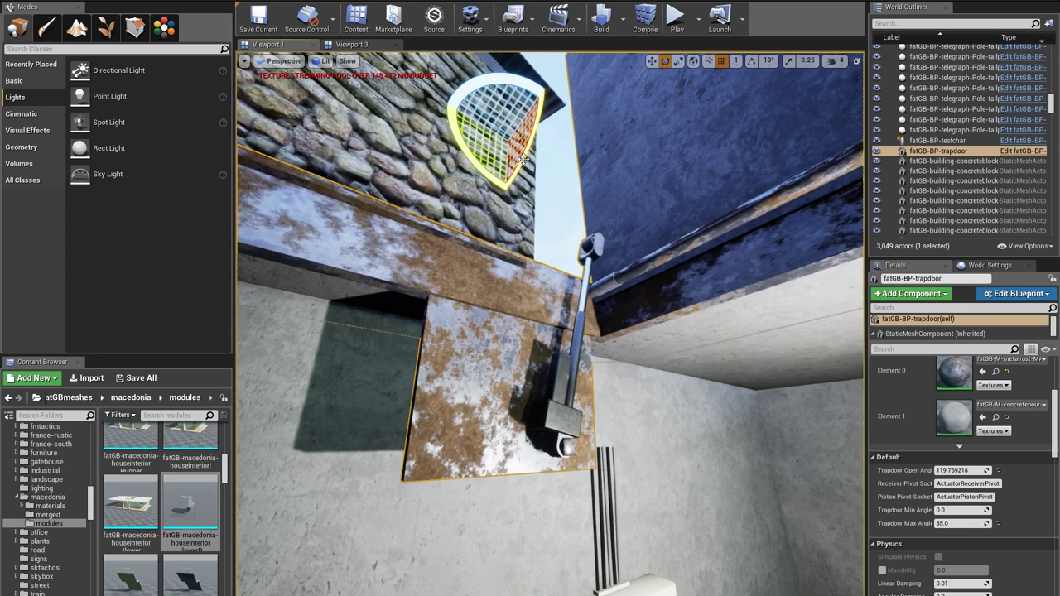
{"action": "left_click_drag", "start_coordinate": [522, 158], "coordinate": [464, 150]}
{"action": "key", "text": "ctrl+z"}
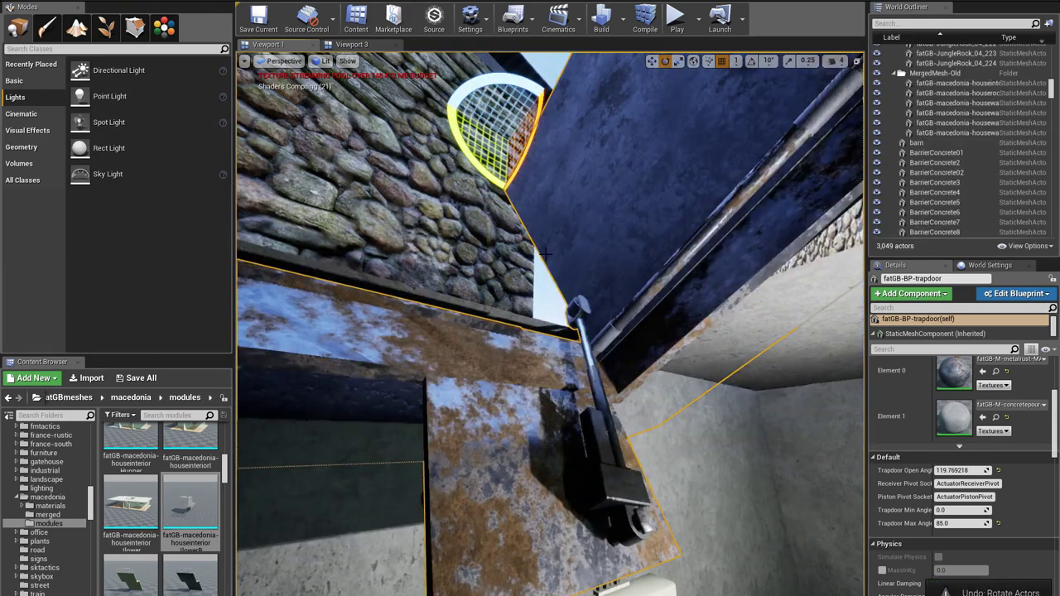
{"action": "key", "text": "ctrl+z"}
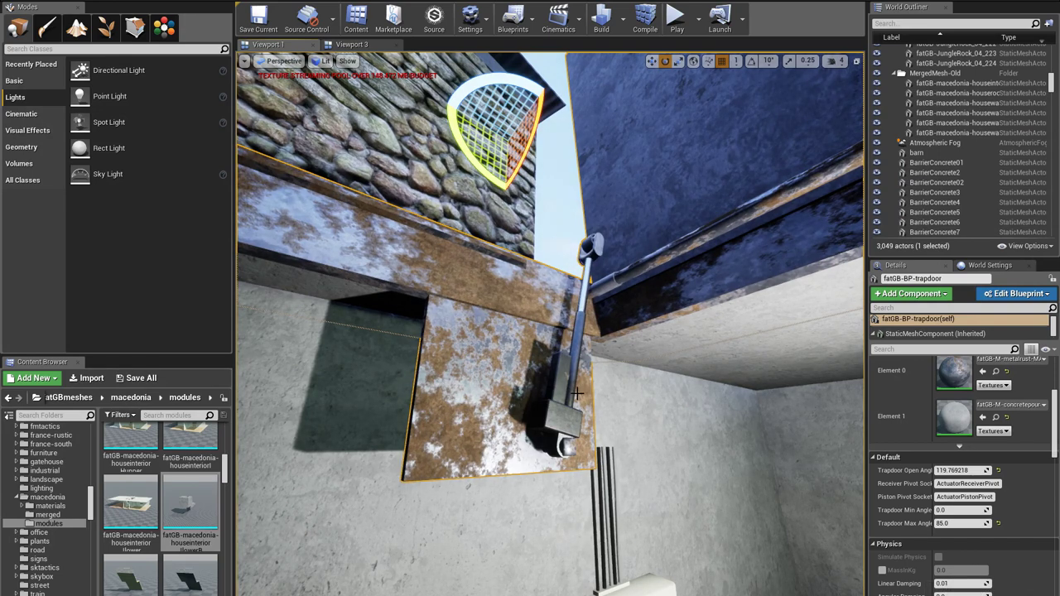
Inspect the actuator from its wall plate pivot up to the lid, keeping the trapdoor selected
{"action": "right_click_drag", "start_coordinate": [543, 246], "coordinate": [543, 246]}
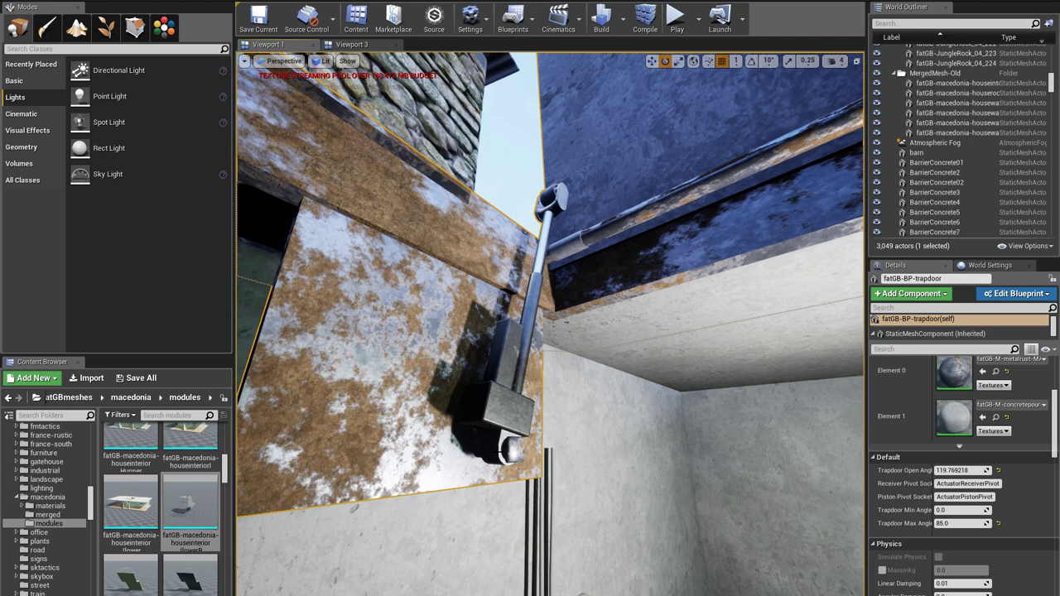
{"action": "mouse_move", "coordinate": [550, 324]}
{"action": "right_mouse_down"}
{"action": "mouse_move", "coordinate": [521, 339]}
{"action": "mouse_move", "coordinate": [630, 373]}
{"action": "mouse_move", "coordinate": [597, 332]}
{"action": "mouse_move", "coordinate": [538, 336]}
{"action": "mouse_move", "coordinate": [546, 290]}
{"action": "mouse_move", "coordinate": [621, 332]}
{"action": "mouse_move", "coordinate": [555, 323]}
{"action": "right_mouse_up"}
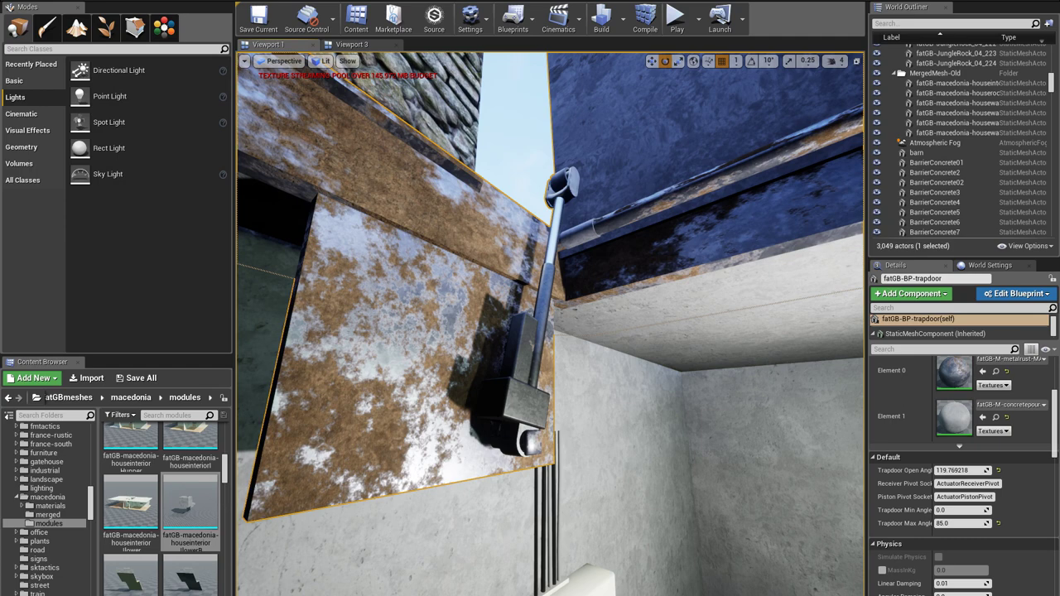
{"action": "right_click_drag", "start_coordinate": [550, 324], "coordinate": [576, 296]}
{"action": "left_click", "coordinate": [516, 438]}
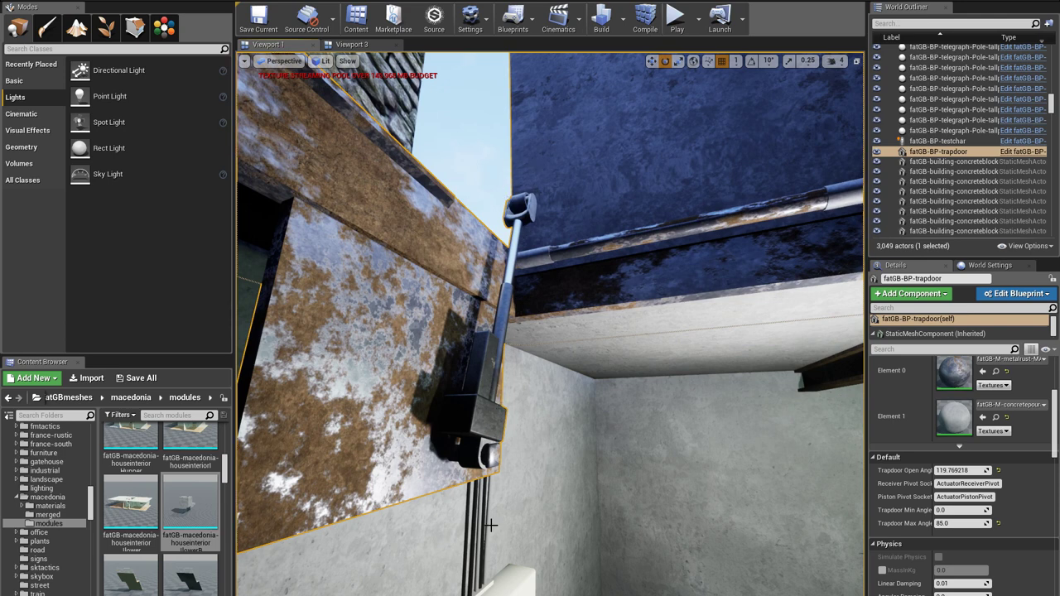
Switch to the trapdoor Blueprint's Set Mesh Angles function and examine how the Rotate trapdoor group clamps the open angle
{"action": "left_click", "coordinate": [389, 1]}
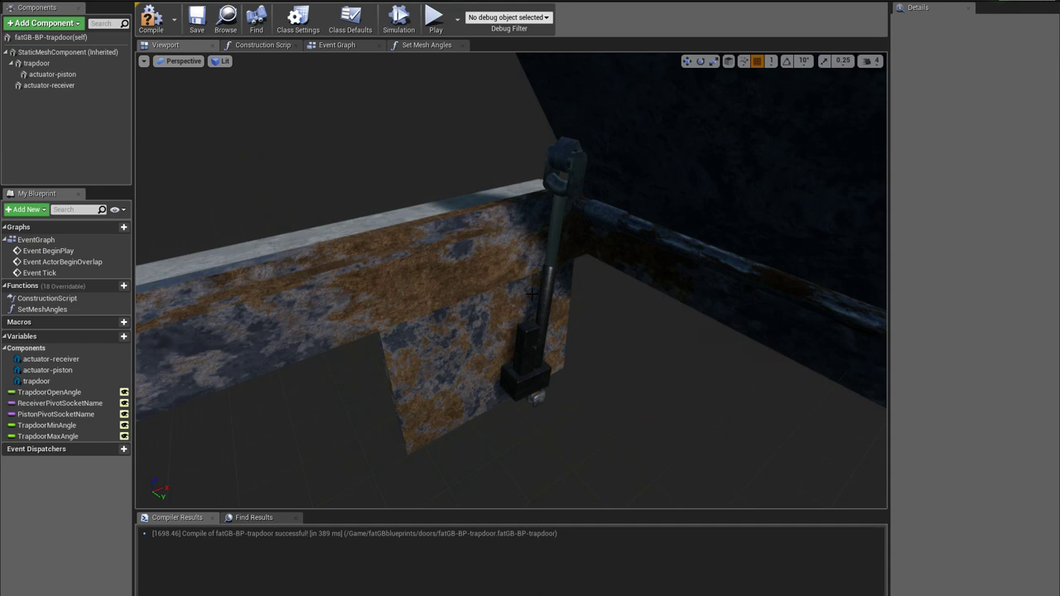
{"action": "left_click", "coordinate": [426, 45]}
{"action": "scroll", "coordinate": [449, 298], "scroll_direction": "down", "scroll_amount": 9}
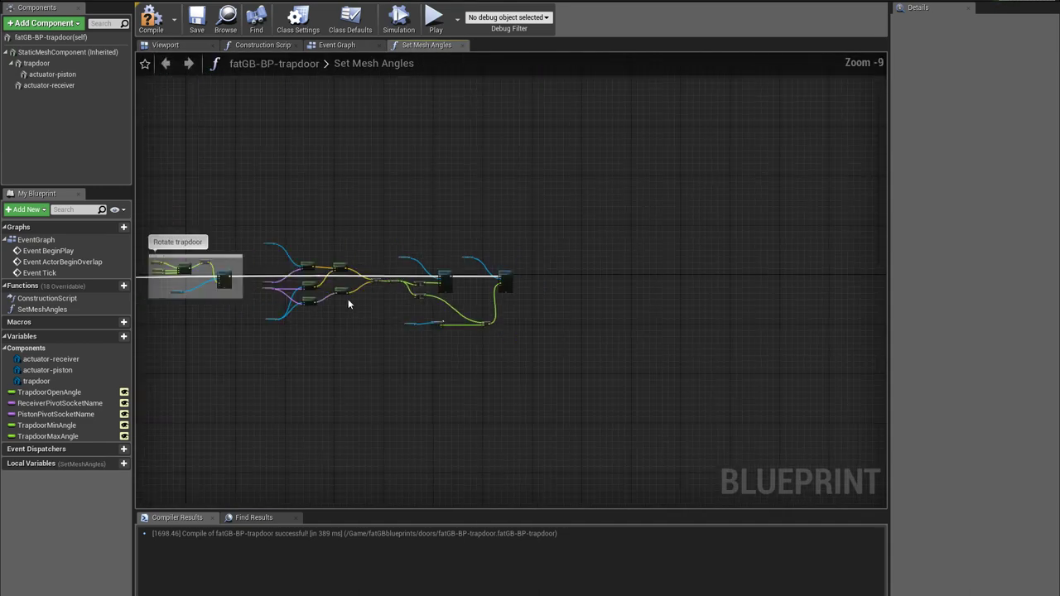
{"action": "scroll", "coordinate": [348, 304], "scroll_direction": "up", "scroll_amount": 9}
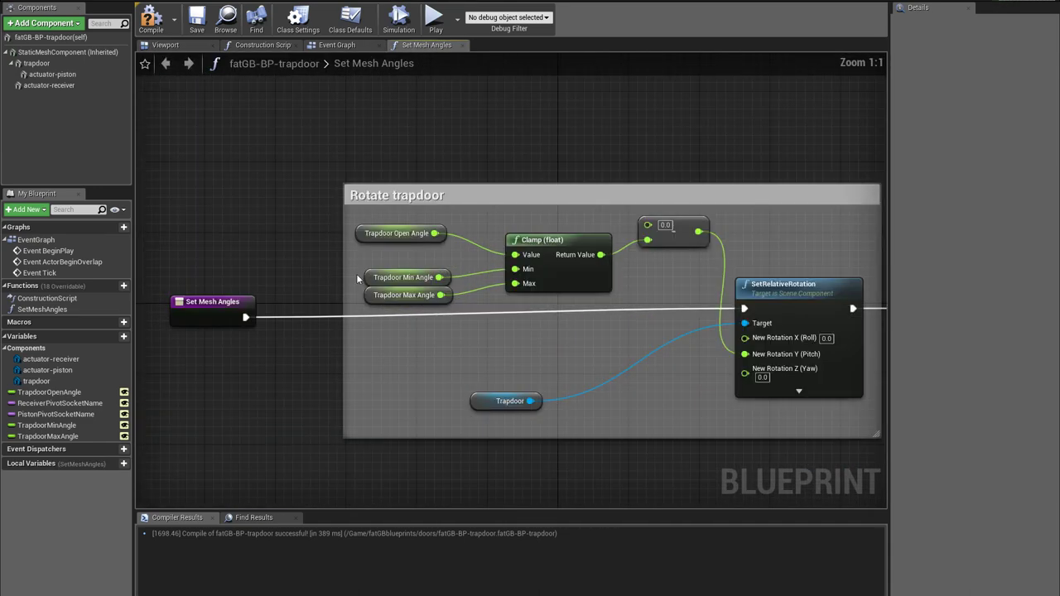
{"action": "right_click_drag", "start_coordinate": [356, 273], "coordinate": [259, 263]}
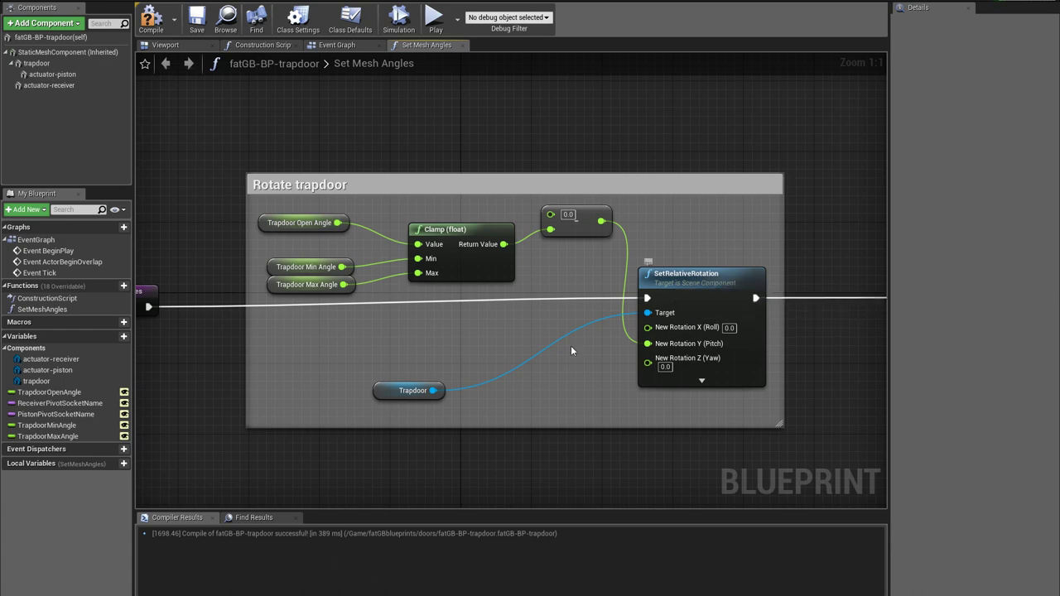
Examine the socket location and direction vector nodes after the Rotate trapdoor group, and select the Get Socket Rotation node
{"action": "right_click_drag", "start_coordinate": [775, 381], "coordinate": [256, 356]}
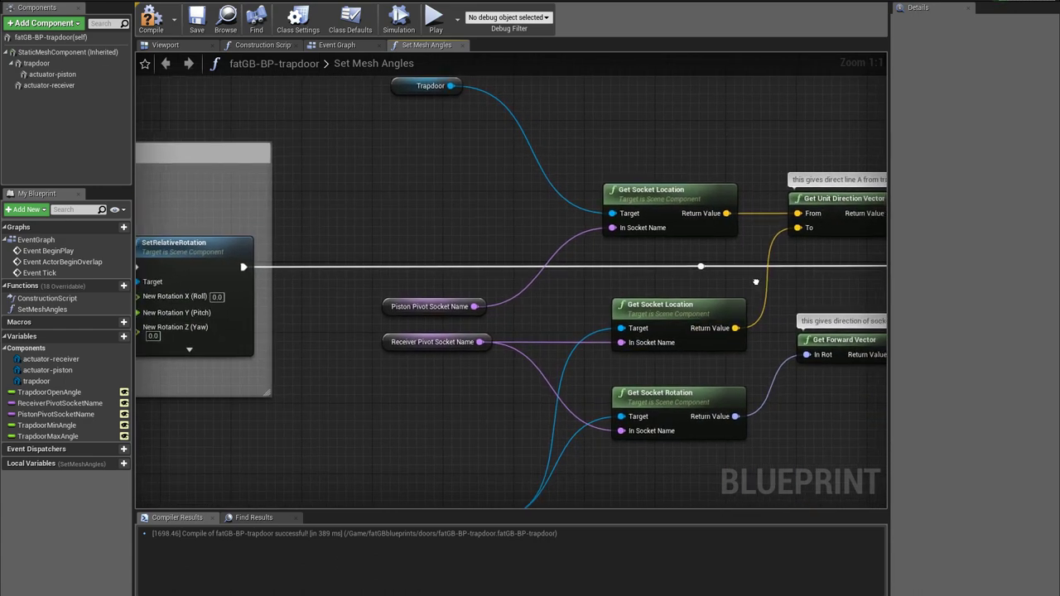
{"action": "scroll", "coordinate": [660, 302], "scroll_direction": "down", "scroll_amount": 1}
{"action": "right_click_drag", "start_coordinate": [660, 302], "coordinate": [572, 282]}
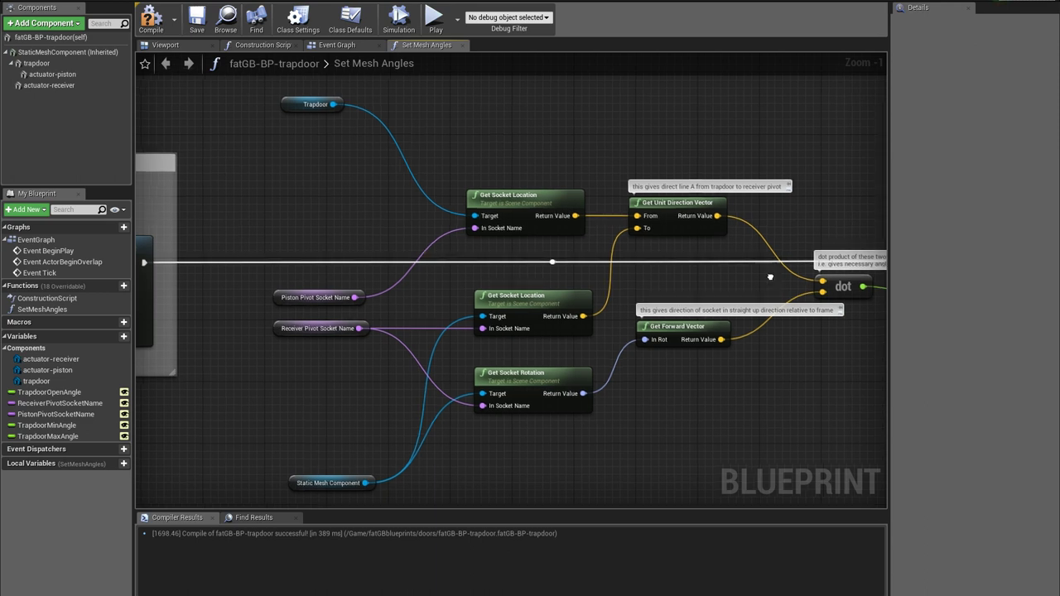
{"action": "right_click_drag", "start_coordinate": [523, 393], "coordinate": [491, 367]}
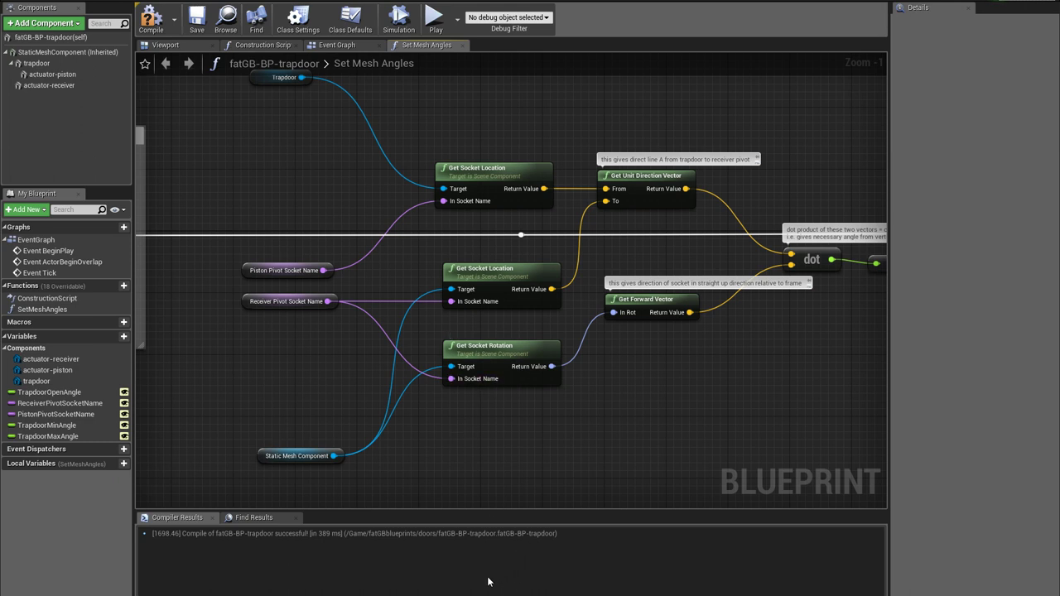
{"action": "left_click", "coordinate": [486, 360]}
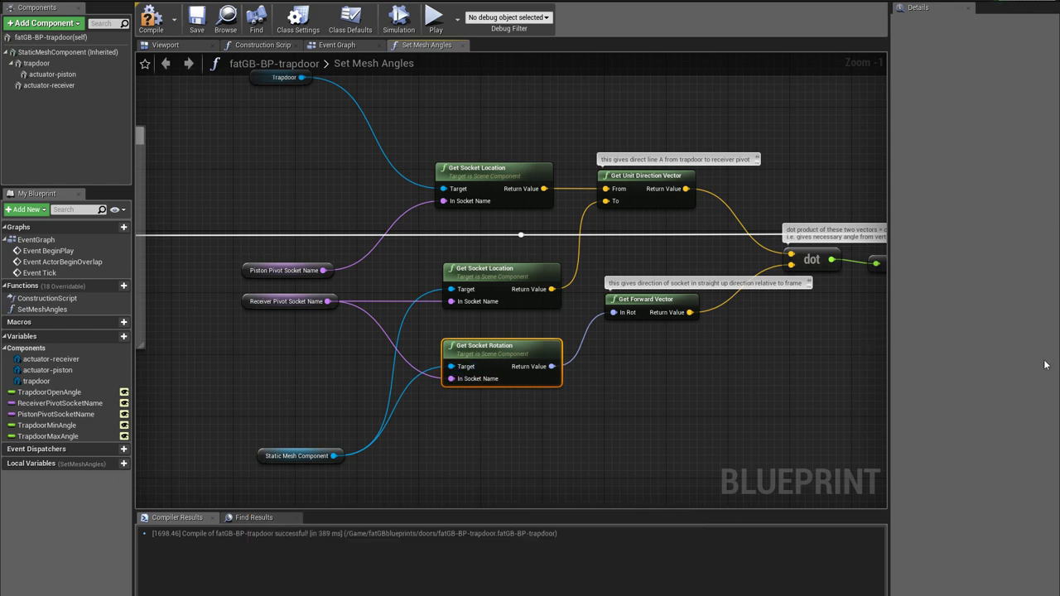
Switch to the trapdoor frame's static mesh and compare the axes of its TrapdoorHinge and ActuatorReceiverPivot sockets
{"action": "left_click_drag", "start_coordinate": [560, 104], "coordinate": [469, 3]}
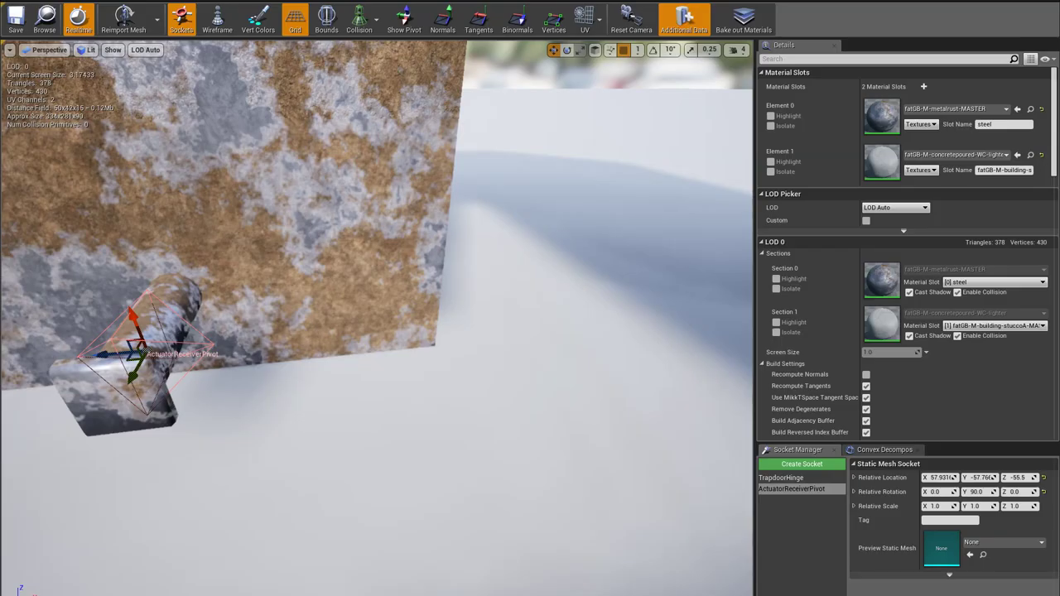
{"action": "scroll", "coordinate": [466, 248], "scroll_direction": "down", "scroll_amount": 8}
{"action": "scroll", "coordinate": [464, 251], "scroll_direction": "up", "scroll_amount": 8}
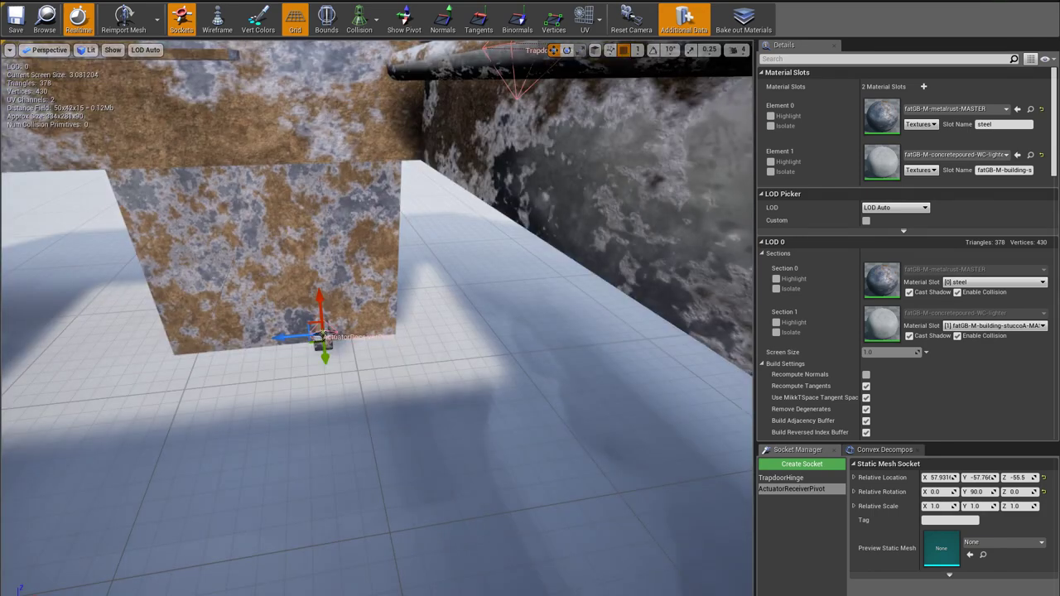
{"action": "right_click_drag", "start_coordinate": [348, 260], "coordinate": [562, 211]}
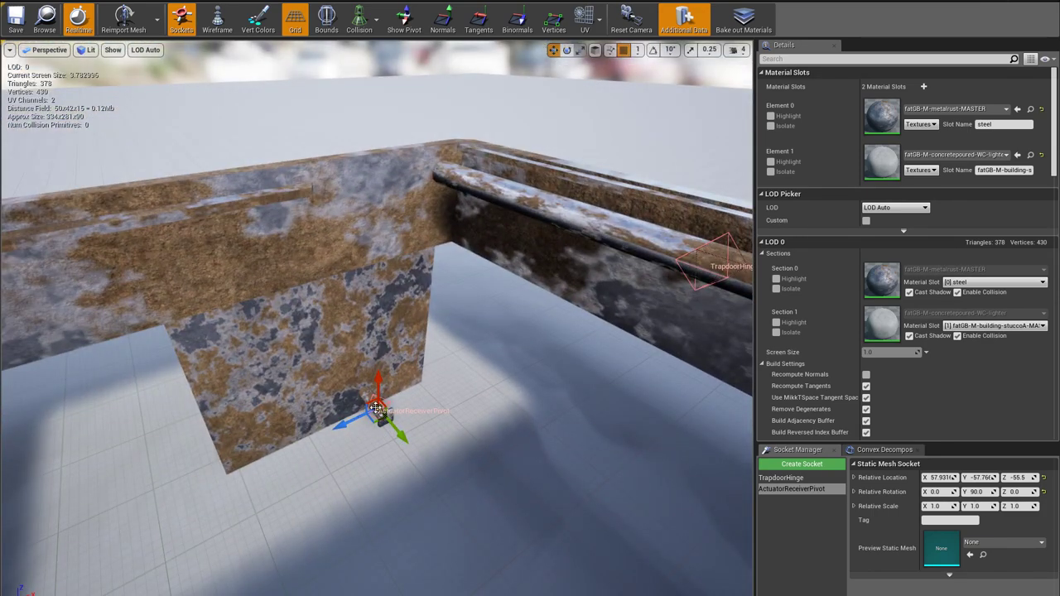
{"action": "left_click", "coordinate": [835, 490]}
{"action": "left_click", "coordinate": [788, 479]}
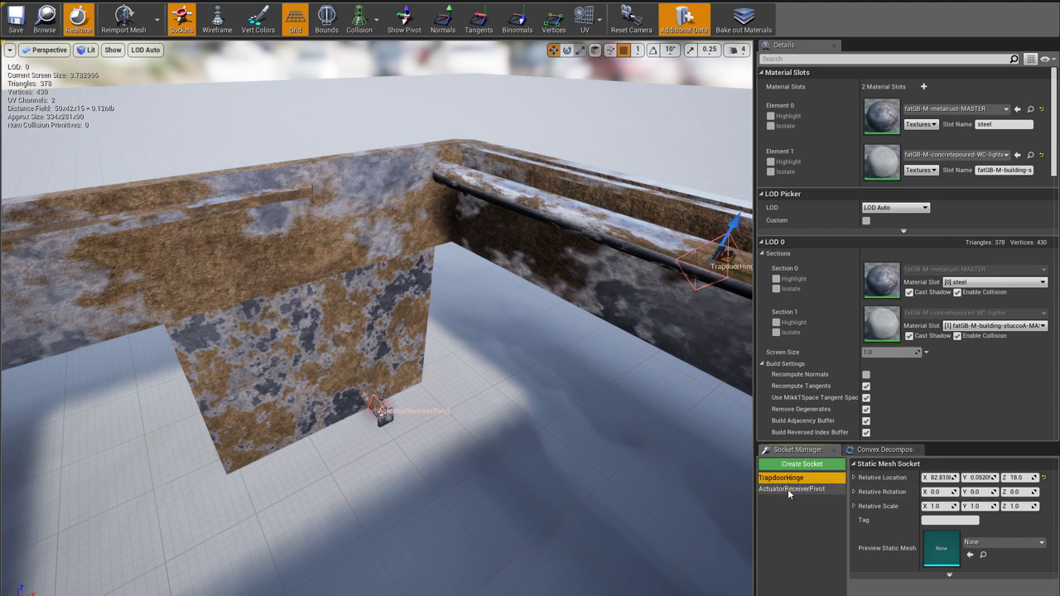
{"action": "left_click", "coordinate": [788, 489]}
Set the ActuatorReceiverPivot socket's Y rotation to 0 to see its axes turn, and restore it to 90
{"action": "left_click", "coordinate": [980, 492]}
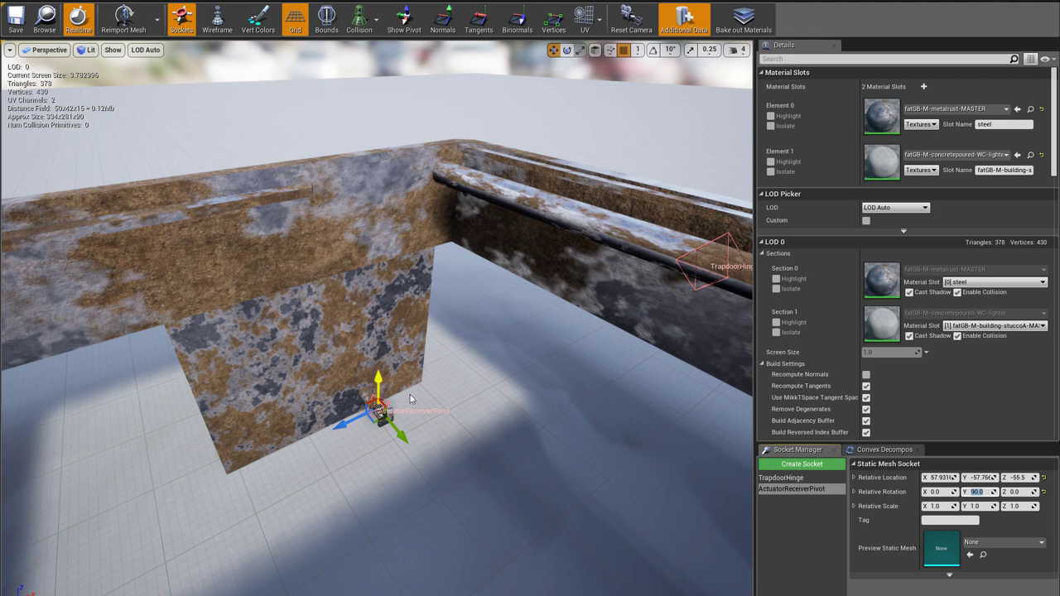
{"action": "type", "text": "0"}
{"action": "key", "text": "Return"}
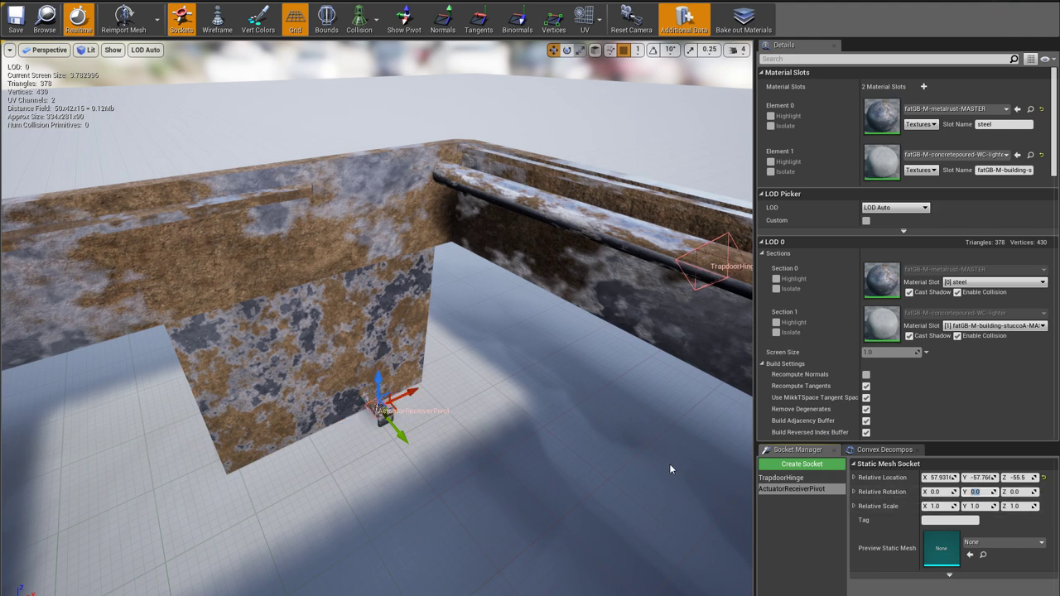
{"action": "type", "text": "90"}
{"action": "key", "text": "Return"}
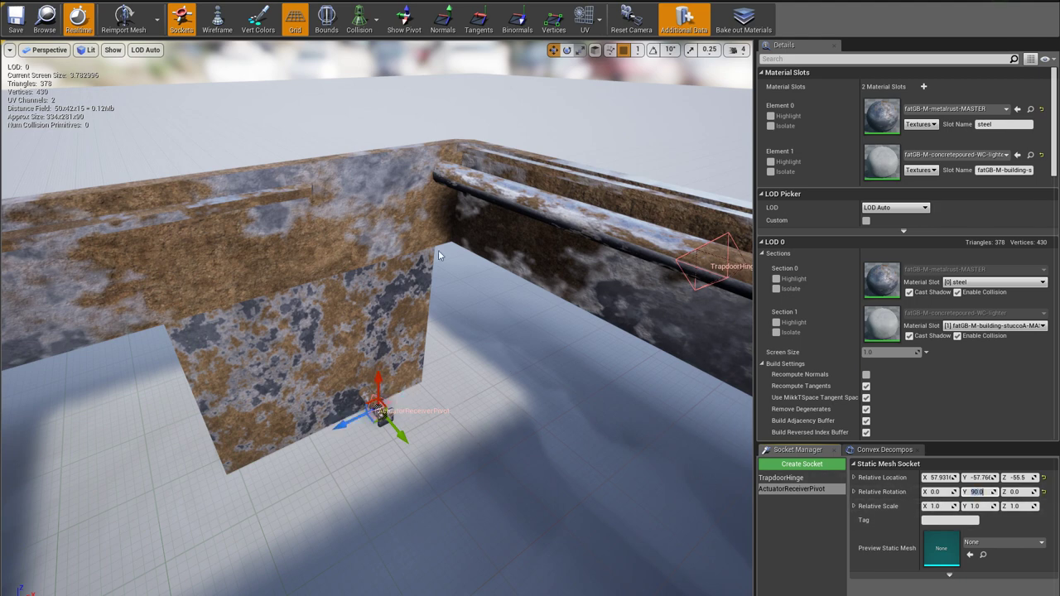
Return to the Set Mesh Angles graph and examine the dot product, ACOSd, and the 90 and 180 offset addition nodes
{"action": "left_click", "coordinate": [650, 29]}
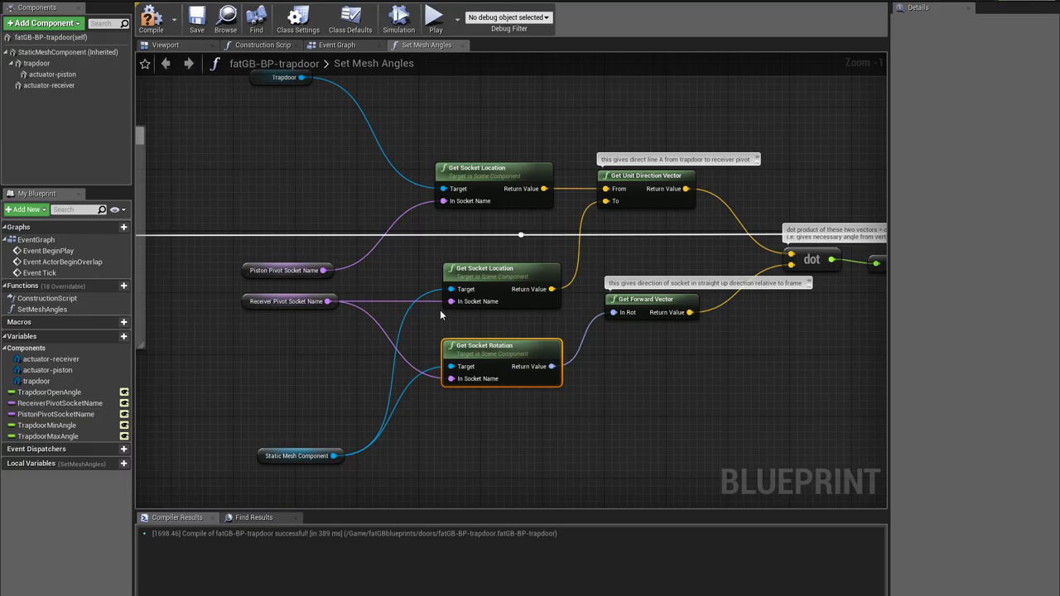
{"action": "right_click_drag", "start_coordinate": [587, 371], "coordinate": [409, 379]}
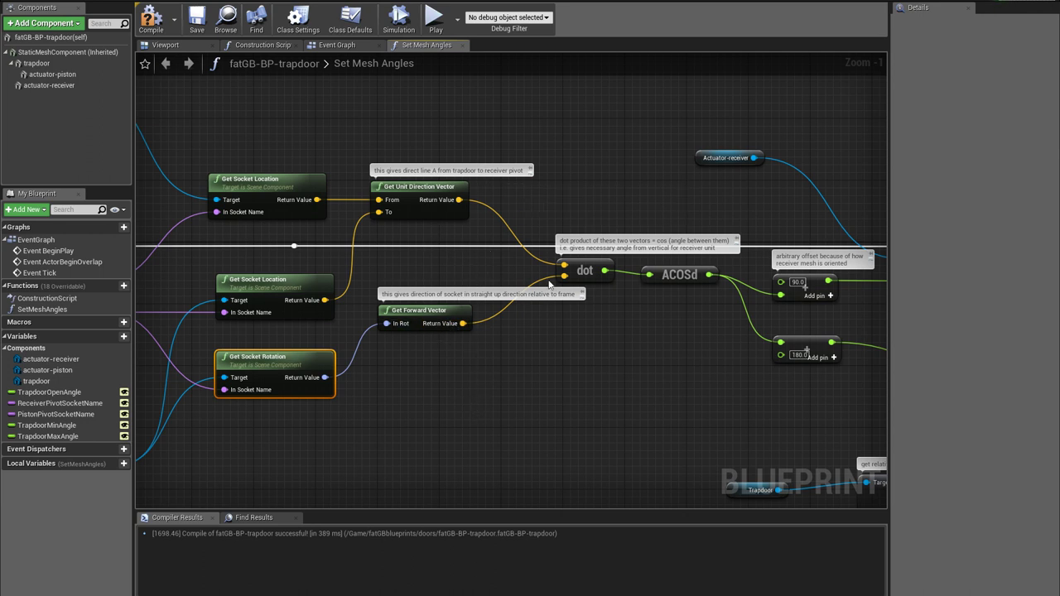
{"action": "left_click", "coordinate": [590, 270]}
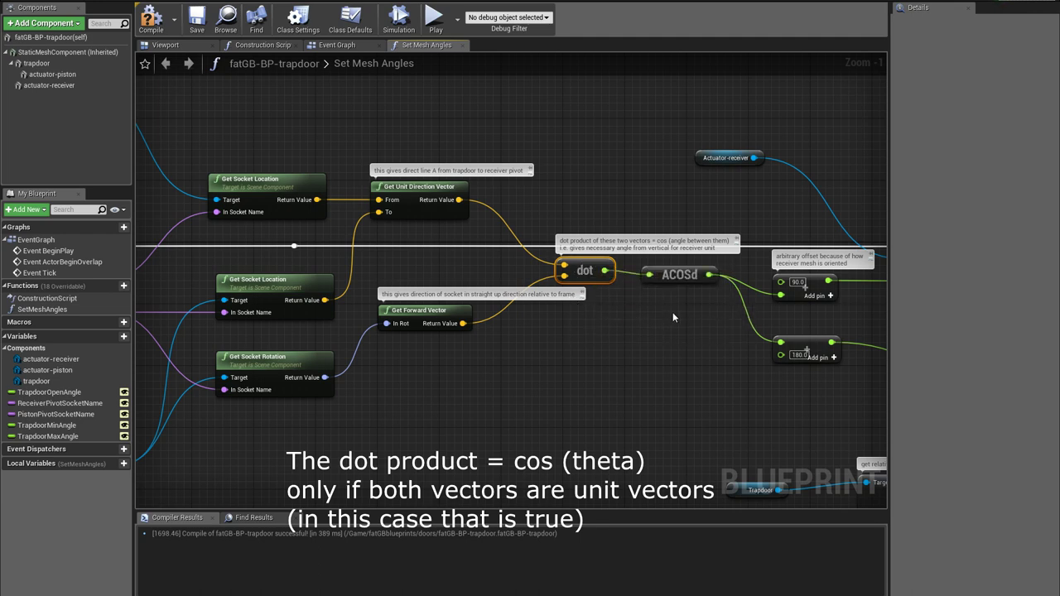
{"action": "right_click_drag", "start_coordinate": [639, 315], "coordinate": [477, 325]}
{"action": "left_click", "coordinate": [530, 286]}
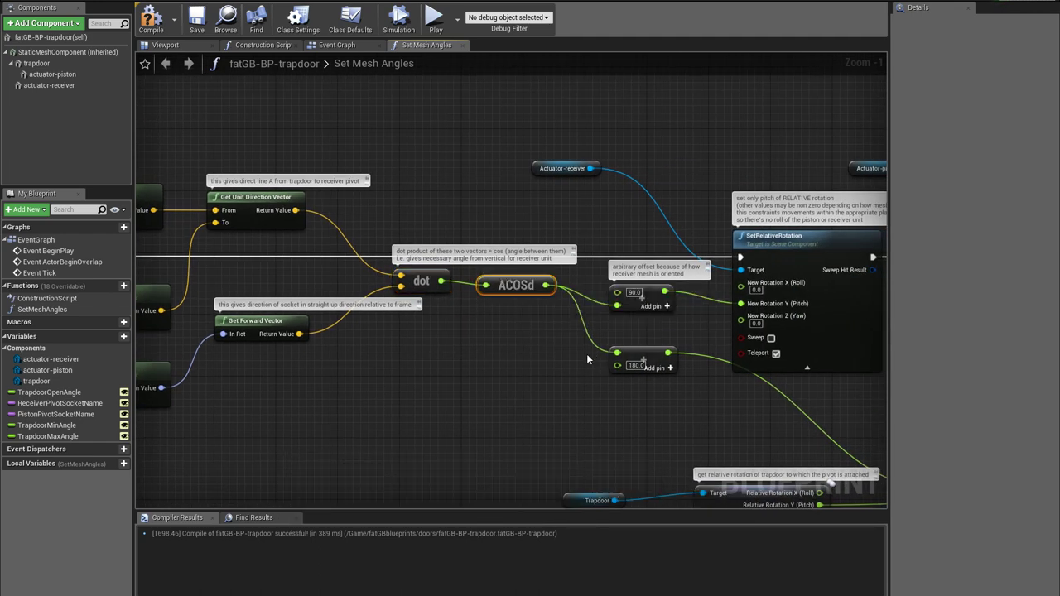
{"action": "right_click_drag", "start_coordinate": [586, 353], "coordinate": [499, 362]}
{"action": "left_click", "coordinate": [550, 360]}
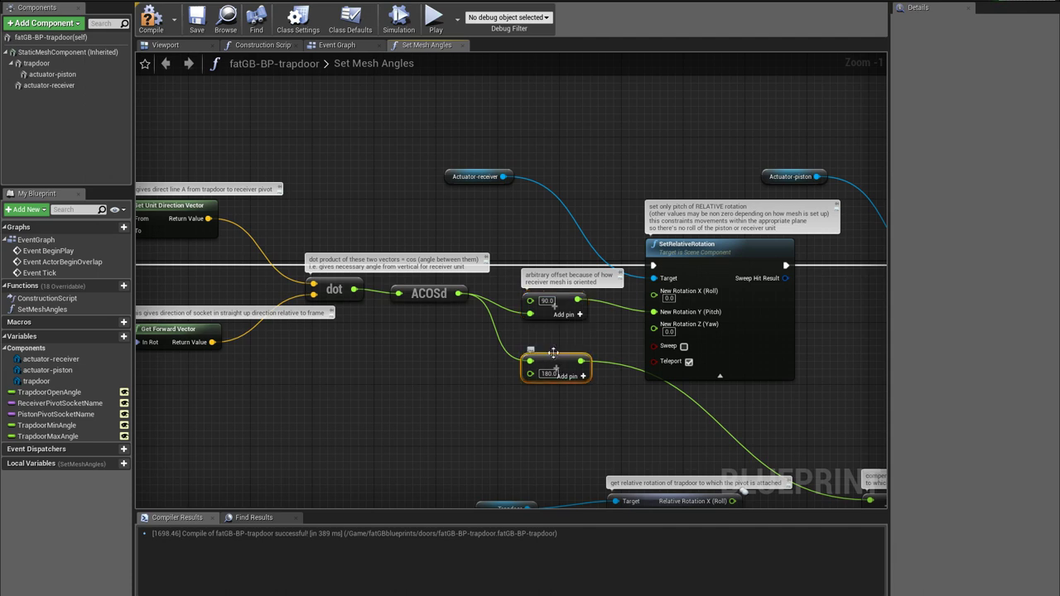
{"action": "left_click", "coordinate": [540, 310]}
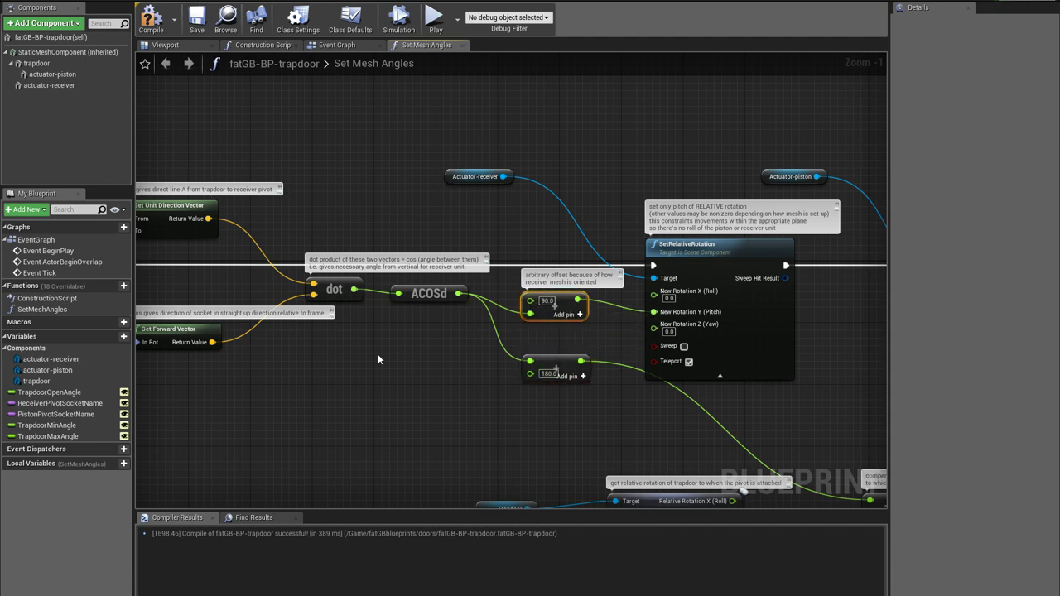
Examine the SetRelativeRotation nodes for the actuator receiver and piston, including the compensation for the trapdoor's own pitch
{"action": "right_click_drag", "start_coordinate": [269, 380], "coordinate": [432, 346]}
{"action": "right_click_drag", "start_coordinate": [685, 290], "coordinate": [474, 346]}
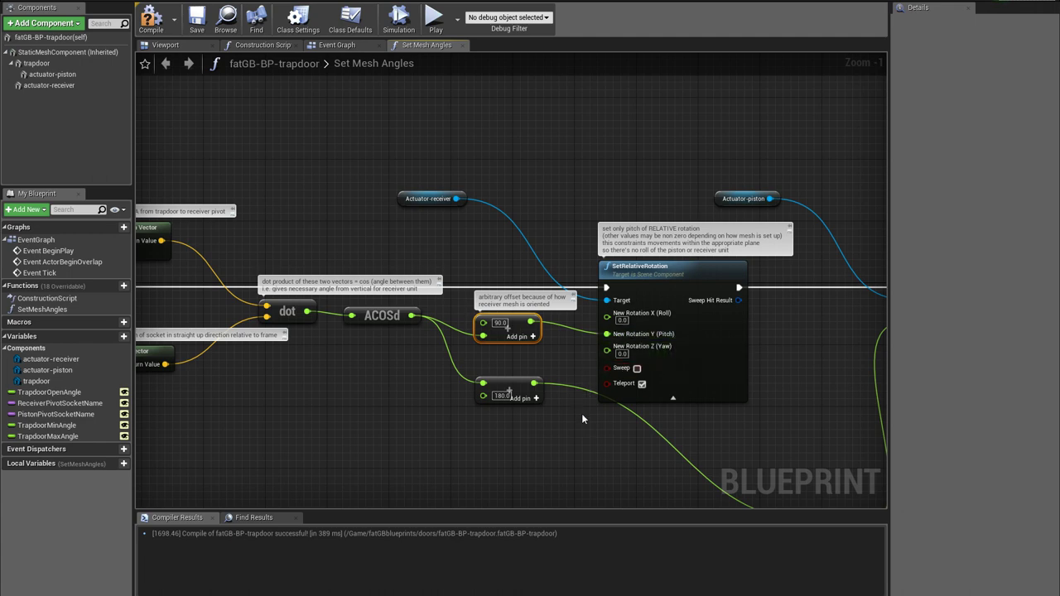
{"action": "right_click_drag", "start_coordinate": [582, 413], "coordinate": [435, 332]}
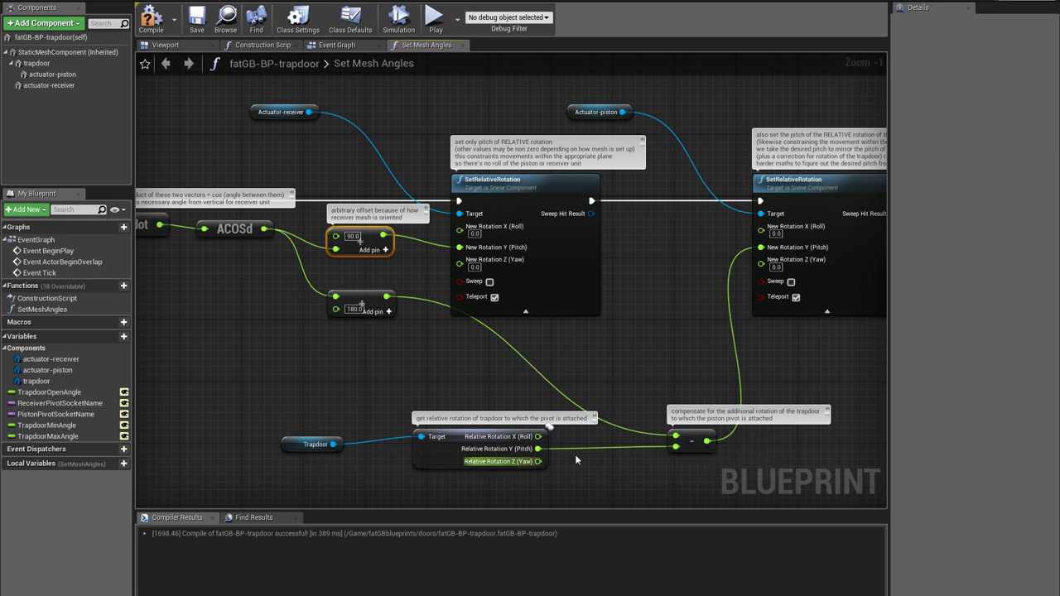
{"action": "right_click_drag", "start_coordinate": [771, 342], "coordinate": [657, 419]}
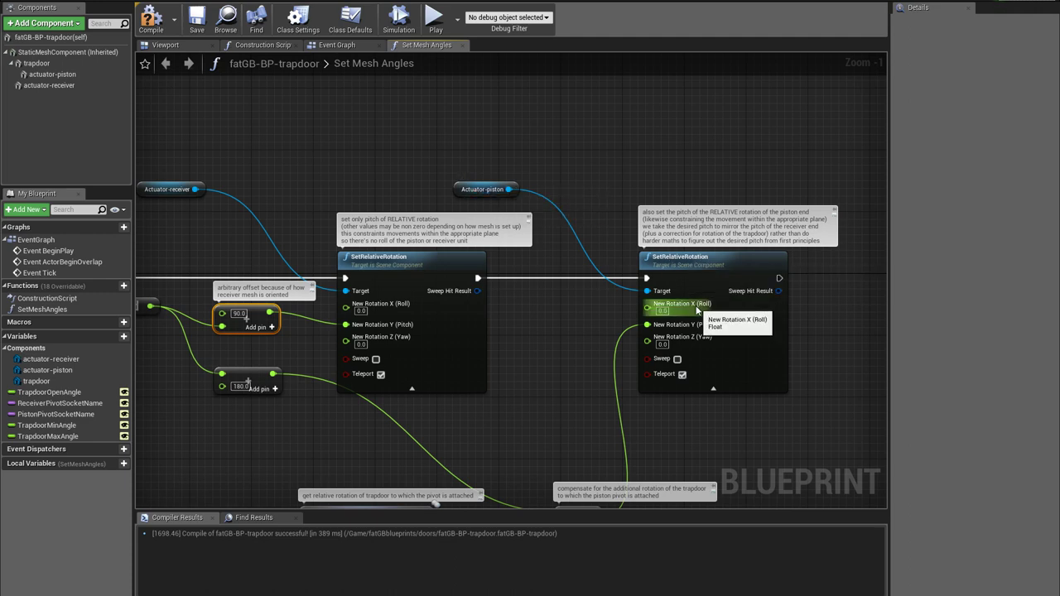
Switch from the Set Mesh Angles graph to the Blueprint's 3D preview and inspect the actuator on the open trapdoor
{"action": "right_click_drag", "start_coordinate": [613, 352], "coordinate": [663, 338]}
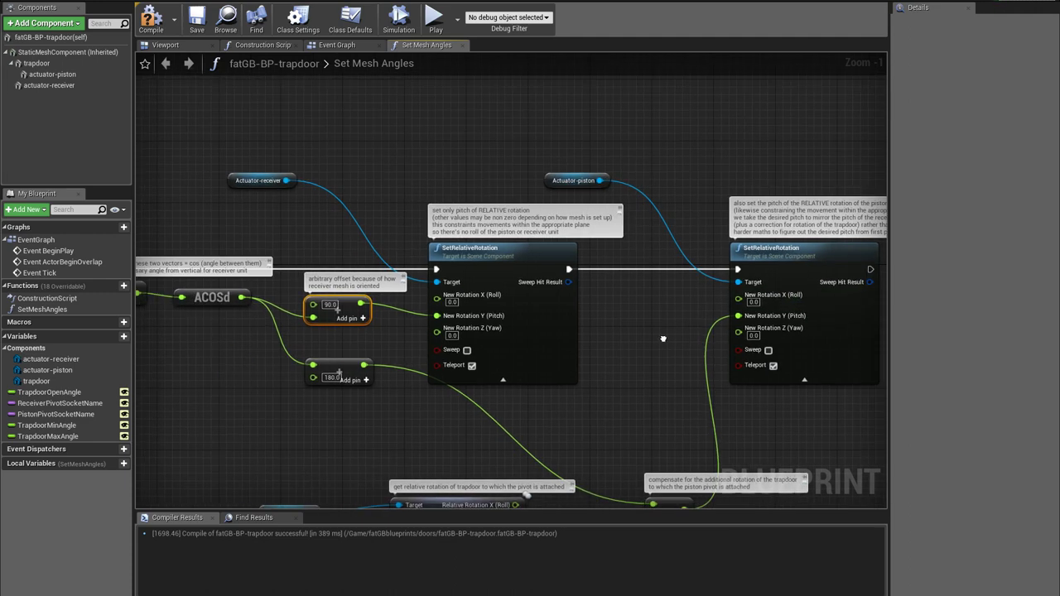
{"action": "left_click", "coordinate": [176, 48]}
{"action": "scroll", "coordinate": [454, 361], "scroll_direction": "down", "scroll_amount": 3}
{"action": "scroll", "coordinate": [455, 361], "scroll_direction": "up", "scroll_amount": 4}
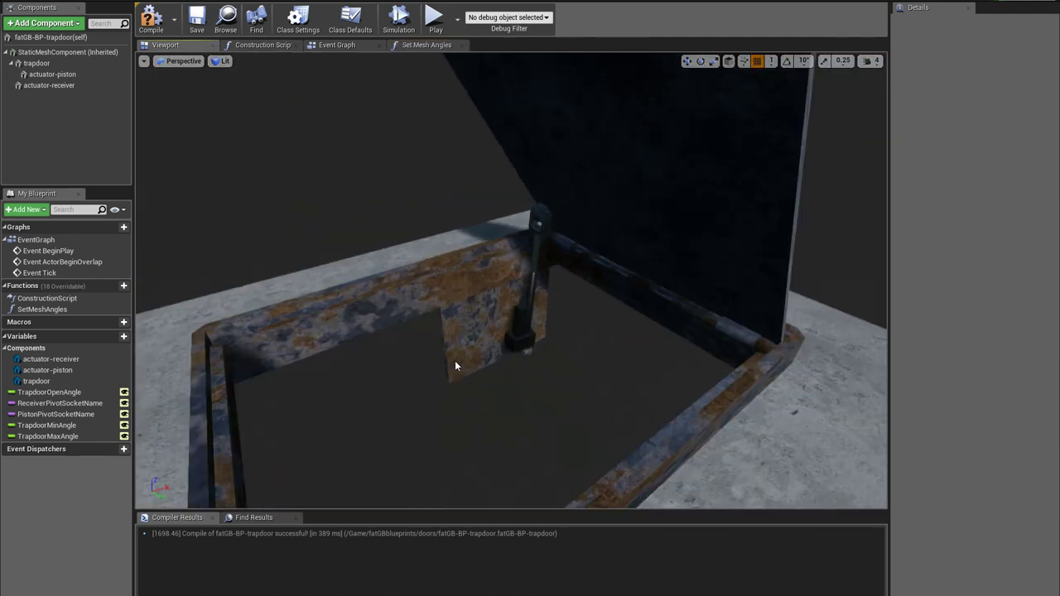
{"action": "scroll", "coordinate": [522, 346], "scroll_direction": "down", "scroll_amount": 3}
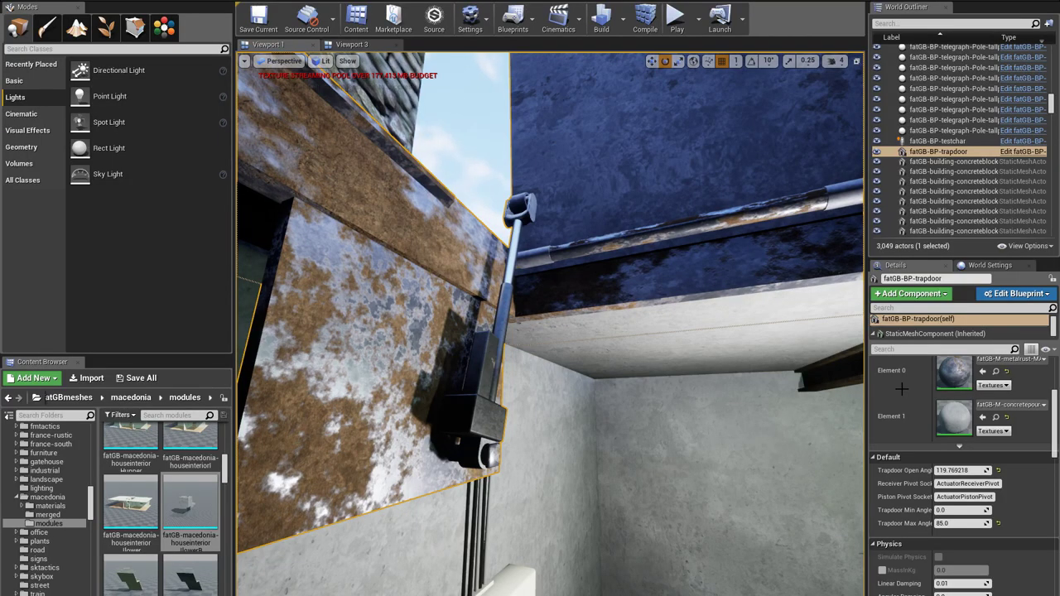
Set the level trapdoor's Trapdoor Open Angle to about 4.83 and inspect the actuator from below
{"action": "right_click_drag", "start_coordinate": [825, 492], "coordinate": [826, 492]}
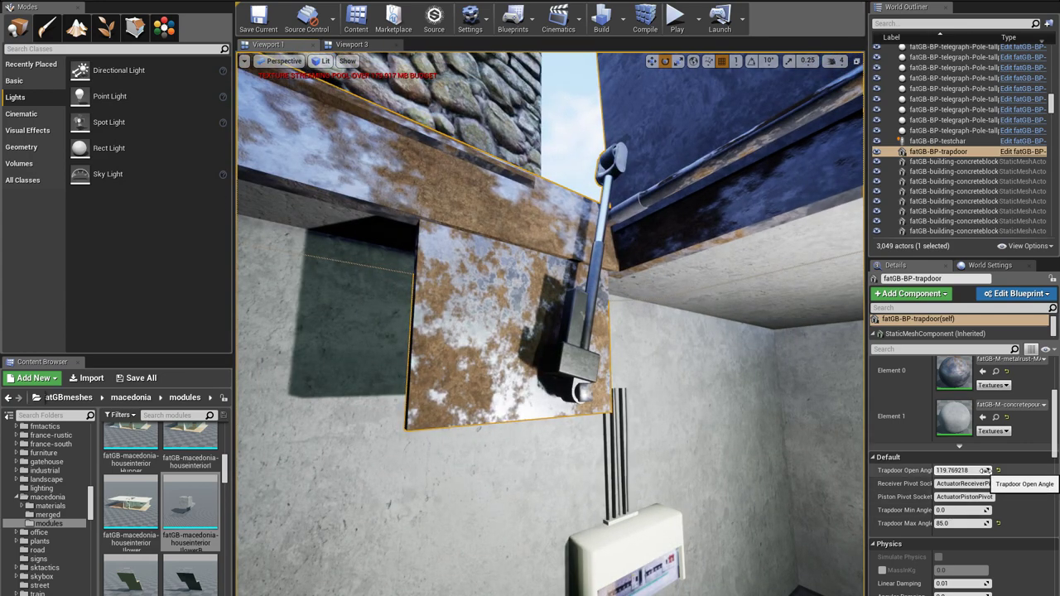
{"action": "left_click_drag", "start_coordinate": [985, 470], "coordinate": [986, 471]}
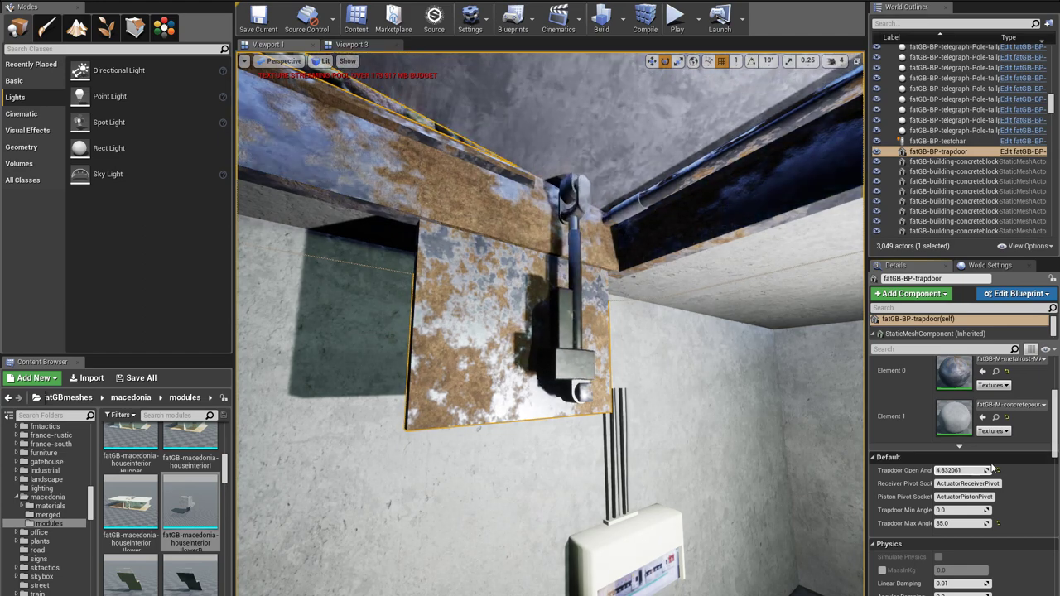
{"action": "mouse_move", "coordinate": [701, 468]}
{"action": "right_mouse_down"}
{"action": "mouse_move", "coordinate": [662, 469]}
{"action": "mouse_move", "coordinate": [700, 464]}
{"action": "right_mouse_up"}
{"action": "right_click_drag", "start_coordinate": [613, 312], "coordinate": [614, 311]}
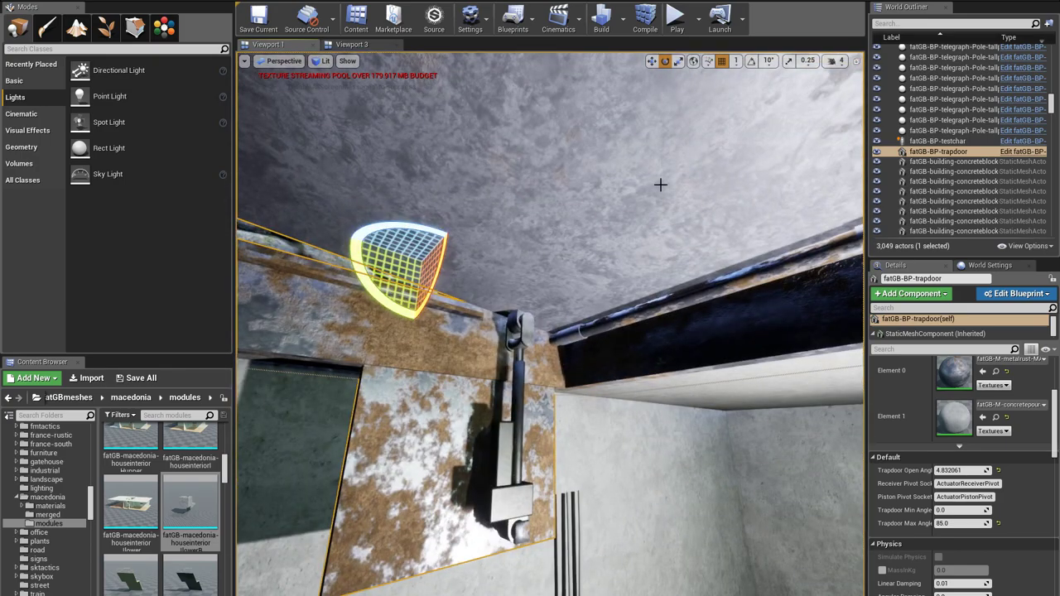
{"action": "right_click_drag", "start_coordinate": [593, 413], "coordinate": [610, 353]}
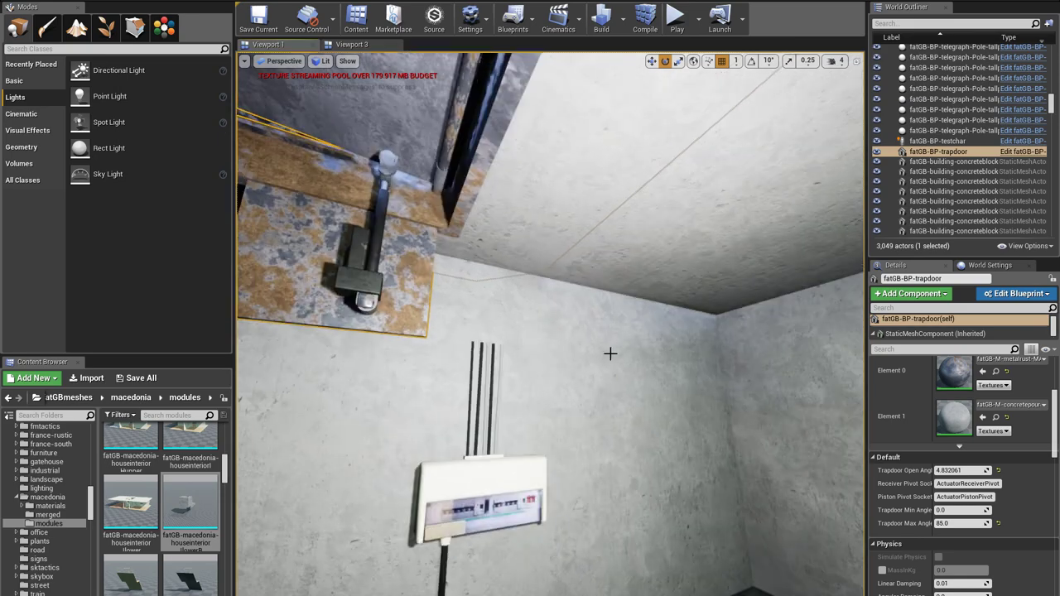
Place the actuatorcontrol-box mesh from the electrics folder on the bunker wall above the fusebox and frame it in view
{"action": "scroll", "coordinate": [48, 515], "scroll_direction": "up", "scroll_amount": 2}
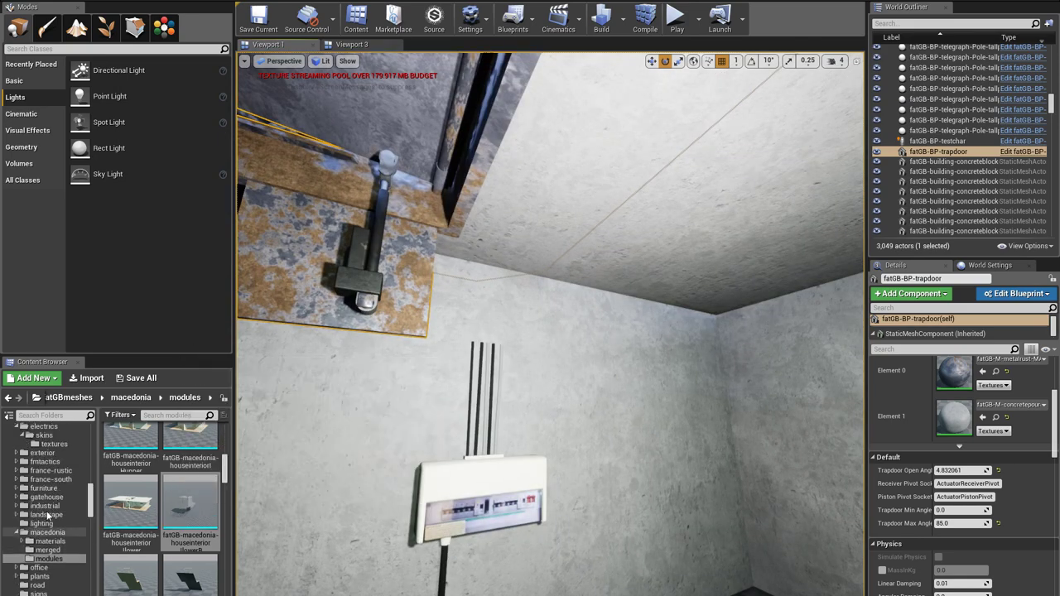
{"action": "scroll", "coordinate": [47, 515], "scroll_direction": "up", "scroll_amount": 5}
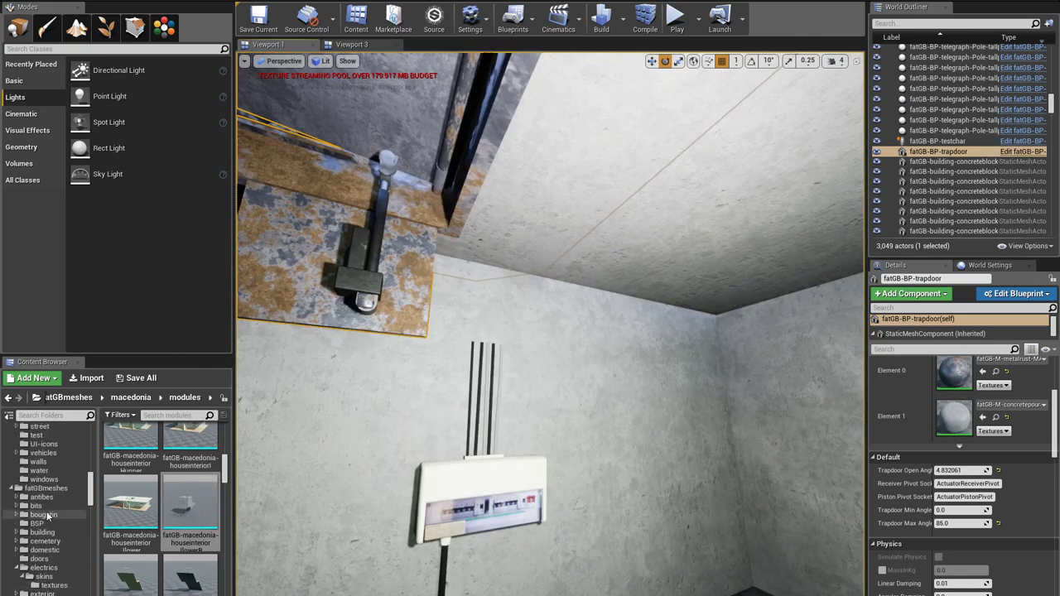
{"action": "scroll", "coordinate": [47, 511], "scroll_direction": "down", "scroll_amount": 5}
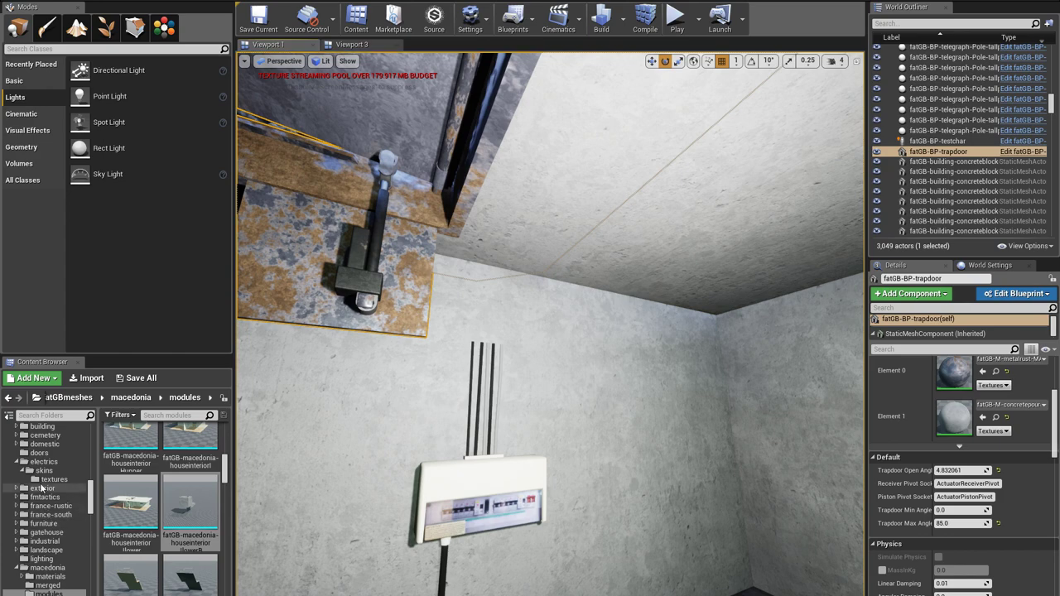
{"action": "left_click", "coordinate": [43, 461]}
{"action": "left_click_drag", "start_coordinate": [190, 530], "coordinate": [489, 363]}
{"action": "key", "text": "f"}
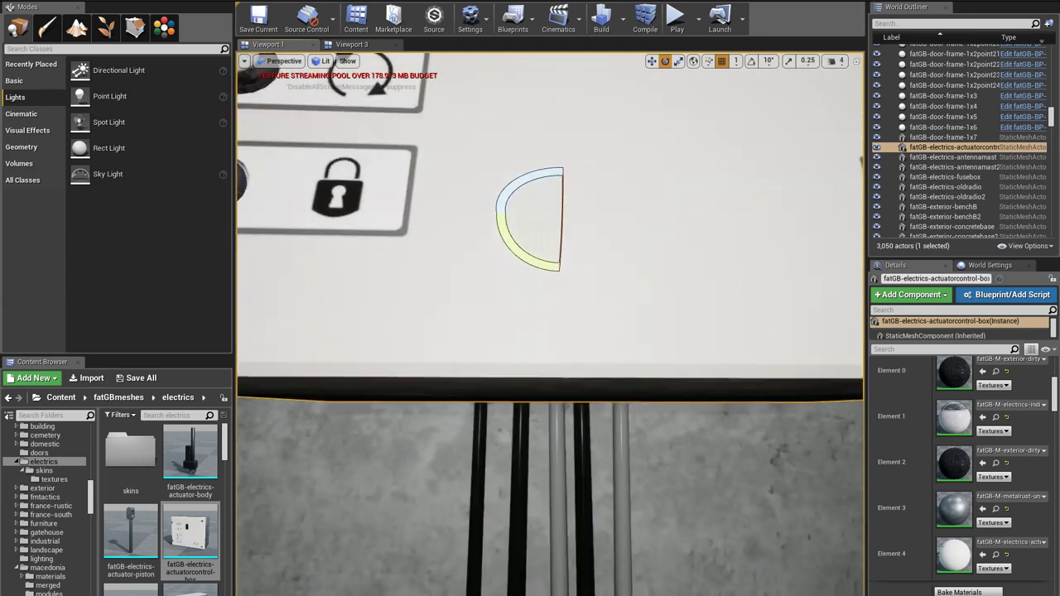
{"action": "middle_click_drag", "start_coordinate": [530, 331], "coordinate": [530, 207]}
{"action": "scroll", "coordinate": [530, 323], "scroll_direction": "down", "scroll_amount": 3}
{"action": "middle_click_drag", "start_coordinate": [530, 323], "coordinate": [530, 422]}
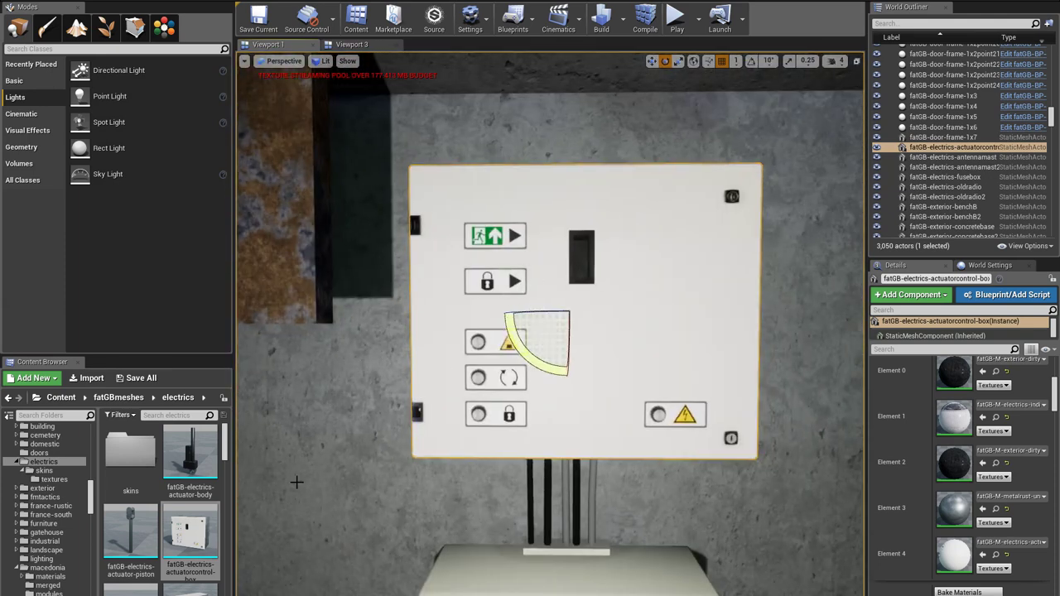
Place the red actuatorcontrol-handle mesh in the control box's slot and focus on it
{"action": "scroll", "coordinate": [164, 562], "scroll_direction": "down", "scroll_amount": 1}
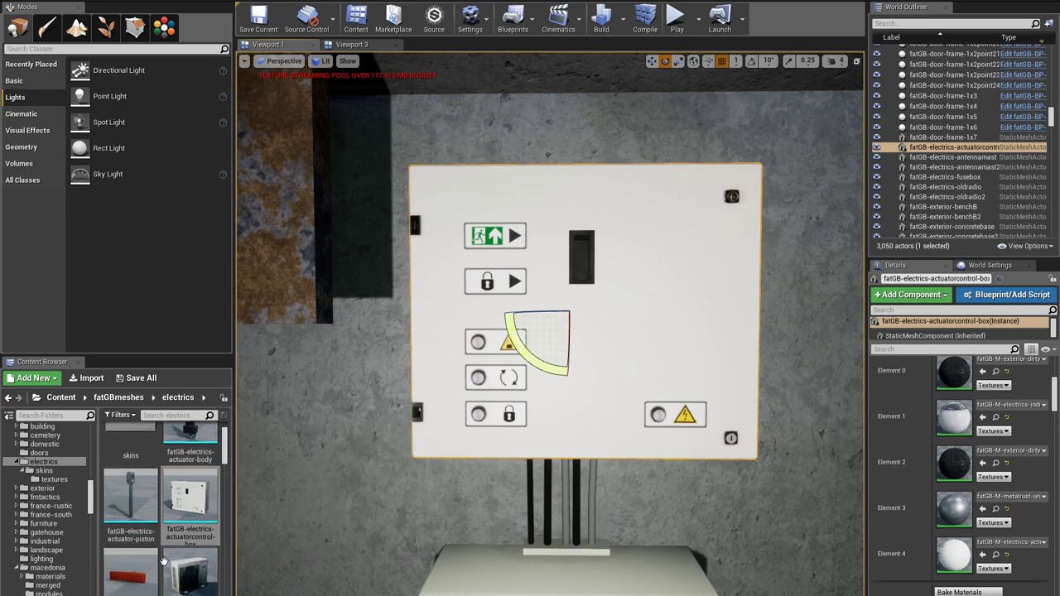
{"action": "left_click_drag", "start_coordinate": [143, 571], "coordinate": [577, 265]}
{"action": "key", "text": "f"}
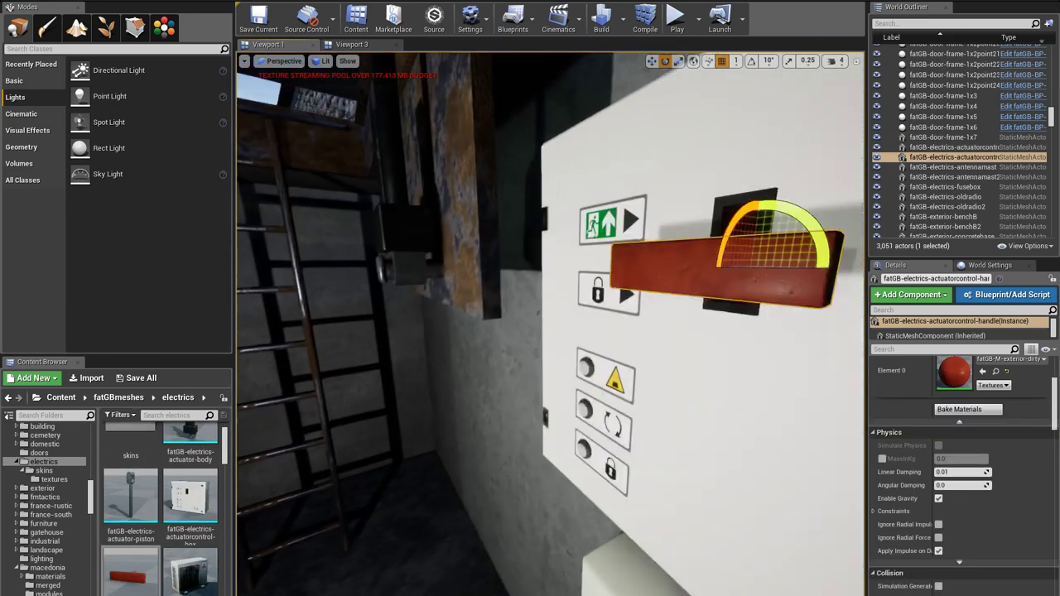
Rotate the red handle up to the emergency exit marking and inspect the control box's labels and indicator lamps
{"action": "right_click_drag", "start_coordinate": [577, 265], "coordinate": [565, 286]}
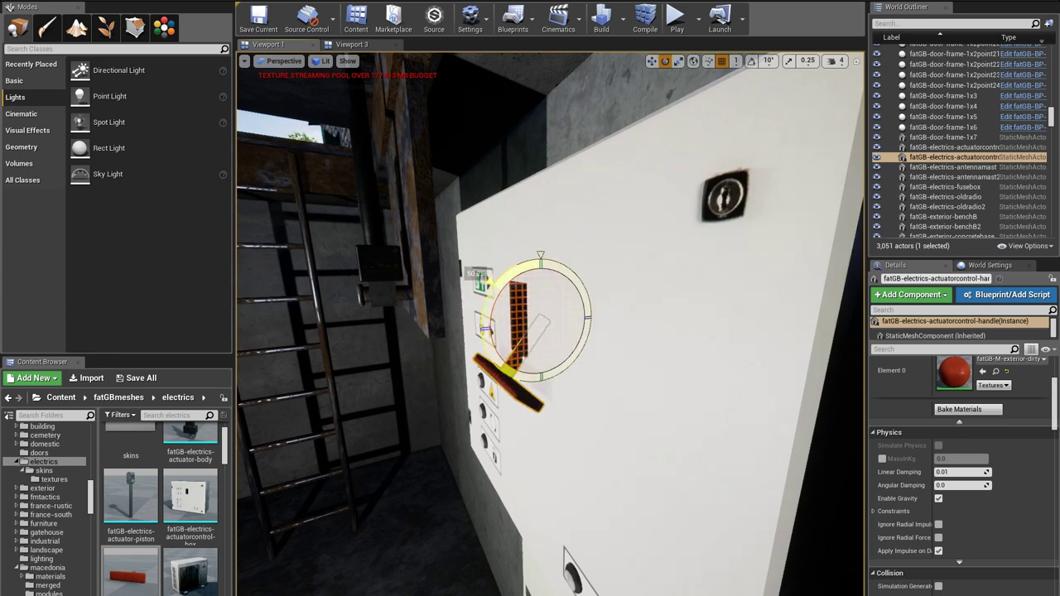
{"action": "right_click_drag", "start_coordinate": [540, 424], "coordinate": [683, 439]}
{"action": "left_click_drag", "start_coordinate": [541, 420], "coordinate": [541, 420], "text": "alt"}
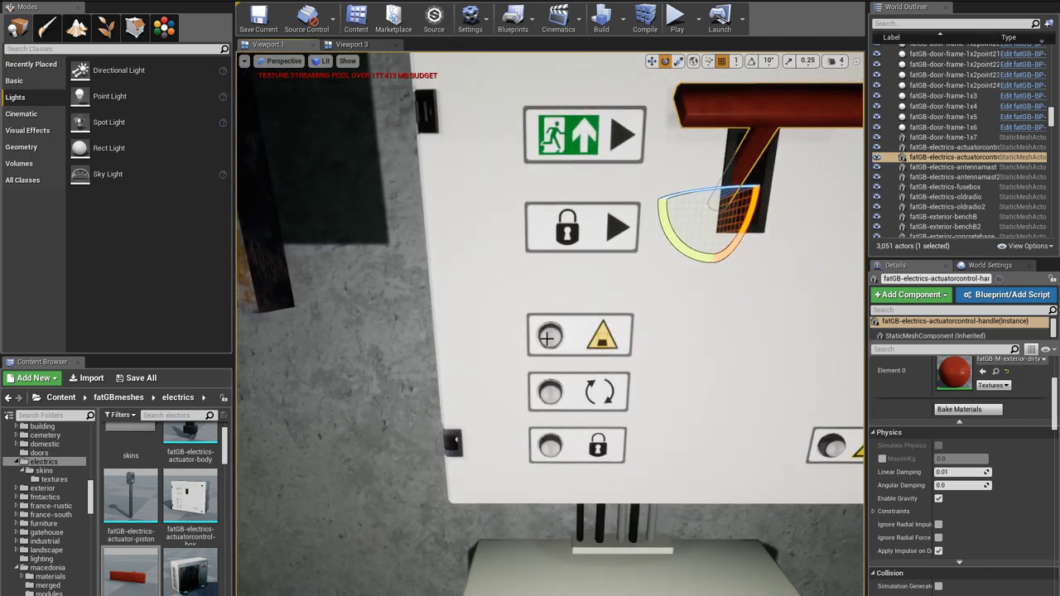
{"action": "right_click_drag", "start_coordinate": [642, 398], "coordinate": [669, 444]}
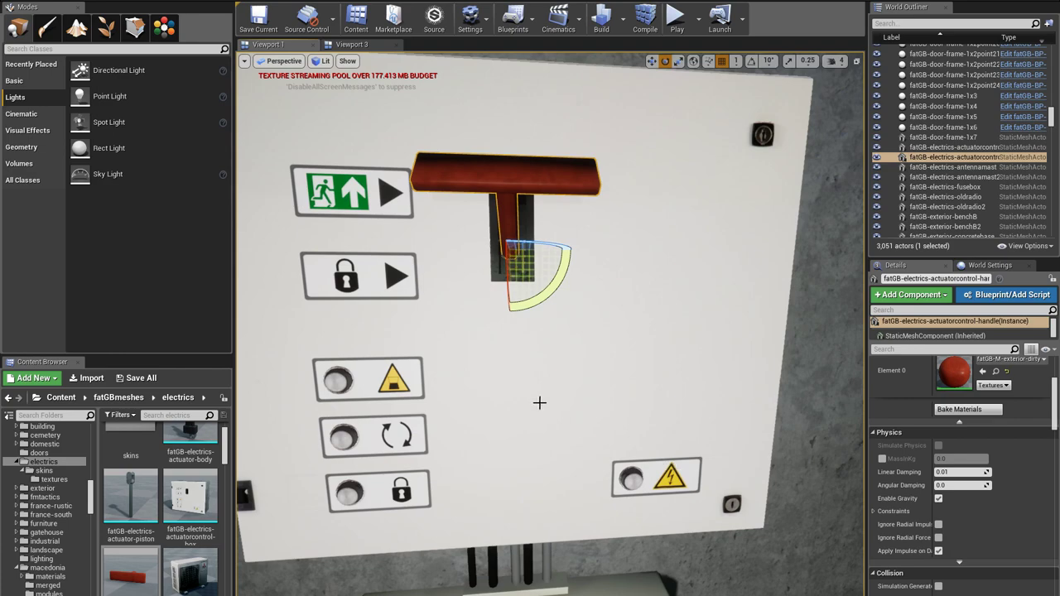
{"action": "mouse_move", "coordinate": [540, 402]}
{"action": "right_mouse_down"}
{"action": "mouse_move", "coordinate": [527, 389]}
{"action": "mouse_move", "coordinate": [549, 383]}
{"action": "mouse_move", "coordinate": [507, 399]}
{"action": "mouse_move", "coordinate": [553, 396]}
{"action": "mouse_move", "coordinate": [525, 382]}
{"action": "mouse_move", "coordinate": [580, 393]}
{"action": "mouse_move", "coordinate": [381, 373]}
{"action": "mouse_move", "coordinate": [306, 382]}
{"action": "mouse_move", "coordinate": [316, 384]}
{"action": "right_mouse_up"}
{"action": "right_click_drag", "start_coordinate": [550, 323], "coordinate": [518, 348]}
{"action": "left_click_drag", "start_coordinate": [591, 386], "coordinate": [591, 386], "text": "alt"}
{"action": "right_click_drag", "start_coordinate": [579, 133], "coordinate": [523, 132]}
{"action": "left_click", "coordinate": [522, 131]}
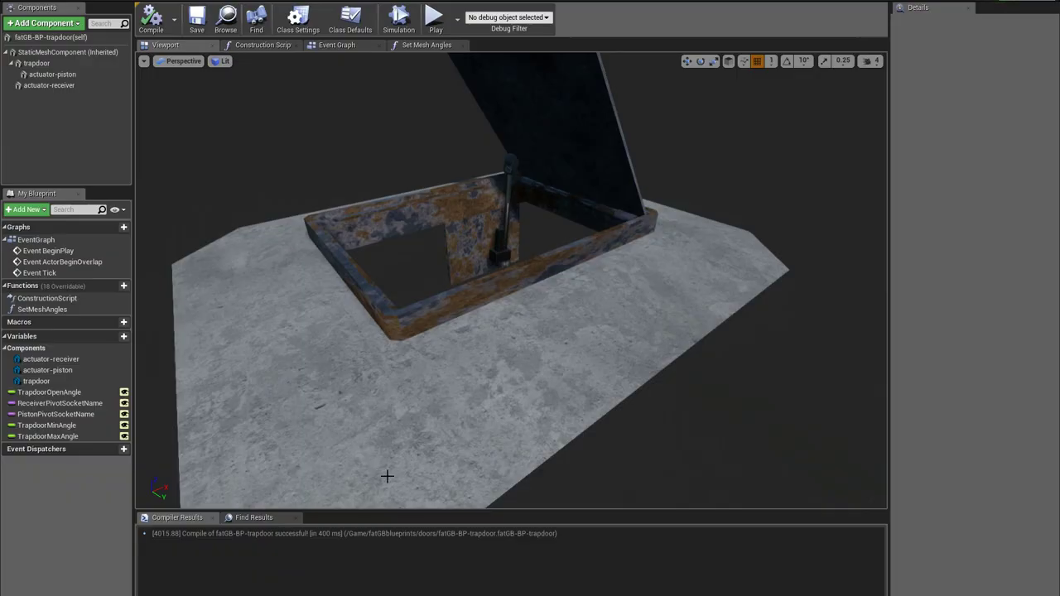
Review the trapdoor Blueprint's frame mesh component and its open angle, pivot socket name, minimum angle and maximum angle variables
{"action": "left_click", "coordinate": [298, 300]}
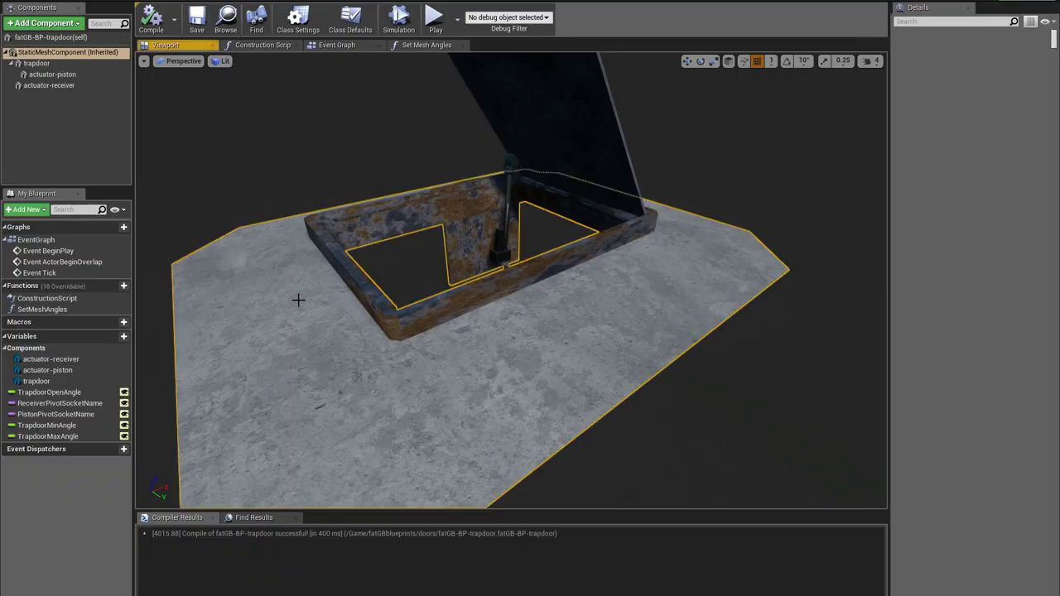
{"action": "left_click_drag", "start_coordinate": [331, 332], "coordinate": [330, 333], "text": "alt"}
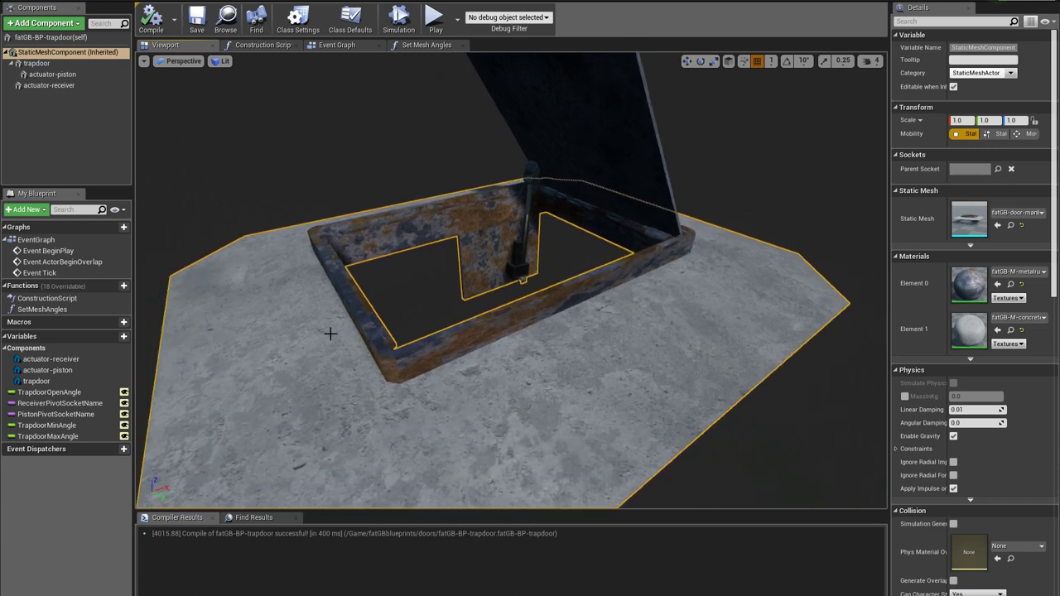
{"action": "left_click", "coordinate": [41, 393]}
{"action": "left_click", "coordinate": [35, 404]}
{"action": "left_click", "coordinate": [39, 415]}
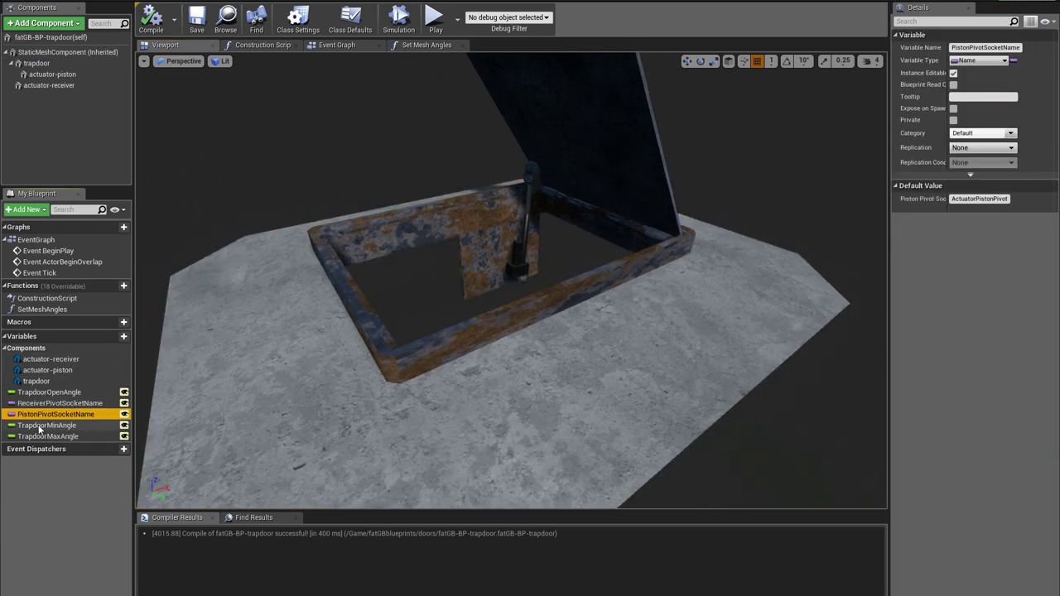
{"action": "left_click", "coordinate": [39, 425]}
{"action": "left_click", "coordinate": [41, 437]}
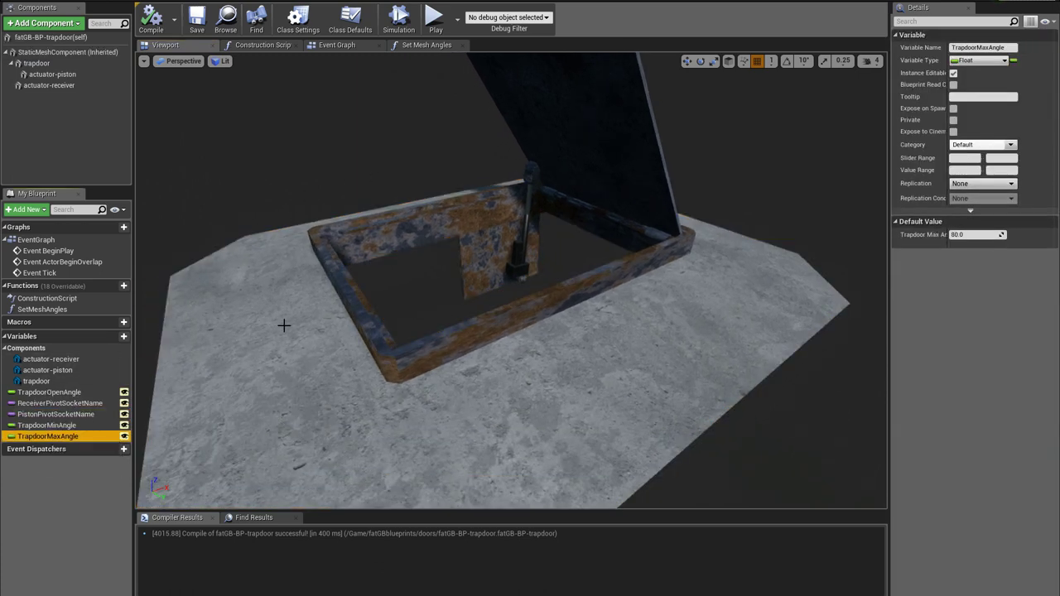
{"action": "left_click_drag", "start_coordinate": [284, 325], "coordinate": [271, 318]}
Check the frame component and the parent socket choices for the trapdoor and actuator-piston components
{"action": "left_click", "coordinate": [26, 52]}
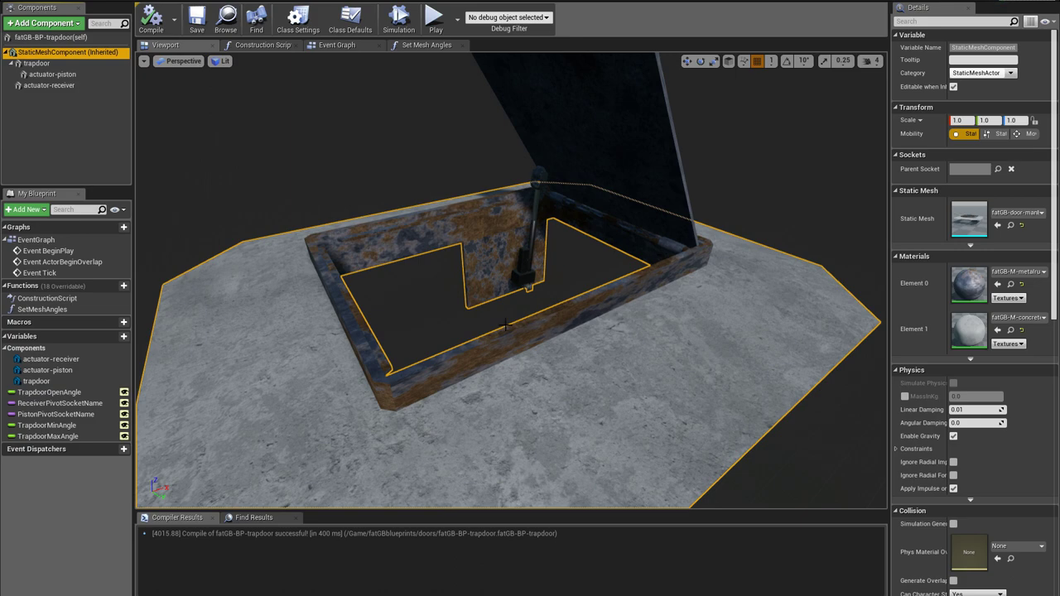
{"action": "left_click", "coordinate": [47, 65]}
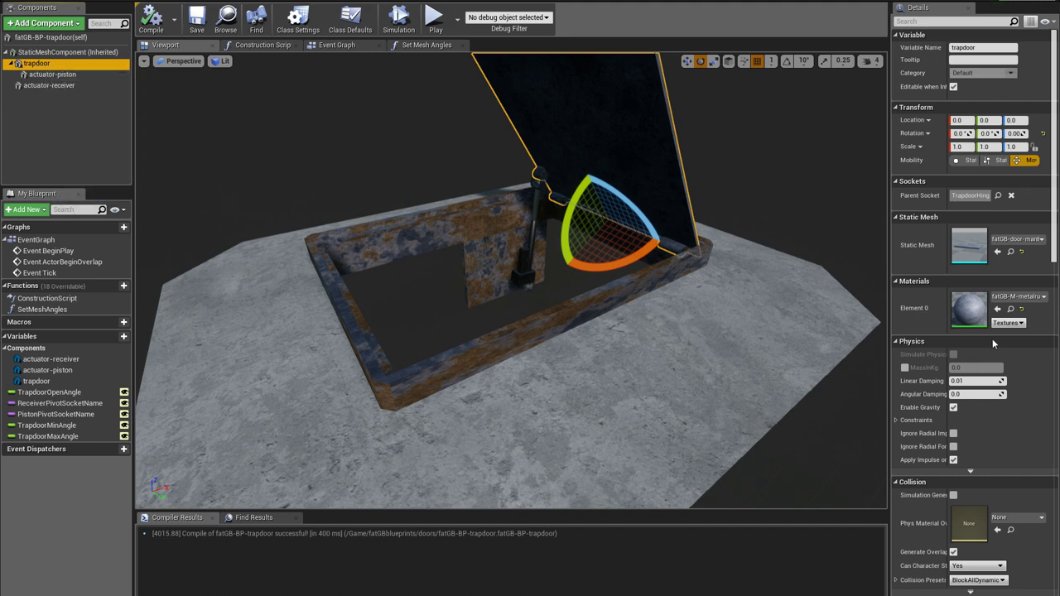
{"action": "left_click", "coordinate": [998, 196]}
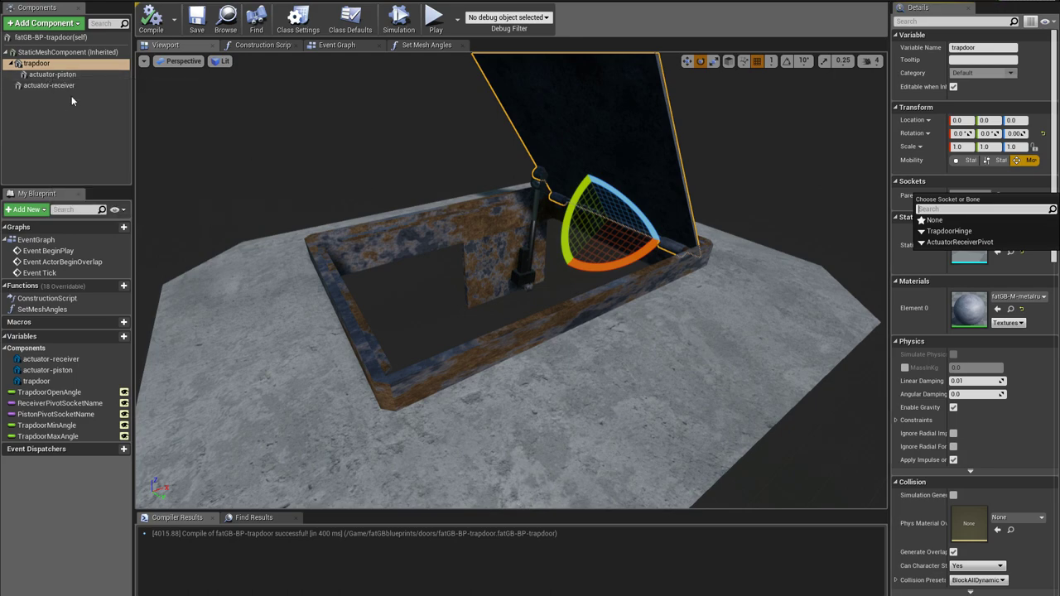
{"action": "left_click", "coordinate": [51, 74]}
{"action": "key", "text": "f"}
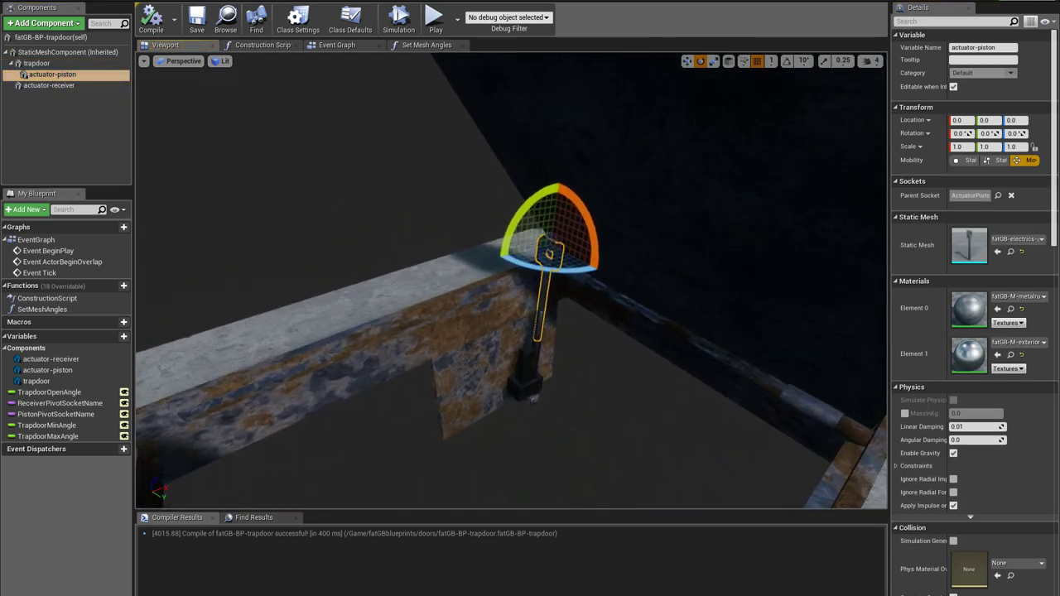
{"action": "left_click", "coordinate": [998, 196]}
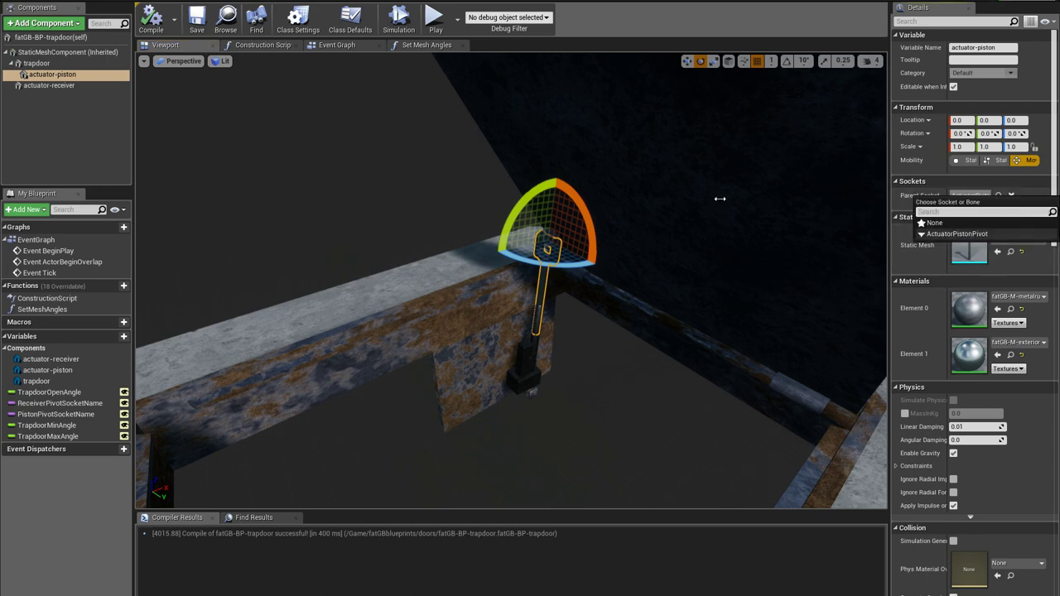
Check the parent socket choices for the actuator-receiver component and inspect where it sits in the trapdoor frame
{"action": "left_click", "coordinate": [35, 53]}
{"action": "left_click", "coordinate": [49, 86]}
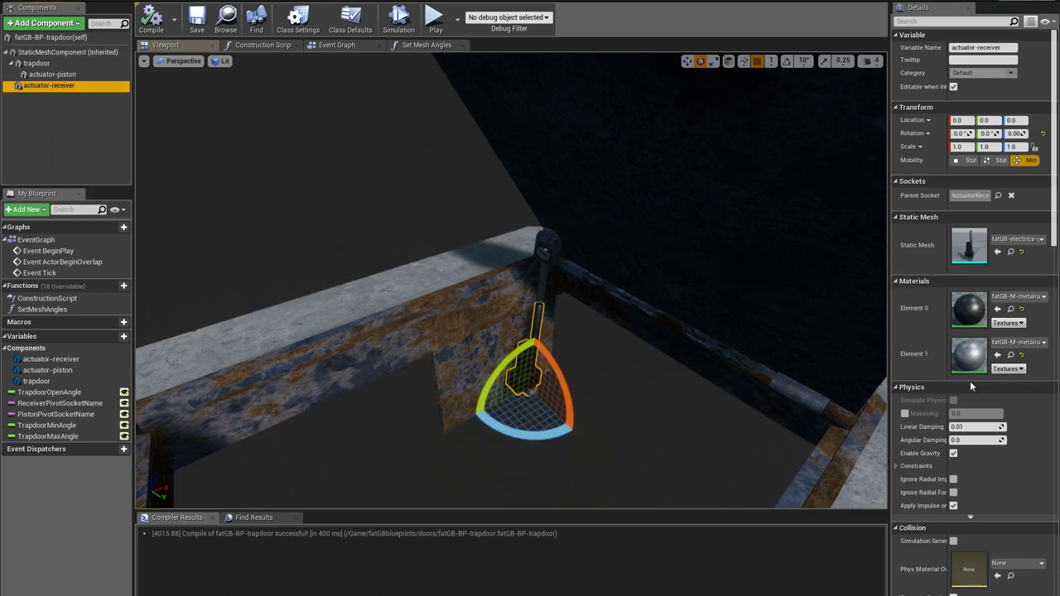
{"action": "left_click", "coordinate": [998, 195]}
{"action": "left_click", "coordinate": [621, 407]}
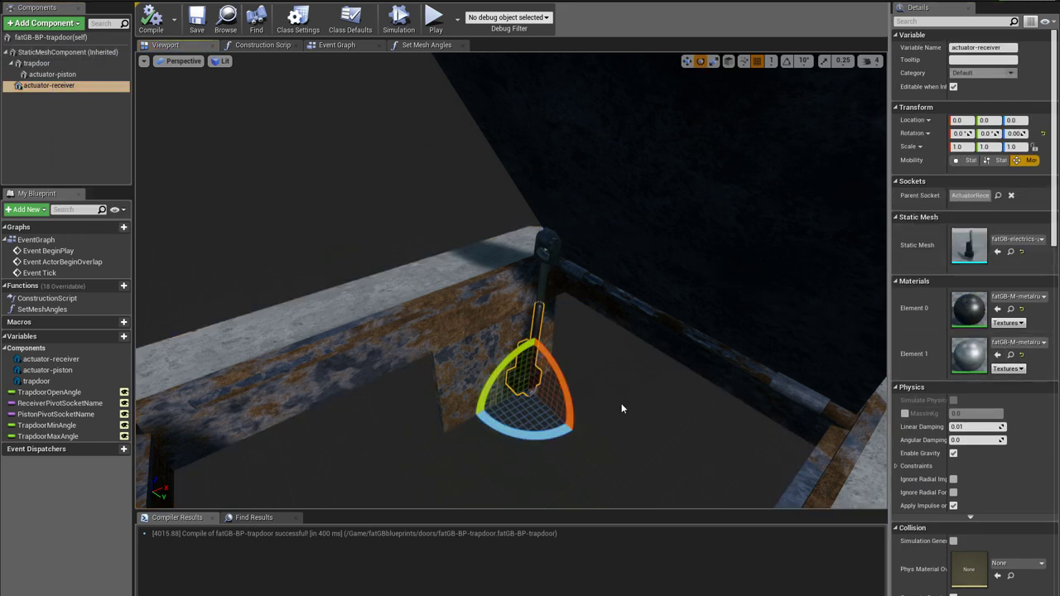
{"action": "right_click_drag", "start_coordinate": [622, 406], "coordinate": [547, 431]}
{"action": "right_click_drag", "start_coordinate": [573, 393], "coordinate": [597, 403]}
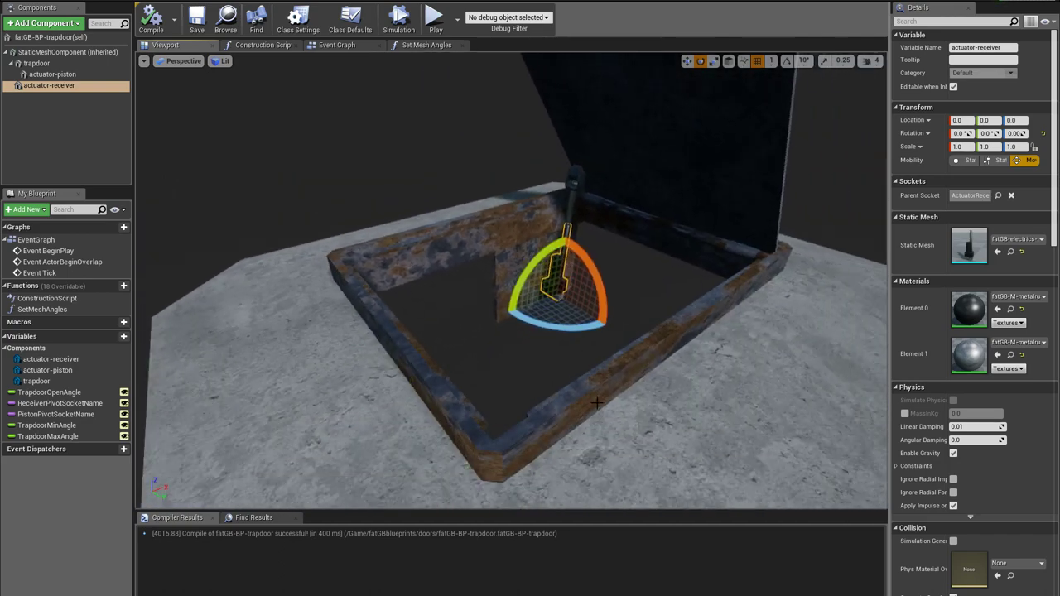
In the Construction Script, move the Set Mesh Angles node level with the entry node so their connecting wire runs straight
{"action": "left_click", "coordinate": [259, 45]}
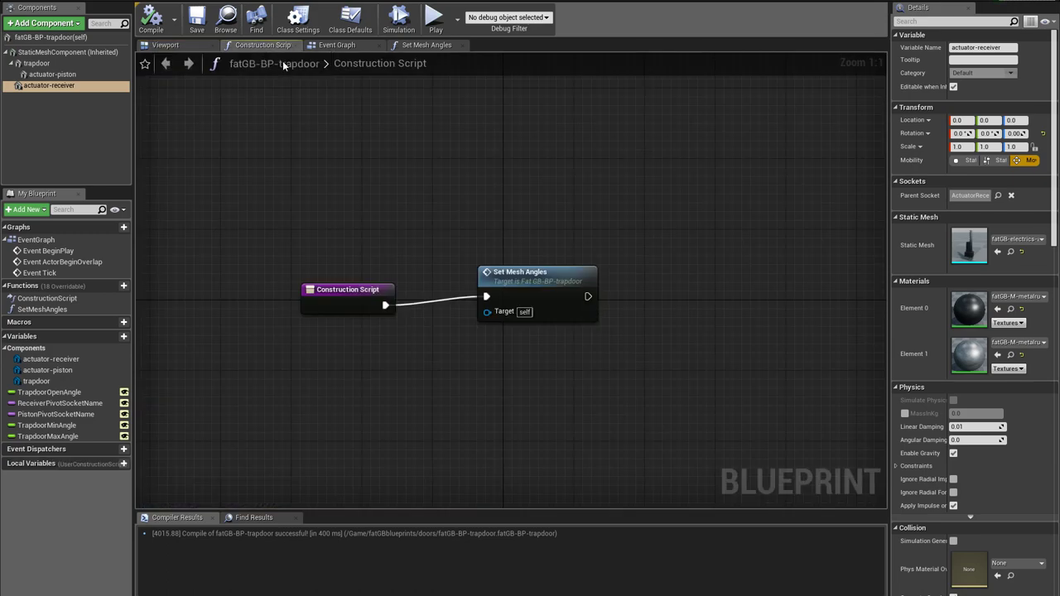
{"action": "left_click_drag", "start_coordinate": [519, 281], "coordinate": [518, 289]}
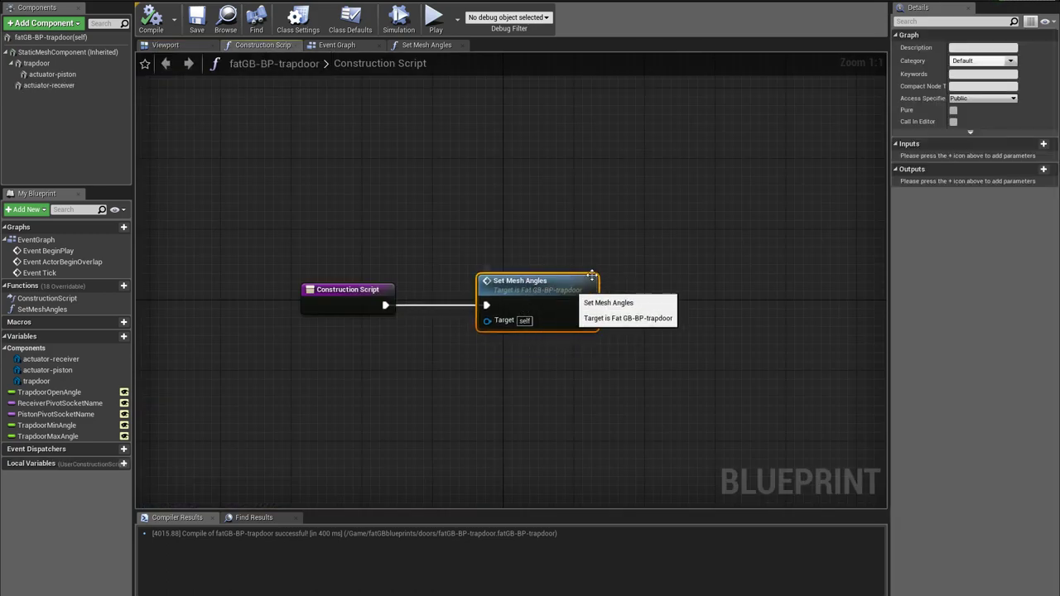
Return to the Set Mesh Angles graph and survey its layout from the Rotate trapdoor section onward
{"action": "left_click", "coordinate": [405, 45]}
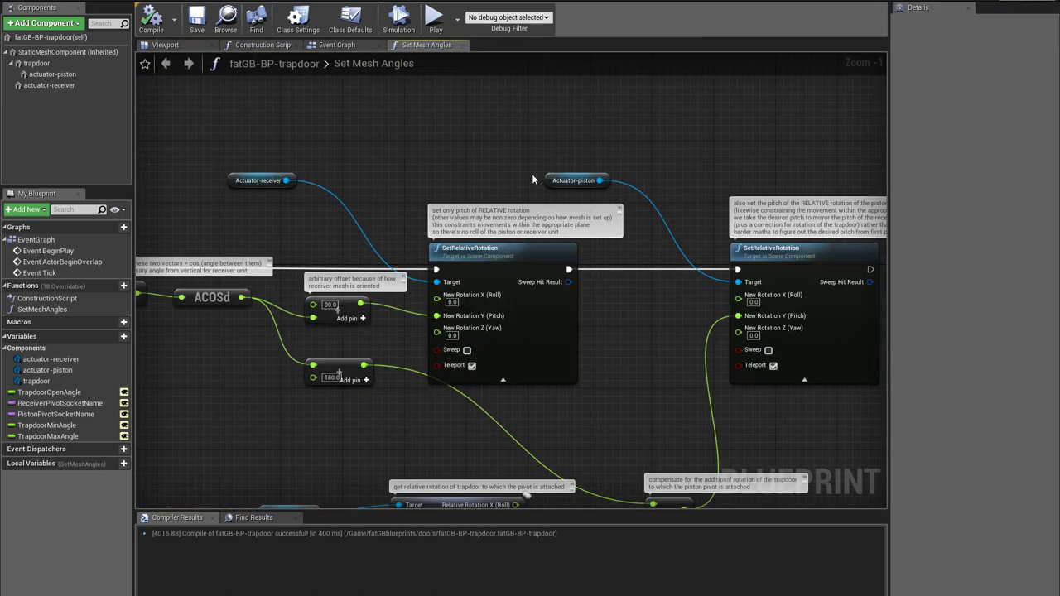
{"action": "scroll", "coordinate": [616, 238], "scroll_direction": "down", "scroll_amount": 4}
{"action": "right_click_drag", "start_coordinate": [345, 346], "coordinate": [719, 326]}
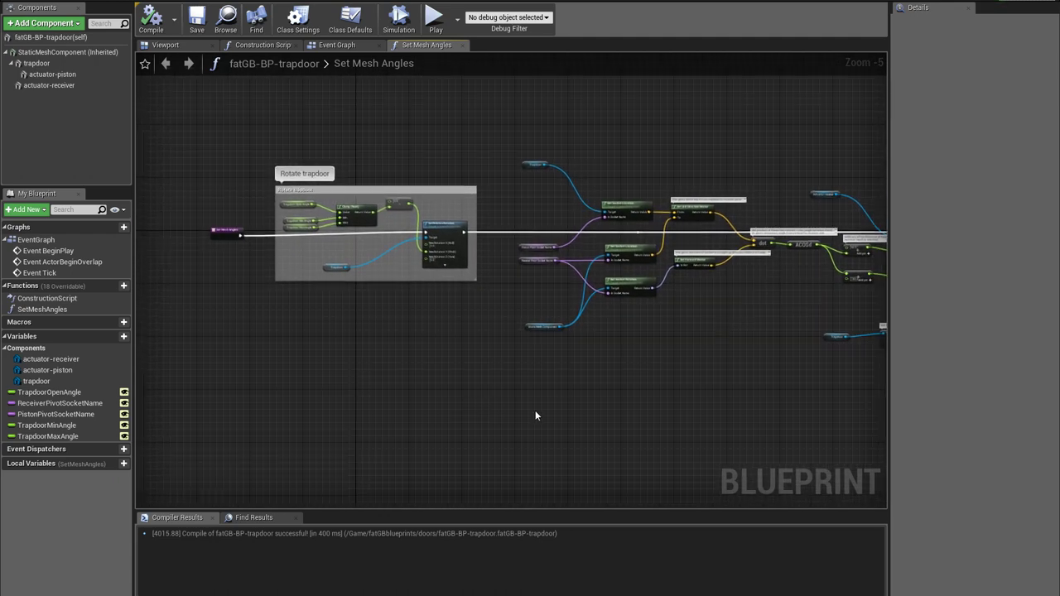
{"action": "right_click_drag", "start_coordinate": [539, 416], "coordinate": [442, 417]}
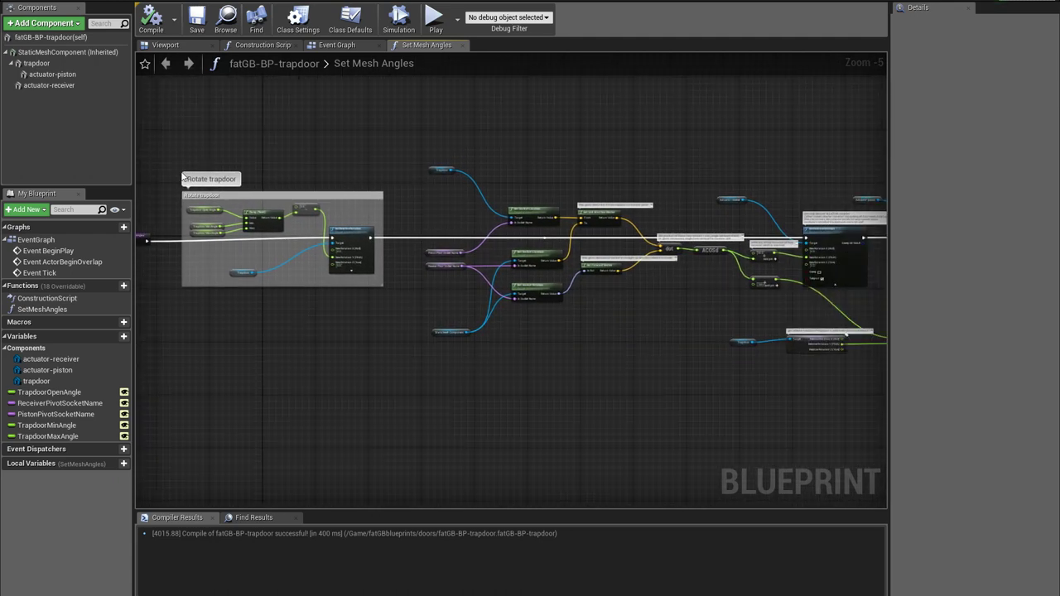
Switch to the level editor and inspect the wall-mounted control box and the trapdoor actuator beside it
{"action": "right_click_drag", "start_coordinate": [170, 154], "coordinate": [240, 163]}
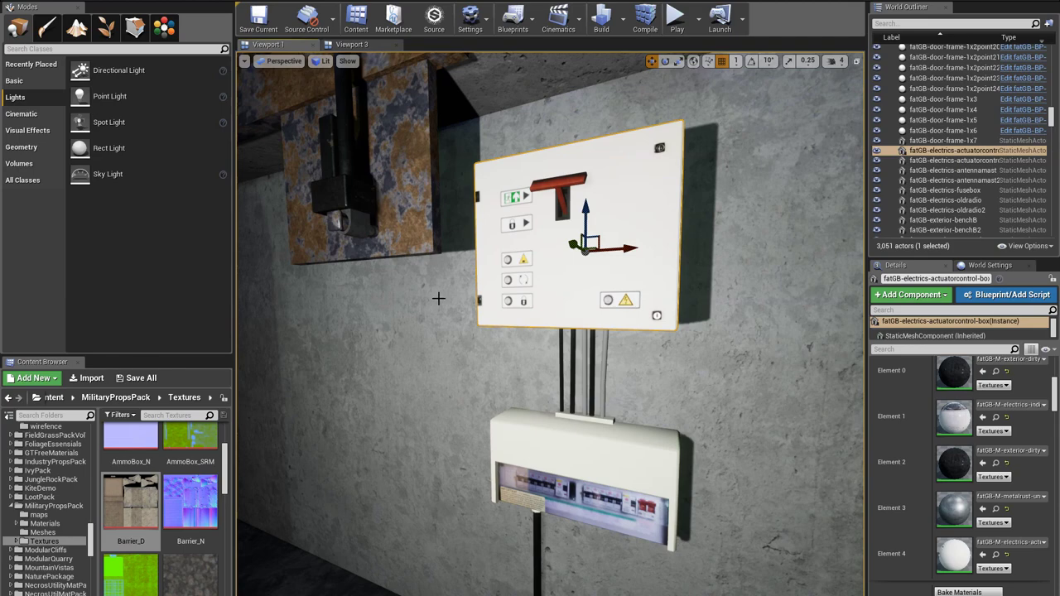
{"action": "left_click", "coordinate": [438, 299]}
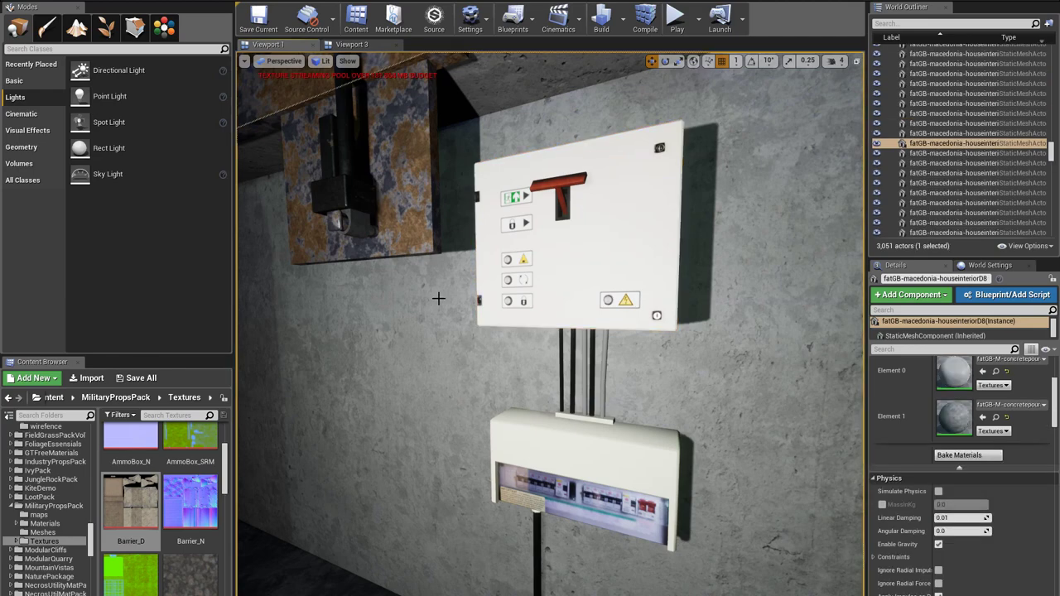
{"action": "mouse_move", "coordinate": [566, 256]}
{"action": "left_mouse_down"}
{"action": "mouse_move", "coordinate": [571, 315]}
{"action": "mouse_move", "coordinate": [577, 274]}
{"action": "left_mouse_up"}
{"action": "scroll", "coordinate": [70, 509], "scroll_direction": "up", "scroll_amount": 5}
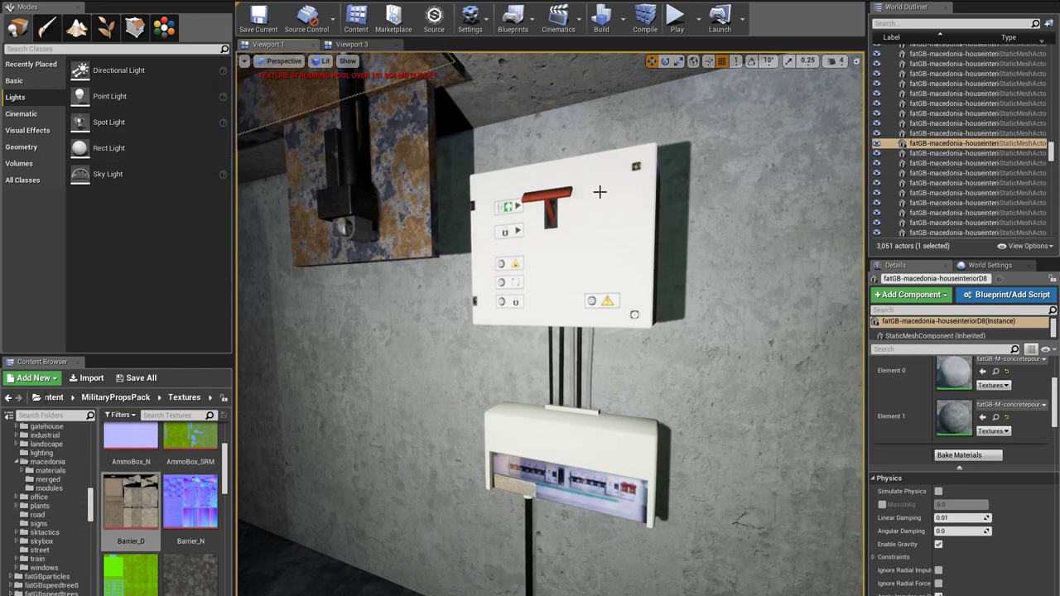
{"action": "right_click_drag", "start_coordinate": [397, 319], "coordinate": [411, 301]}
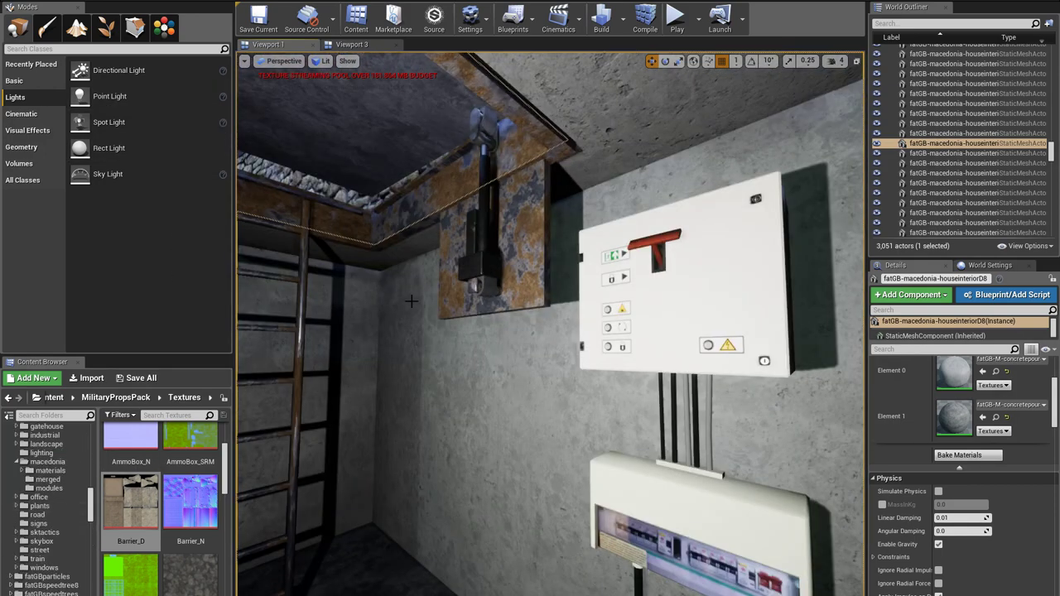
{"action": "left_click", "coordinate": [448, 224]}
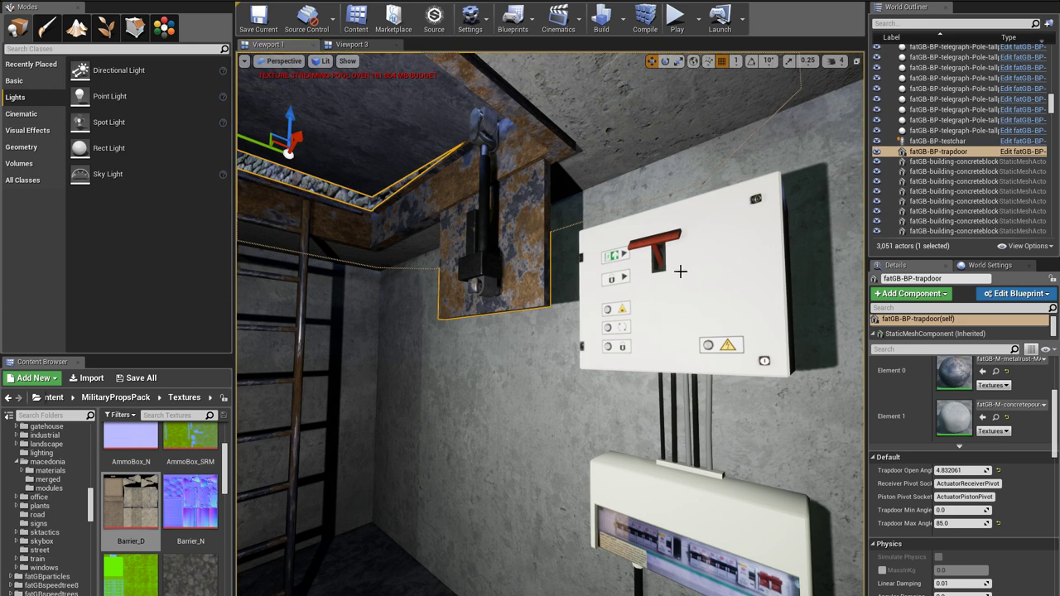
Create an Actor Blueprint named fatGB-BP-electricscontroller in the fatGBblueprints electrics folder and open it
{"action": "scroll", "coordinate": [58, 520], "scroll_direction": "up", "scroll_amount": 6}
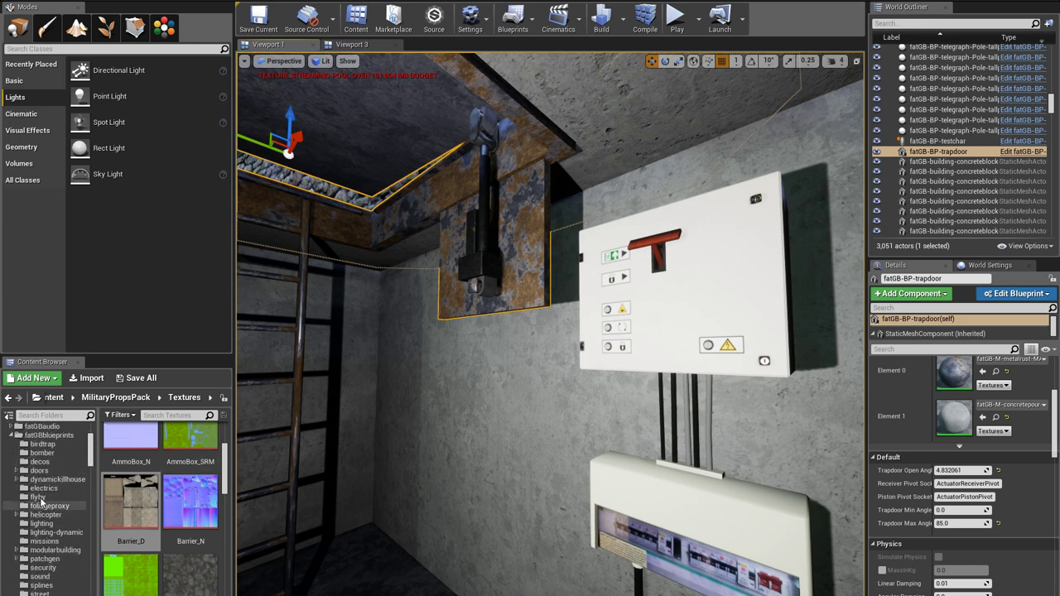
{"action": "left_click", "coordinate": [37, 489]}
{"action": "right_click", "coordinate": [172, 530]}
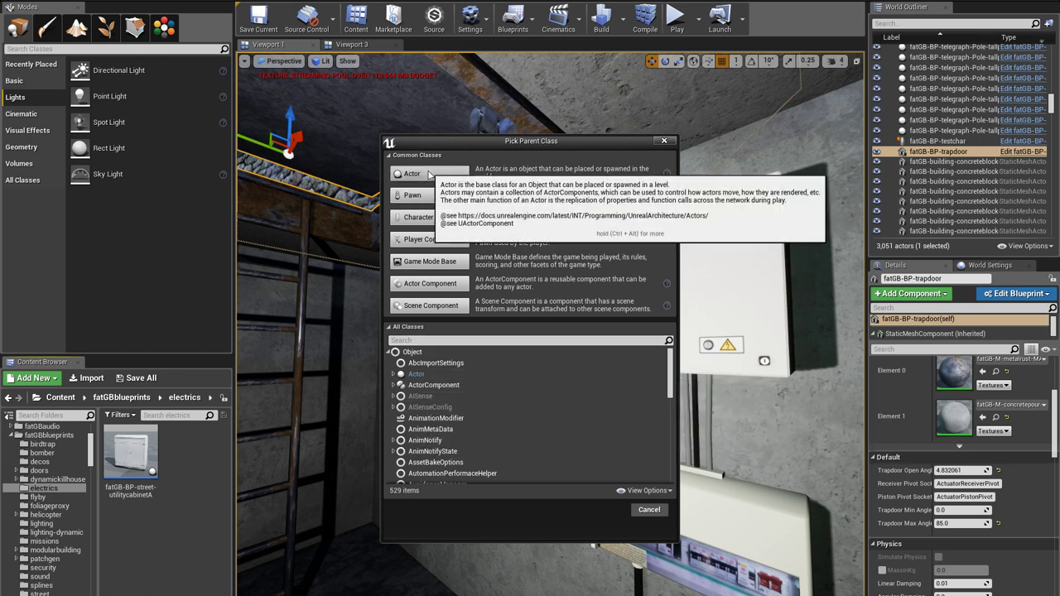
{"action": "left_click", "coordinate": [429, 174]}
{"action": "type", "text": "fatG"}
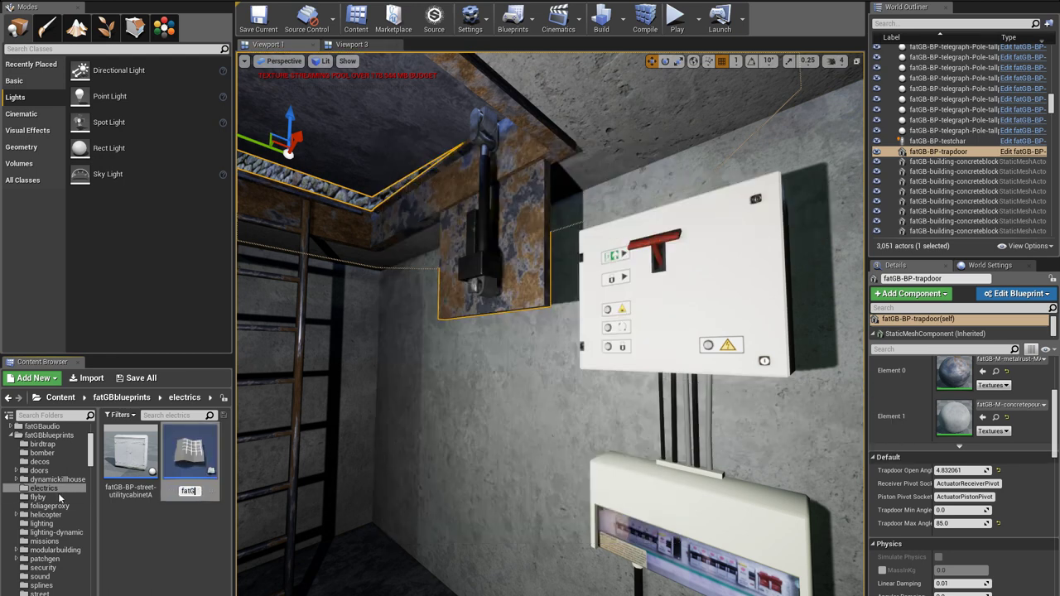
{"action": "type", "text": "B-"}
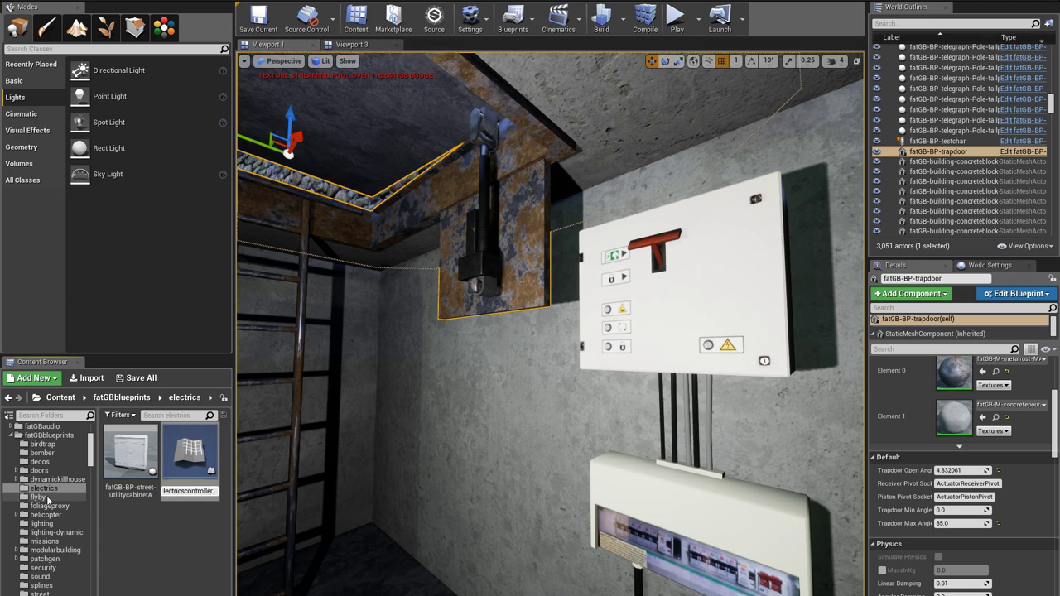
{"action": "key", "text": "Return"}
{"action": "double_click", "coordinate": [142, 457]}
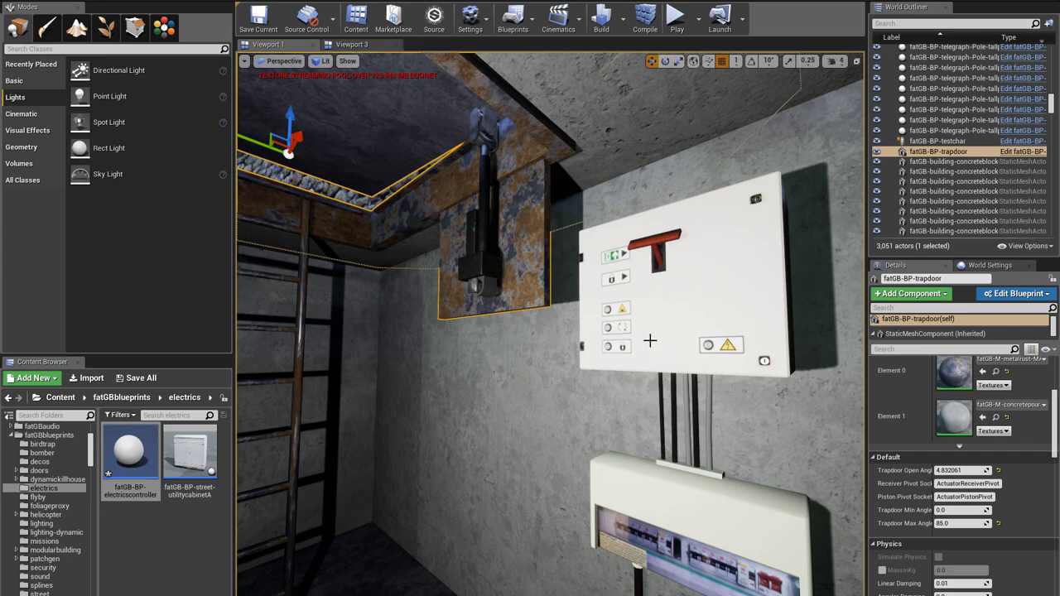
Locate the level control box's mesh asset and add it to the new Blueprint as a static mesh component named controller-box
{"action": "left_click", "coordinate": [650, 340]}
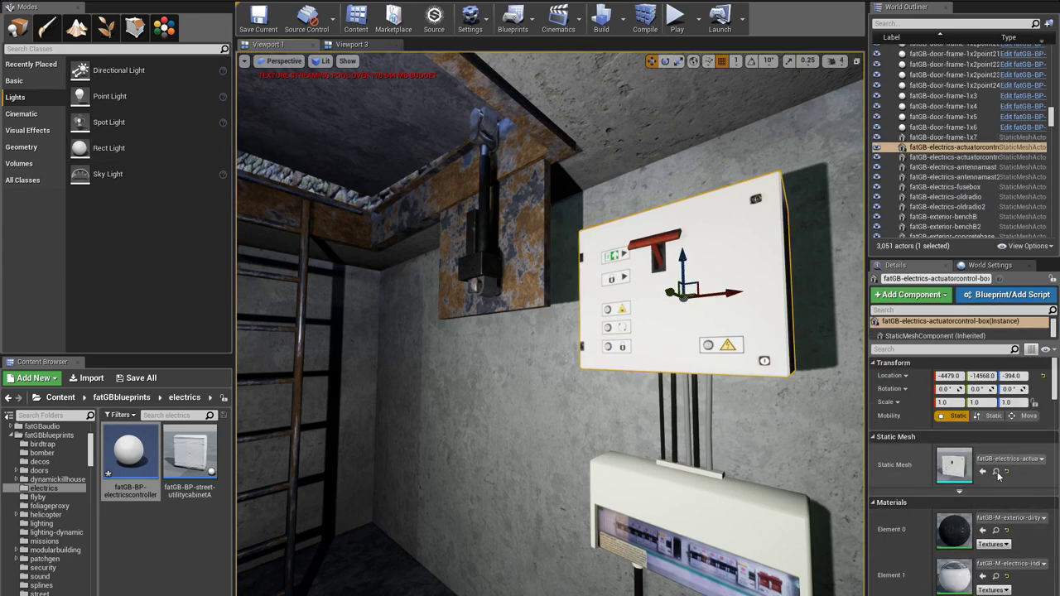
{"action": "left_click", "coordinate": [995, 472]}
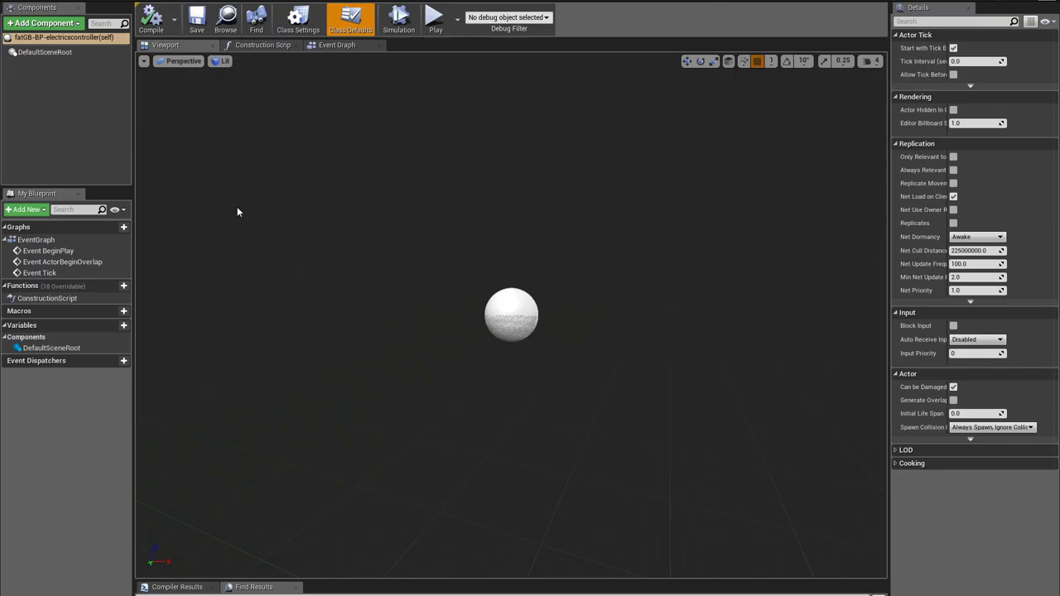
{"action": "left_click", "coordinate": [43, 23]}
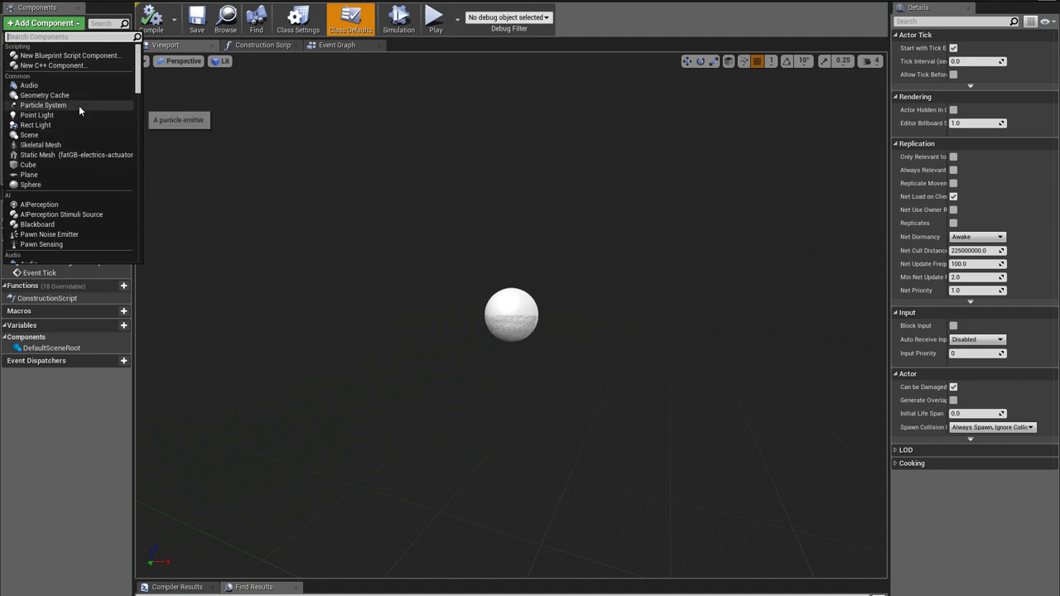
{"action": "left_click", "coordinate": [76, 155]}
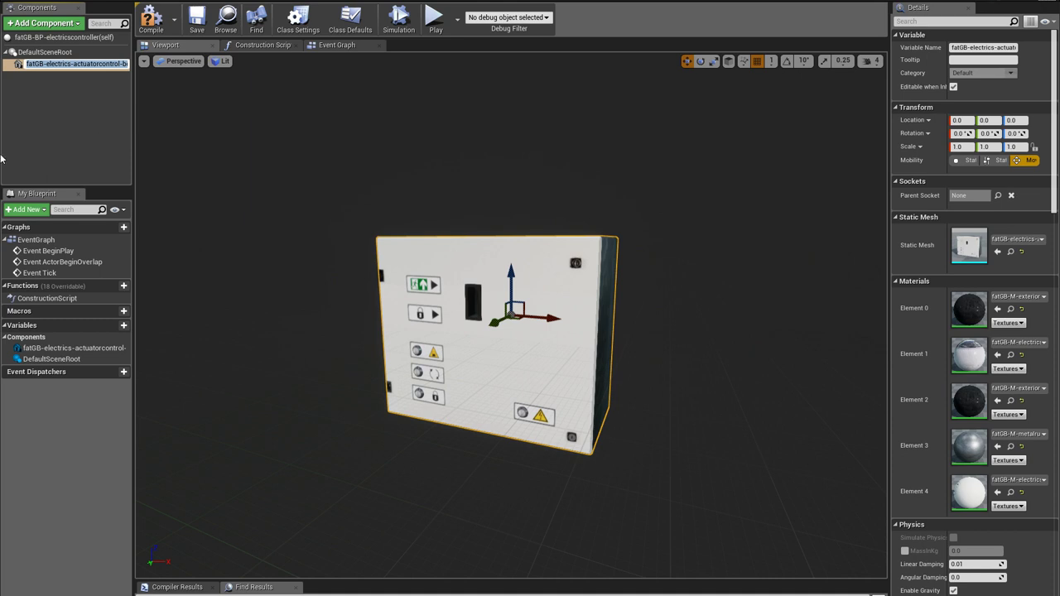
{"action": "type", "text": "controller-box"}
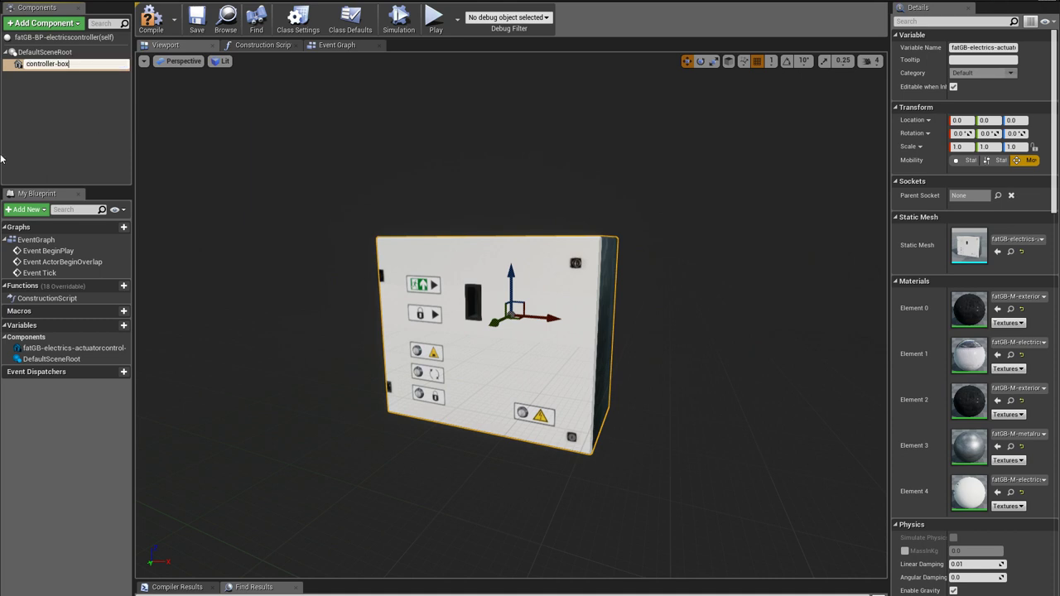
{"action": "key", "text": "Return"}
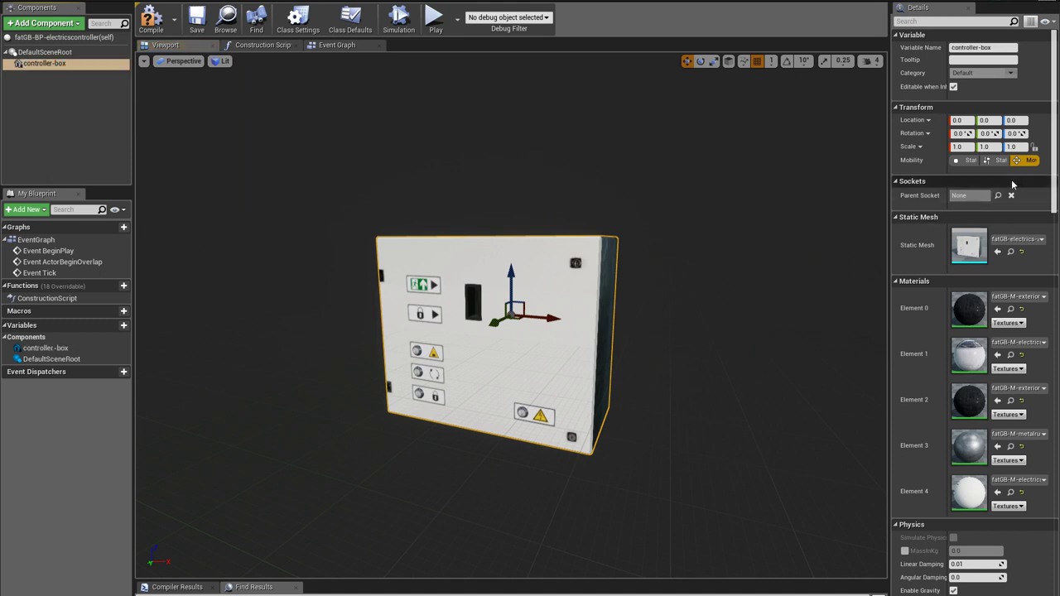
Shift the controller-box component to an X location of -10
{"action": "left_click_drag", "start_coordinate": [673, 309], "coordinate": [662, 282]}
{"action": "mouse_move", "coordinate": [530, 309]}
{"action": "left_mouse_down"}
{"action": "mouse_move", "coordinate": [488, 347]}
{"action": "mouse_move", "coordinate": [573, 306]}
{"action": "mouse_move", "coordinate": [518, 312]}
{"action": "left_mouse_up"}
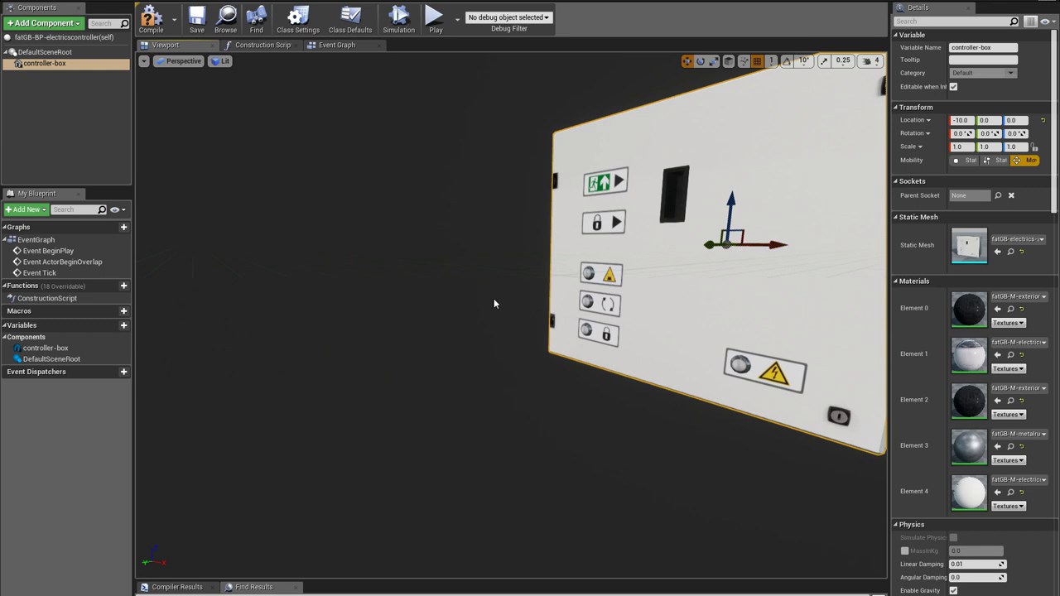
{"action": "key", "text": "ctrl+z"}
{"action": "right_click_drag", "start_coordinate": [279, 163], "coordinate": [406, 149]}
{"action": "left_click", "coordinate": [45, 63]}
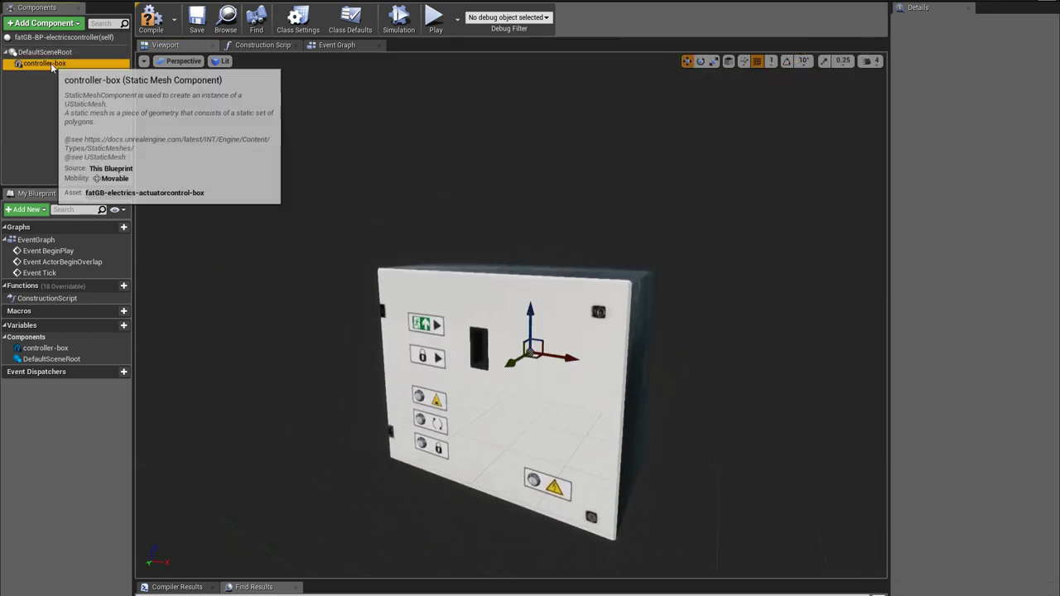
{"action": "mouse_move", "coordinate": [454, 353]}
{"action": "right_mouse_down"}
{"action": "mouse_move", "coordinate": [505, 331]}
{"action": "mouse_move", "coordinate": [489, 364]}
{"action": "mouse_move", "coordinate": [414, 373]}
{"action": "mouse_move", "coordinate": [452, 364]}
{"action": "mouse_move", "coordinate": [453, 389]}
{"action": "mouse_move", "coordinate": [464, 352]}
{"action": "mouse_move", "coordinate": [414, 393]}
{"action": "mouse_move", "coordinate": [464, 335]}
{"action": "right_mouse_up"}
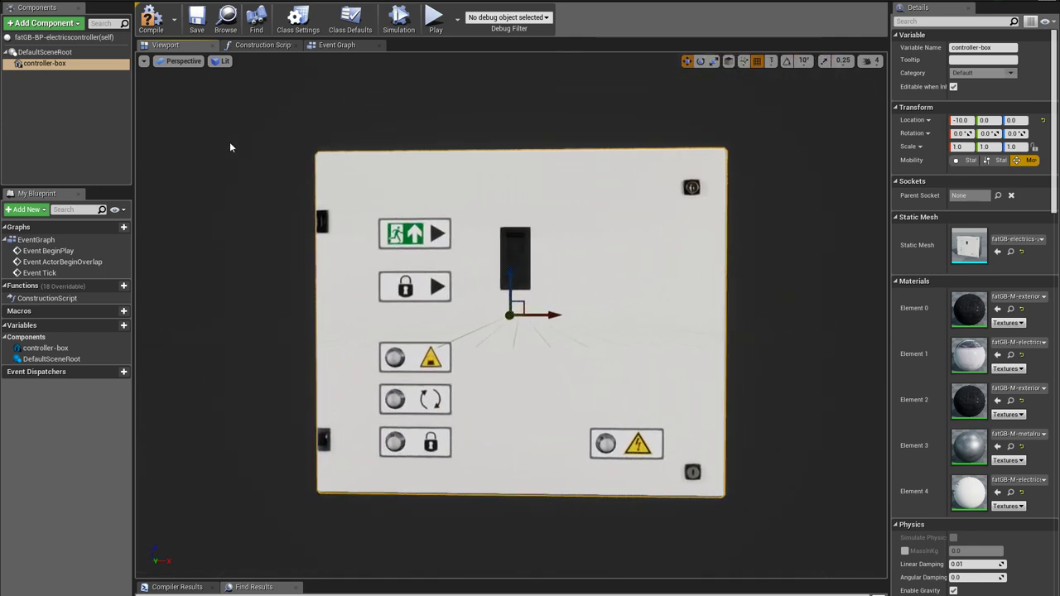
{"action": "mouse_move", "coordinate": [241, 149]}
{"action": "left_mouse_down"}
{"action": "mouse_move", "coordinate": [256, 152]}
{"action": "mouse_move", "coordinate": [242, 154]}
{"action": "left_mouse_up"}
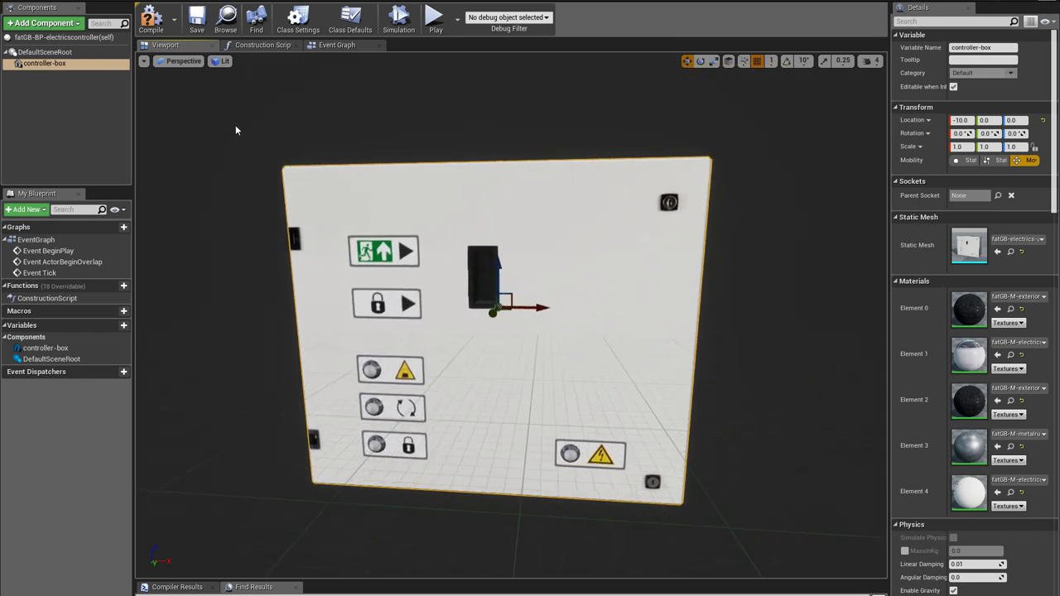
{"action": "left_click_drag", "start_coordinate": [336, 127], "coordinate": [322, 122]}
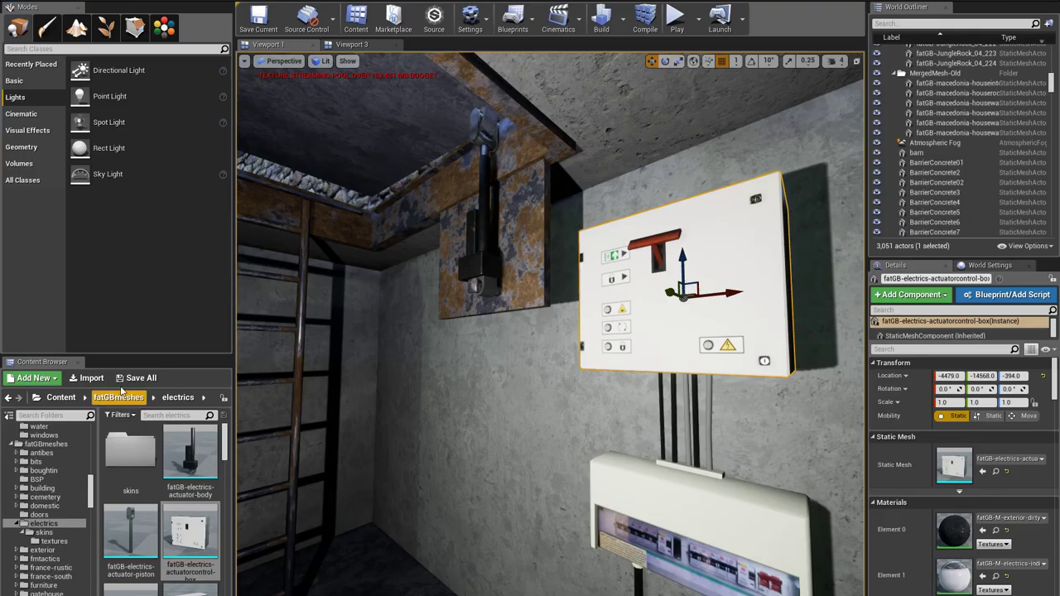
Add the fatGB-electrics-actuatorcontrol-handle static mesh as a child component of controller-box
{"action": "left_click", "coordinate": [145, 521]}
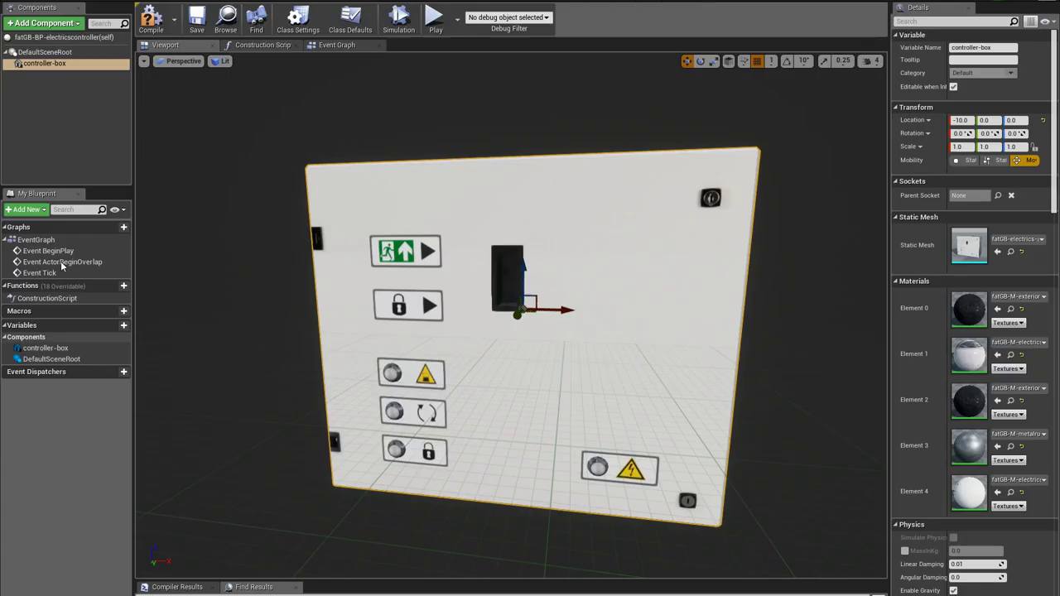
{"action": "left_click", "coordinate": [43, 24]}
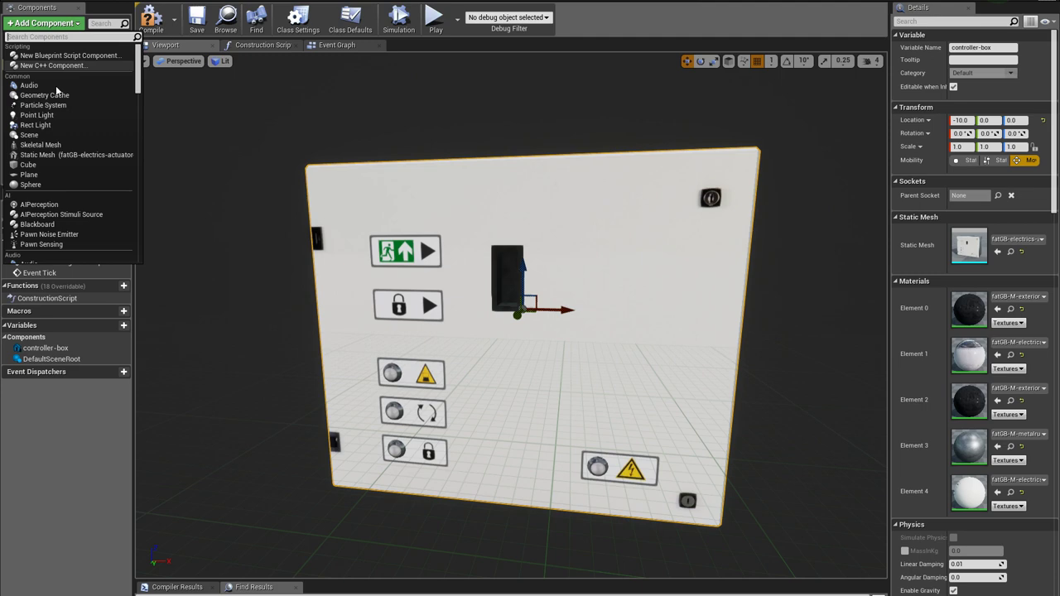
{"action": "left_click", "coordinate": [75, 155]}
Pull the red handle out in front of the box to a Y location of 27
{"action": "left_click_drag", "start_coordinate": [391, 344], "coordinate": [296, 356]}
{"action": "right_click_drag", "start_coordinate": [303, 341], "coordinate": [421, 335]}
{"action": "left_click_drag", "start_coordinate": [351, 339], "coordinate": [197, 395]}
{"action": "mouse_move", "coordinate": [249, 410]}
{"action": "right_mouse_down"}
{"action": "mouse_move", "coordinate": [332, 410]}
{"action": "mouse_move", "coordinate": [249, 410]}
{"action": "right_mouse_up"}
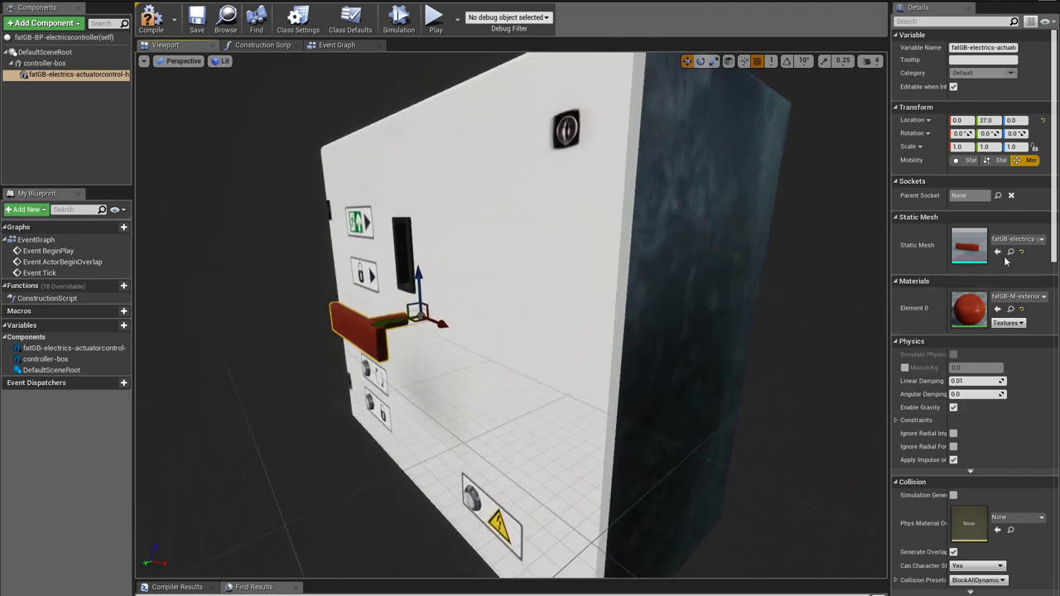
Attach the handle component to the box's Handle socket and set its Y location to 0
{"action": "left_click", "coordinate": [998, 196]}
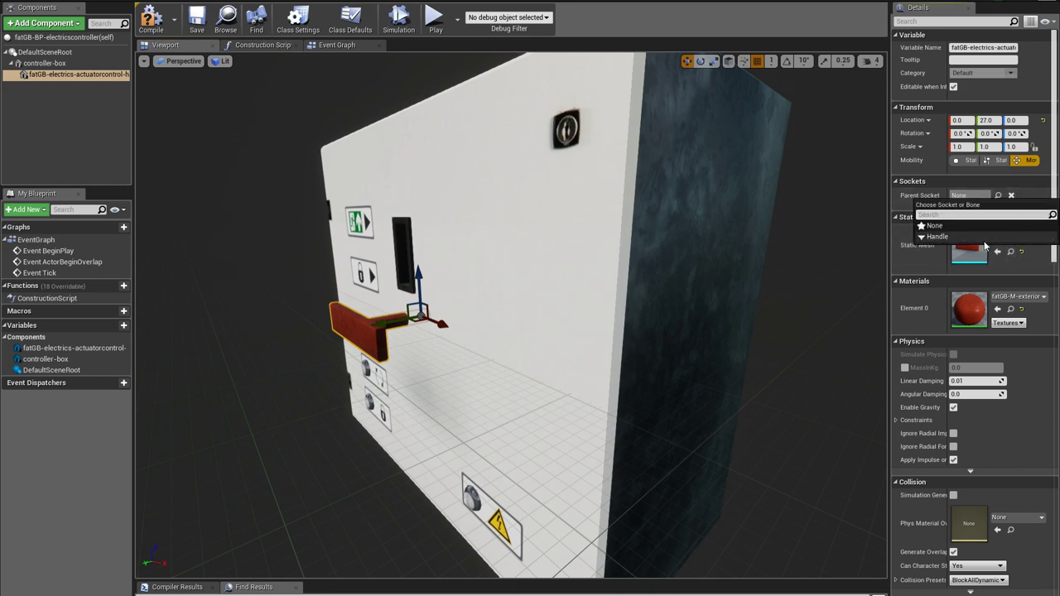
{"action": "left_click", "coordinate": [961, 232]}
{"action": "right_click_drag", "start_coordinate": [417, 427], "coordinate": [327, 439]}
{"action": "left_click", "coordinate": [985, 121]}
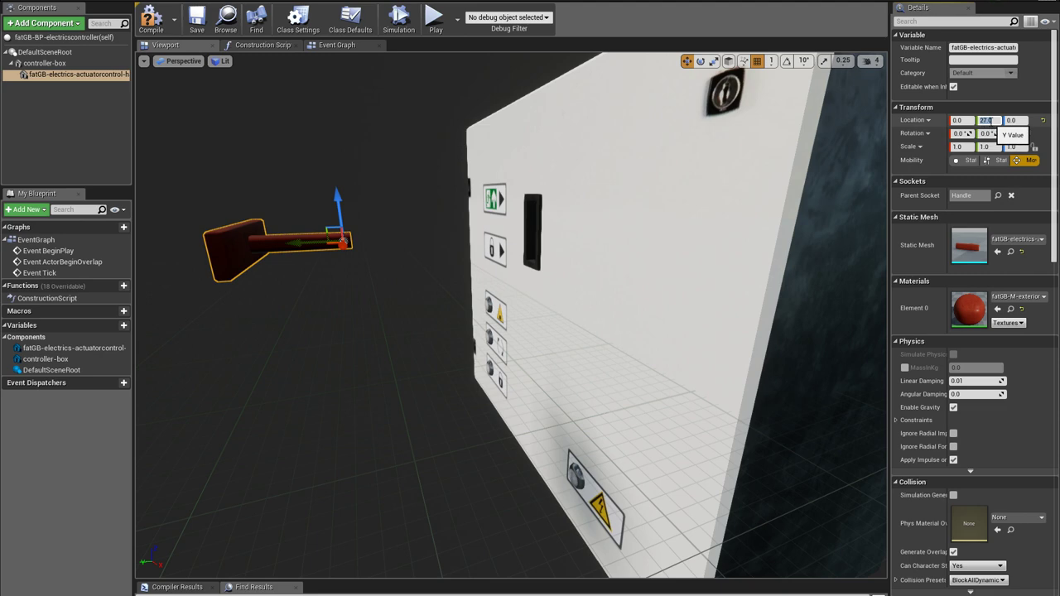
{"action": "type", "text": "0"}
{"action": "key", "text": "Return"}
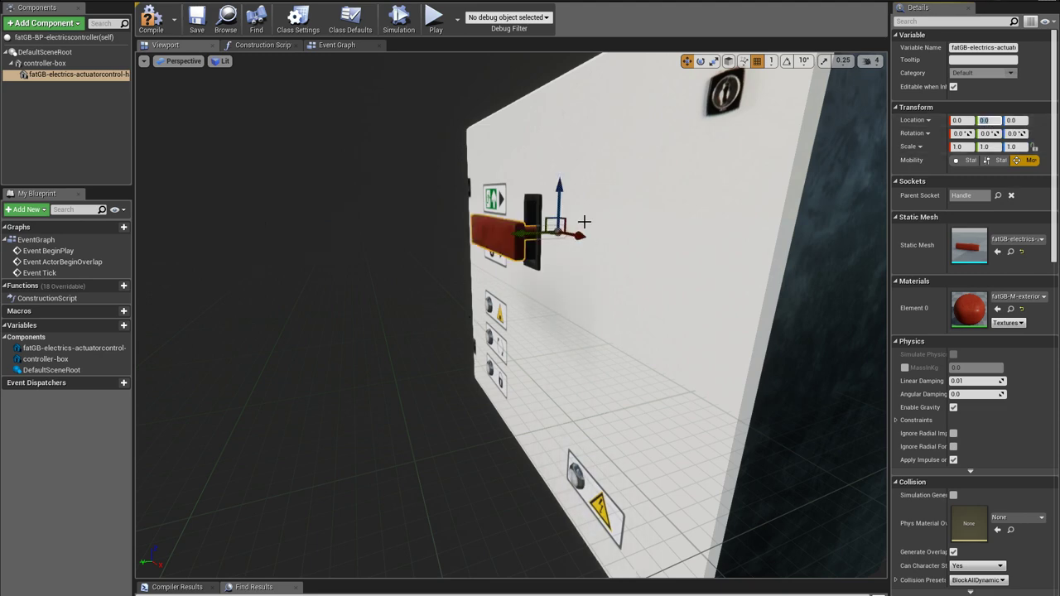
Rename the handle component to operating-handle
{"action": "right_click_drag", "start_coordinate": [511, 315], "coordinate": [579, 323]}
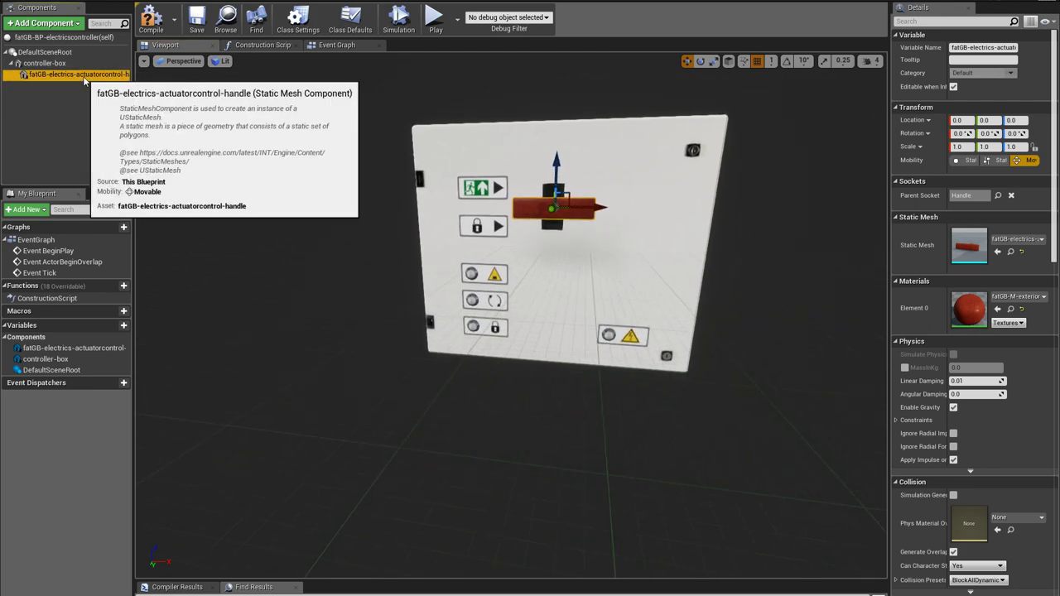
{"action": "left_click", "coordinate": [83, 75]}
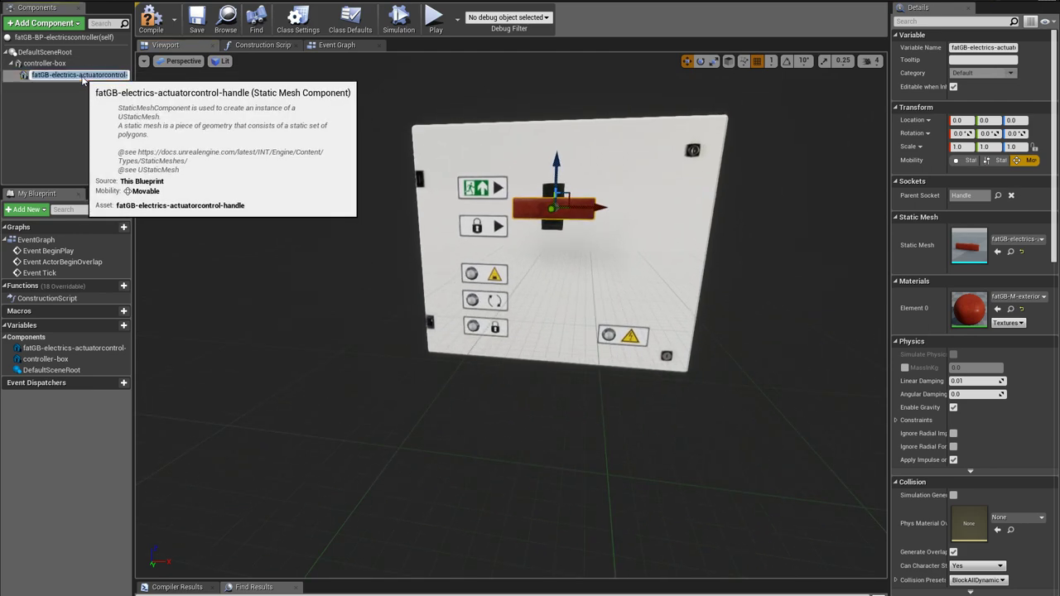
{"action": "type", "text": "operating-han"}
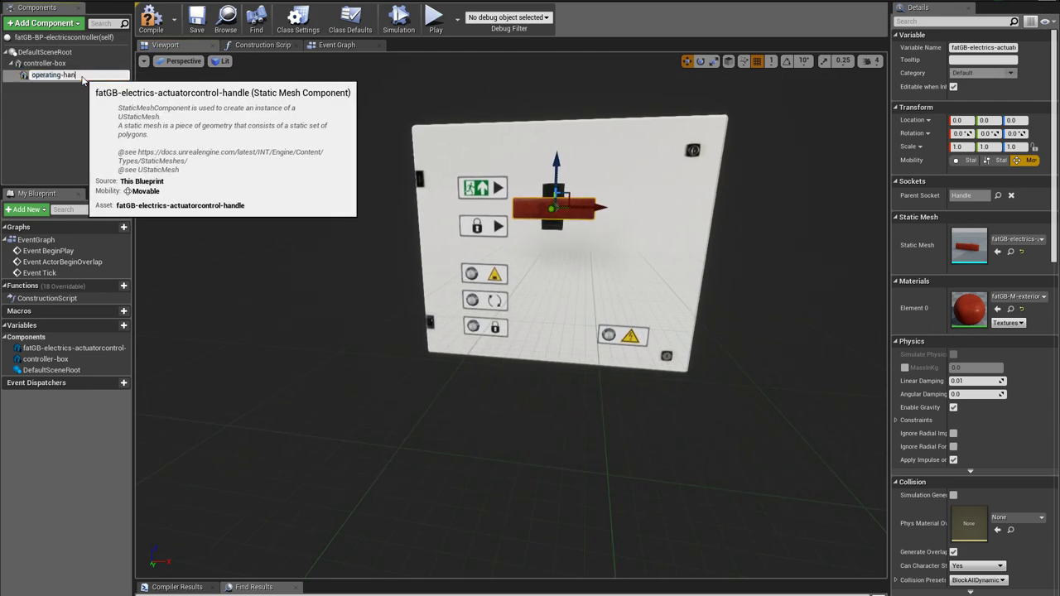
{"action": "type", "text": "dle"}
{"action": "key", "text": "Return"}
Add a Point Light component under controller-box, keeping the default name PointLight
{"action": "mouse_move", "coordinate": [535, 373]}
{"action": "right_mouse_down"}
{"action": "mouse_move", "coordinate": [535, 365]}
{"action": "mouse_move", "coordinate": [530, 423]}
{"action": "mouse_move", "coordinate": [540, 356]}
{"action": "mouse_move", "coordinate": [528, 385]}
{"action": "right_mouse_up"}
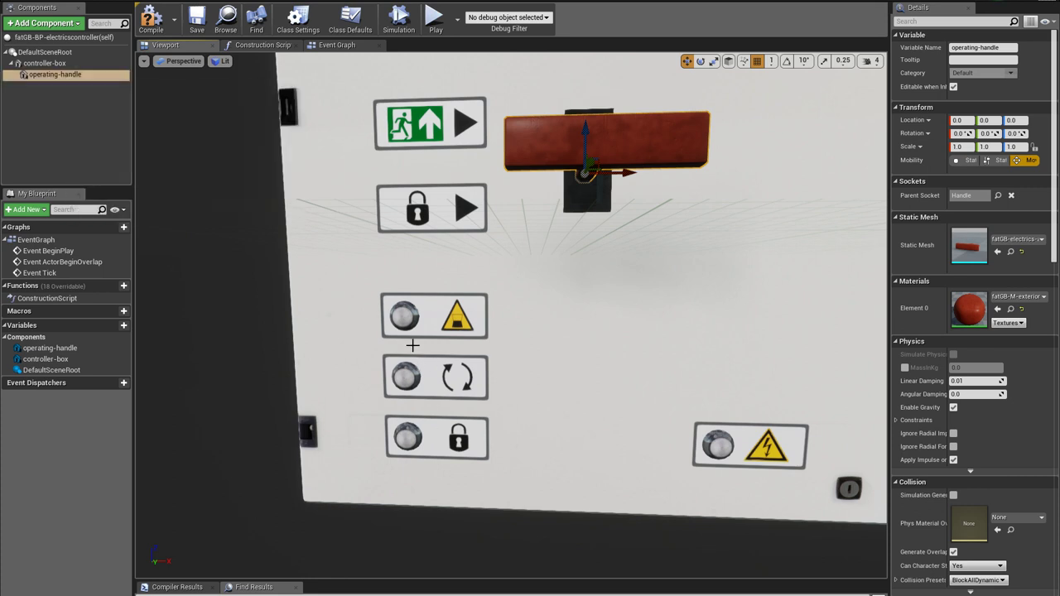
{"action": "left_click", "coordinate": [44, 63]}
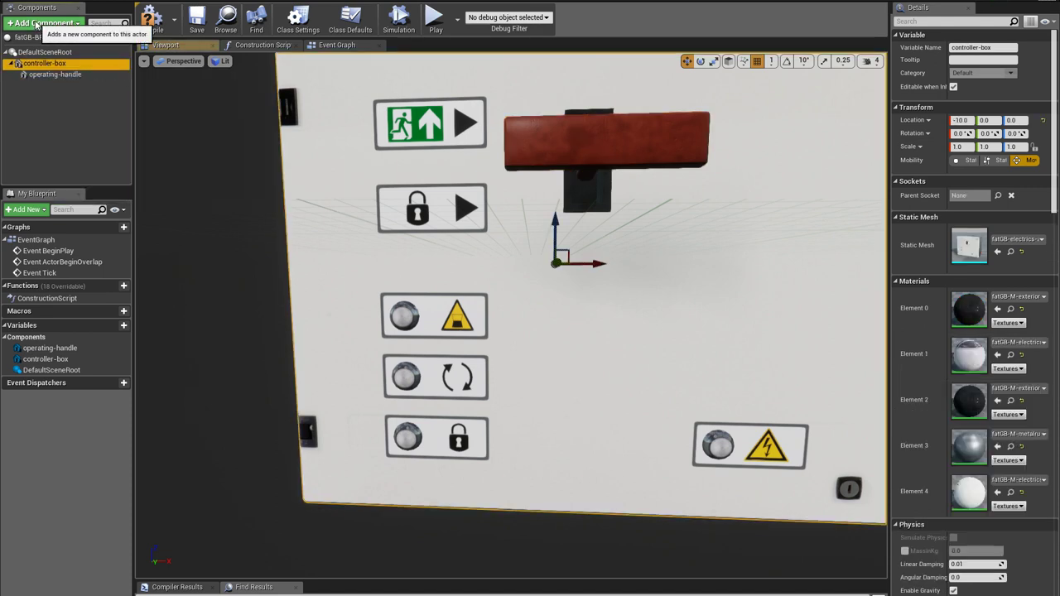
{"action": "left_click", "coordinate": [37, 24]}
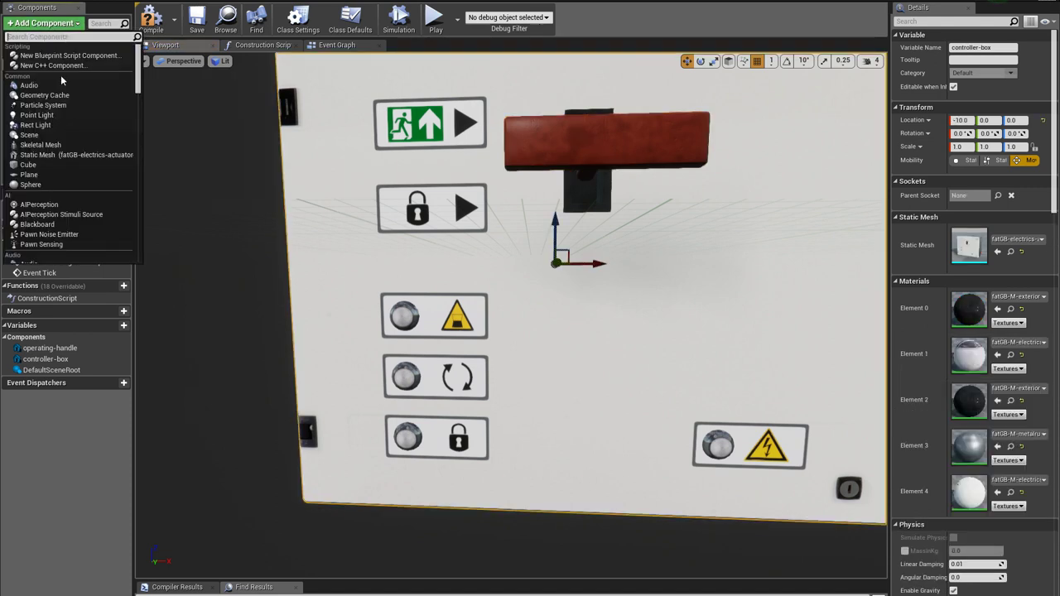
{"action": "left_click", "coordinate": [39, 115]}
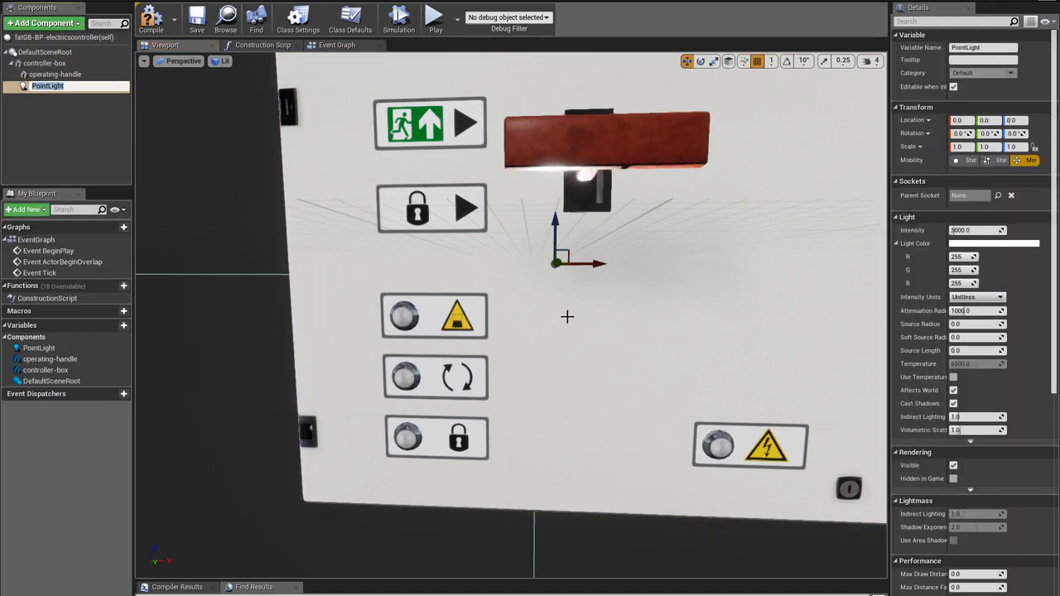
{"action": "key", "text": "Return"}
{"action": "scroll", "coordinate": [479, 327], "scroll_direction": "up", "scroll_amount": 5}
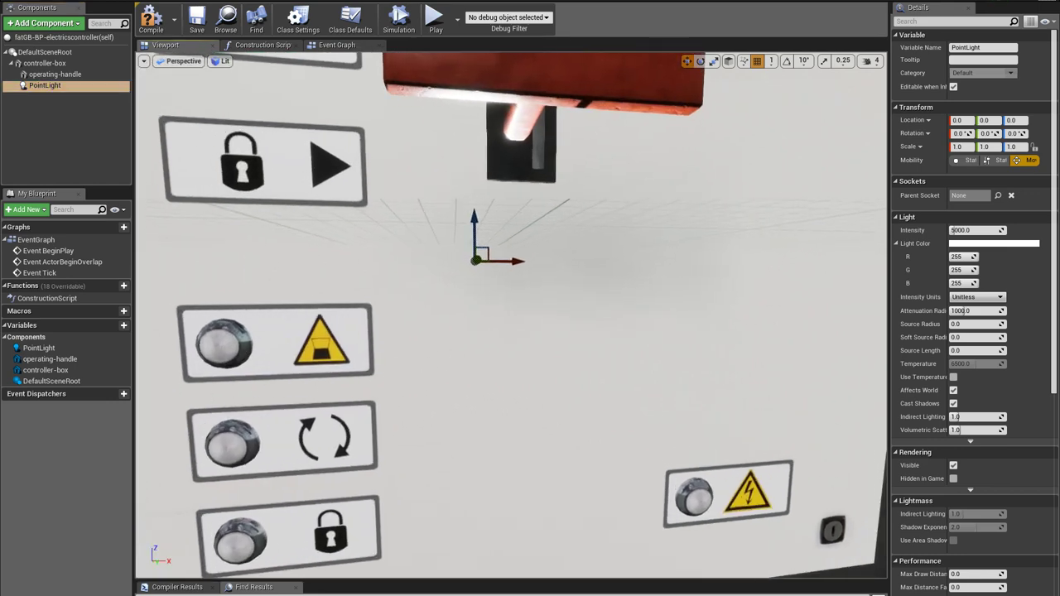
Move PointLight out in front of the box's button column, to X -19, Y 35 and Z -5
{"action": "right_click_drag", "start_coordinate": [480, 327], "coordinate": [525, 281]}
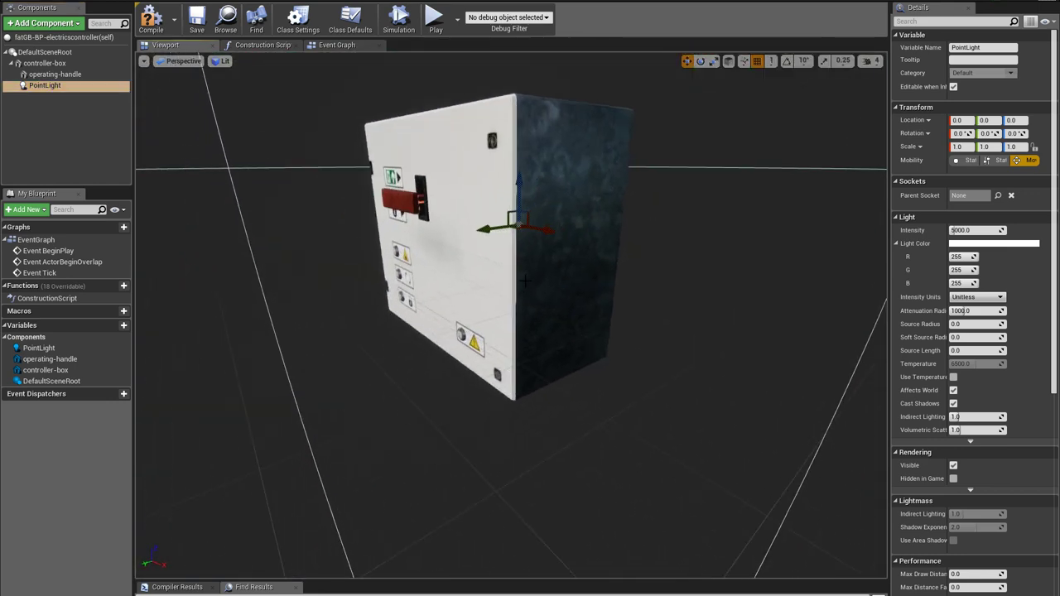
{"action": "left_click_drag", "start_coordinate": [486, 229], "coordinate": [356, 302]}
{"action": "right_click_drag", "start_coordinate": [355, 325], "coordinate": [400, 378]}
{"action": "right_click_drag", "start_coordinate": [371, 289], "coordinate": [380, 269]}
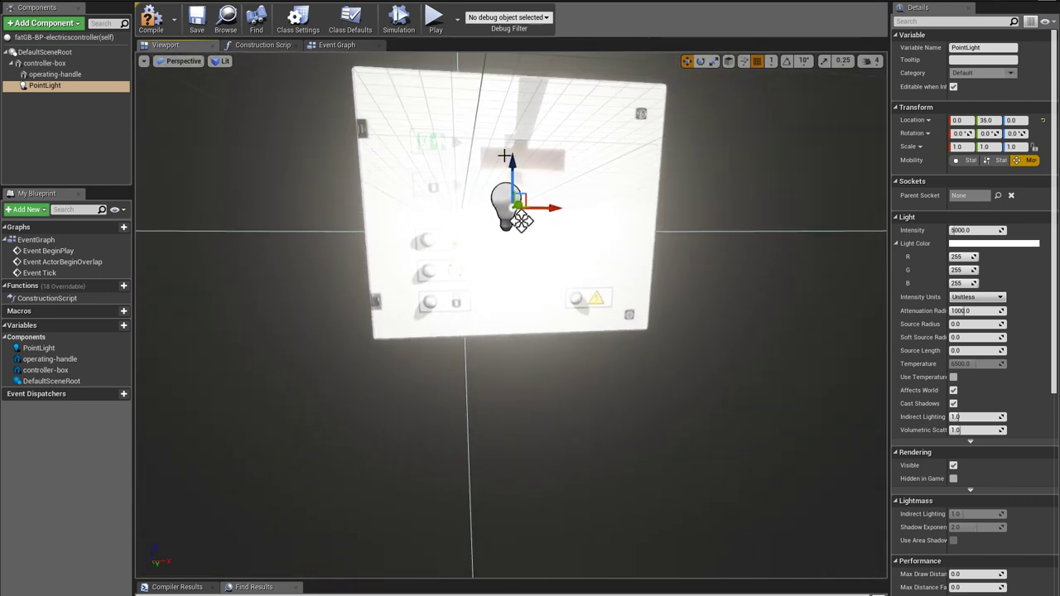
{"action": "left_click_drag", "start_coordinate": [504, 156], "coordinate": [510, 189]}
{"action": "left_click_drag", "start_coordinate": [535, 231], "coordinate": [442, 232]}
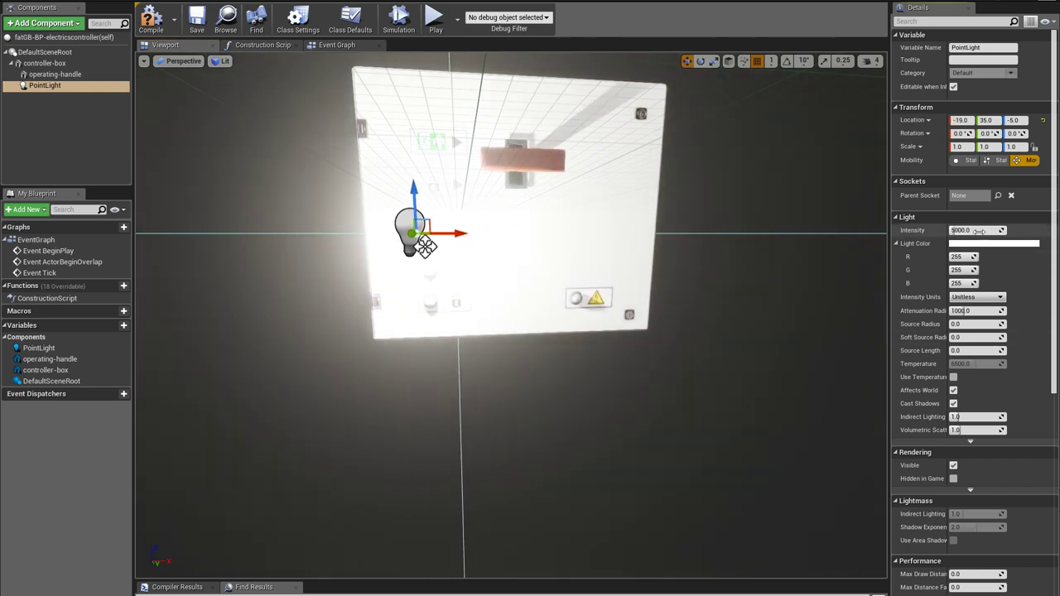
Set PointLight's intensity to 500 and its attenuation radius to 20
{"action": "left_click", "coordinate": [979, 231]}
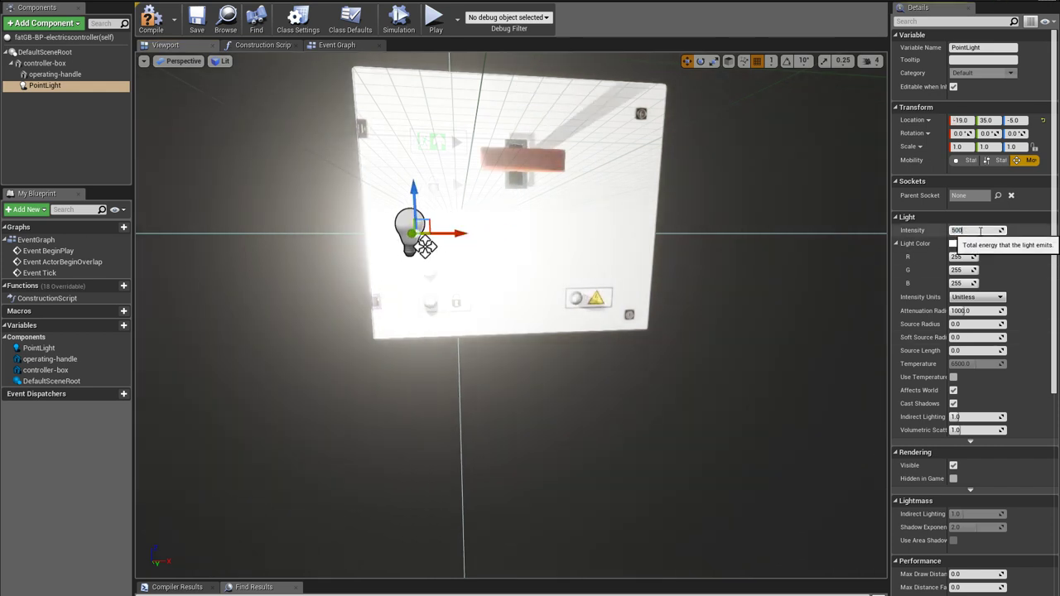
{"action": "type", "text": "500"}
{"action": "key", "text": "Return"}
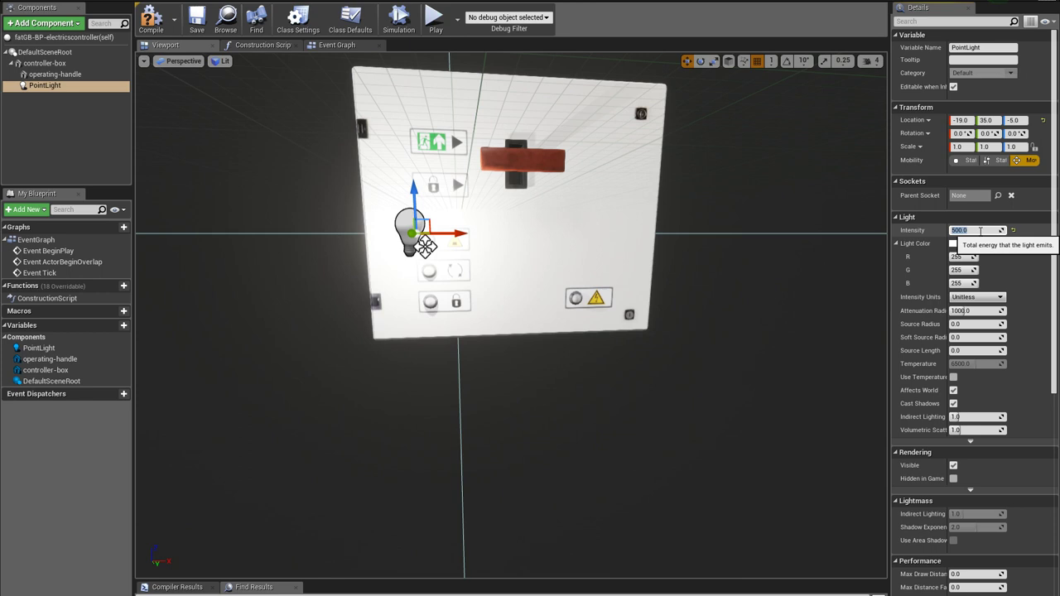
{"action": "left_click", "coordinate": [964, 310]}
{"action": "type", "text": "100"}
{"action": "key", "text": "Return"}
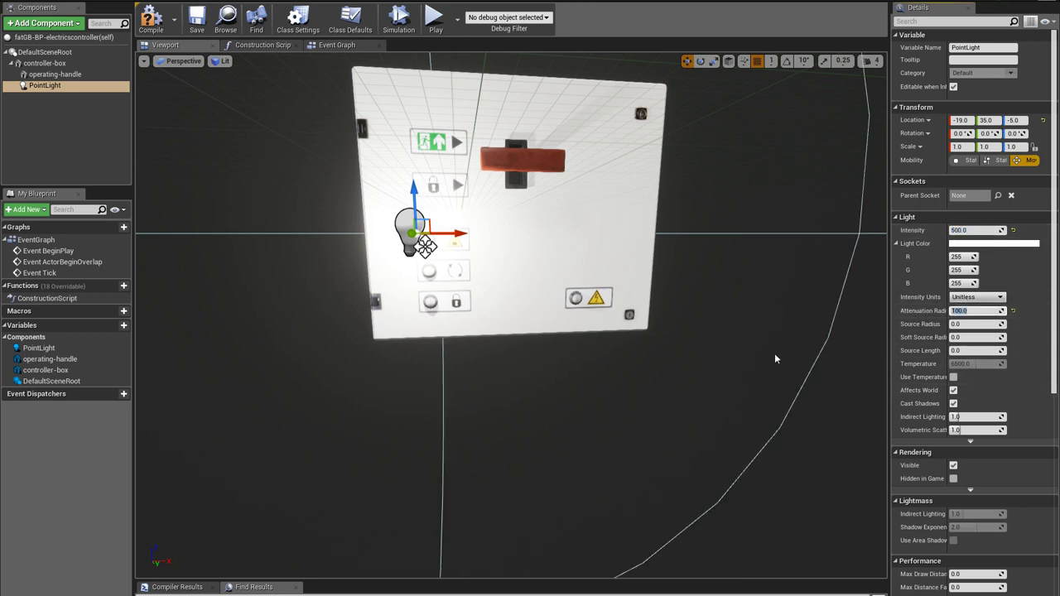
{"action": "type", "text": "20"}
{"action": "key", "text": "Return"}
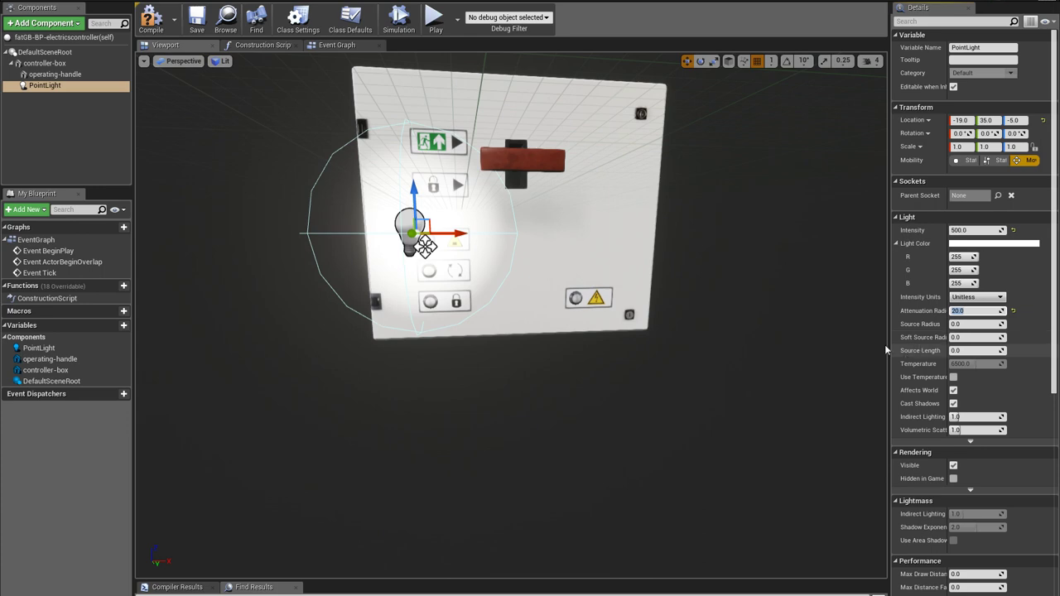
Reduce PointLight's intensity to 200
{"action": "right_click_drag", "start_coordinate": [646, 410], "coordinate": [613, 406]}
{"action": "right_click_drag", "start_coordinate": [671, 262], "coordinate": [818, 340]}
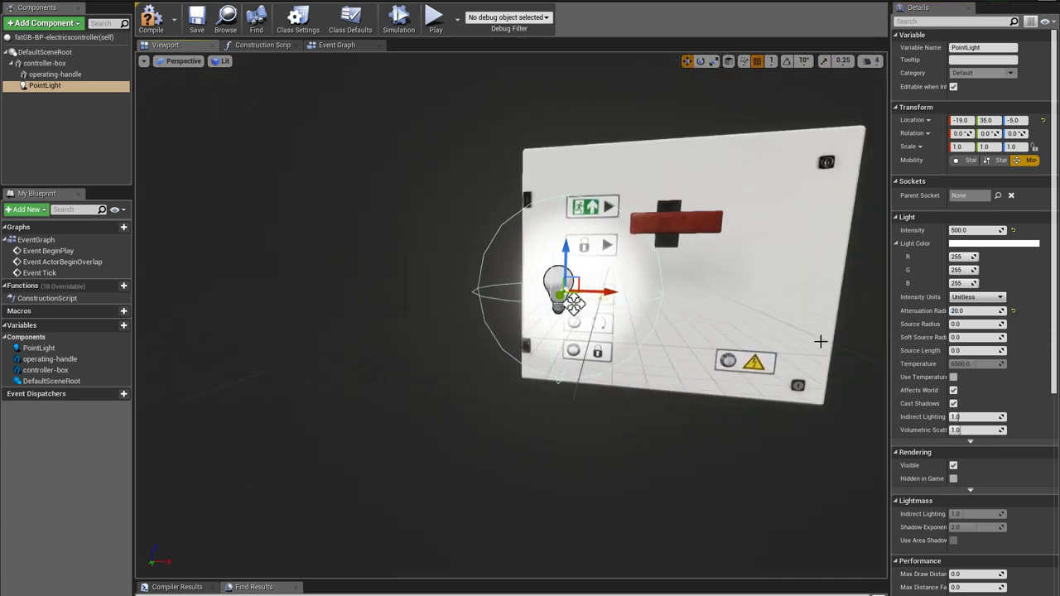
{"action": "left_click", "coordinate": [975, 231]}
{"action": "type", "text": "200"}
{"action": "key", "text": "Return"}
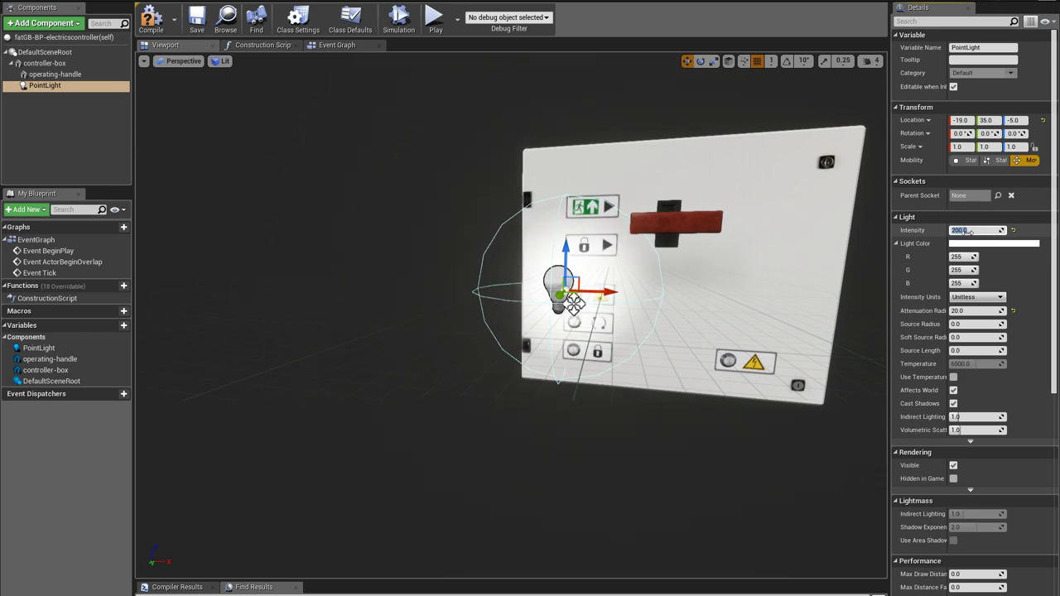
Disable position grid snapping and place PointLight in front of the uppermost indicator, at about X -17.04, Y 40.94 and Z -7
{"action": "right_click_drag", "start_coordinate": [594, 425], "coordinate": [638, 381]}
{"action": "mouse_move", "coordinate": [544, 273]}
{"action": "right_mouse_down"}
{"action": "mouse_move", "coordinate": [543, 302]}
{"action": "mouse_move", "coordinate": [544, 273]}
{"action": "right_mouse_up"}
{"action": "left_click_drag", "start_coordinate": [528, 184], "coordinate": [528, 192]}
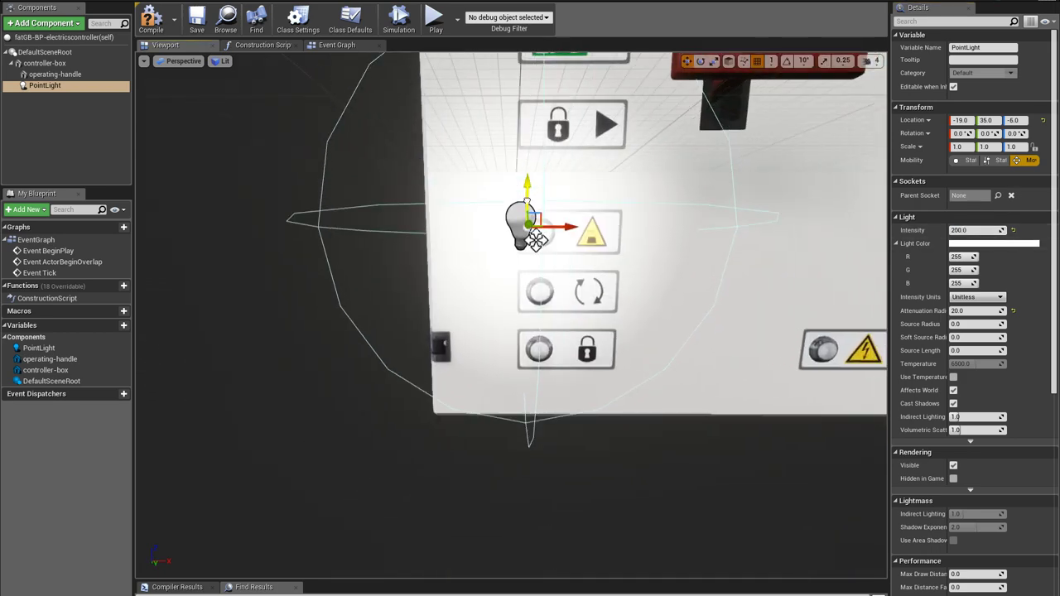
{"action": "left_click", "coordinate": [757, 62]}
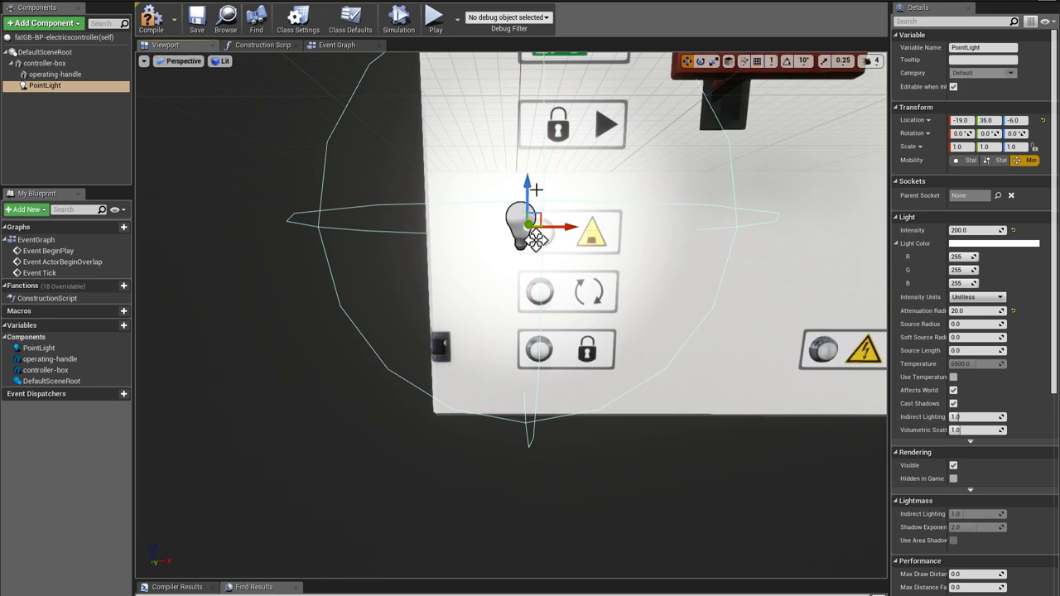
{"action": "left_click_drag", "start_coordinate": [527, 191], "coordinate": [523, 202]}
{"action": "left_click_drag", "start_coordinate": [554, 240], "coordinate": [575, 240]}
{"action": "right_click_drag", "start_coordinate": [575, 240], "coordinate": [446, 257]}
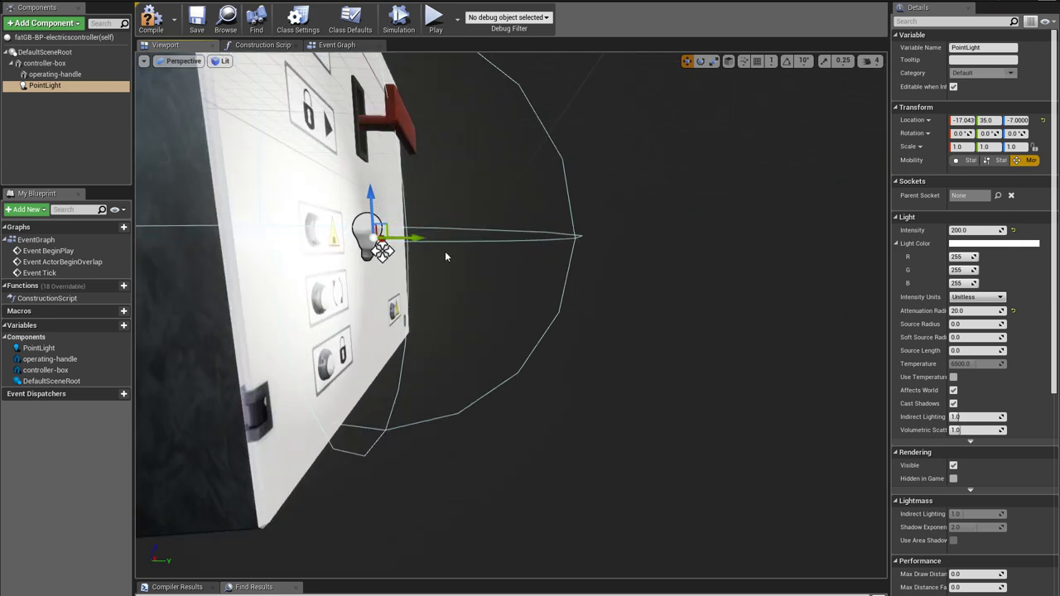
{"action": "left_click_drag", "start_coordinate": [411, 236], "coordinate": [478, 236]}
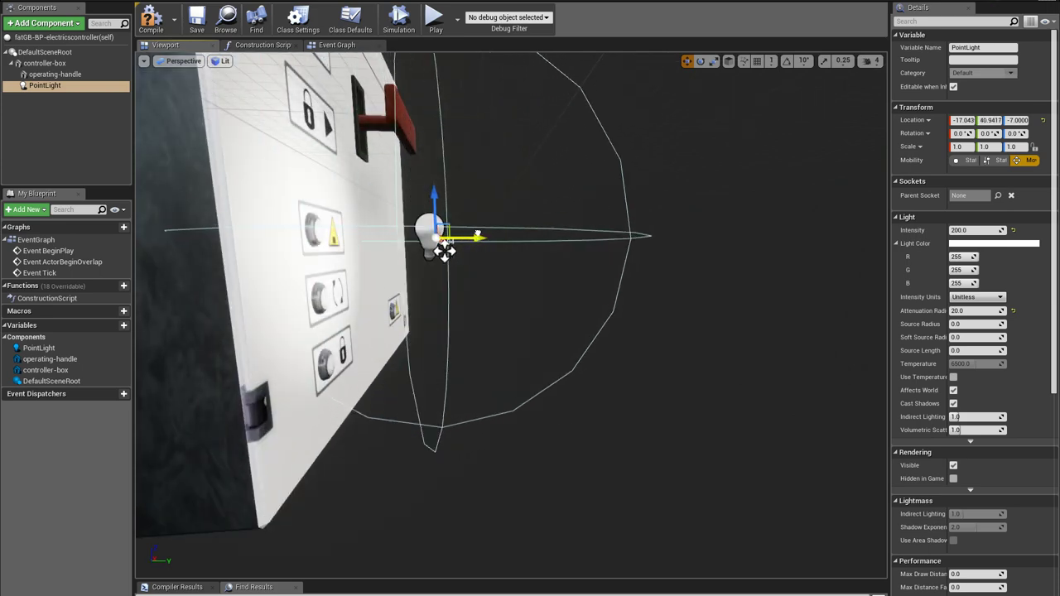
{"action": "right_click_drag", "start_coordinate": [445, 251], "coordinate": [497, 264]}
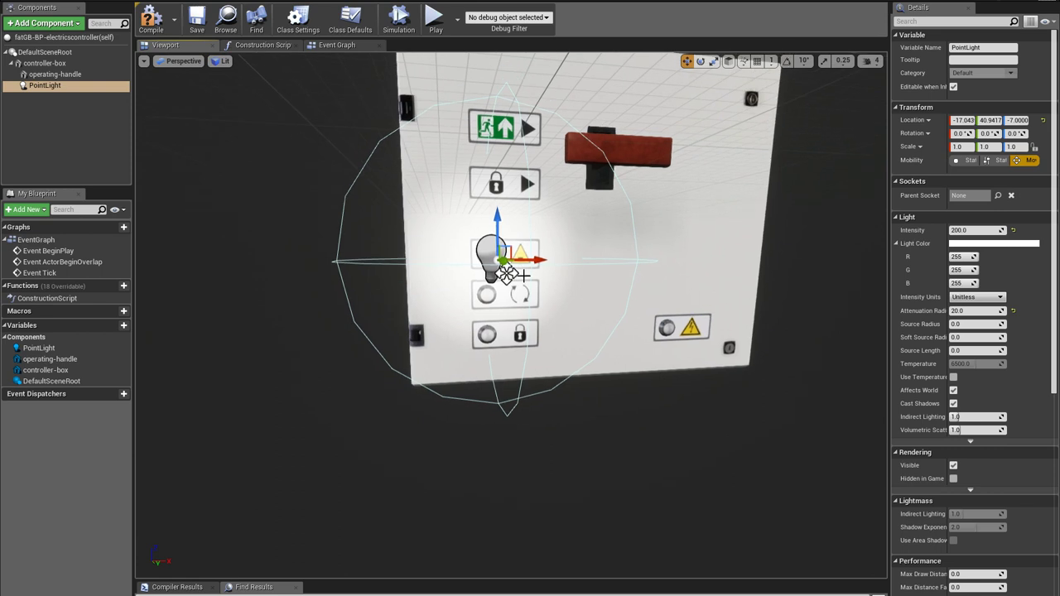
Set PointLight's intensity to 100 and rename the component light-open
{"action": "left_click", "coordinate": [960, 230]}
{"action": "type", "text": "100"}
{"action": "key", "text": "Return"}
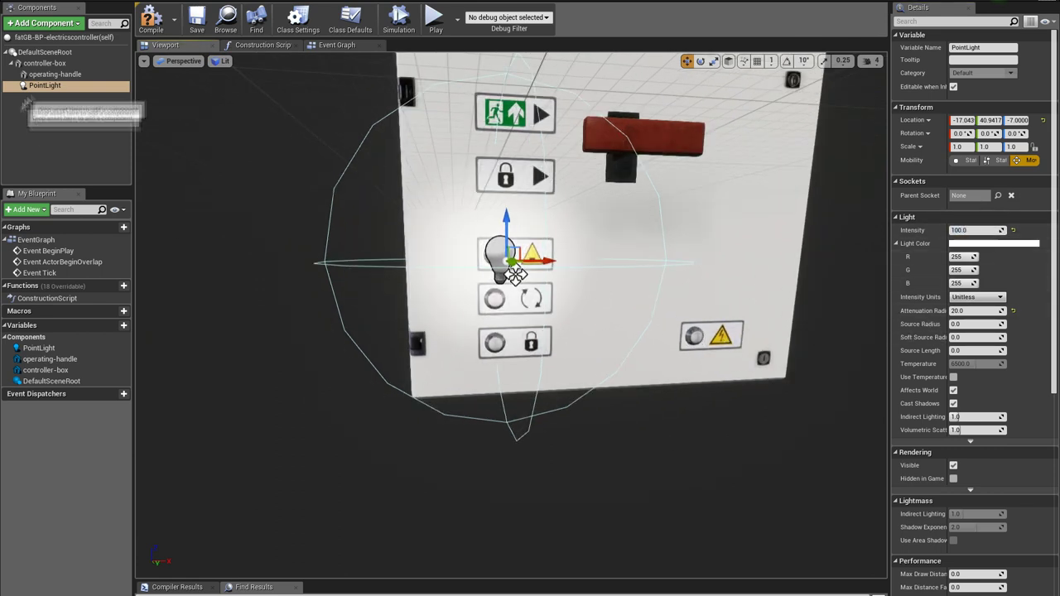
{"action": "left_click", "coordinate": [47, 87]}
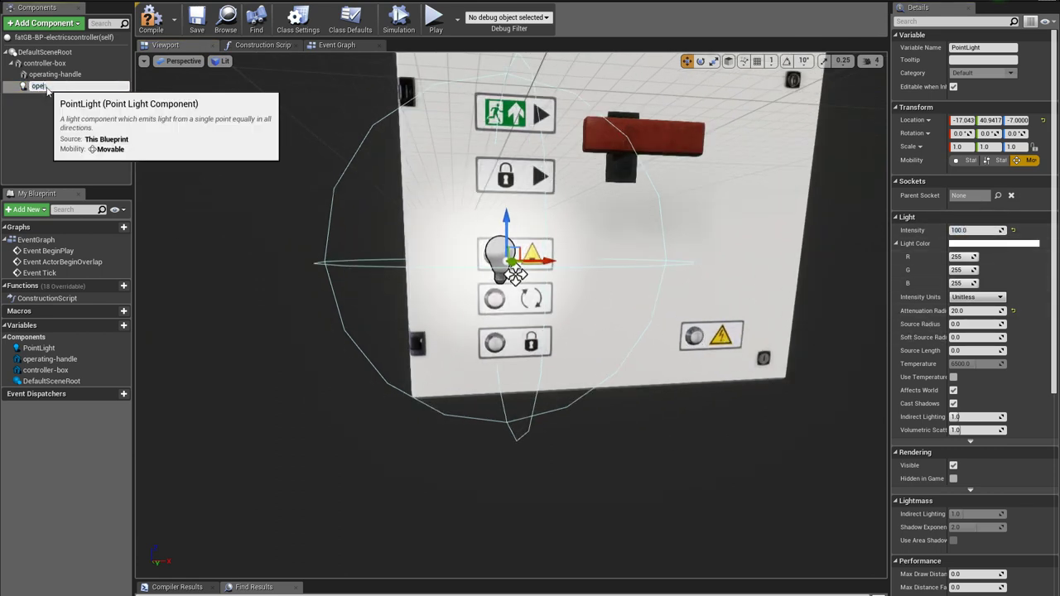
{"action": "key", "text": "Return"}
Place a copy of light-open over the circular-arrows indicator at about Z -12, attached to controller-box and named light-opening
{"action": "key", "text": "ctrl+v"}
{"action": "left_click_drag", "start_coordinate": [627, 260], "coordinate": [540, 260]}
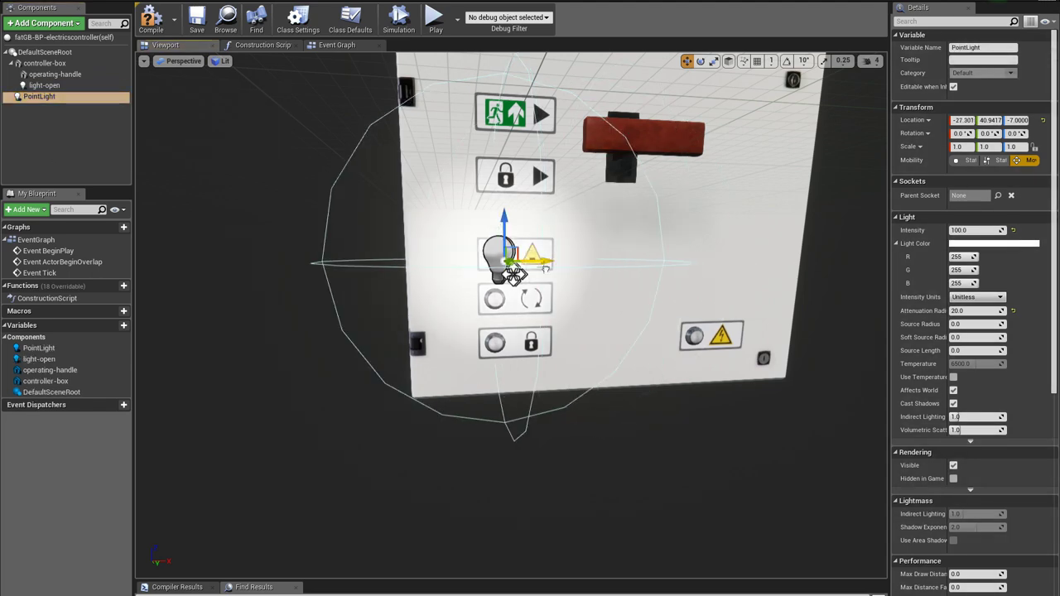
{"action": "left_click_drag", "start_coordinate": [504, 225], "coordinate": [504, 269]}
{"action": "left_click_drag", "start_coordinate": [39, 97], "coordinate": [42, 64]}
{"action": "left_click", "coordinate": [81, 97]}
{"action": "type", "text": "light-opening"}
{"action": "key", "text": "Return"}
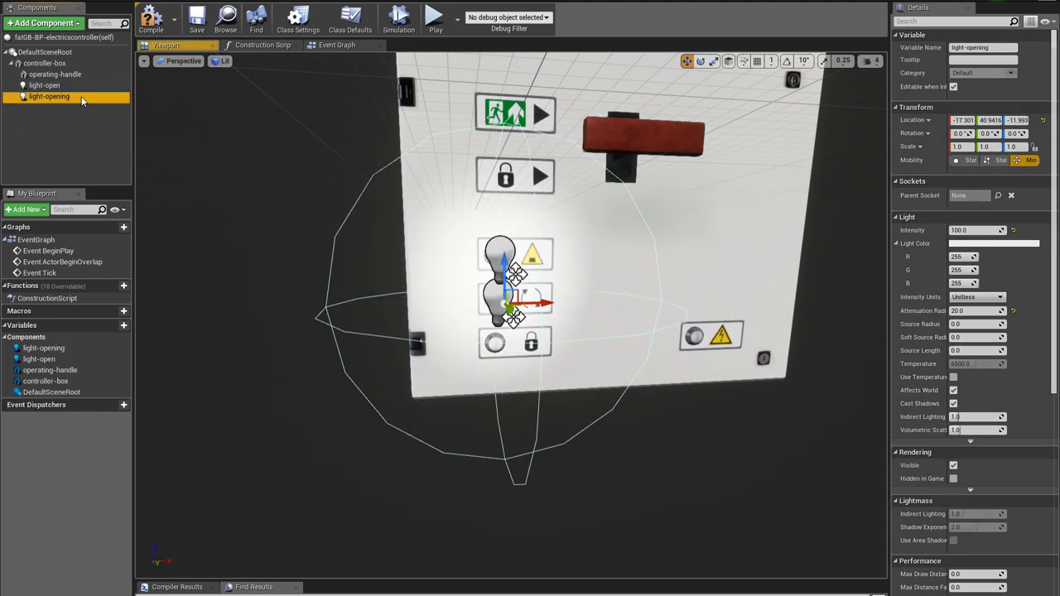
Duplicate light-opening down to the padlock indicator at about Z -17.8 and name the copy light-closed
{"action": "key", "text": "ctrl+w"}
{"action": "left_click_drag", "start_coordinate": [620, 301], "coordinate": [538, 301]}
{"action": "left_click_drag", "start_coordinate": [503, 267], "coordinate": [503, 316]}
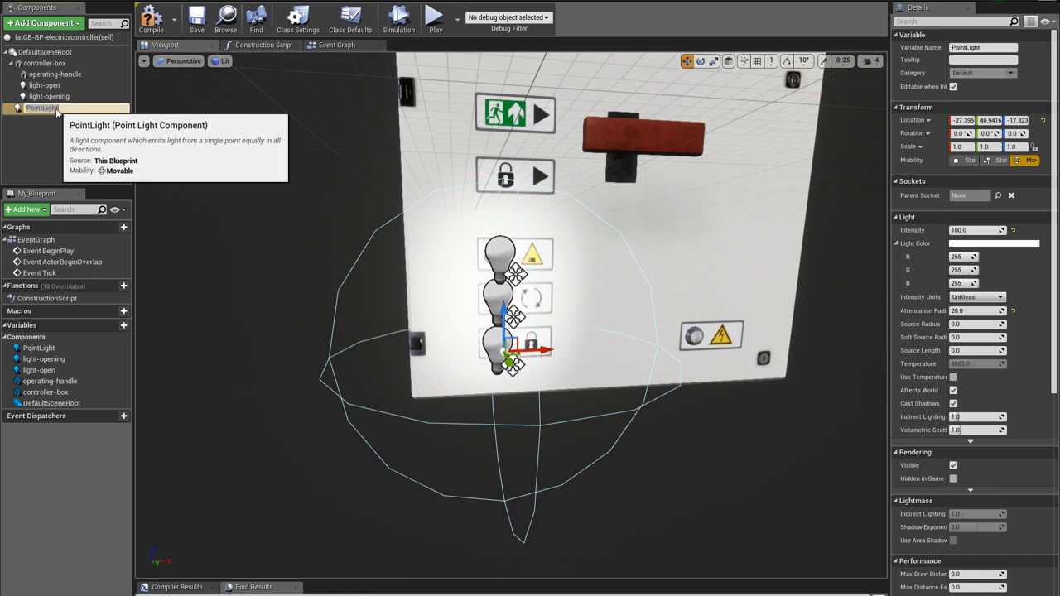
{"action": "left_click", "coordinate": [56, 108]}
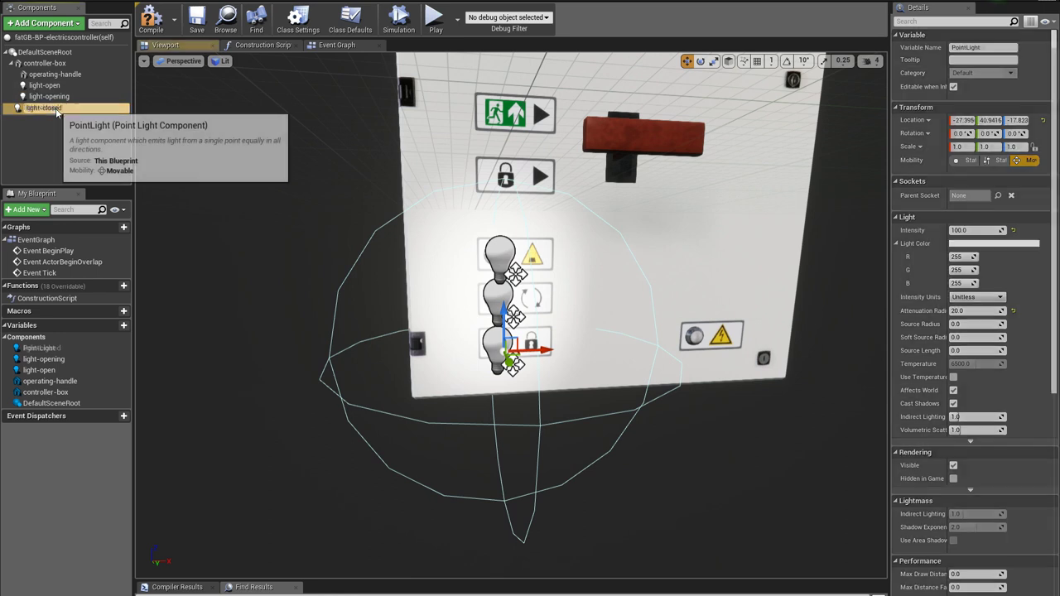
{"action": "key", "text": "Return"}
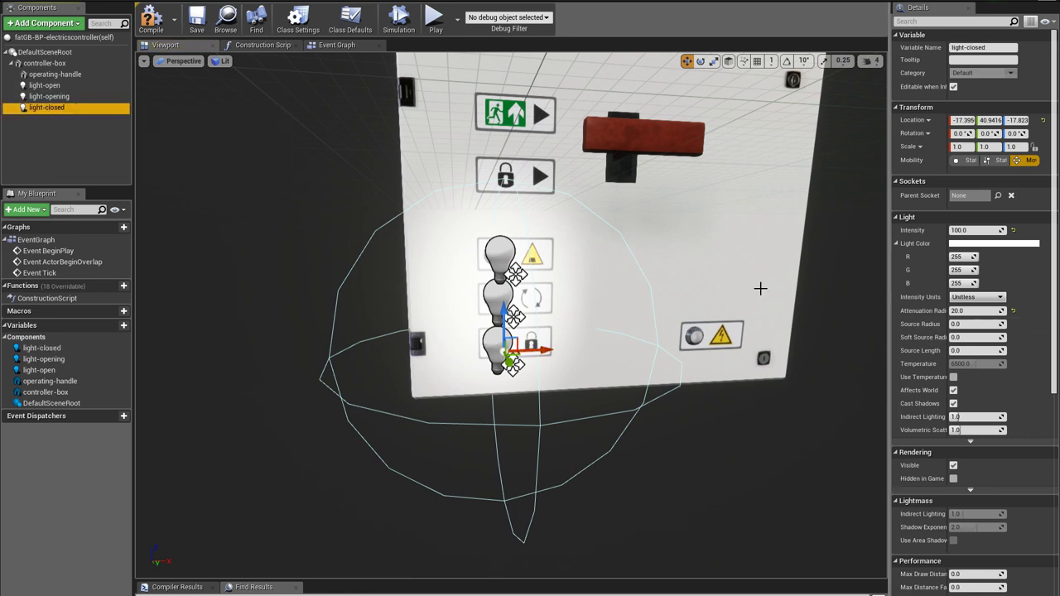
Set the light-closed colour to red with R 255, G 41 and B 0
{"action": "left_click", "coordinate": [994, 244]}
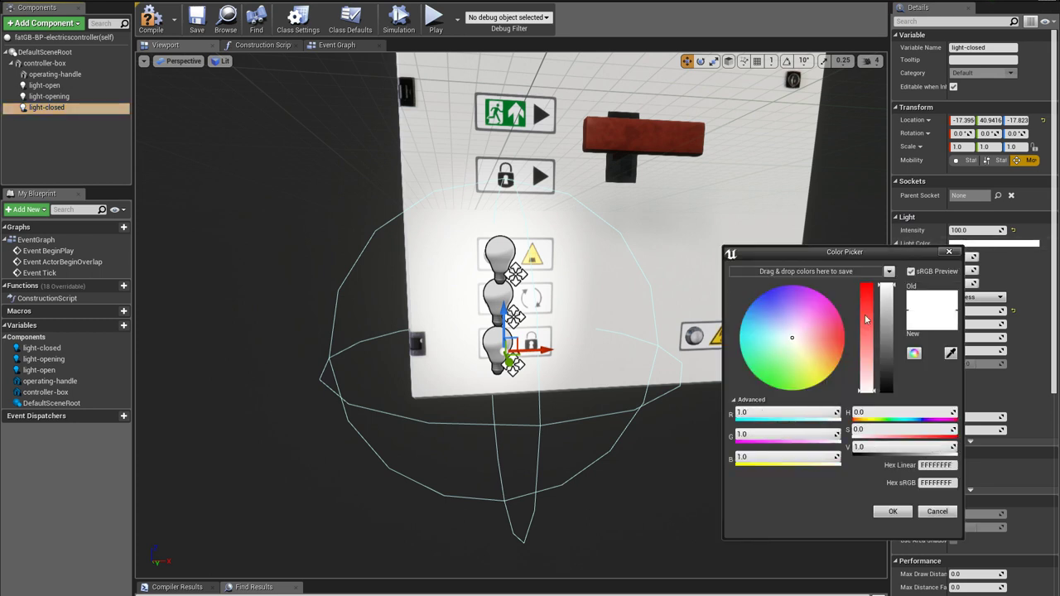
{"action": "left_click_drag", "start_coordinate": [821, 344], "coordinate": [851, 338]}
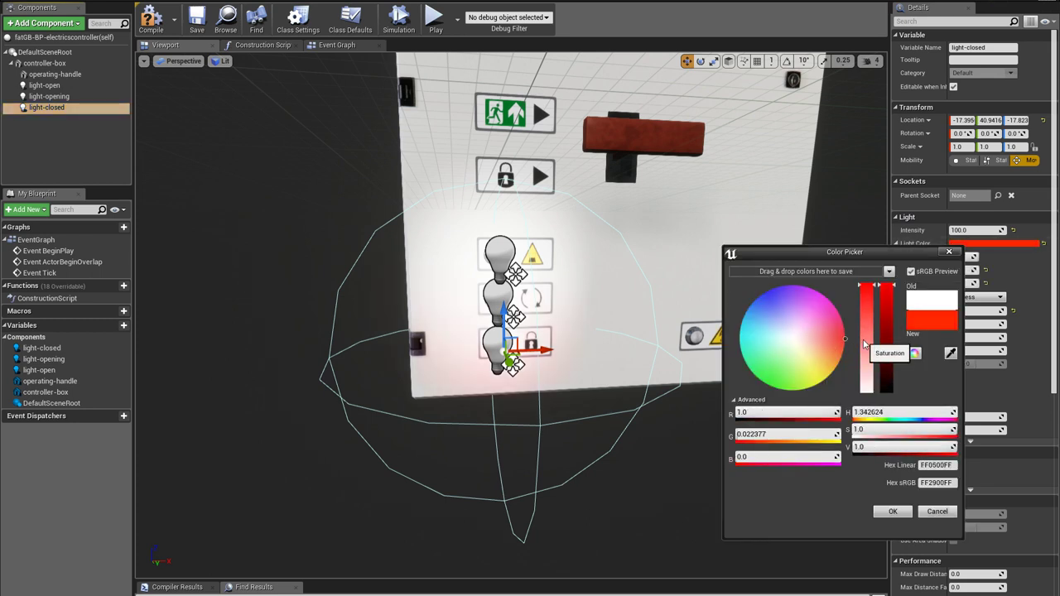
{"action": "left_click", "coordinate": [893, 511]}
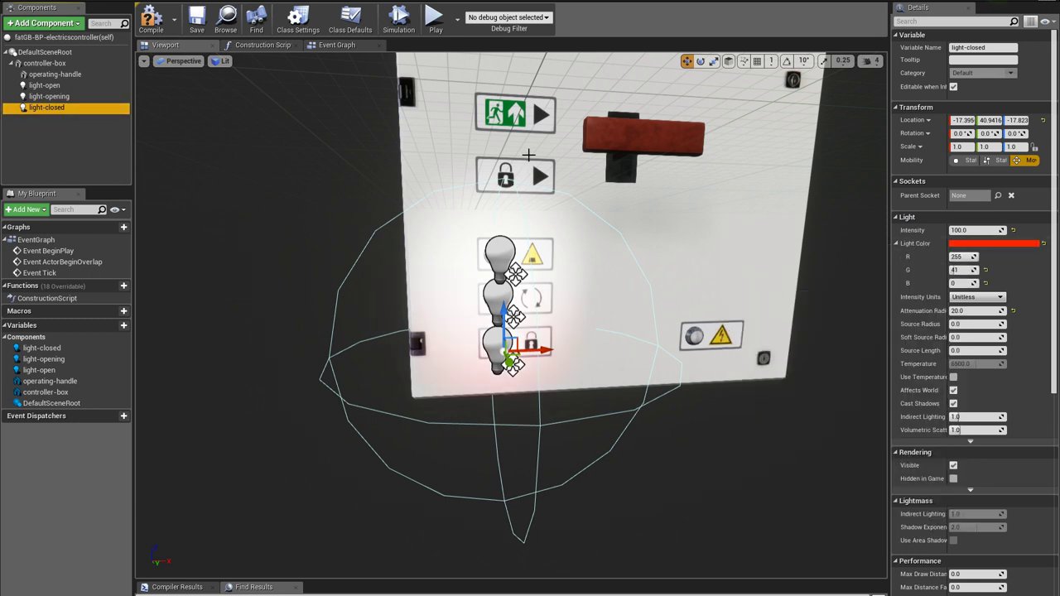
Set the light-open colour to green with R 106, G 248 and B 137
{"action": "left_click", "coordinate": [507, 258]}
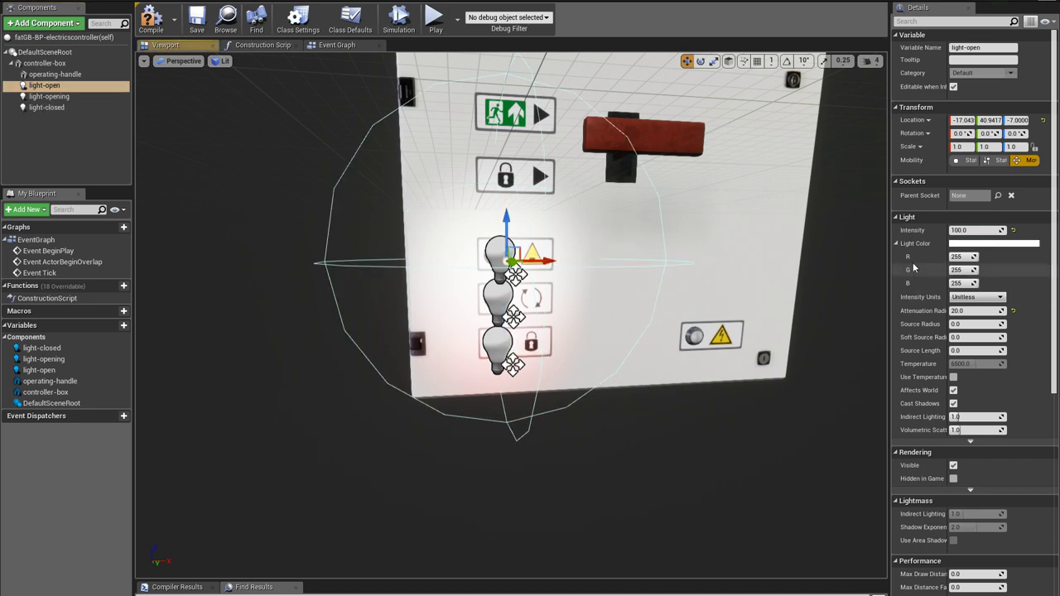
{"action": "left_click", "coordinate": [954, 245]}
{"action": "mouse_move", "coordinate": [766, 360]}
{"action": "left_mouse_down"}
{"action": "mouse_move", "coordinate": [739, 390]}
{"action": "mouse_move", "coordinate": [772, 401]}
{"action": "left_mouse_up"}
{"action": "mouse_move", "coordinate": [703, 349]}
{"action": "left_mouse_down"}
{"action": "mouse_move", "coordinate": [761, 396]}
{"action": "mouse_move", "coordinate": [755, 372]}
{"action": "left_mouse_up"}
{"action": "left_click_drag", "start_coordinate": [876, 286], "coordinate": [877, 295]}
{"action": "left_click", "coordinate": [882, 509]}
Set the light-opening colour to yellow, hex sRGB FFF900
{"action": "left_click", "coordinate": [49, 96]}
{"action": "left_click", "coordinate": [963, 244]}
{"action": "left_click", "coordinate": [815, 382]}
{"action": "left_click", "coordinate": [885, 302]}
{"action": "left_click", "coordinate": [892, 510]}
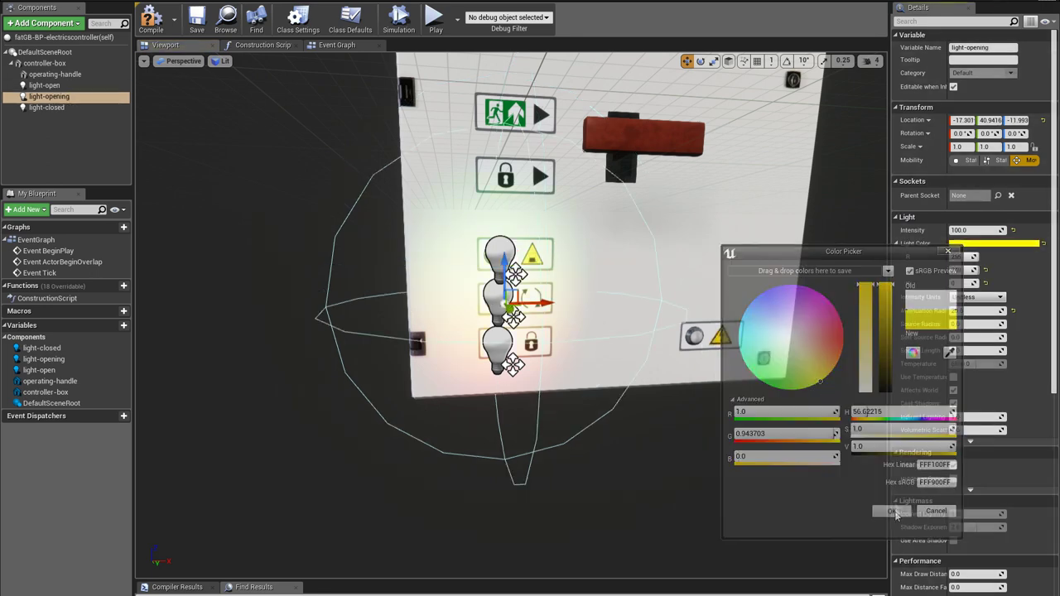
Disable Affects World on the light-closed and light-opening components
{"action": "left_click", "coordinate": [44, 85]}
{"action": "left_click", "coordinate": [496, 344]}
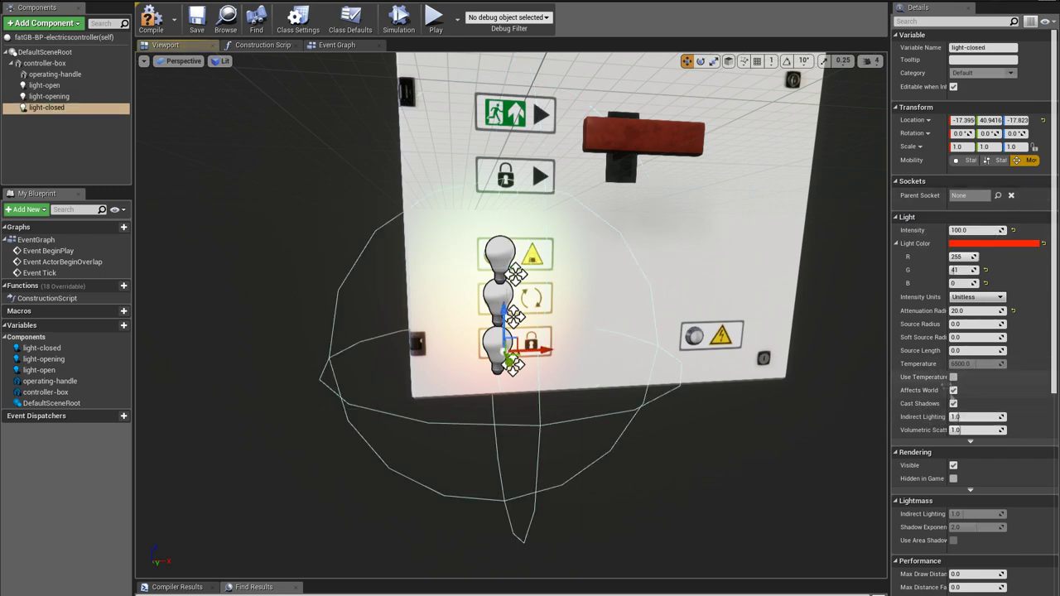
{"action": "left_click", "coordinate": [952, 391]}
{"action": "left_click", "coordinate": [497, 300]}
{"action": "left_click", "coordinate": [952, 390]}
Switch Affects World off and back on for light-open to inspect its green glow on the box
{"action": "left_click", "coordinate": [500, 252]}
{"action": "left_click", "coordinate": [952, 390]}
{"action": "left_click", "coordinate": [952, 390]}
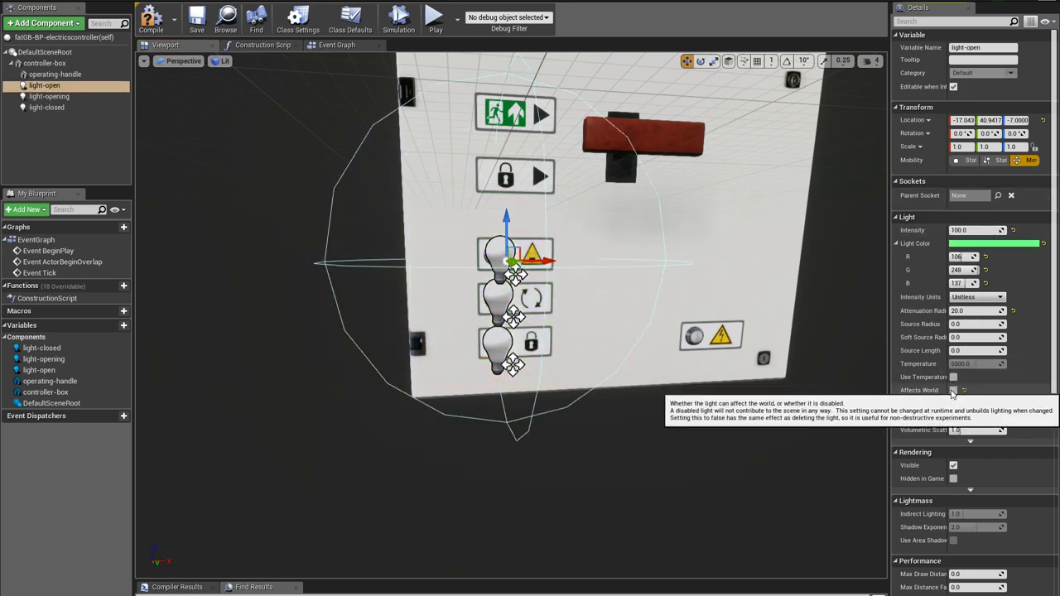
{"action": "left_click", "coordinate": [952, 390]}
{"action": "left_click_drag", "start_coordinate": [686, 426], "coordinate": [681, 282]}
{"action": "key", "text": "f"}
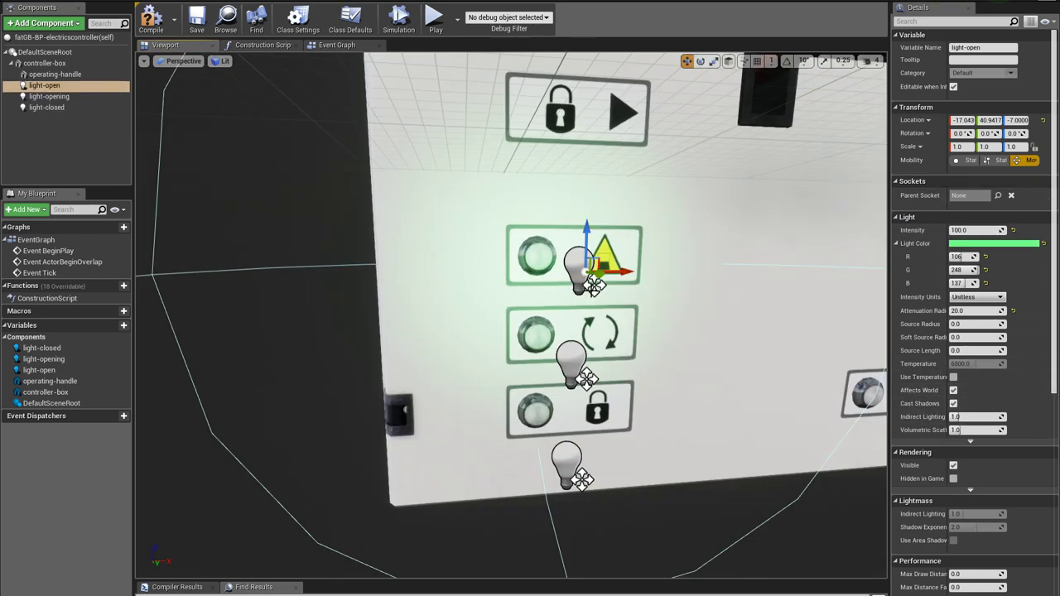
{"action": "left_click_drag", "start_coordinate": [675, 319], "coordinate": [704, 447]}
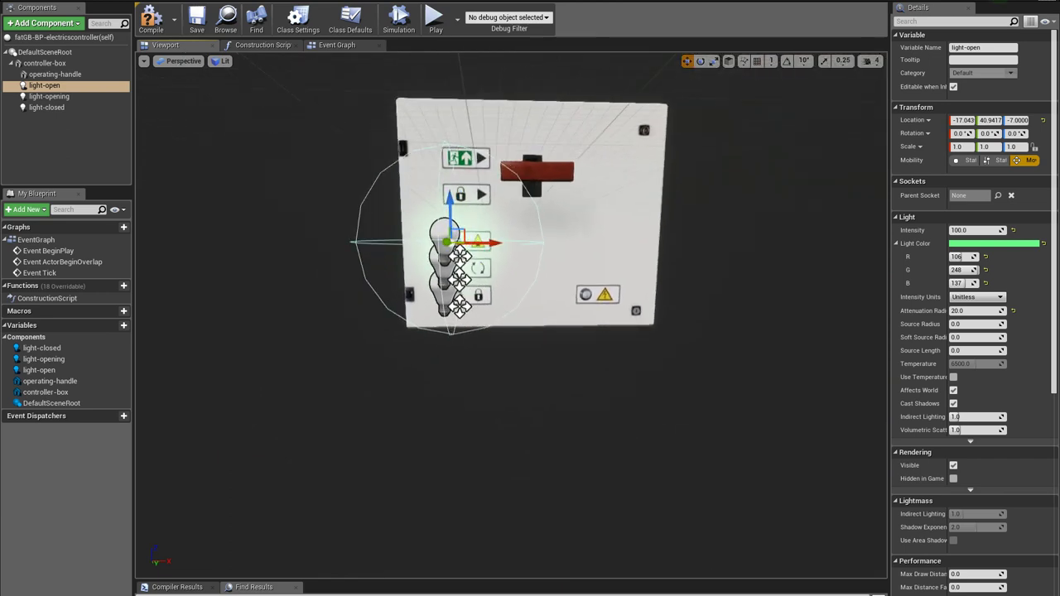
Duplicate light-closed and place the copy over the indicator beside the lightning-bolt sign, at about X 6.4, Y 40.9 and Z -19.8
{"action": "left_click", "coordinate": [447, 295]}
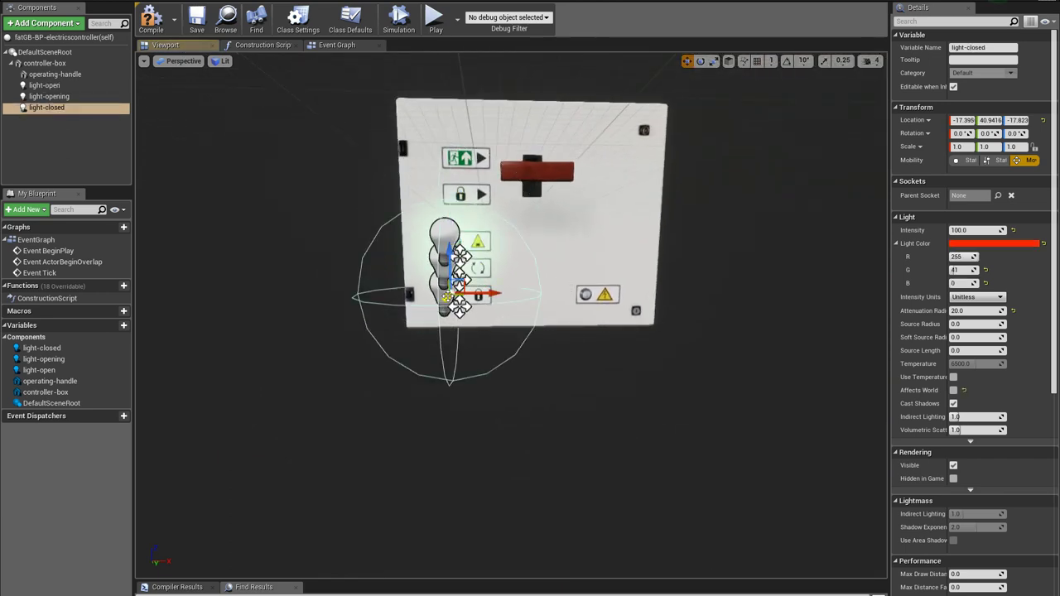
{"action": "key", "text": "ctrl+w"}
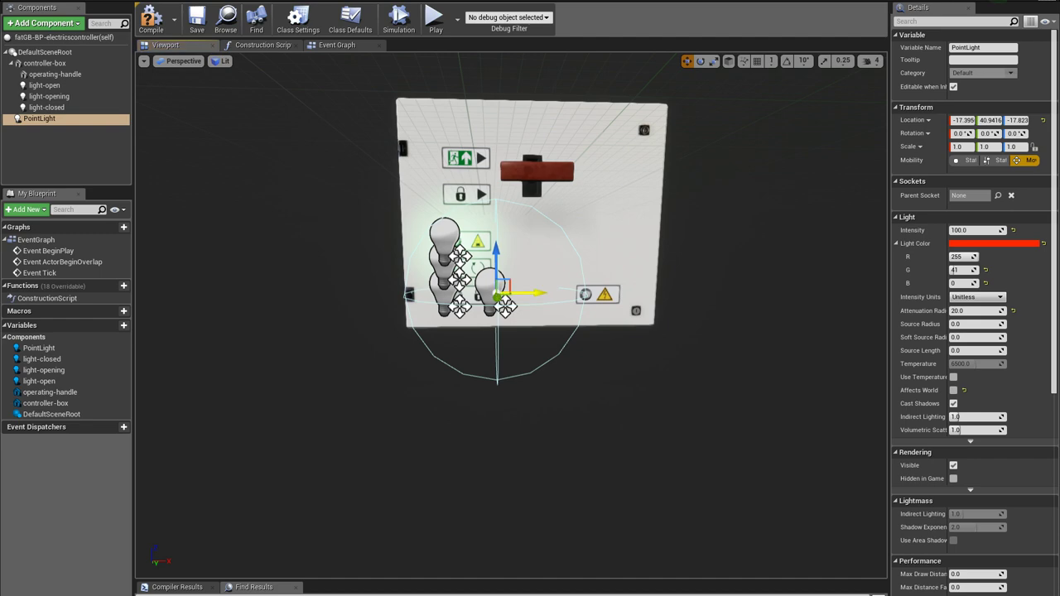
{"action": "left_click_drag", "start_coordinate": [530, 293], "coordinate": [638, 292]}
{"action": "left_click_drag", "start_coordinate": [638, 331], "coordinate": [688, 248]}
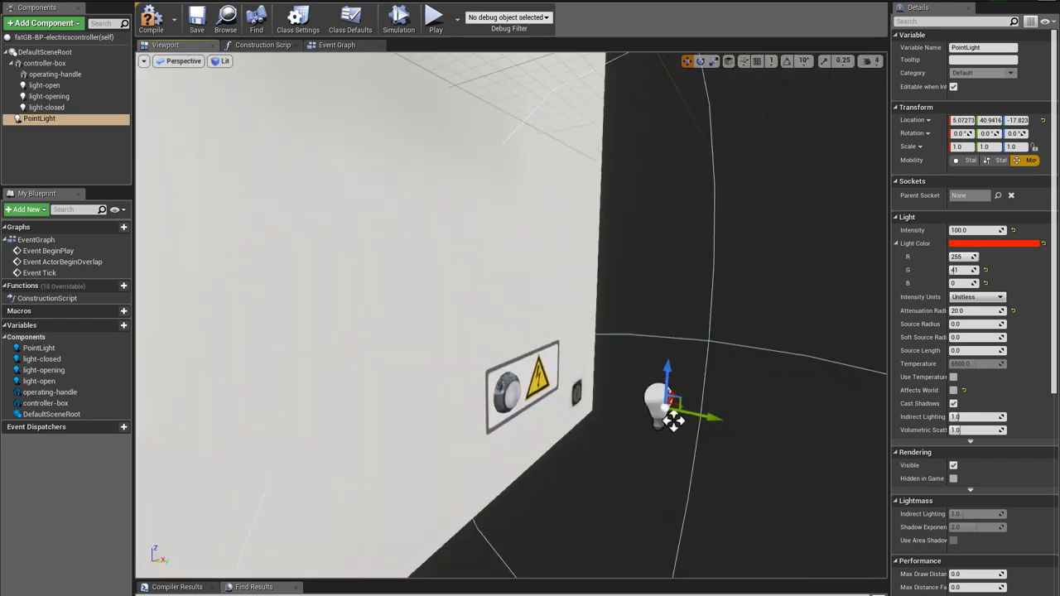
{"action": "mouse_move", "coordinate": [511, 315]}
{"action": "right_mouse_down"}
{"action": "mouse_move", "coordinate": [389, 306]}
{"action": "mouse_move", "coordinate": [497, 339]}
{"action": "mouse_move", "coordinate": [489, 372]}
{"action": "mouse_move", "coordinate": [514, 306]}
{"action": "right_mouse_up"}
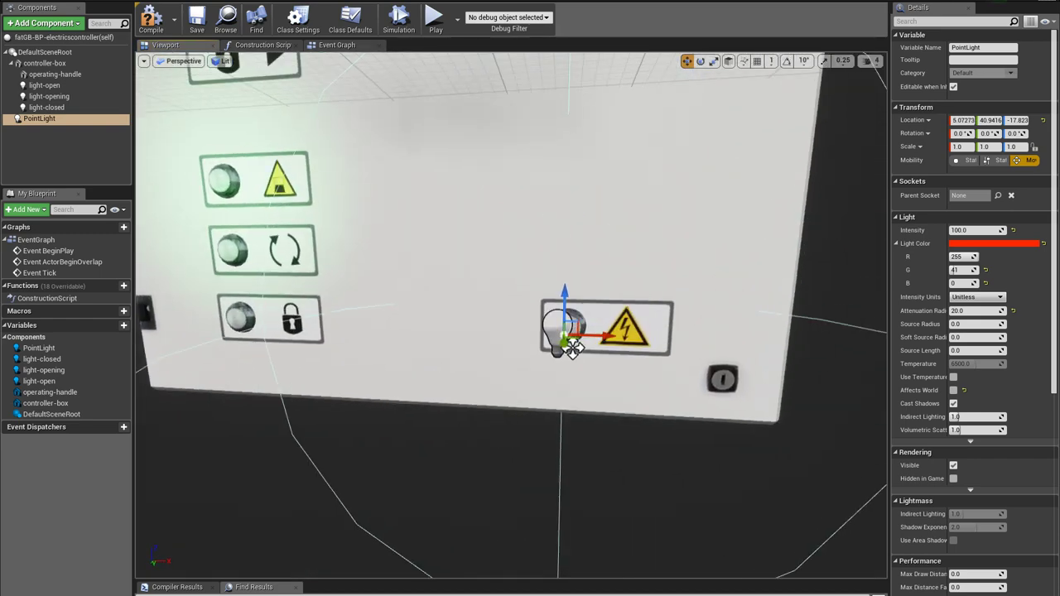
{"action": "left_click_drag", "start_coordinate": [574, 348], "coordinate": [505, 265], "text": "alt"}
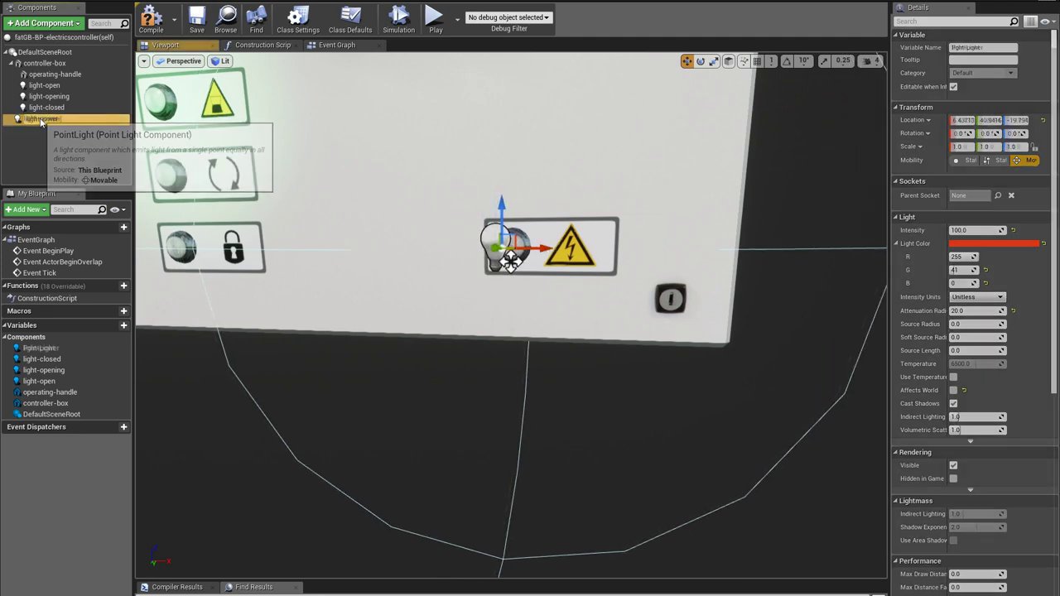
Set light-power's colour to yellow, RGB 255, 245, 0, and enable Affects World on light-closed and light-power
{"action": "left_click", "coordinate": [994, 243]}
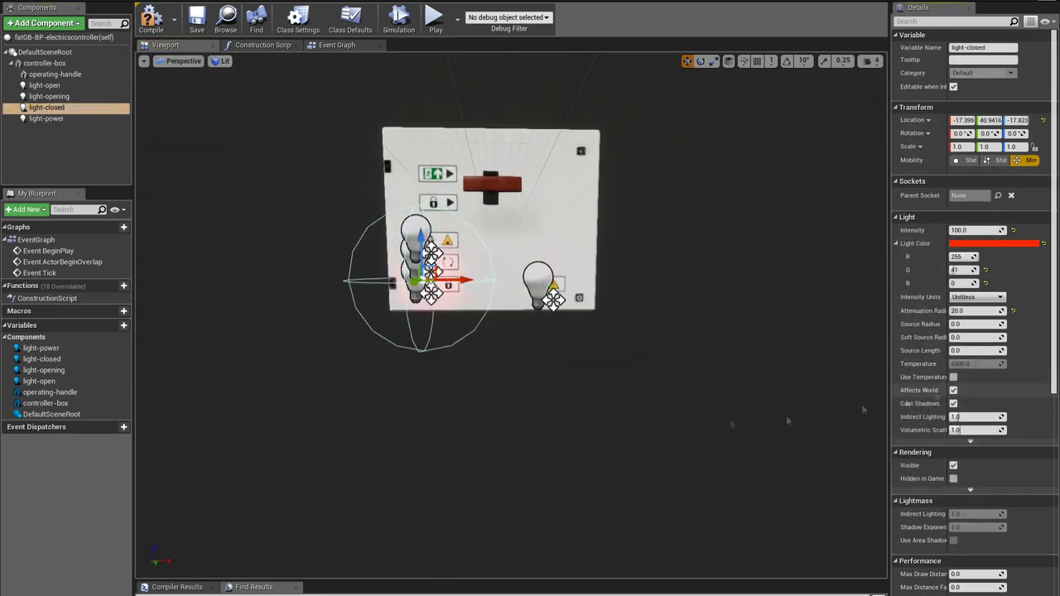
{"action": "left_click_drag", "start_coordinate": [543, 382], "coordinate": [543, 286]}
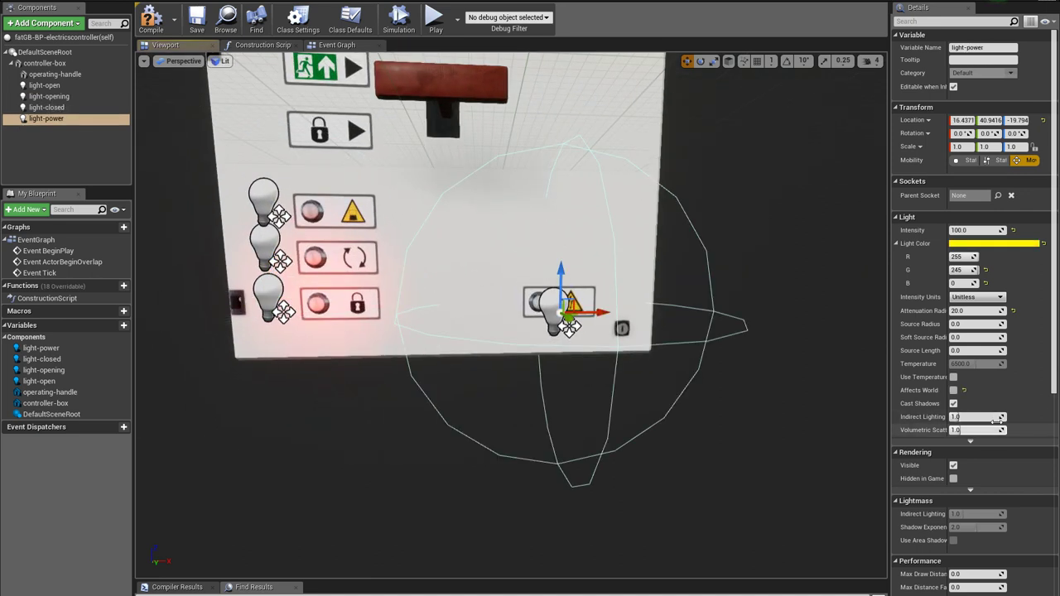
{"action": "scroll", "coordinate": [400, 331], "scroll_direction": "down", "scroll_amount": 5}
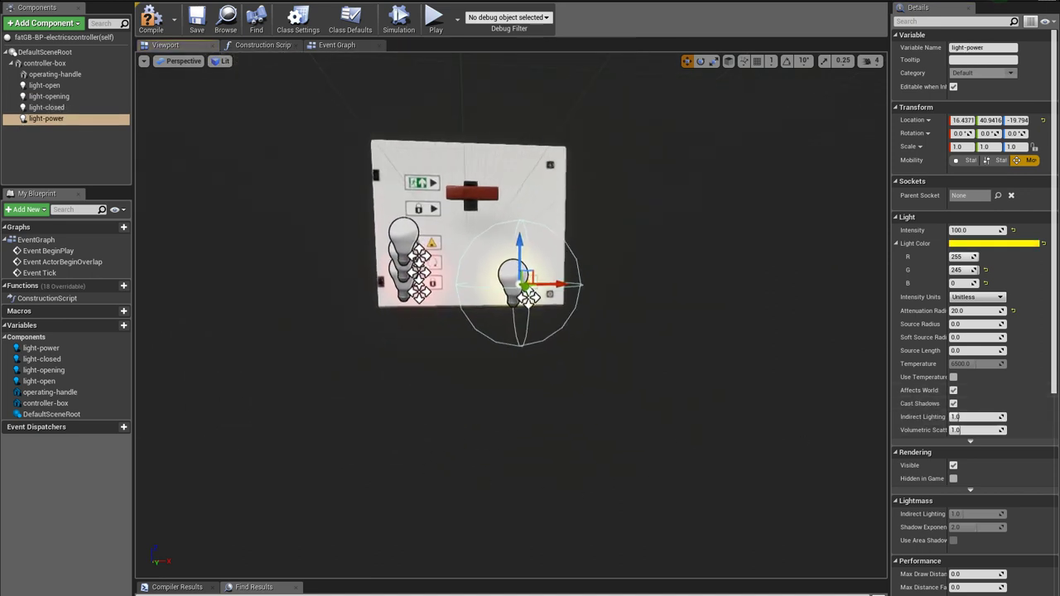
{"action": "left_click_drag", "start_coordinate": [273, 217], "coordinate": [262, 157]}
Inspect the operating handle from the side of the control box and compile the Blueprint
{"action": "left_click", "coordinate": [483, 149]}
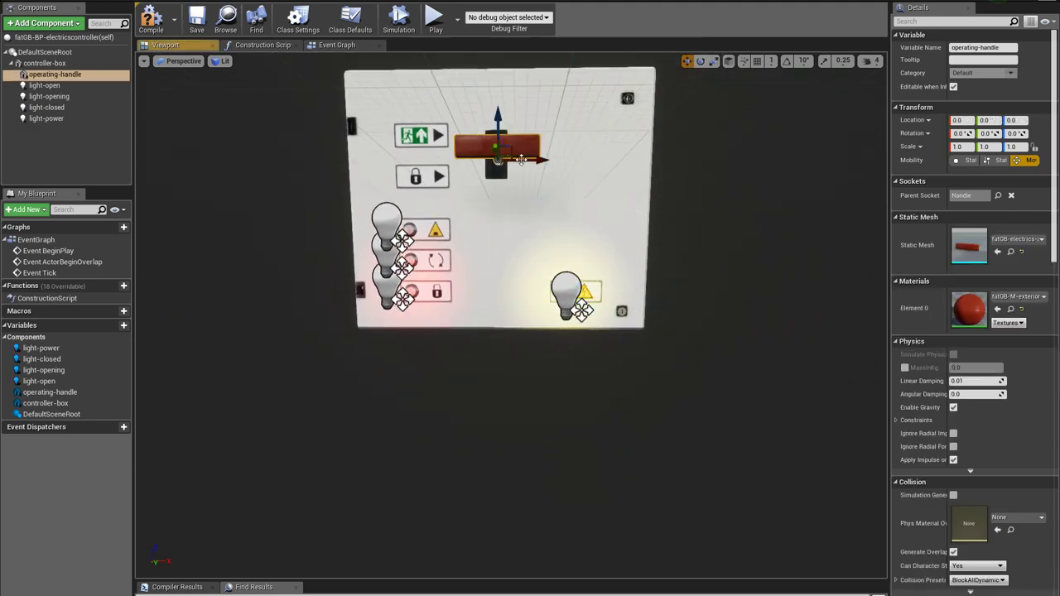
{"action": "right_click_drag", "start_coordinate": [511, 314], "coordinate": [398, 294]}
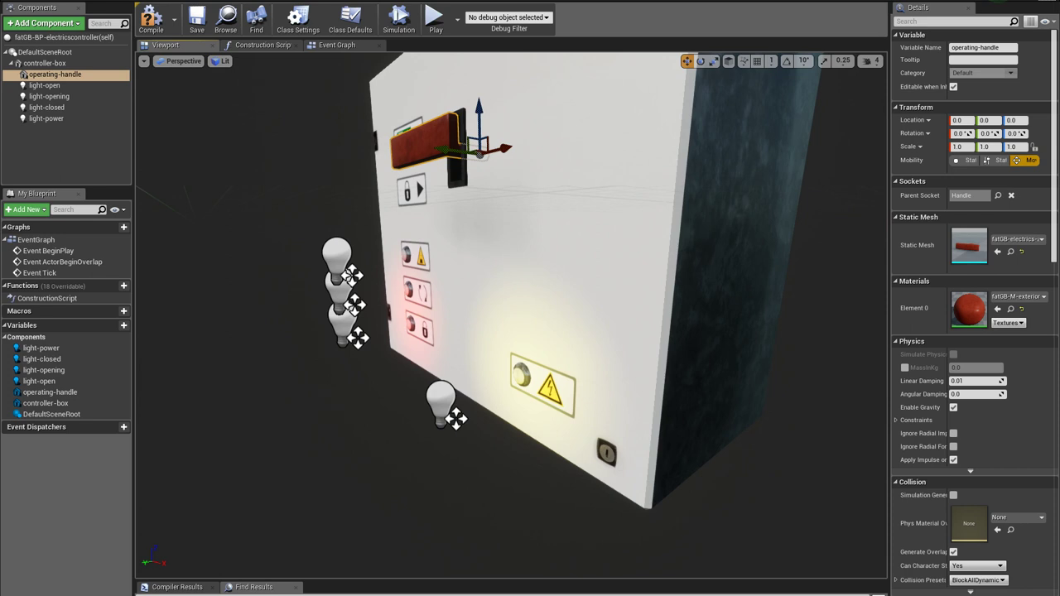
{"action": "right_click_drag", "start_coordinate": [511, 314], "coordinate": [447, 294]}
{"action": "left_click_drag", "start_coordinate": [704, 339], "coordinate": [745, 343], "text": "alt"}
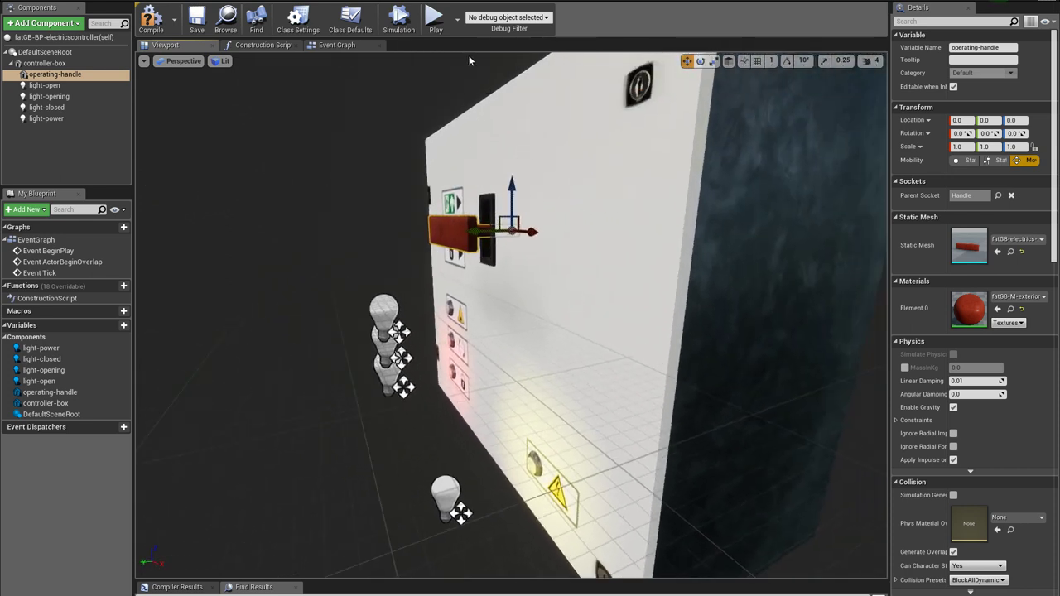
{"action": "left_click", "coordinate": [149, 26]}
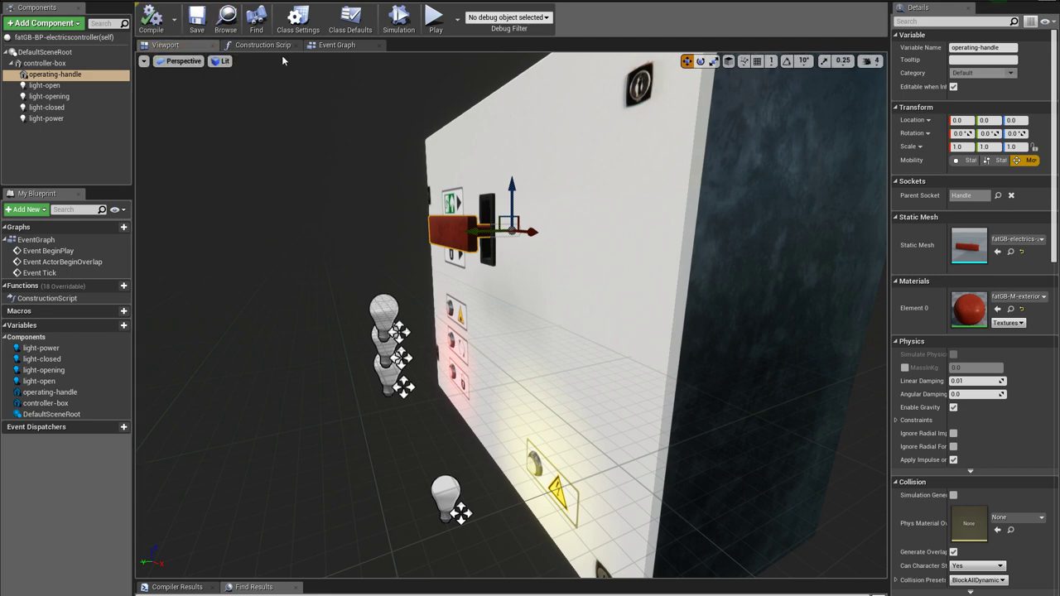
Open the control box's static mesh, fatGB-electrics-actuatorcontrol-box, for editing and show its Handle socket in the Right orthographic view
{"action": "left_click", "coordinate": [580, 245]}
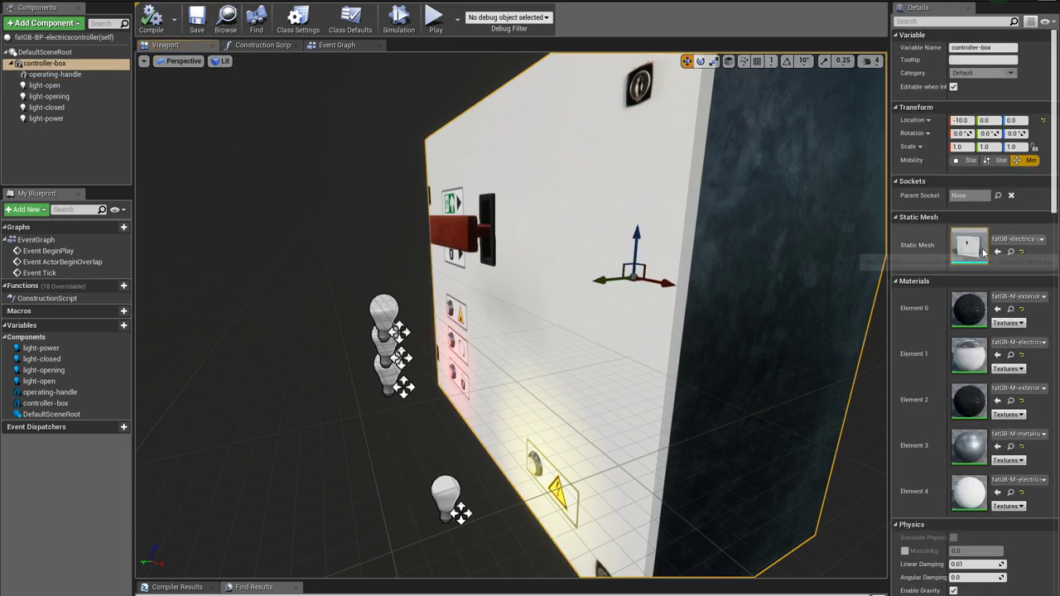
{"action": "left_click", "coordinate": [1010, 252]}
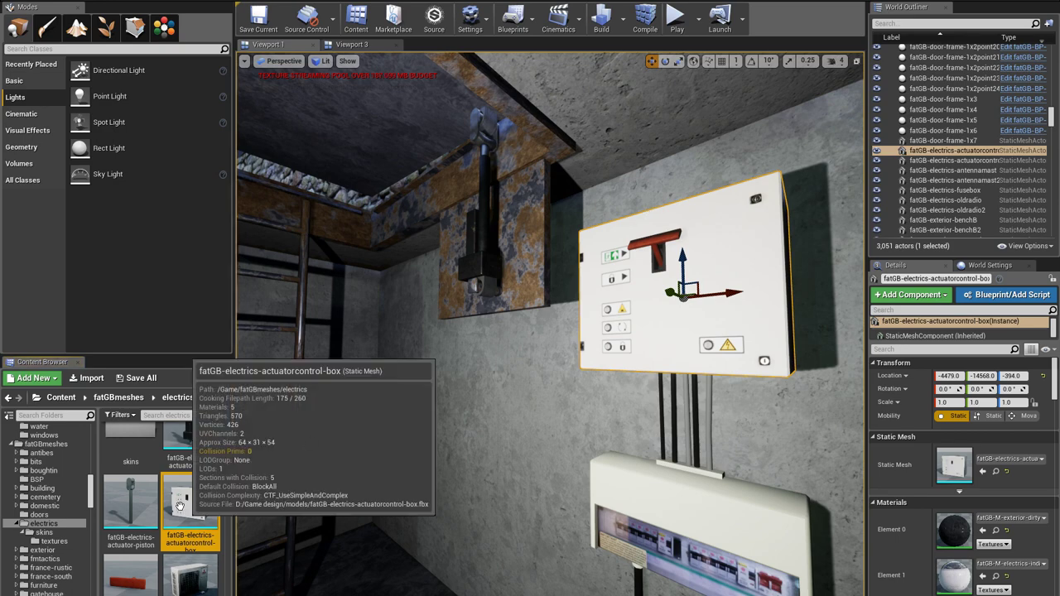
{"action": "key", "text": "ctrl+e"}
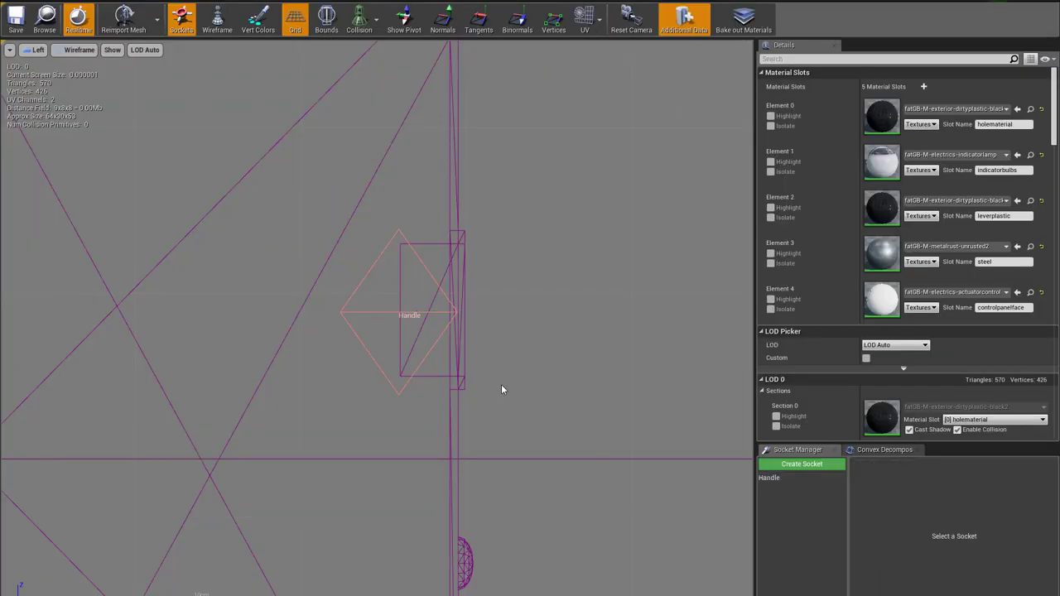
{"action": "scroll", "coordinate": [510, 389], "scroll_direction": "down", "scroll_amount": 4}
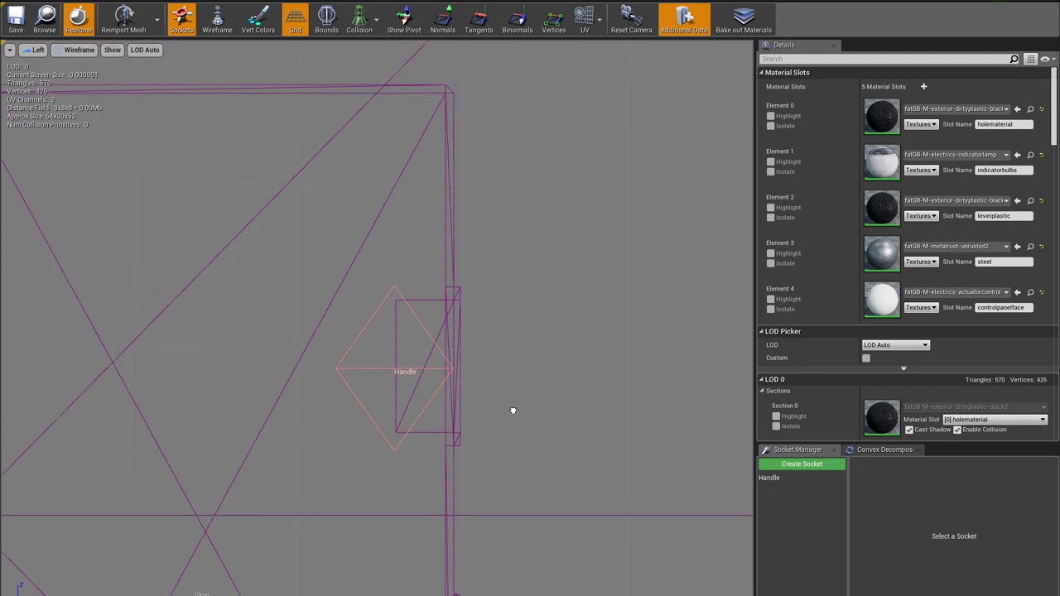
{"action": "scroll", "coordinate": [503, 390], "scroll_direction": "down", "scroll_amount": 4}
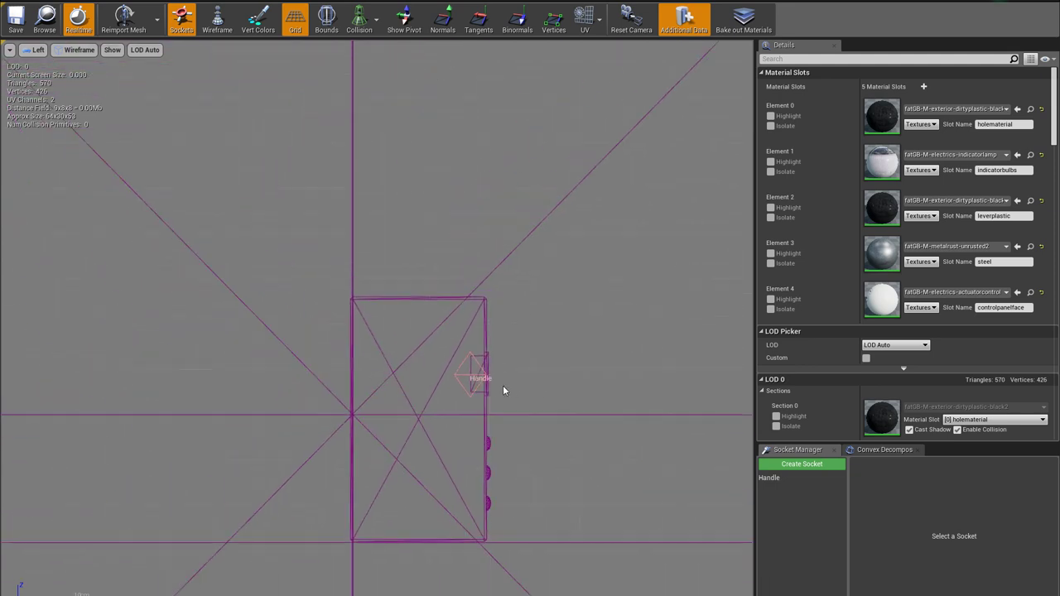
{"action": "scroll", "coordinate": [503, 390], "scroll_direction": "up", "scroll_amount": 4}
{"action": "scroll", "coordinate": [489, 387], "scroll_direction": "up", "scroll_amount": 2}
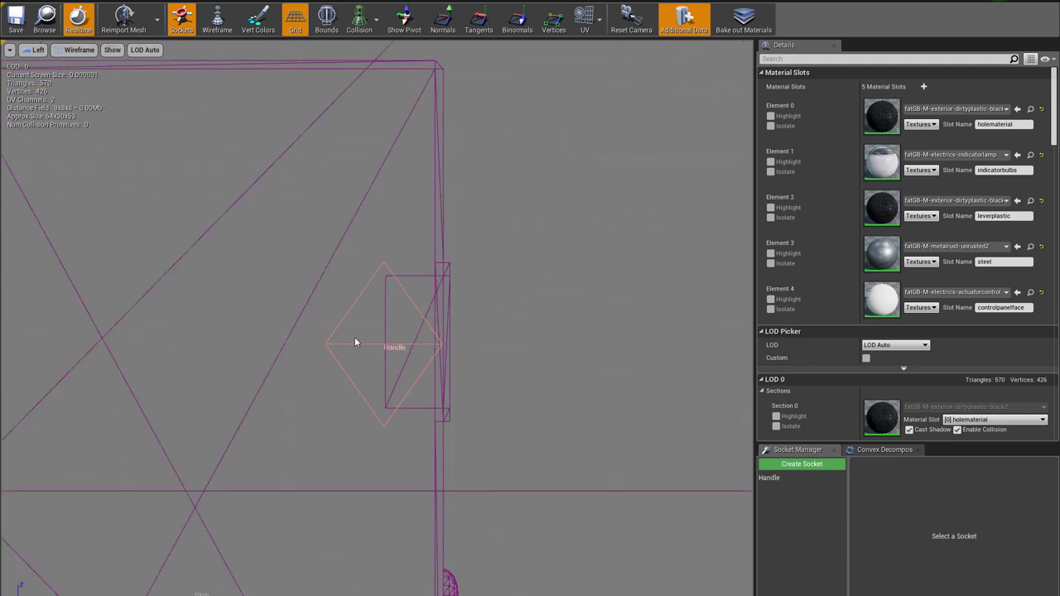
{"action": "left_click", "coordinate": [35, 50]}
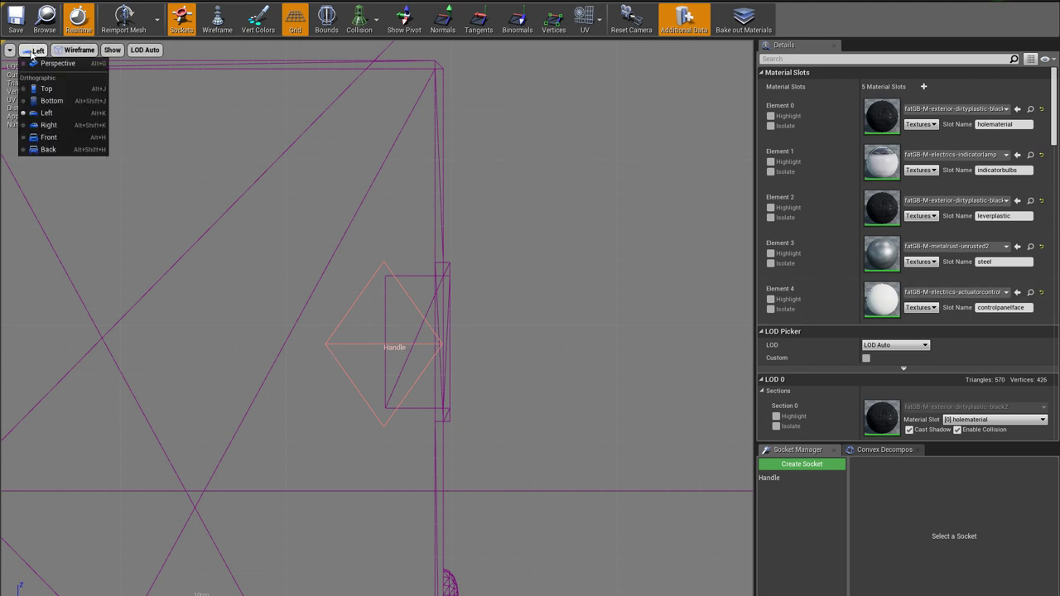
{"action": "left_click", "coordinate": [49, 125]}
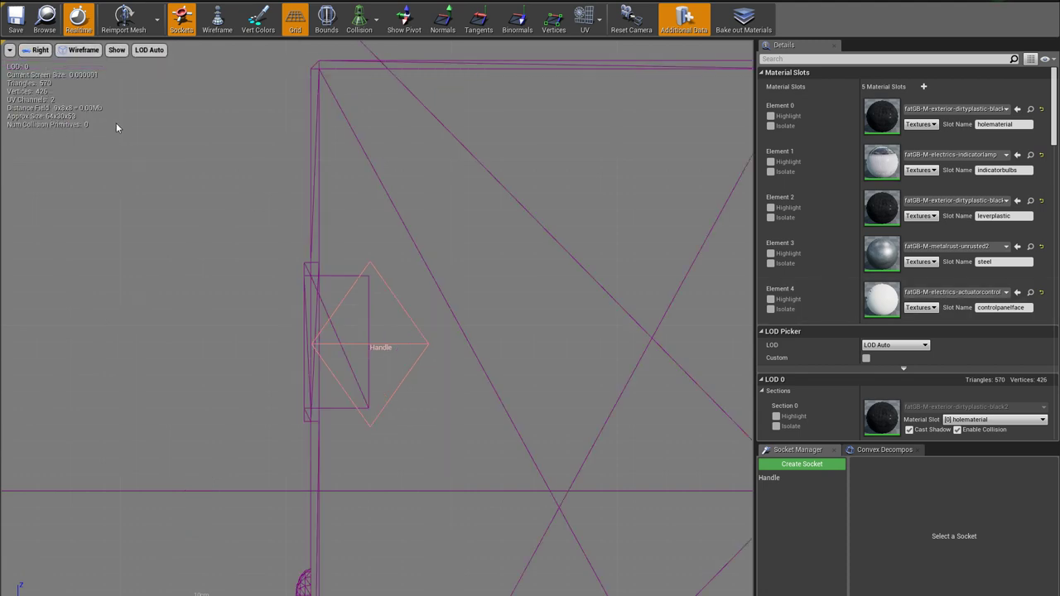
Duplicate the Handle socket and rename the copy HandleOpen
{"action": "left_click", "coordinate": [369, 347]}
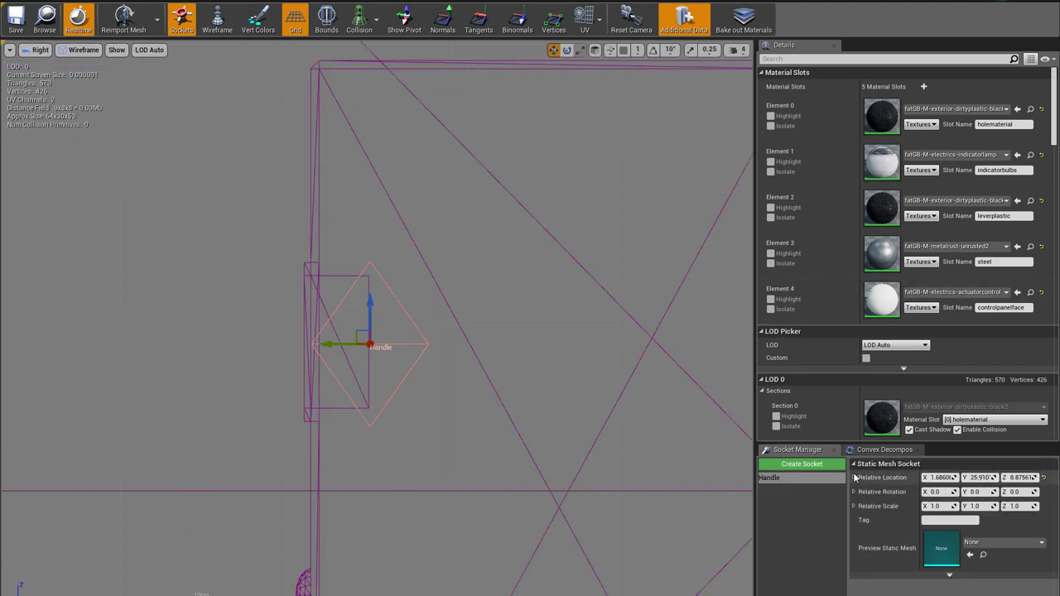
{"action": "right_click", "coordinate": [769, 480]}
{"action": "left_click", "coordinate": [799, 497]}
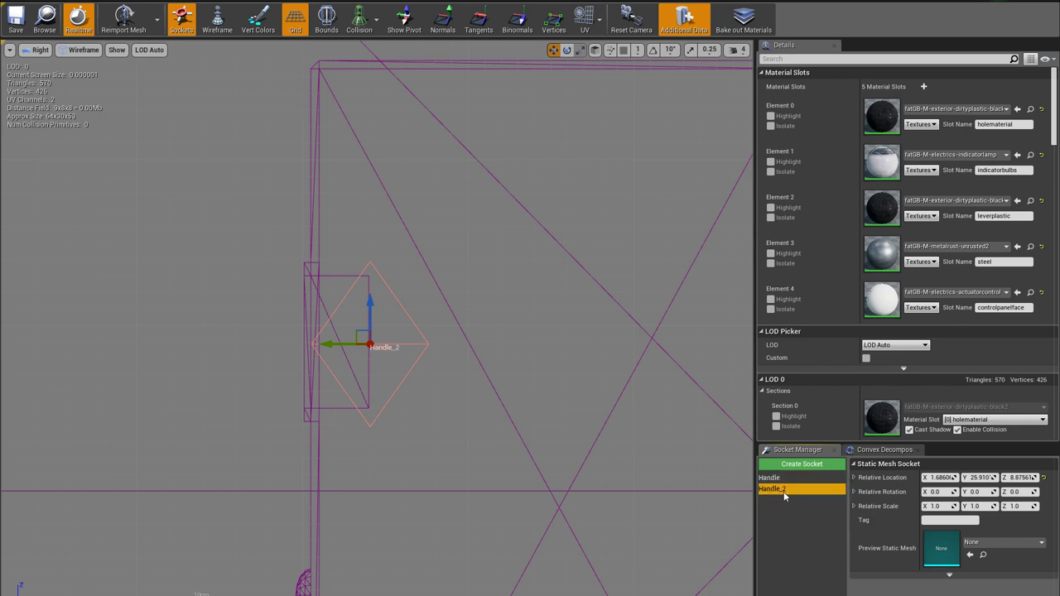
{"action": "left_click", "coordinate": [784, 490]}
{"action": "key", "text": "Return"}
Duplicate the HandleOpen socket and rename the copy HandleClosed
{"action": "right_click", "coordinate": [783, 489]}
{"action": "left_click", "coordinate": [798, 509]}
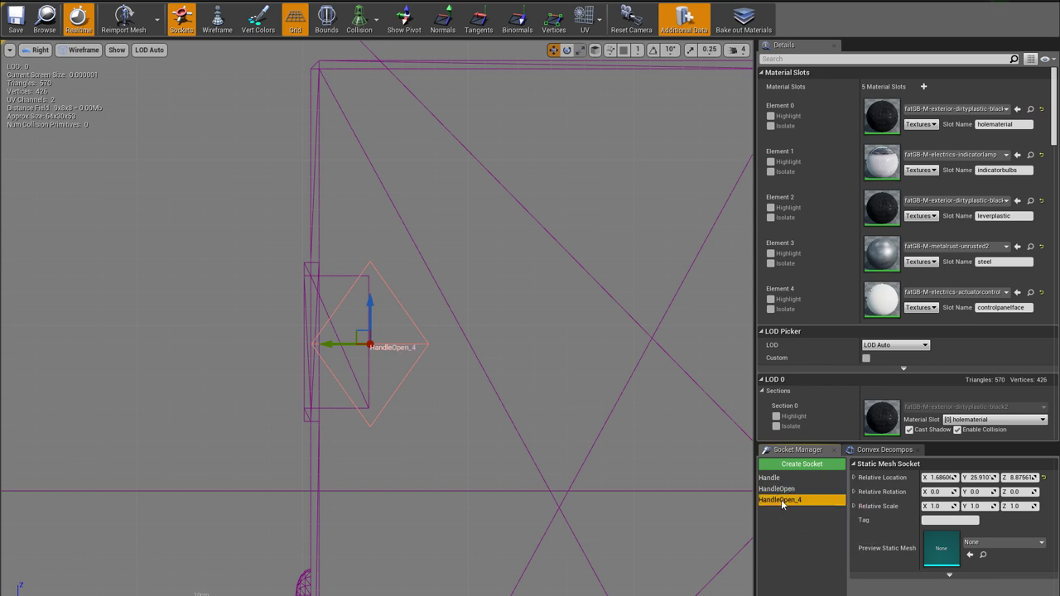
{"action": "left_click", "coordinate": [782, 502]}
{"action": "left_click_drag", "start_coordinate": [782, 502], "coordinate": [851, 503]}
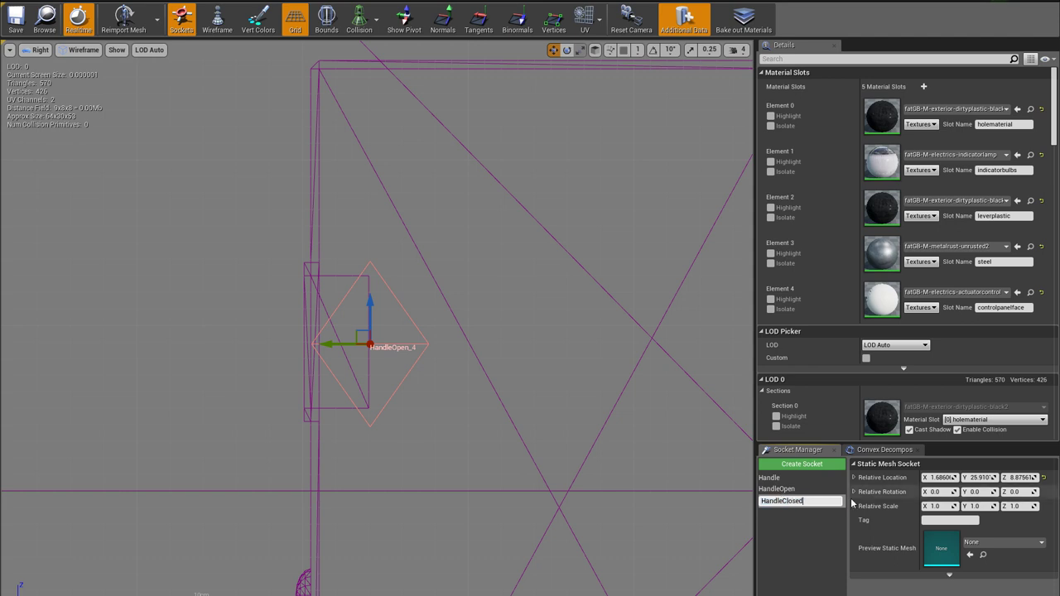
{"action": "key", "text": "Return"}
Rotate the HandleOpen socket about X by roughly -42 degrees to tilt upward, and tilt the HandleClosed socket downward the opposite way
{"action": "left_click", "coordinate": [782, 489]}
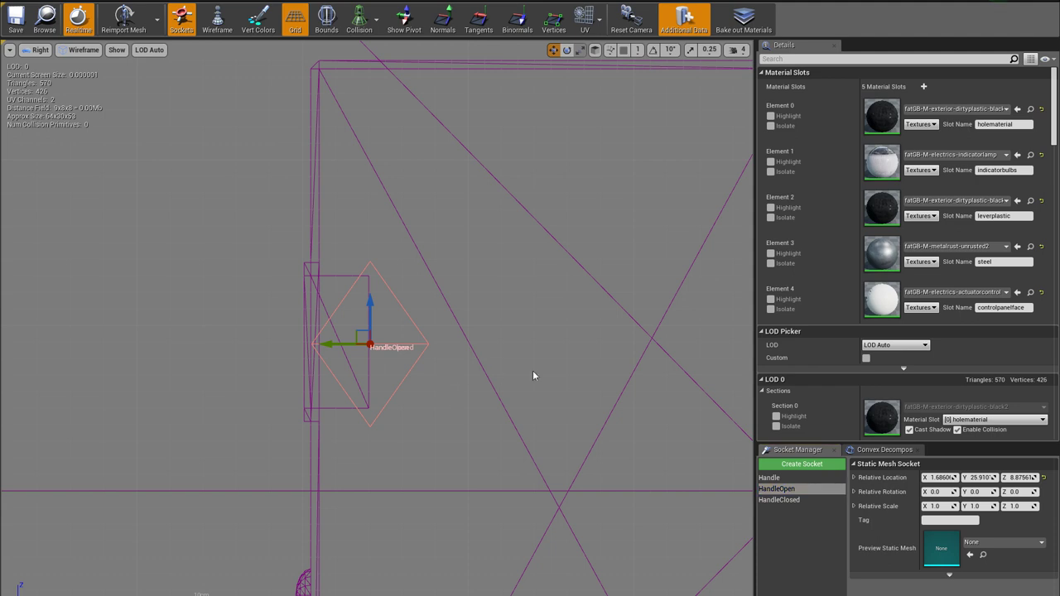
{"action": "right_click_drag", "start_coordinate": [507, 403], "coordinate": [581, 407]}
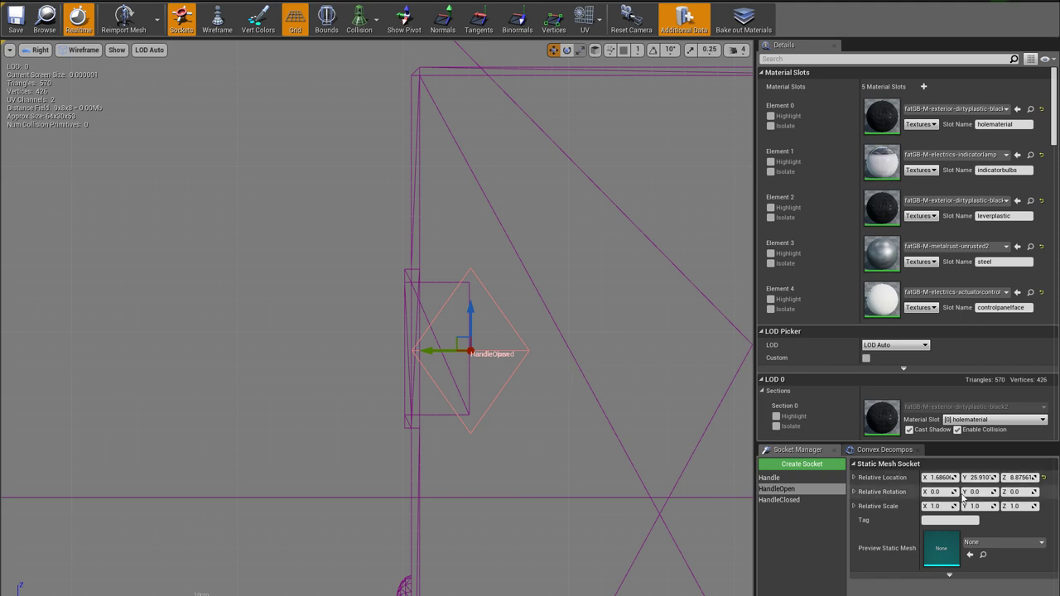
{"action": "key", "text": "e"}
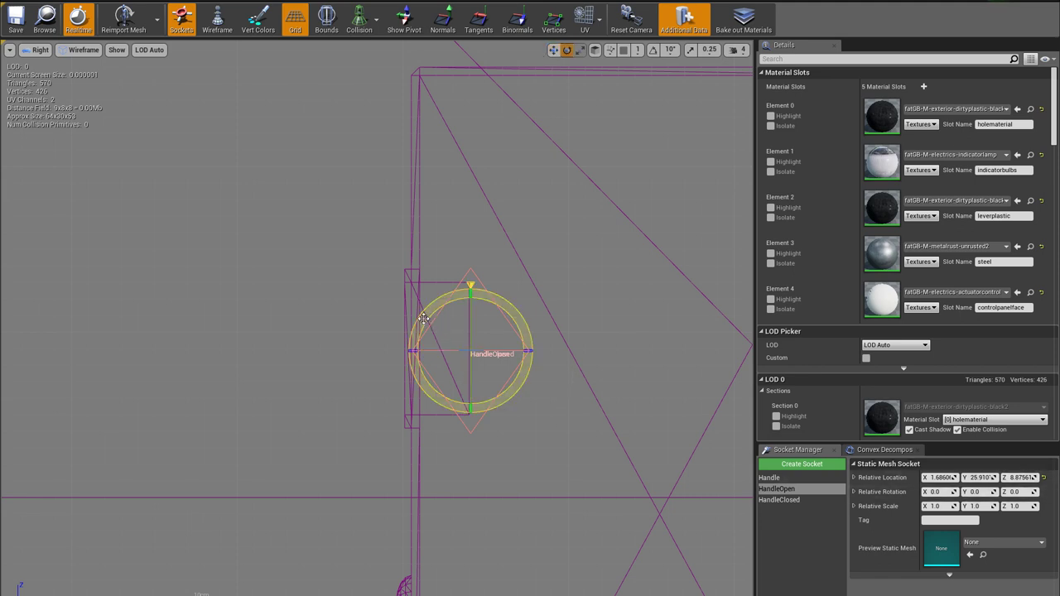
{"action": "left_click_drag", "start_coordinate": [470, 286], "coordinate": [498, 293]}
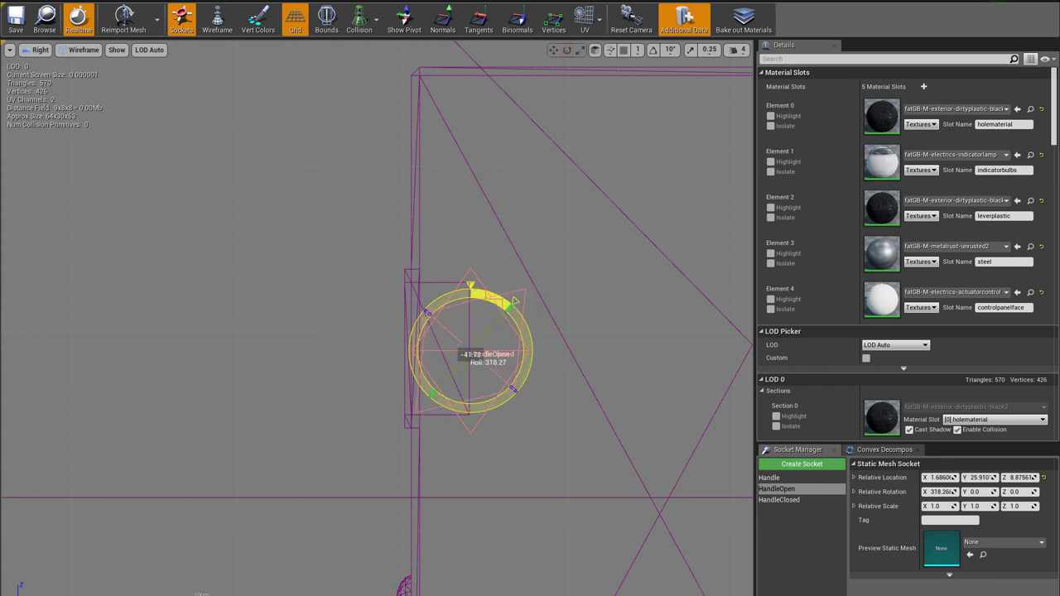
{"action": "left_click_drag", "start_coordinate": [513, 301], "coordinate": [468, 289]}
{"action": "left_click", "coordinate": [780, 500]}
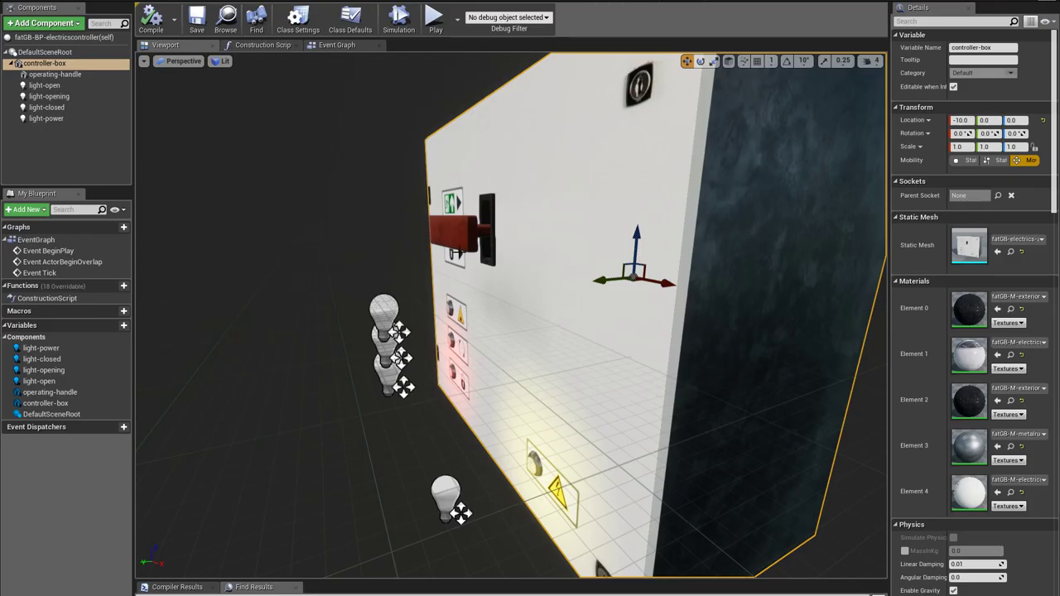
Switch operating-handle's parent socket to HandleOpen and then to HandleClosed, and check the handle's position against the box
{"action": "left_click", "coordinate": [456, 251]}
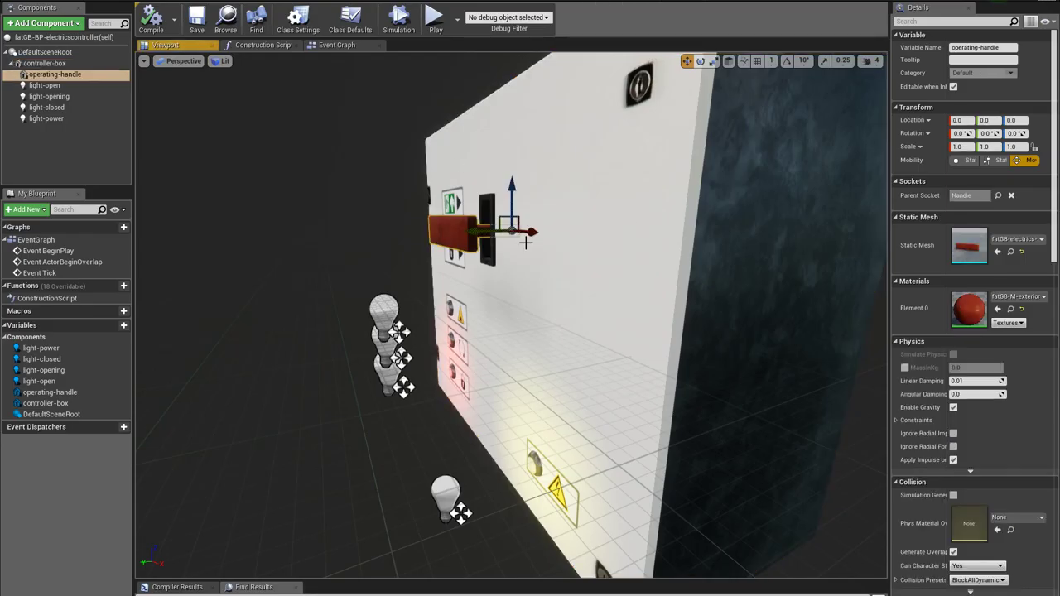
{"action": "left_click", "coordinate": [1010, 252]}
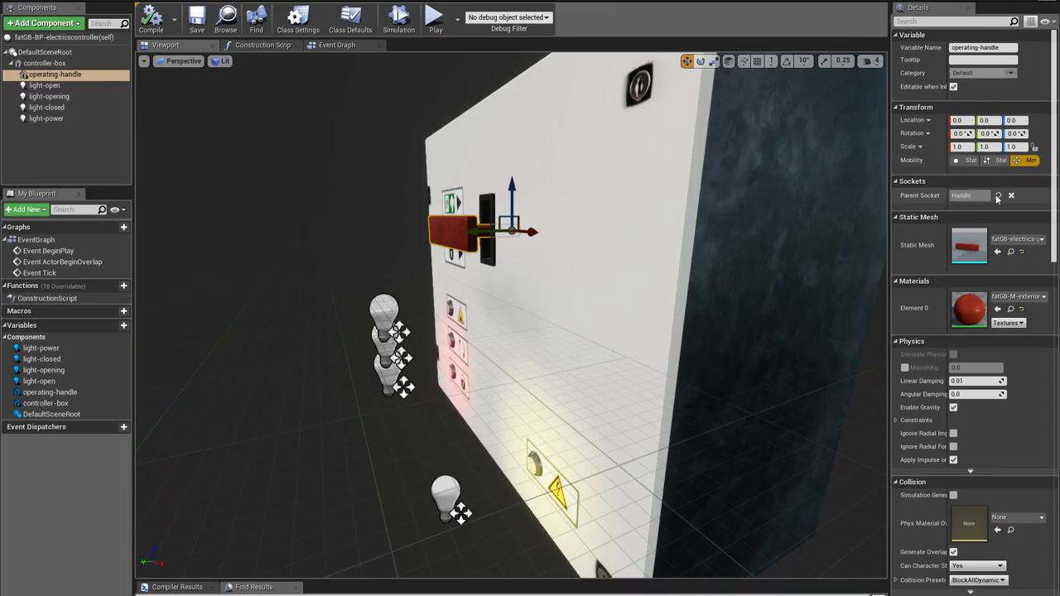
{"action": "left_click", "coordinate": [977, 195]}
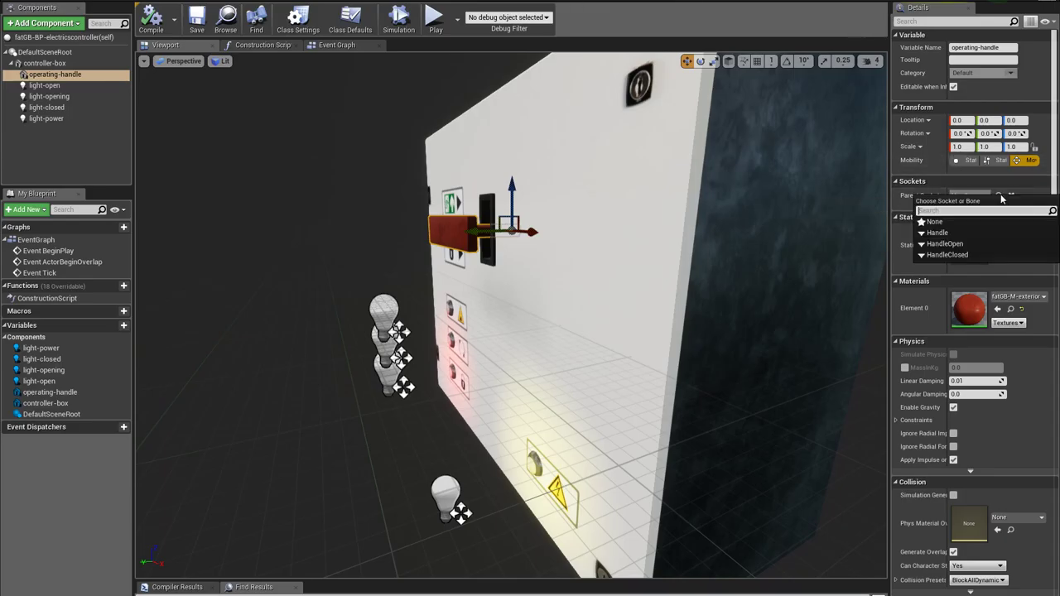
{"action": "left_click", "coordinate": [954, 244]}
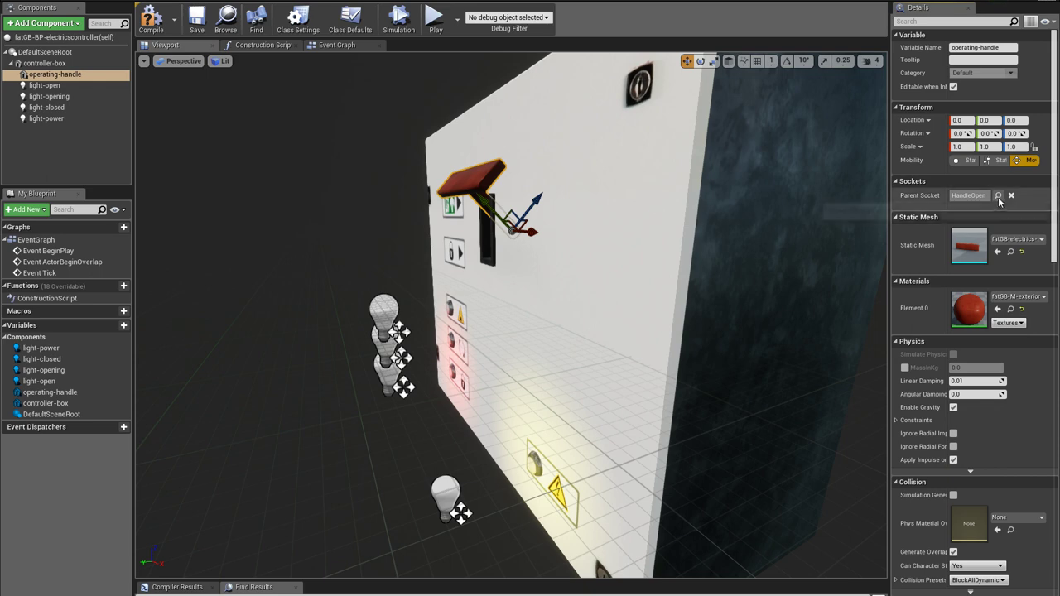
{"action": "left_click", "coordinate": [998, 197]}
{"action": "left_click", "coordinate": [952, 254]}
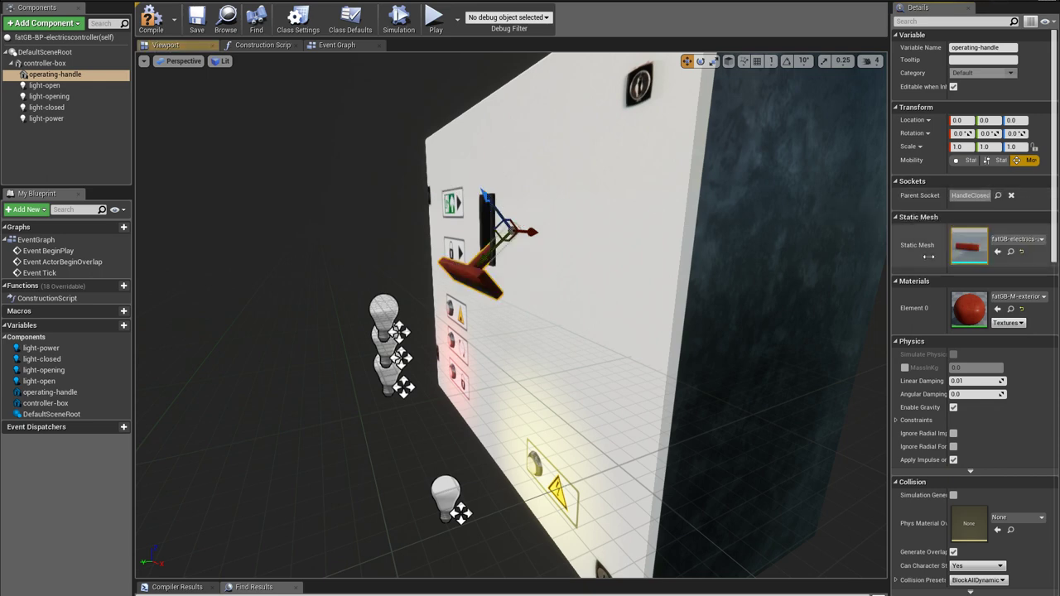
{"action": "right_click_drag", "start_coordinate": [608, 287], "coordinate": [733, 273]}
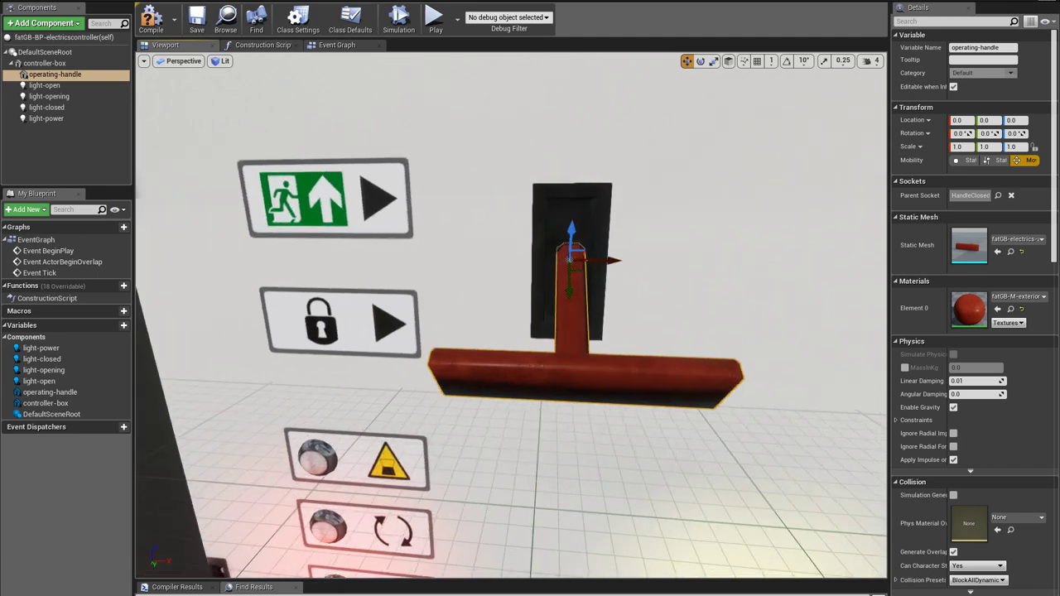
{"action": "right_click_drag", "start_coordinate": [611, 286], "coordinate": [580, 281]}
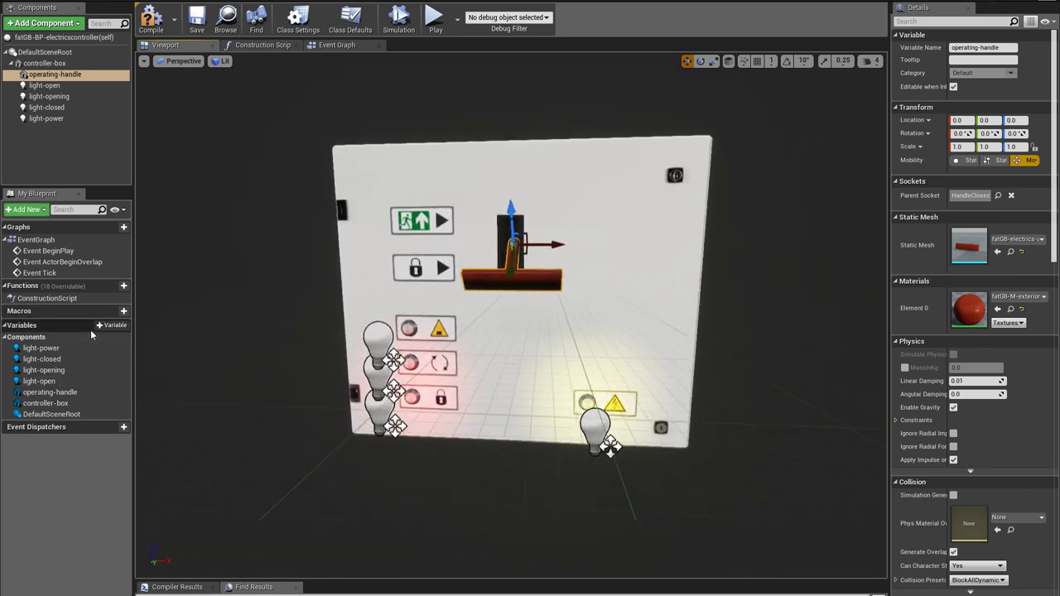
Create a variable named SocketHandleOn of type Name and compile the Blueprint
{"action": "left_click", "coordinate": [112, 326]}
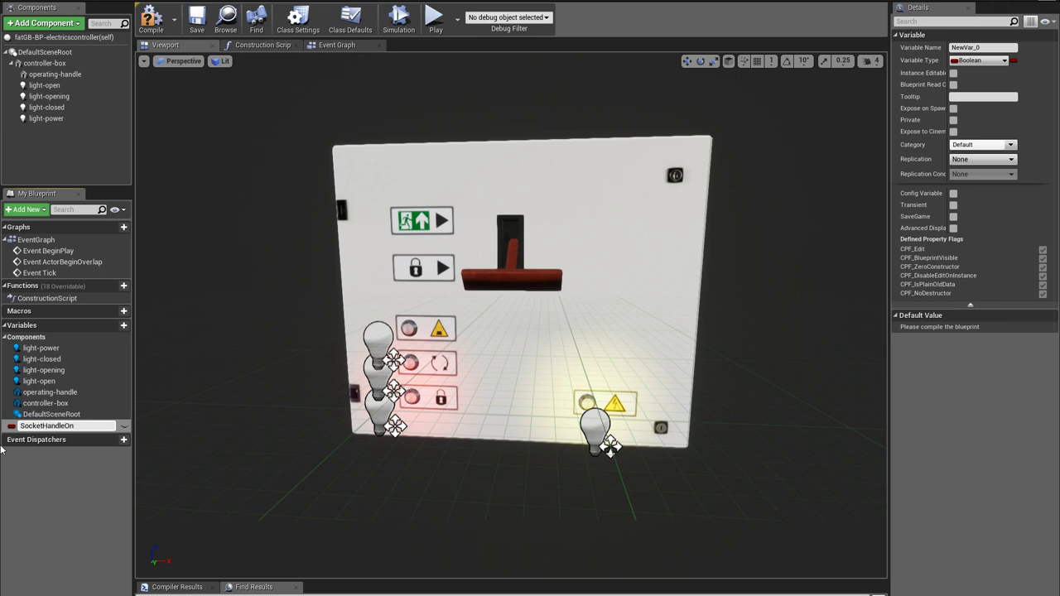
{"action": "key", "text": "Return"}
{"action": "left_click", "coordinate": [977, 61]}
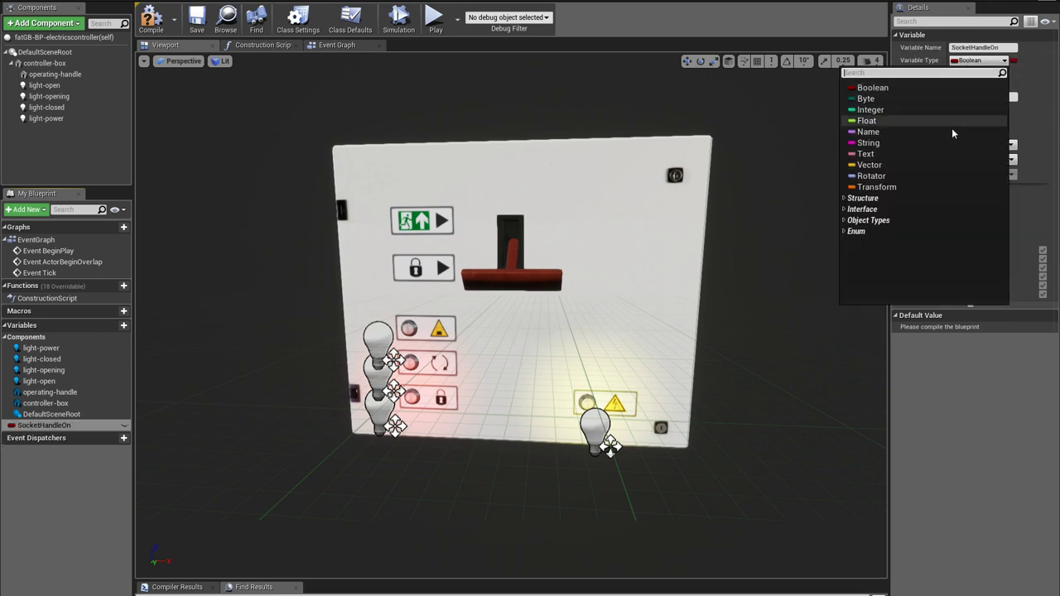
{"action": "left_click", "coordinate": [887, 131]}
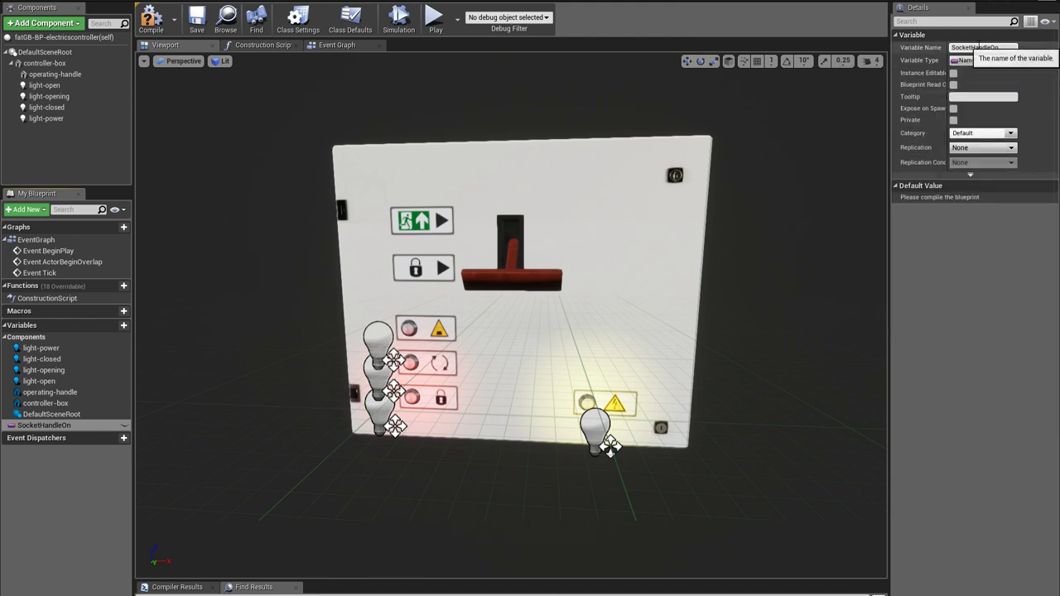
{"action": "left_click", "coordinate": [151, 18]}
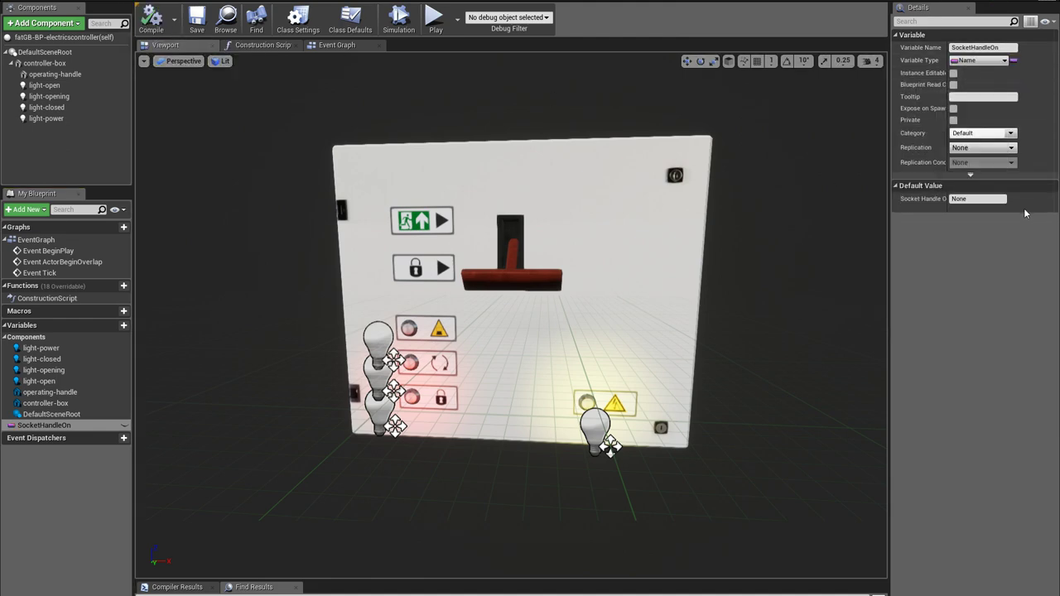
Set SocketHandleOn's default value to HandleOpen and make the variable instance editable
{"action": "left_click", "coordinate": [970, 199]}
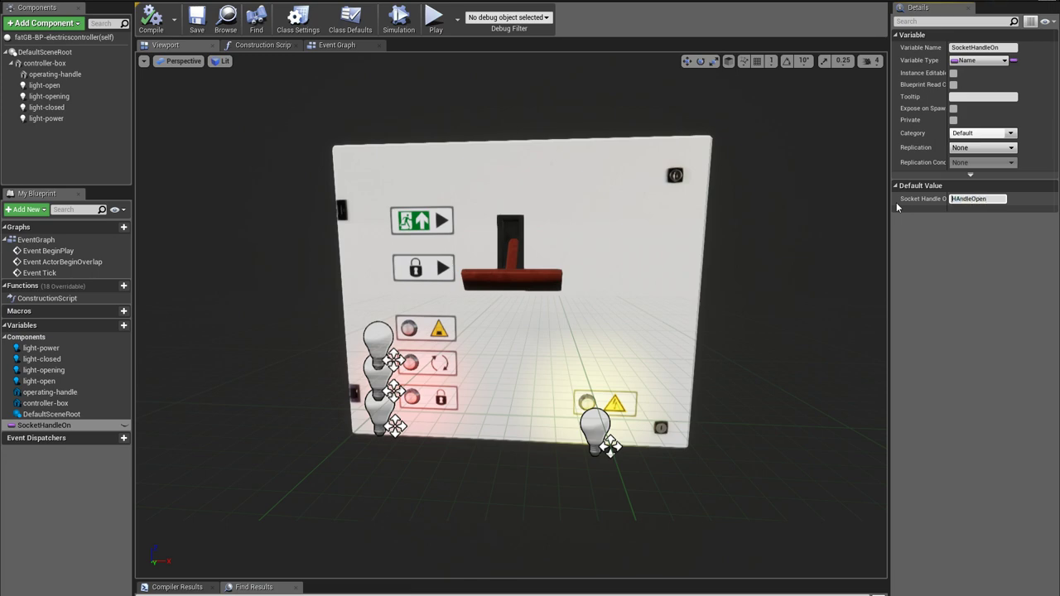
{"action": "left_click", "coordinate": [124, 425]}
Duplicate the SocketHandleOn variable and rename the copy SocketHandleOff
{"action": "left_click", "coordinate": [52, 425]}
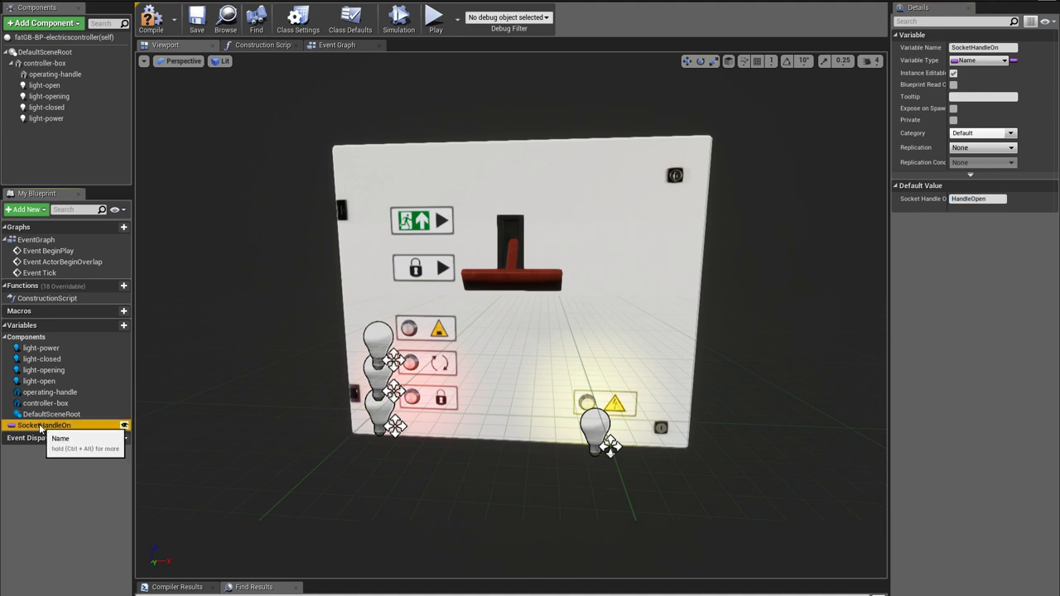
{"action": "right_click", "coordinate": [52, 426]}
{"action": "left_click", "coordinate": [72, 457]}
{"action": "left_click", "coordinate": [68, 436]}
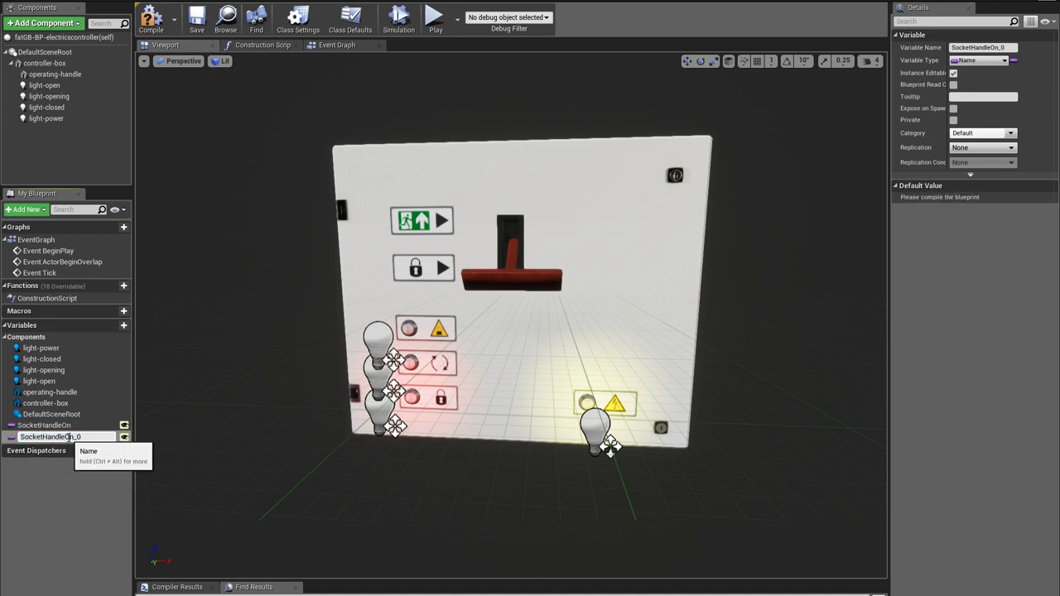
{"action": "key", "text": "shift+Right"}
{"action": "key", "text": "shift+Right"}
{"action": "key", "text": "shift+Right"}
{"action": "type", "text": "ff"}
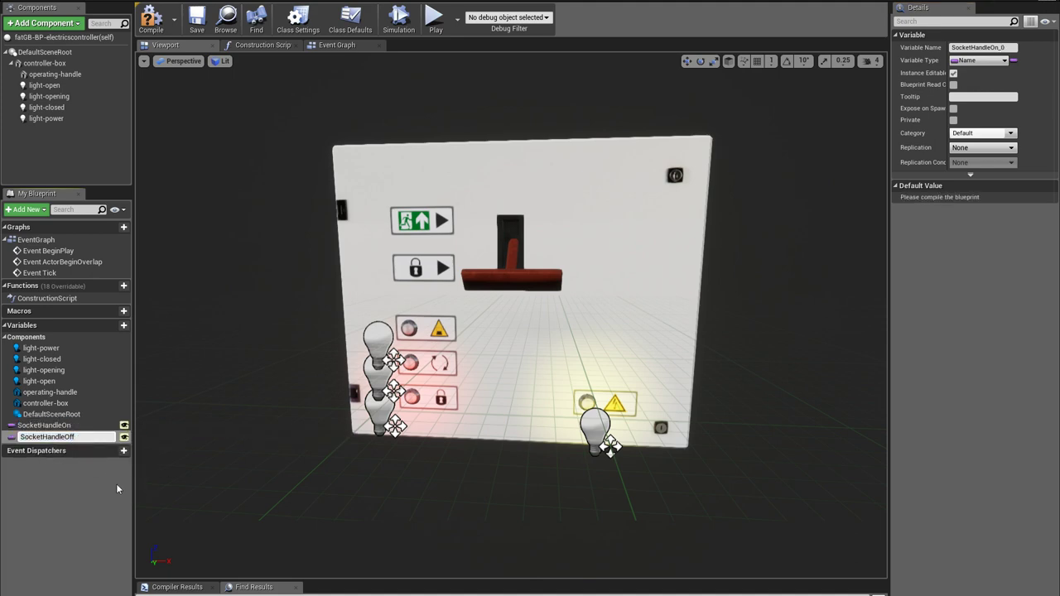
{"action": "key", "text": "Return"}
Assign the SocketHandleOn variable to a new category named Controller
{"action": "left_click", "coordinate": [43, 426]}
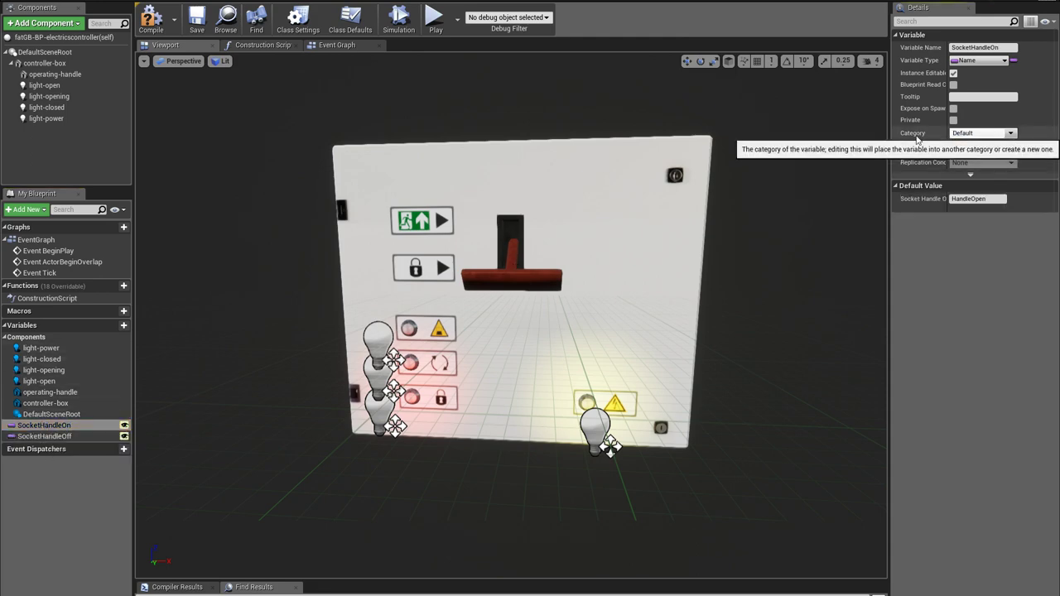
{"action": "type", "text": "Controller"}
{"action": "key", "text": "Return"}
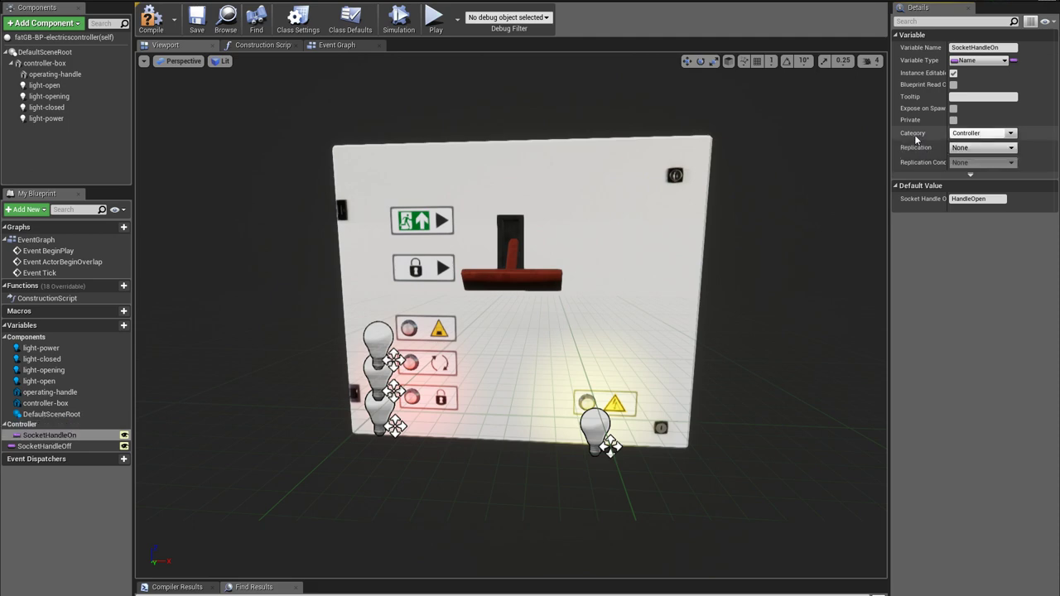
Assign the SocketHandleOff variable to the Controller category and set its default value to HandleClosed
{"action": "left_click", "coordinate": [39, 447]}
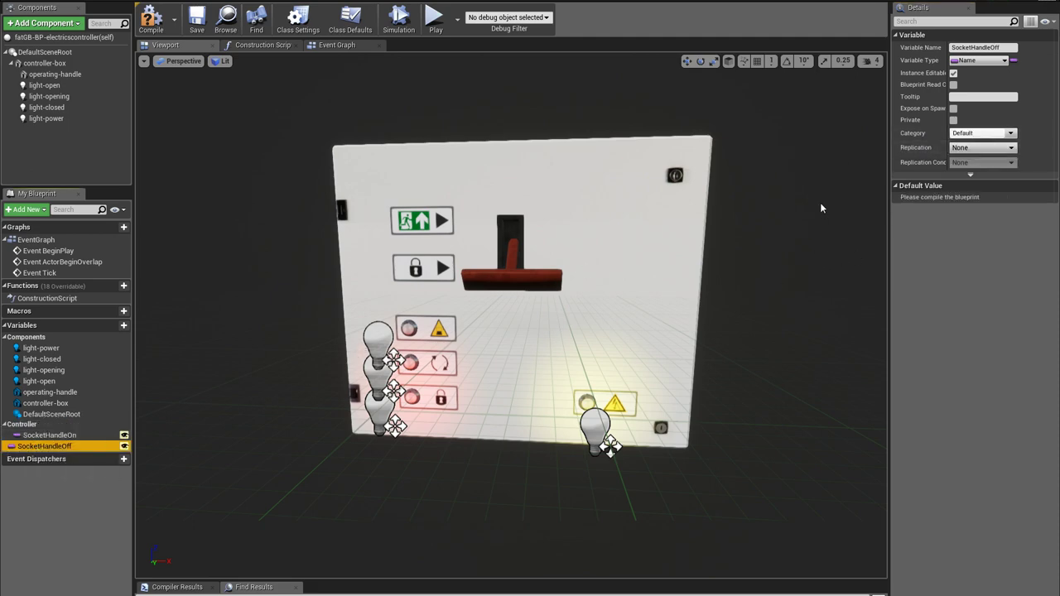
{"action": "left_click", "coordinate": [982, 133]}
{"action": "left_click", "coordinate": [965, 150]}
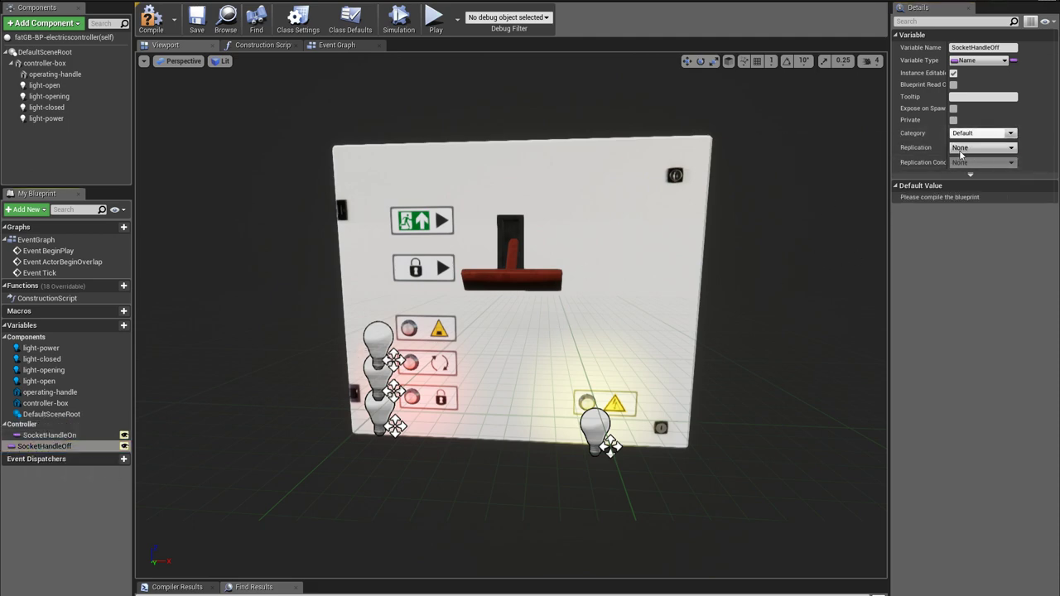
{"action": "left_click", "coordinate": [51, 446]}
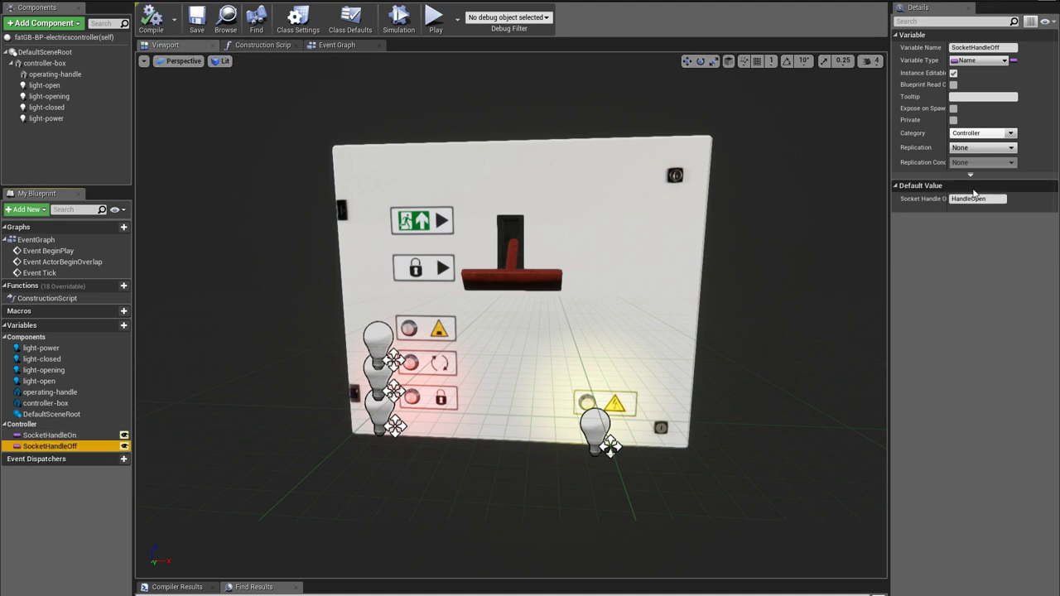
{"action": "left_click", "coordinate": [979, 198]}
{"action": "left_click_drag", "start_coordinate": [970, 199], "coordinate": [1022, 205]}
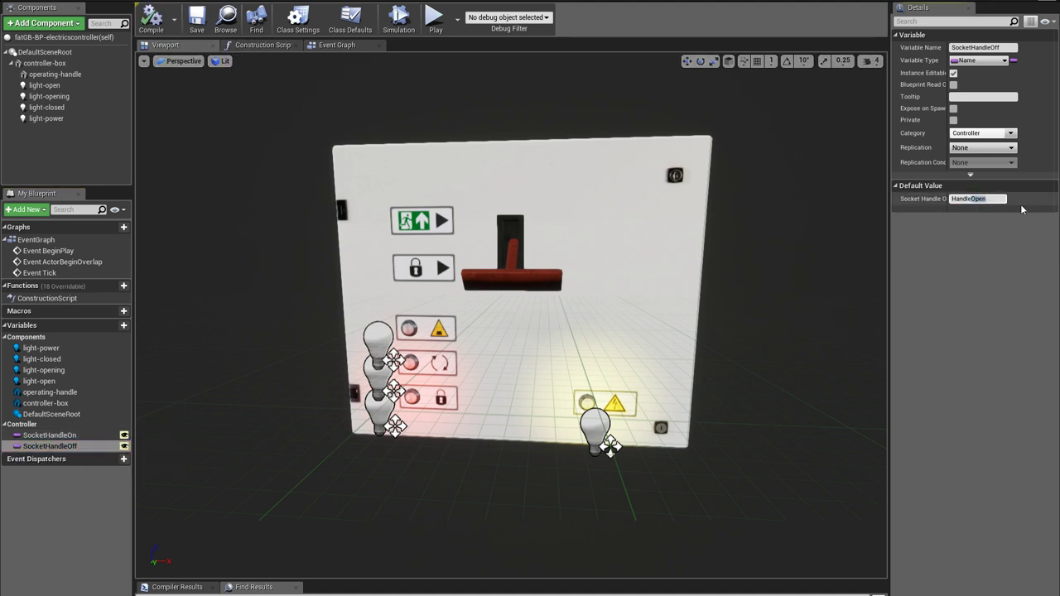
{"action": "type", "text": "Closed"}
{"action": "key", "text": "Return"}
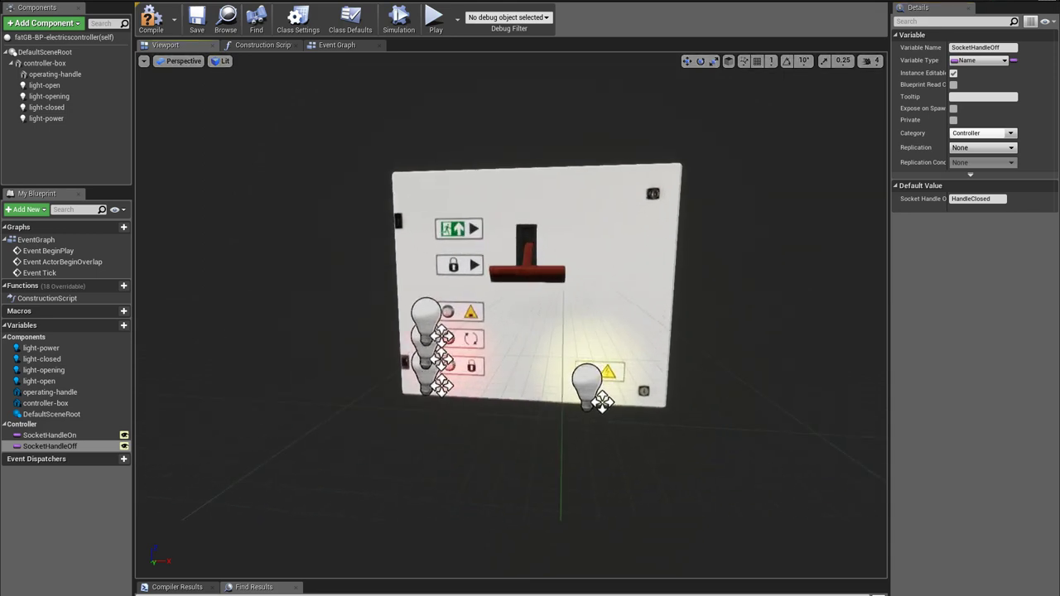
Create an instance-editable Boolean variable named InitialState and place it in the Controller category
{"action": "left_click", "coordinate": [123, 324]}
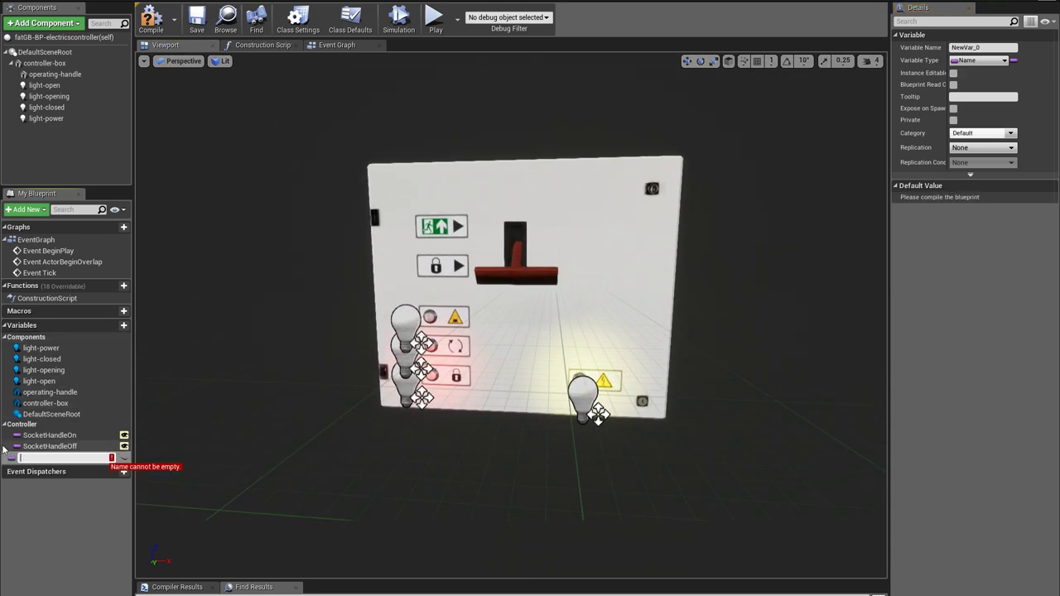
{"action": "key", "text": "Return"}
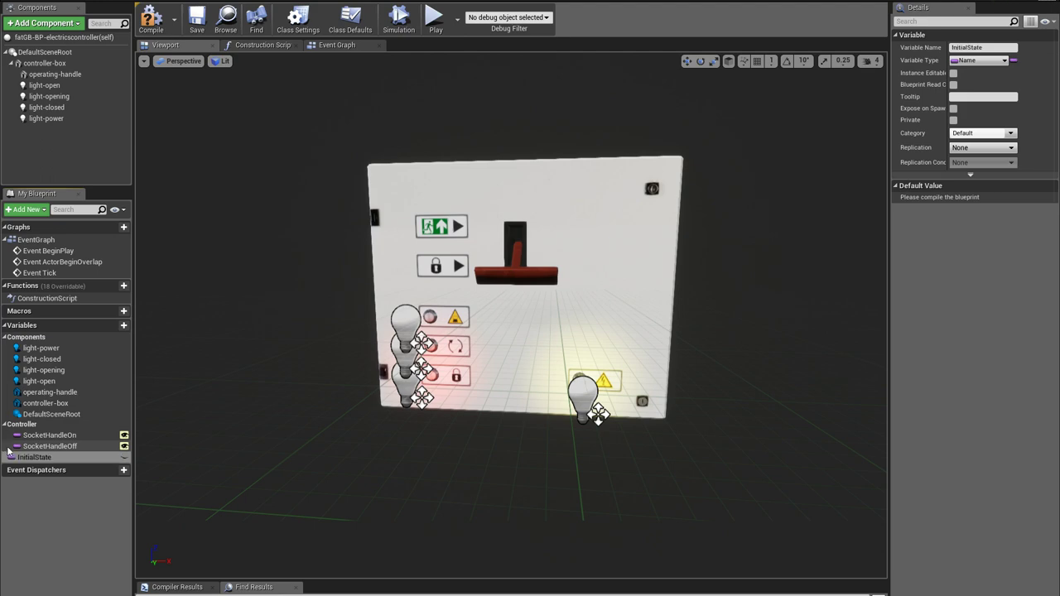
{"action": "left_click", "coordinate": [125, 457]}
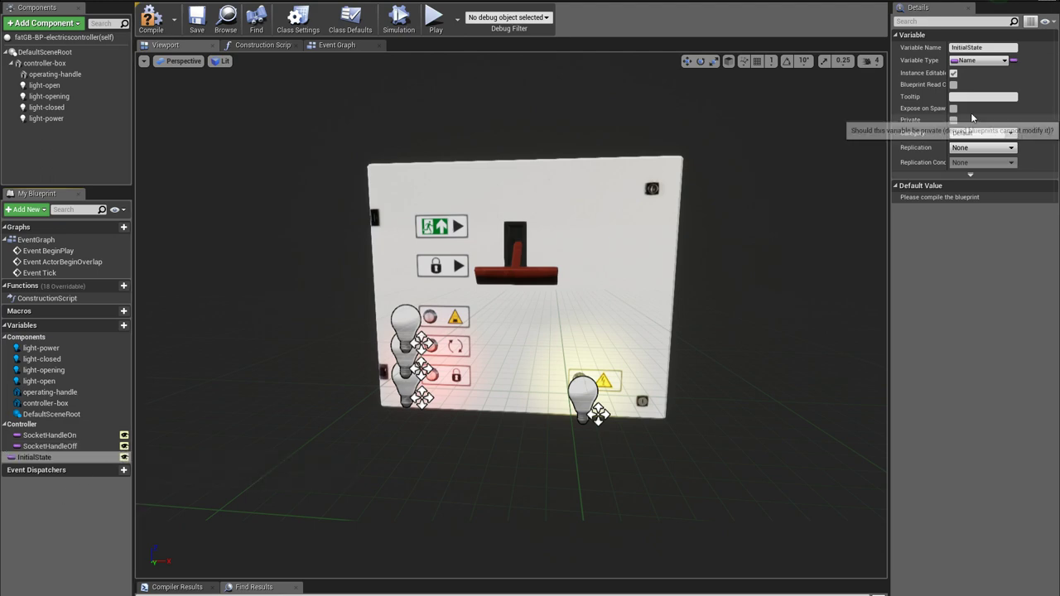
{"action": "left_click", "coordinate": [980, 60]}
{"action": "left_click", "coordinate": [878, 87]}
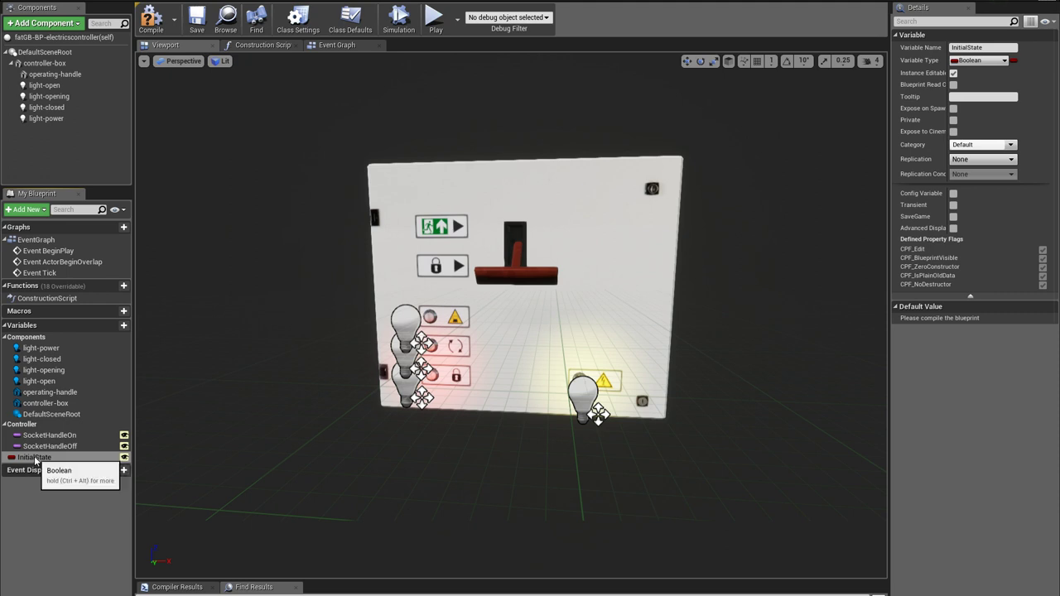
{"action": "mouse_move", "coordinate": [36, 457]}
{"action": "left_mouse_down"}
{"action": "mouse_move", "coordinate": [35, 441]}
{"action": "mouse_move", "coordinate": [33, 454]}
{"action": "left_mouse_up"}
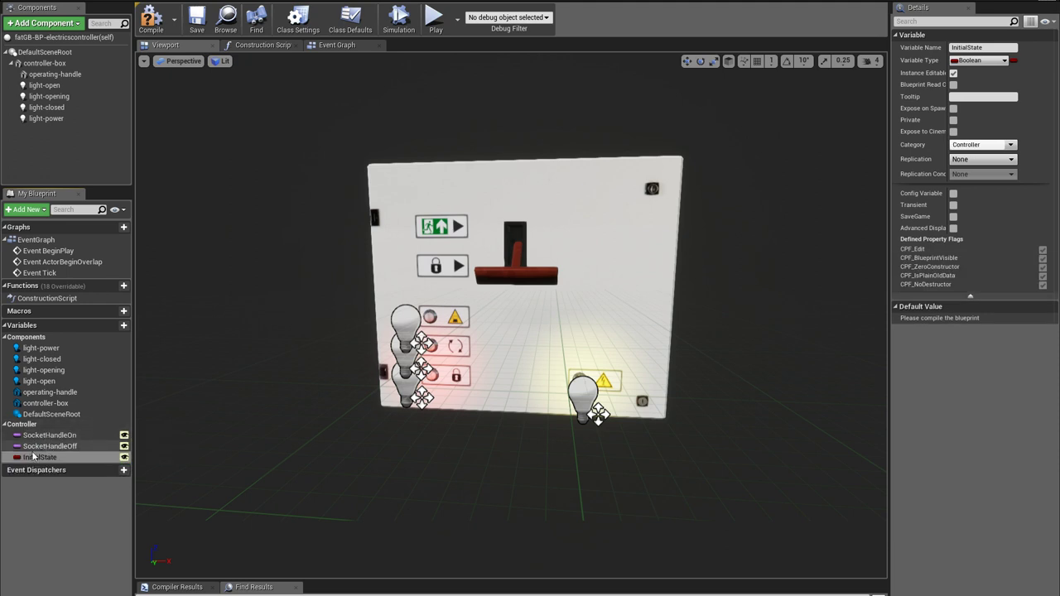
Duplicate the InitialState variable and name the copy CurrentState, leaving it not instance-editable
{"action": "right_click", "coordinate": [33, 457]}
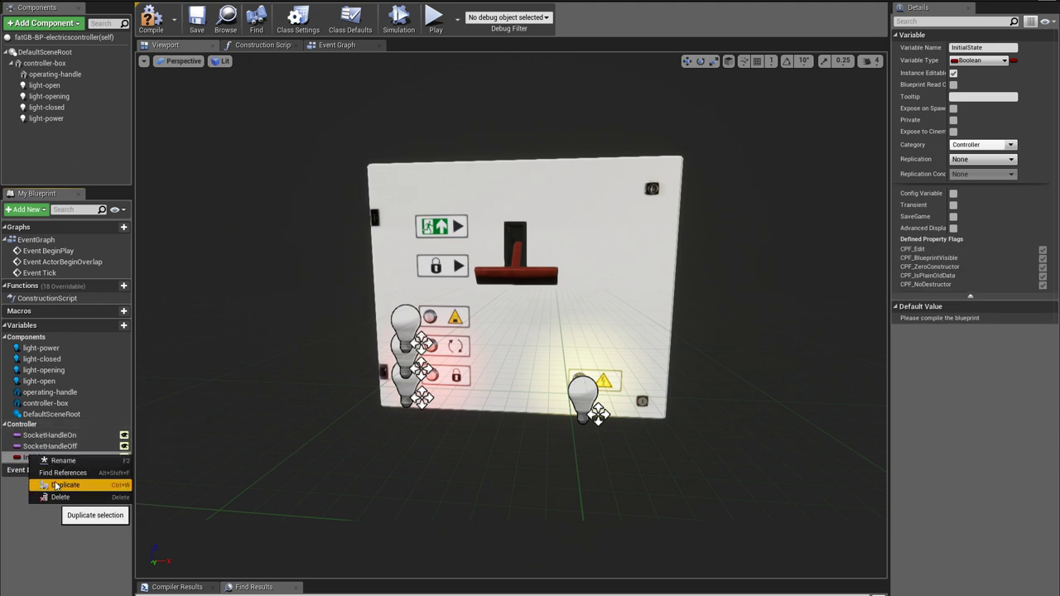
{"action": "left_click", "coordinate": [48, 484]}
{"action": "left_click", "coordinate": [125, 469]}
{"action": "left_click", "coordinate": [68, 470]}
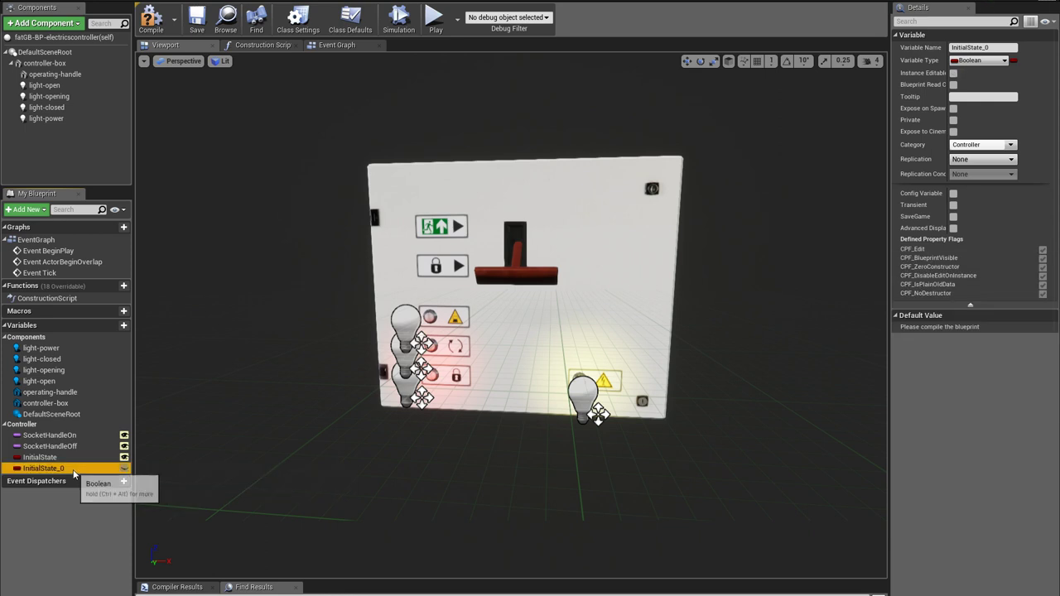
{"action": "left_click", "coordinate": [56, 469]}
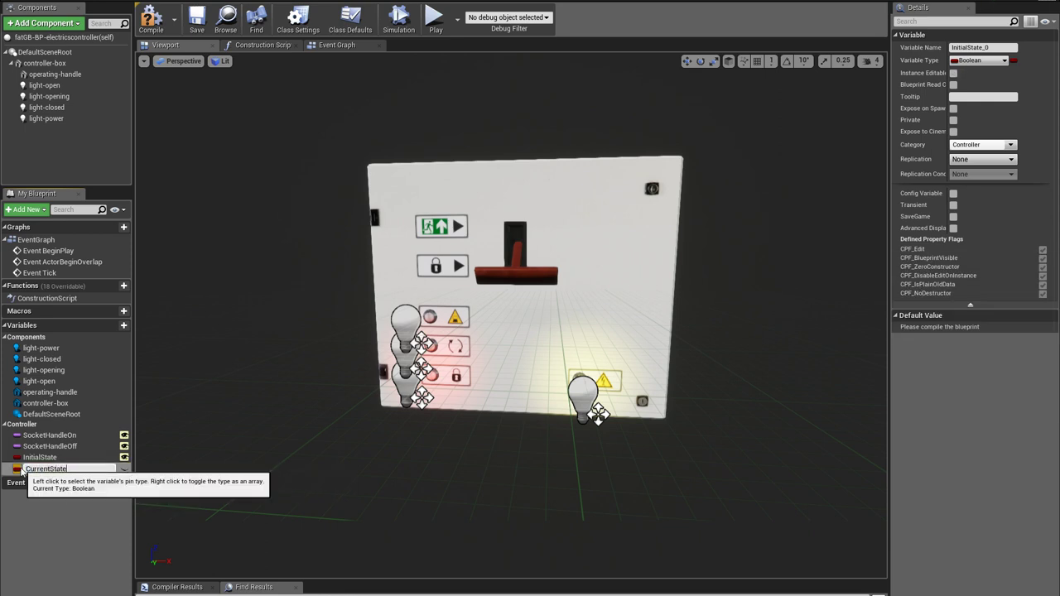
{"action": "key", "text": "Return"}
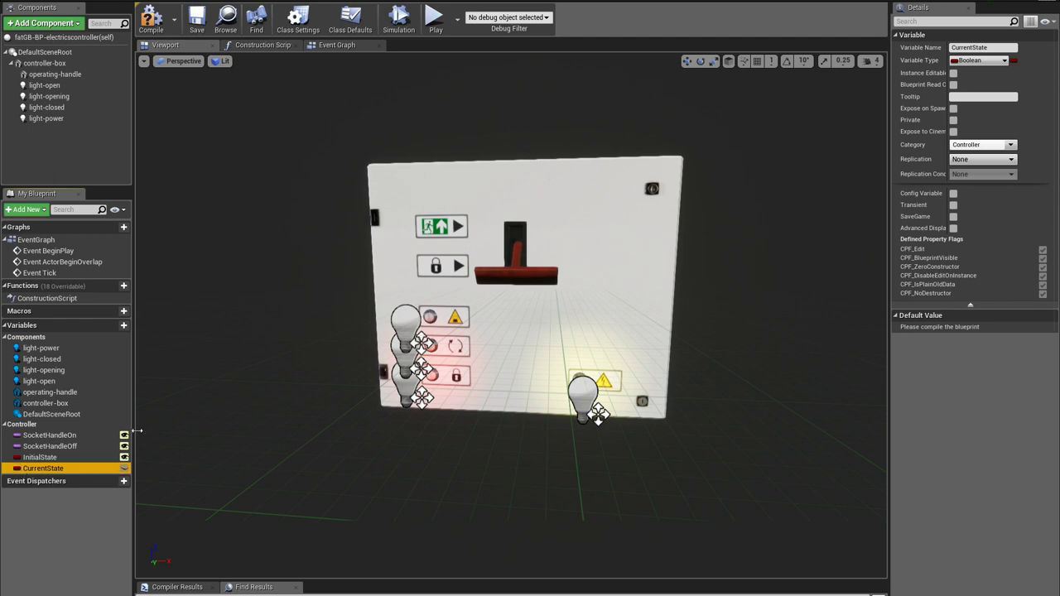
In the Construction Script, add a Set CurrentState node after the entry node and feed it from an InitialState getter
{"action": "left_click", "coordinate": [263, 44]}
{"action": "left_click_drag", "start_coordinate": [120, 467], "coordinate": [596, 338]}
{"action": "left_click", "coordinate": [689, 346]}
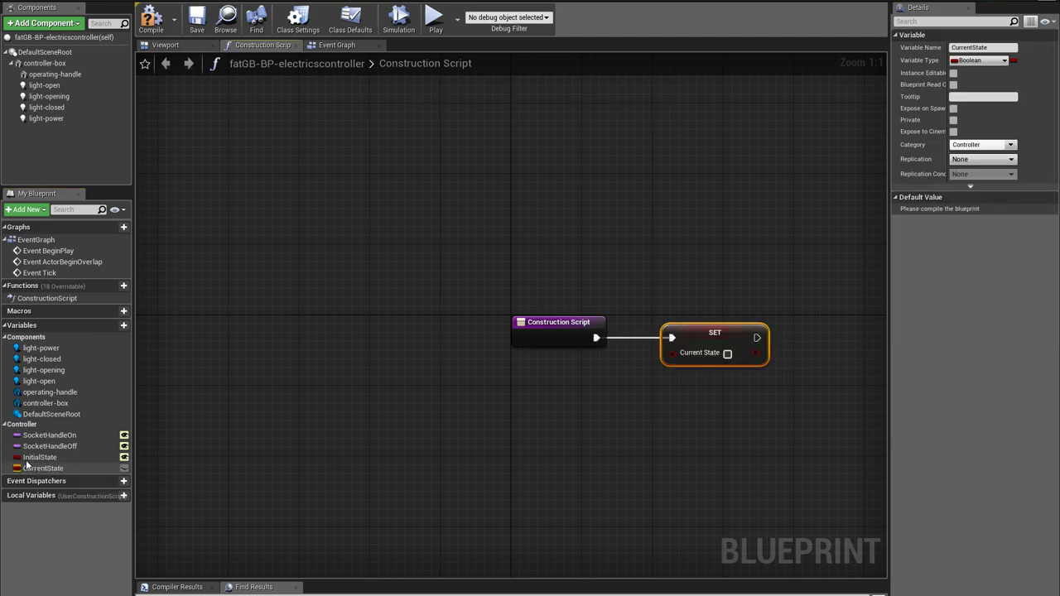
{"action": "left_click_drag", "start_coordinate": [40, 458], "coordinate": [670, 360]}
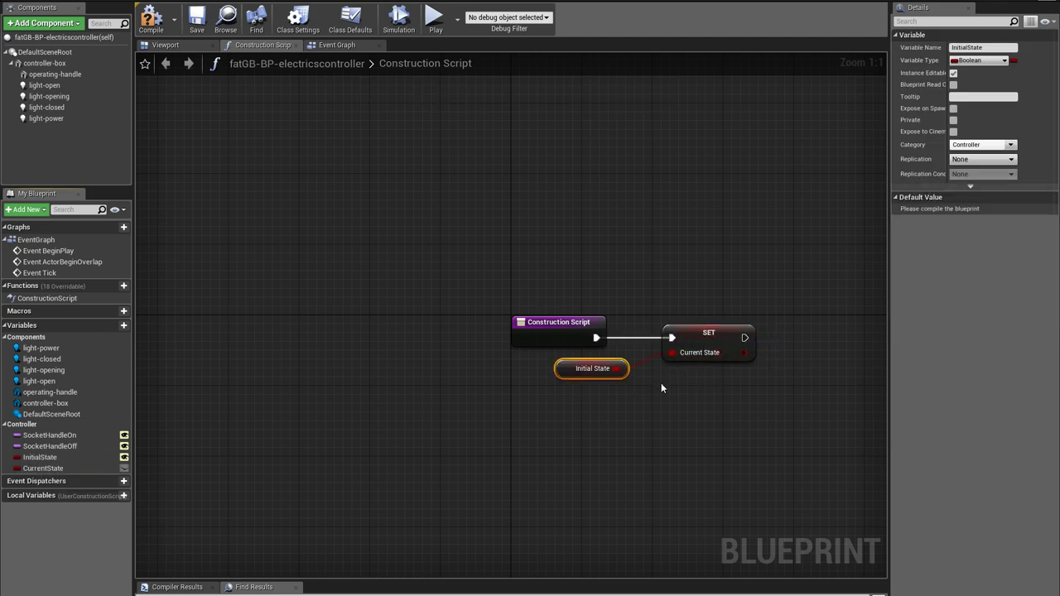
{"action": "left_click_drag", "start_coordinate": [568, 374], "coordinate": [558, 400]}
{"action": "left_click_drag", "start_coordinate": [559, 400], "coordinate": [559, 408]}
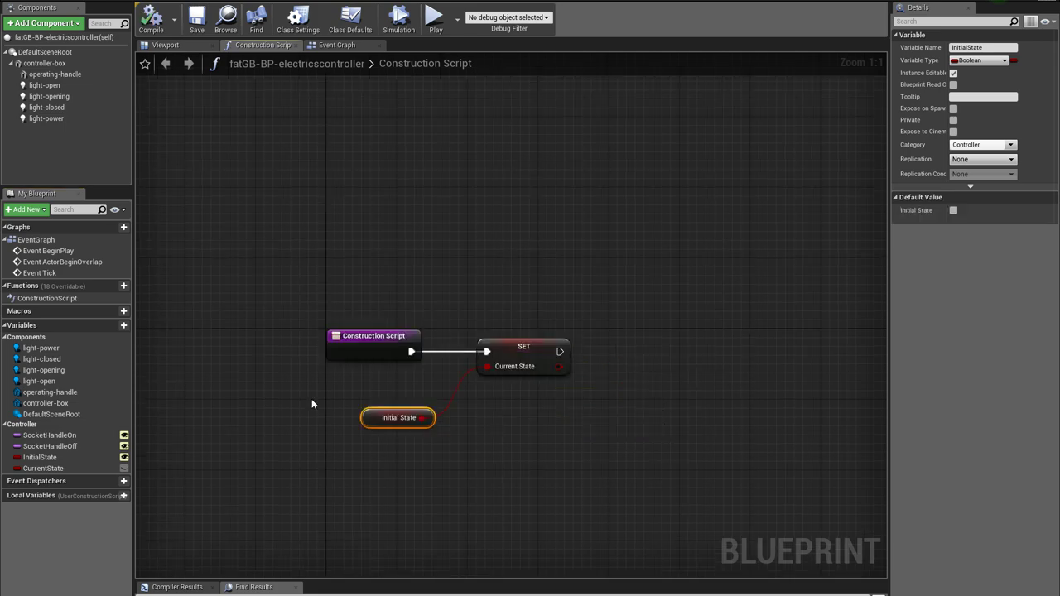
Duplicate the CurrentState variable to make two more Boolean variables named TargetState and Transitioning
{"action": "right_click", "coordinate": [50, 471]}
{"action": "left_click", "coordinate": [83, 484]}
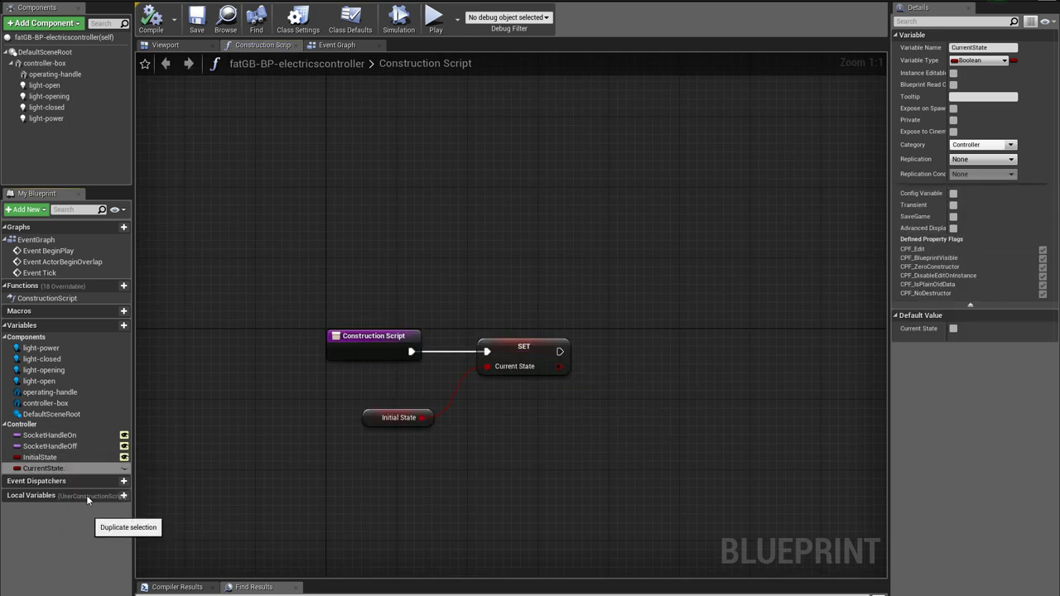
{"action": "type", "text": "TargetState"}
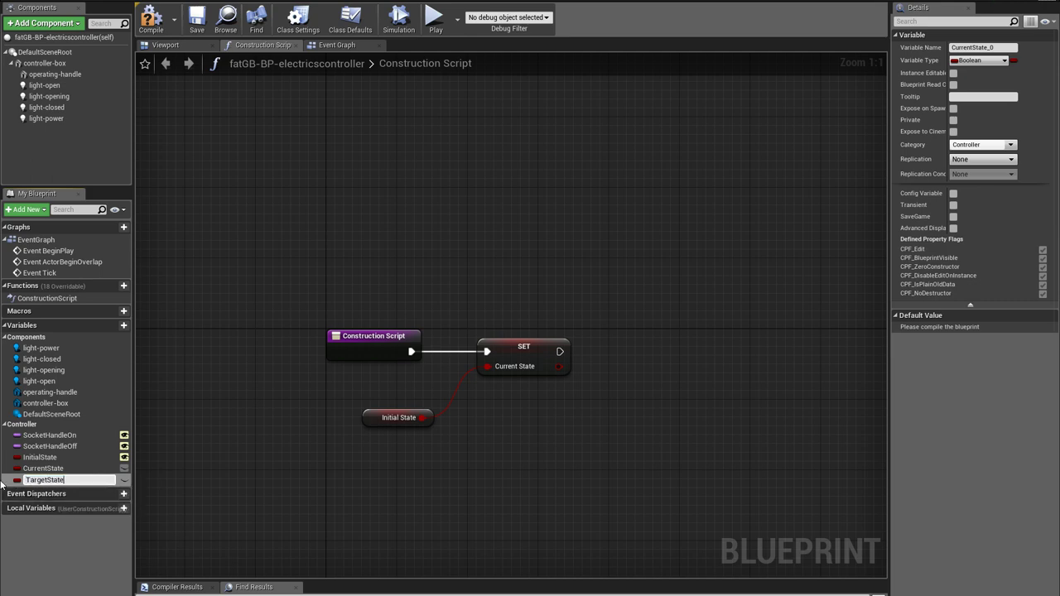
{"action": "key", "text": "Return"}
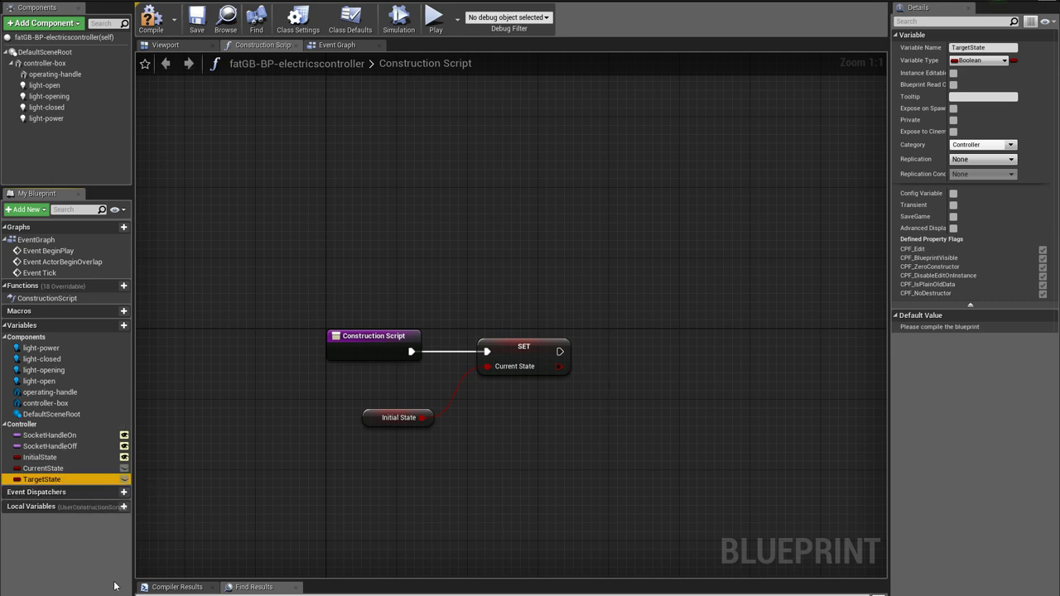
{"action": "right_click", "coordinate": [54, 480]}
{"action": "left_click", "coordinate": [83, 509]}
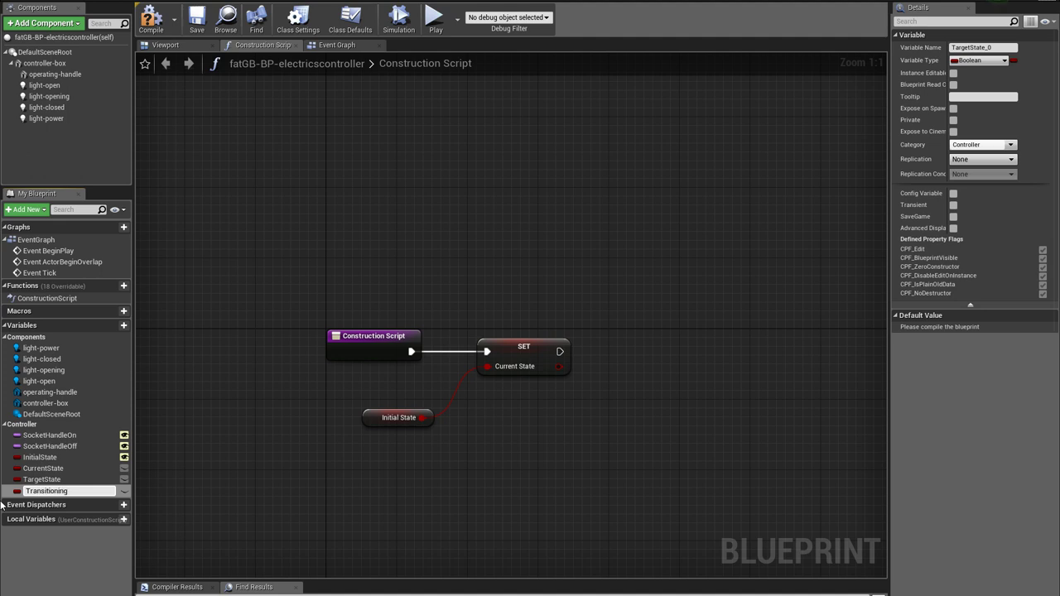
{"action": "key", "text": "Return"}
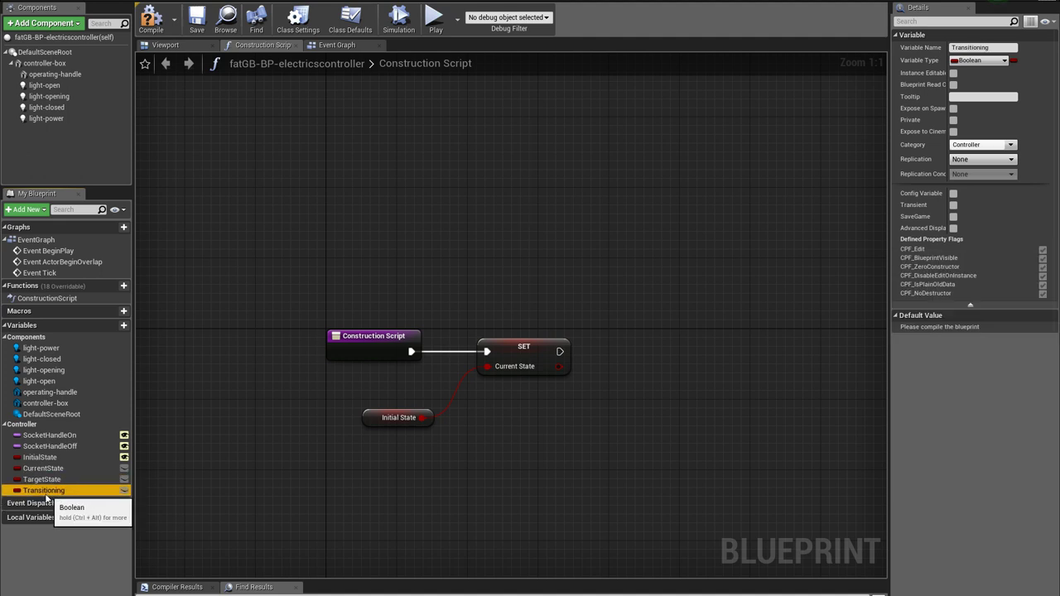
Chain a Set TargetState node after Set CurrentState and feed it from InitialState through a reroute node
{"action": "left_click_drag", "start_coordinate": [42, 480], "coordinate": [567, 354]}
{"action": "left_click", "coordinate": [652, 375]}
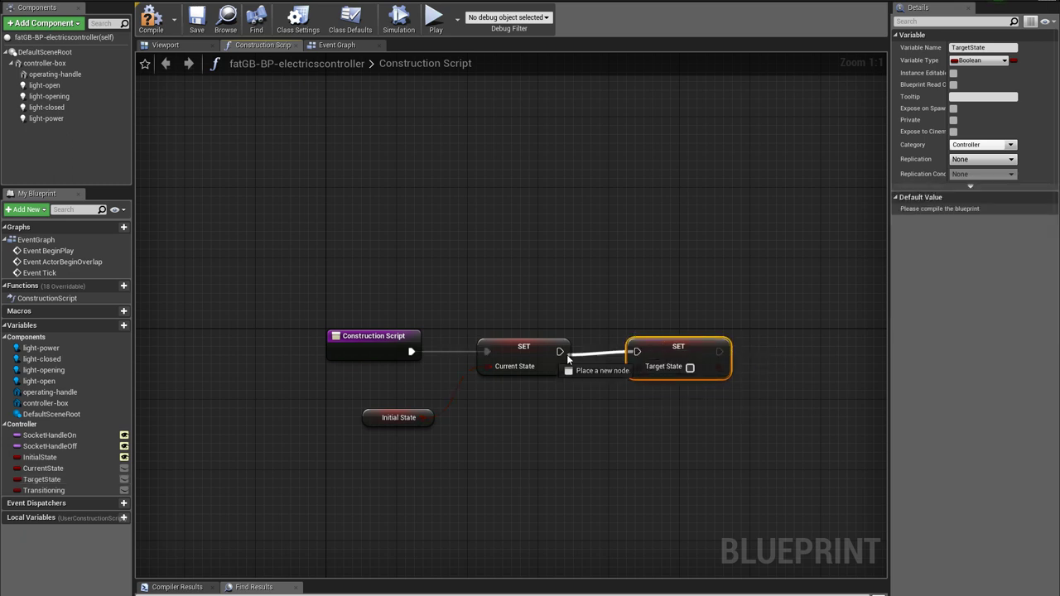
{"action": "left_click_drag", "start_coordinate": [423, 417], "coordinate": [637, 366]}
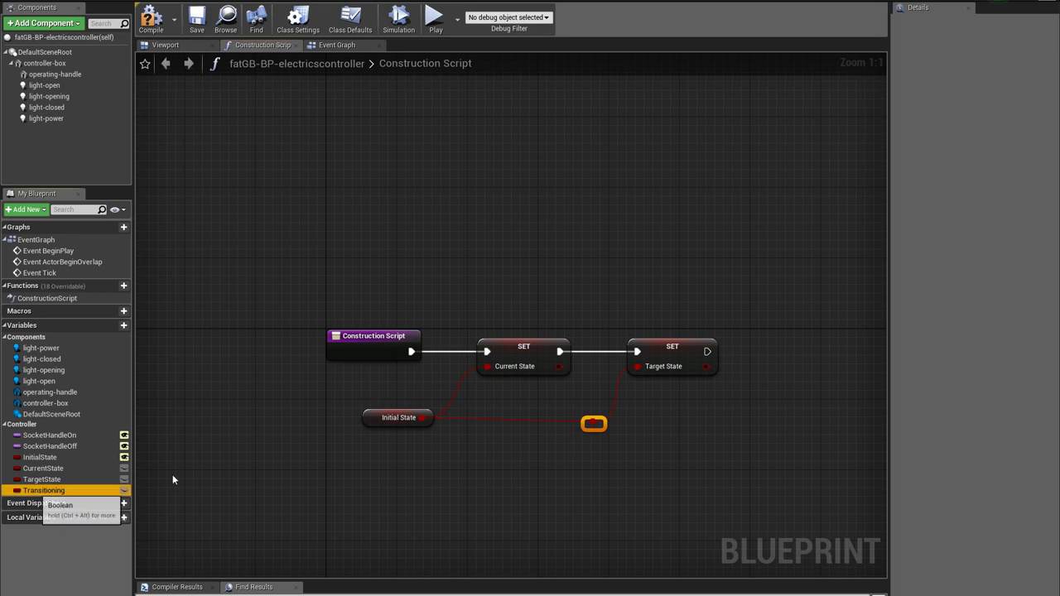
Chain a Set Transitioning node after Set TargetState, leaving its value false
{"action": "left_click_drag", "start_coordinate": [43, 490], "coordinate": [708, 354]}
{"action": "left_click", "coordinate": [816, 369]}
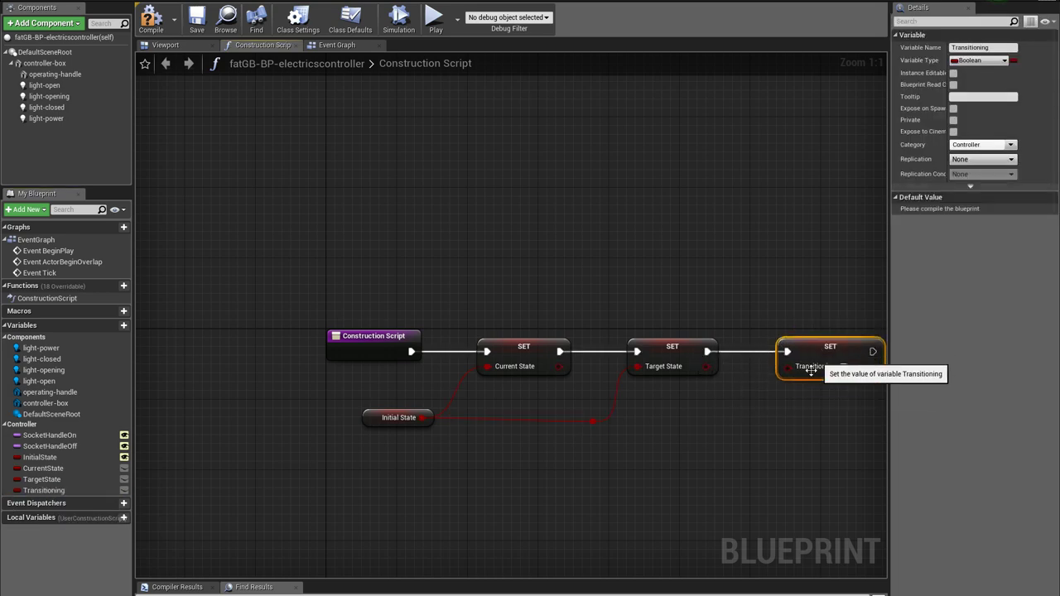
{"action": "right_click_drag", "start_coordinate": [775, 438], "coordinate": [651, 433]}
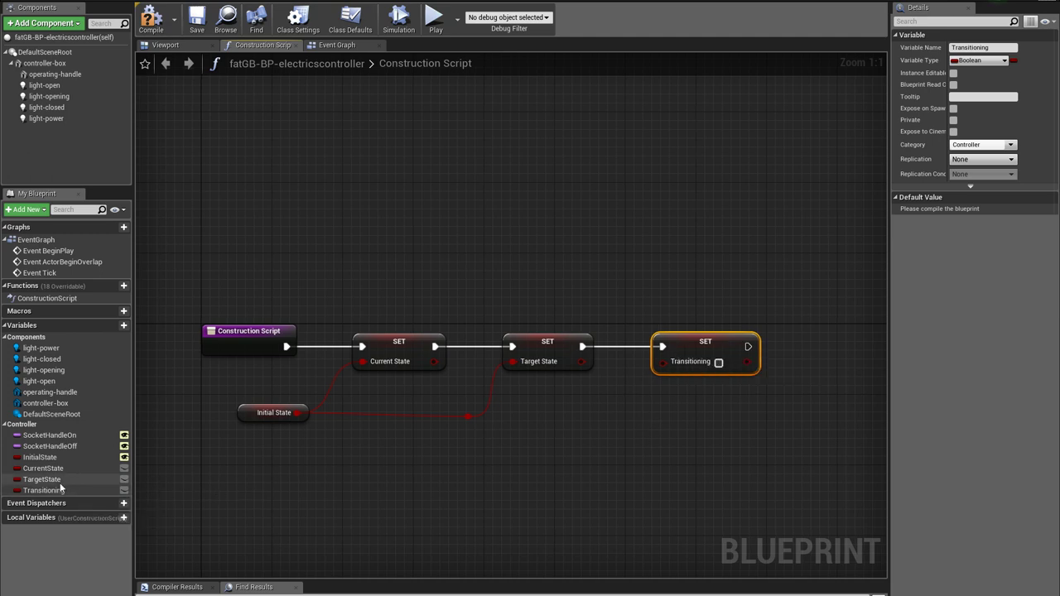
Duplicate the Transitioning variable as TransitionProgress, change its type to Float and set its value range to 0–1
{"action": "right_click", "coordinate": [31, 493]}
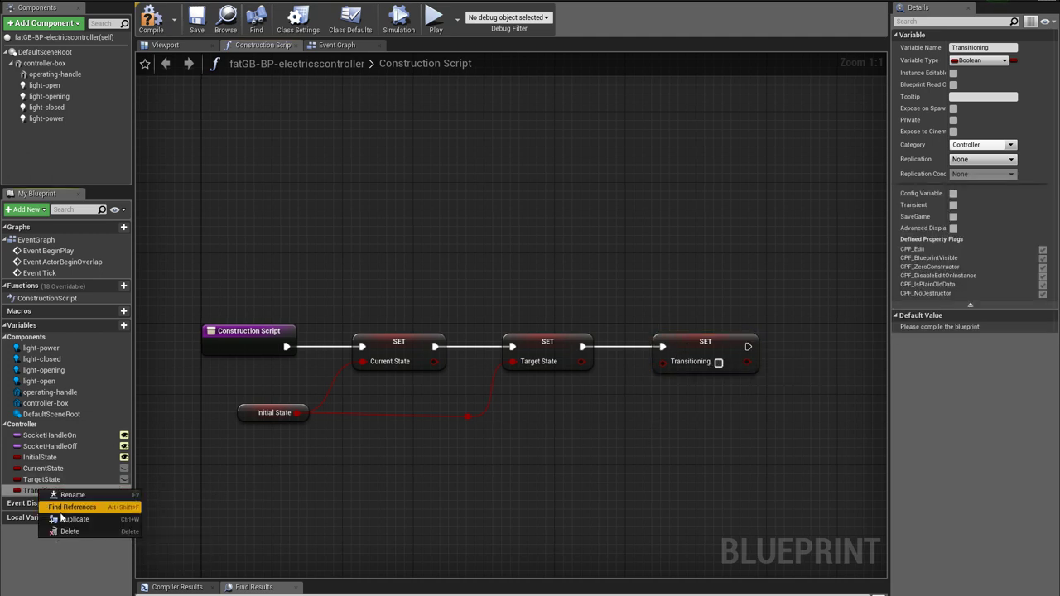
{"action": "left_click", "coordinate": [75, 503]}
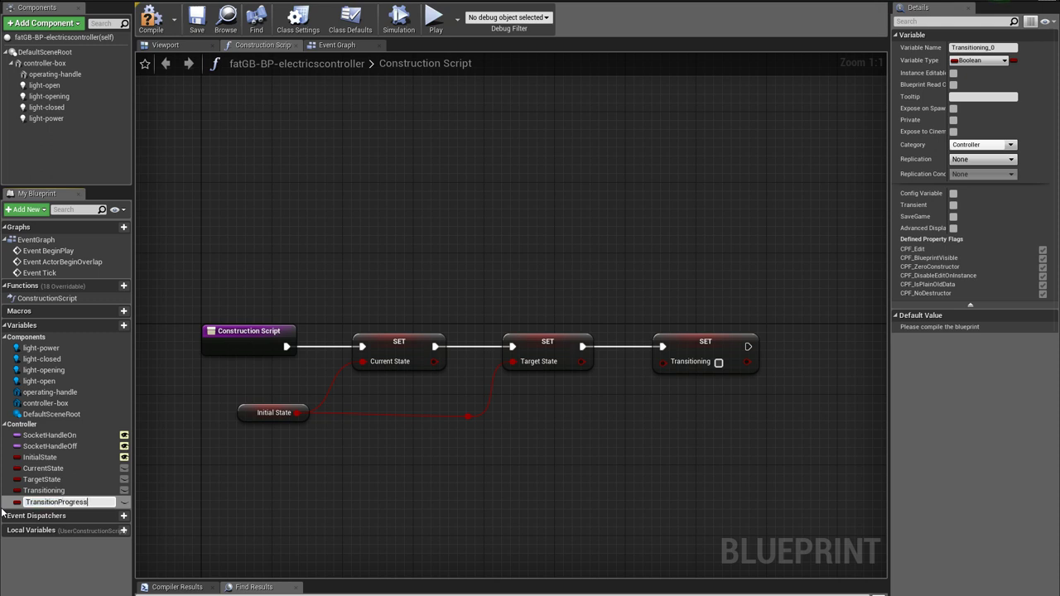
{"action": "type", "text": "TransitionProgress"}
{"action": "key", "text": "Return"}
{"action": "left_click", "coordinate": [979, 61]}
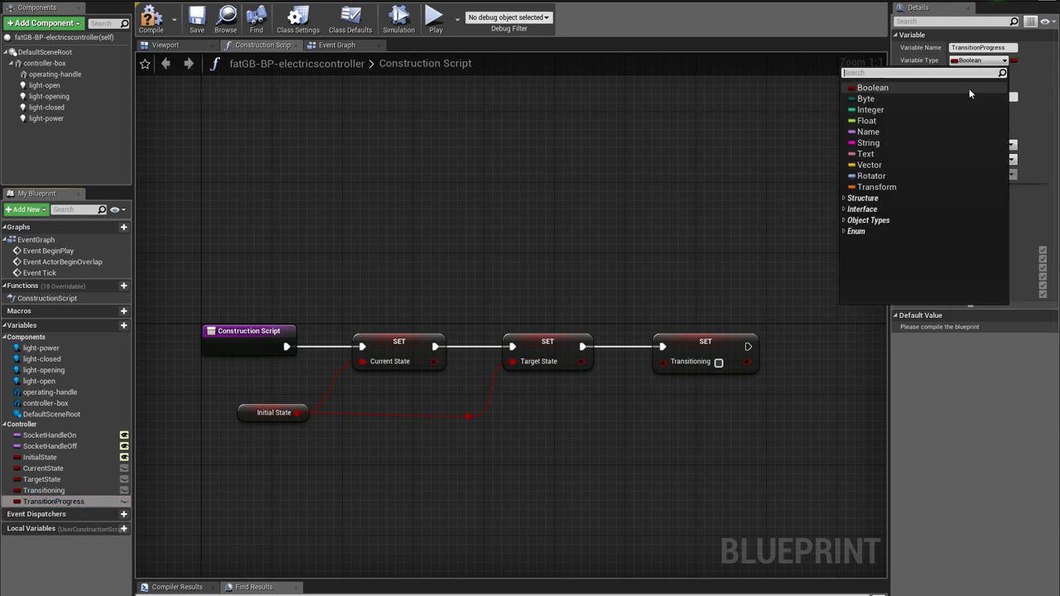
{"action": "left_click", "coordinate": [887, 121]}
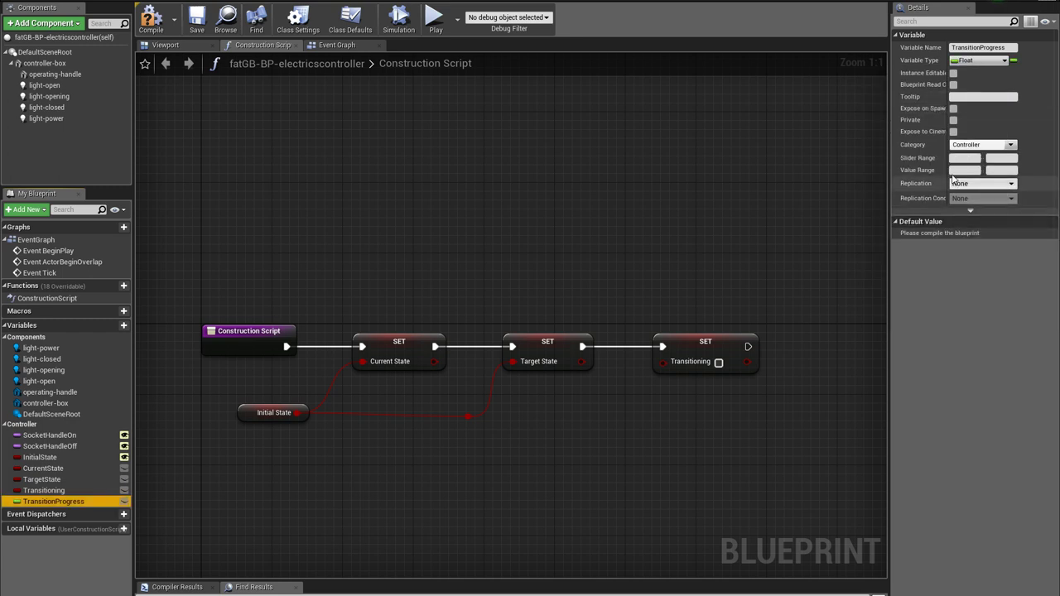
{"action": "left_click", "coordinate": [953, 170]}
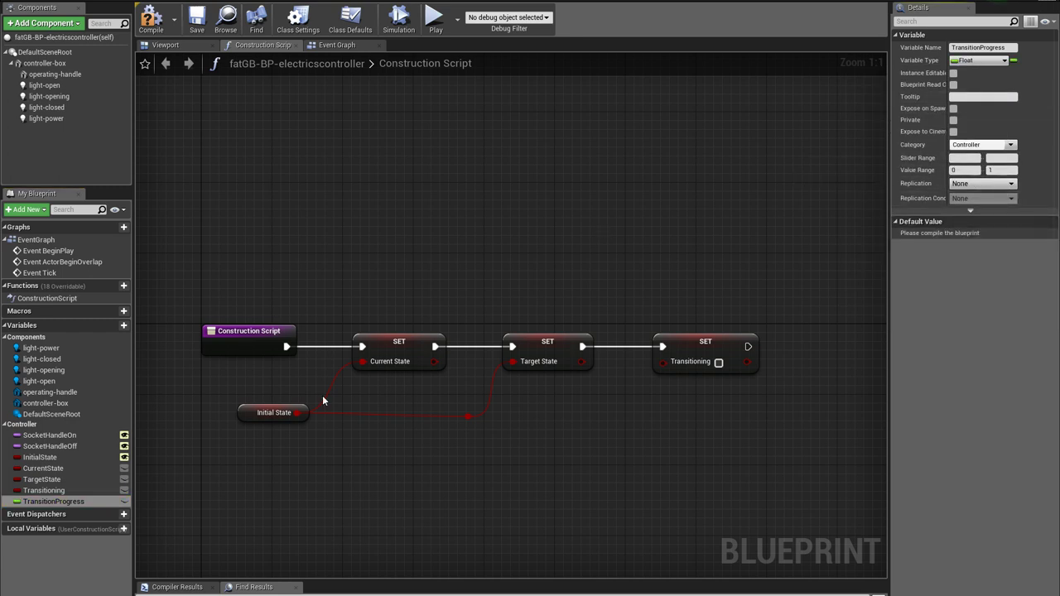
Rename the TransitionProgress variable as LeverState and give it a tooltip explaining the range, starting with "0 = fully closed"
{"action": "double_click", "coordinate": [54, 501]}
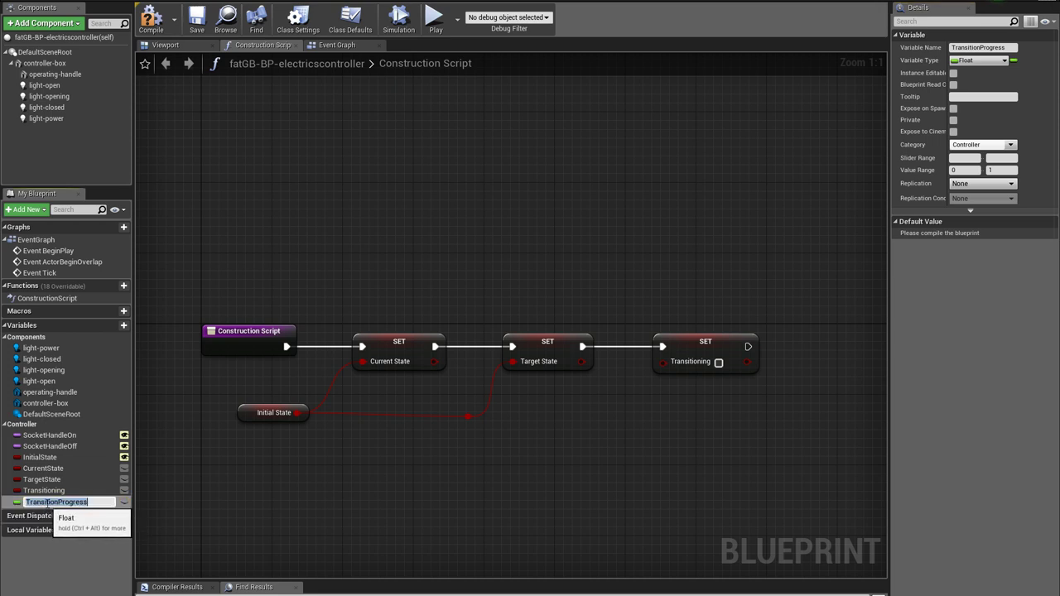
{"action": "type", "text": "LeverState"}
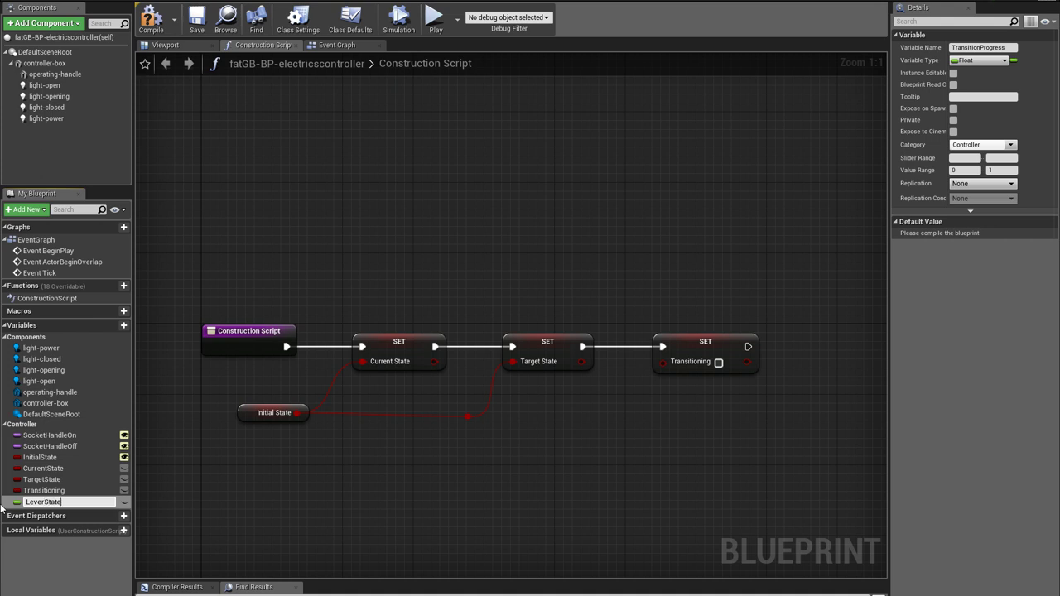
{"action": "key", "text": "Return"}
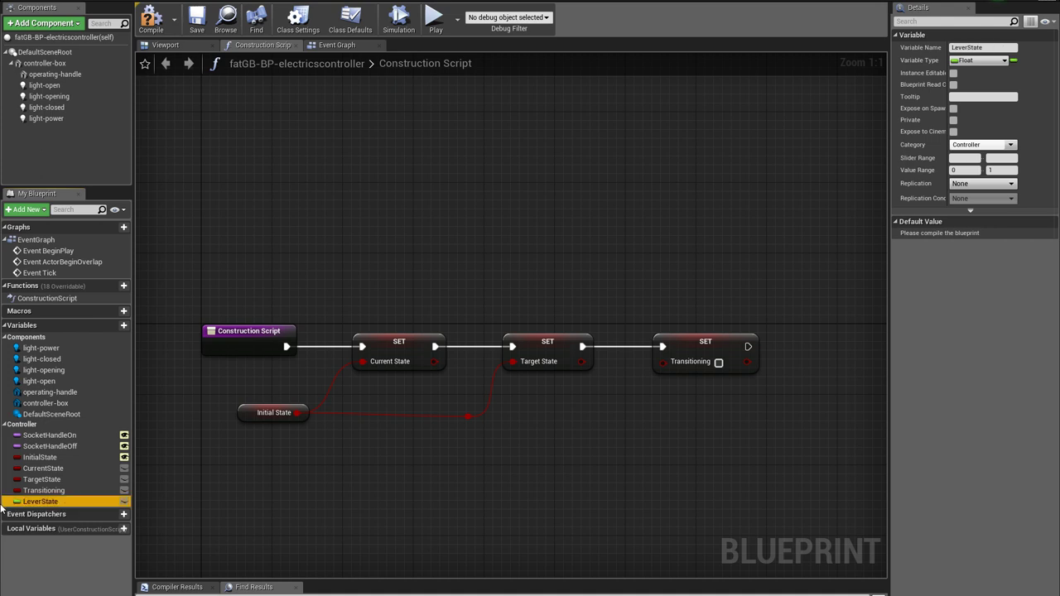
{"action": "left_click", "coordinate": [982, 97]}
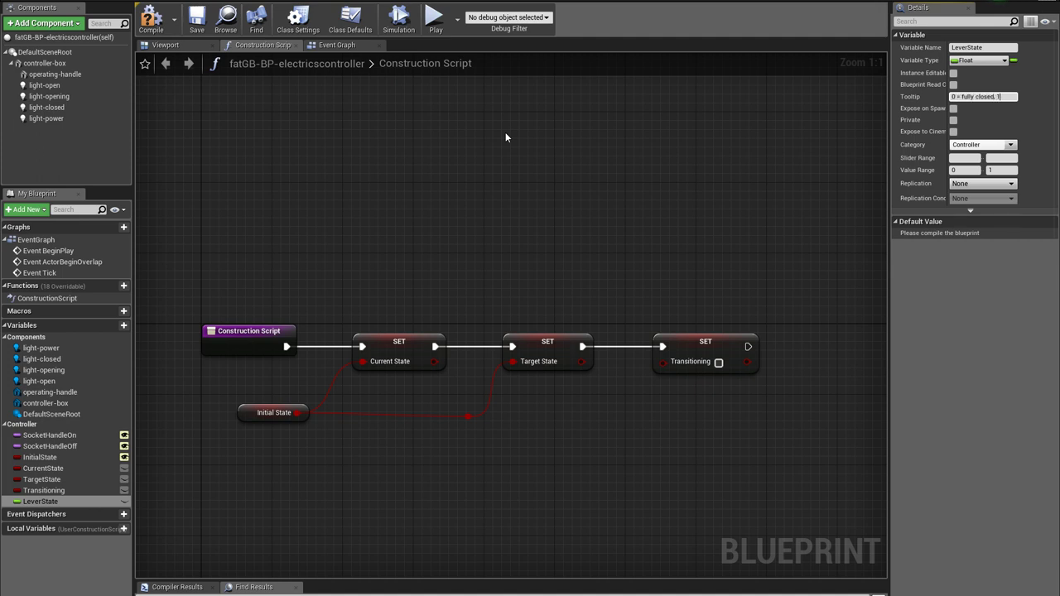
{"action": "key", "text": "Return"}
Duplicate the LeverState variable as LeverSpeed and make the copy instance editable
{"action": "right_click", "coordinate": [33, 503]}
{"action": "left_click", "coordinate": [67, 533]}
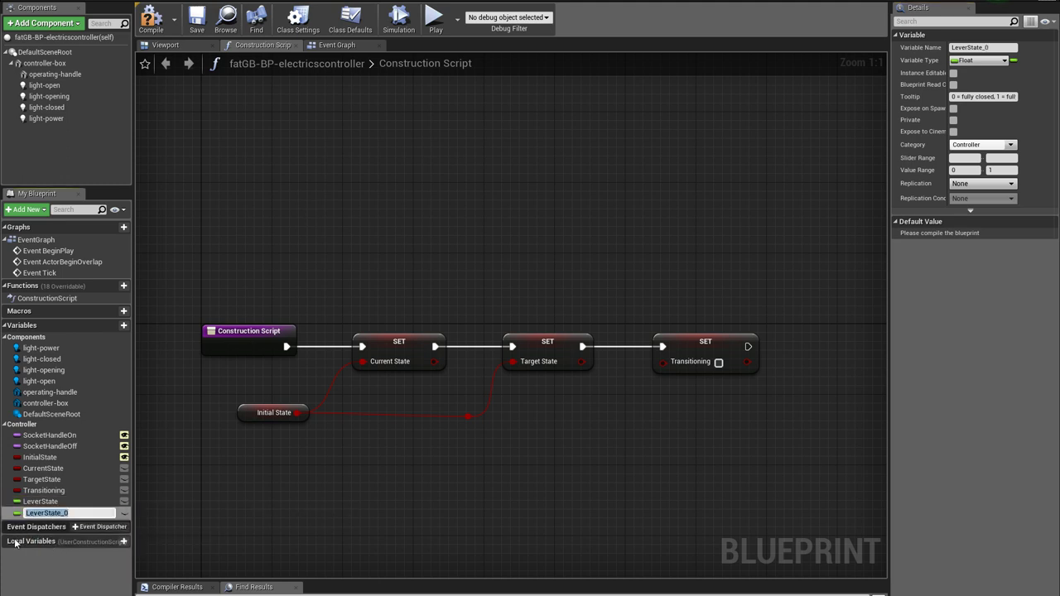
{"action": "type", "text": "LeverSpeed"}
{"action": "key", "text": "Return"}
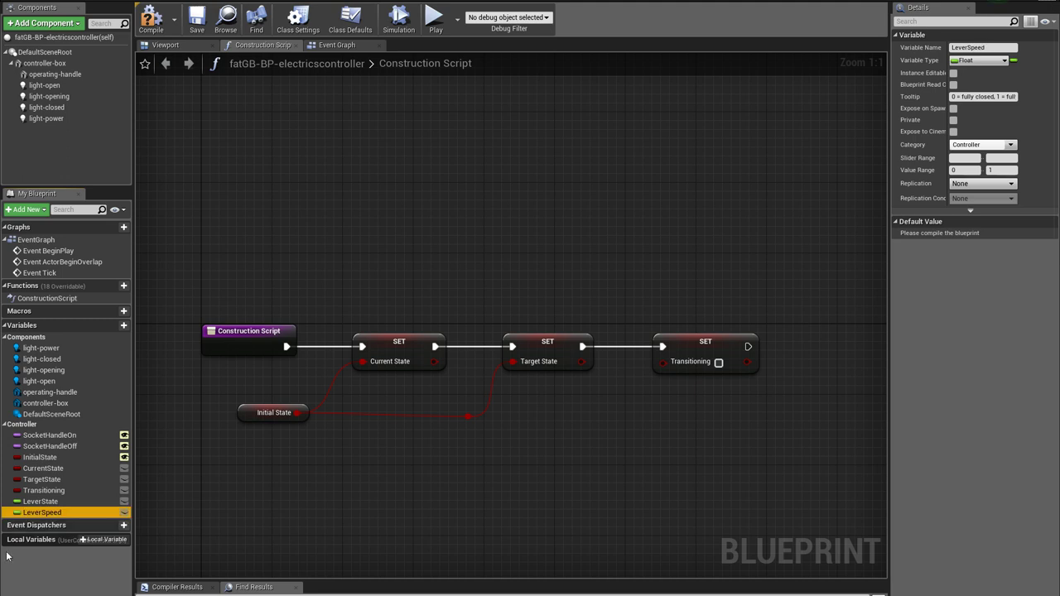
{"action": "left_click", "coordinate": [123, 512]}
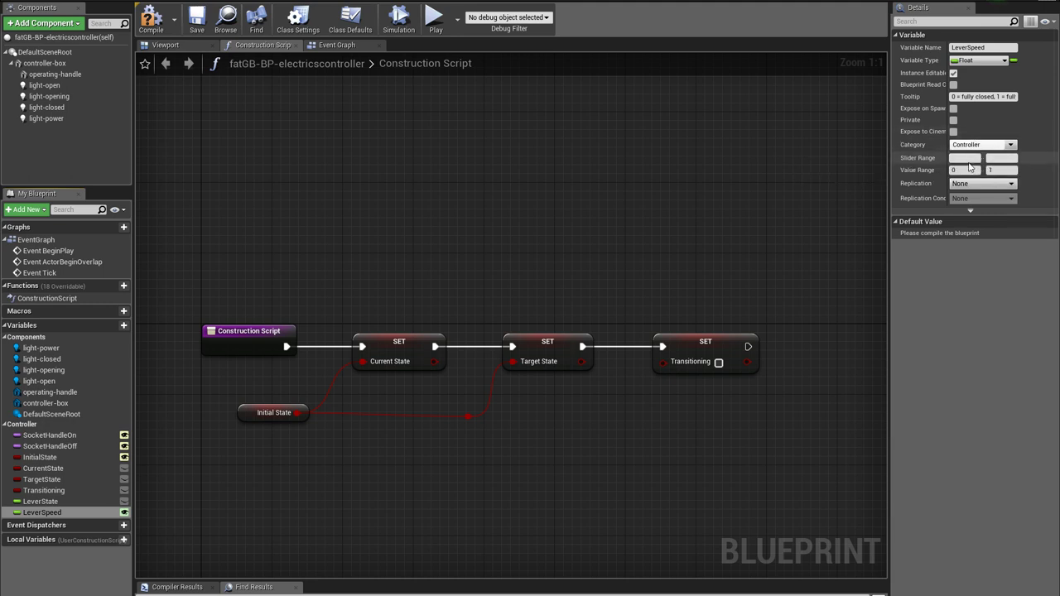
Compile the Blueprint and set LeverSpeed's default value to 0.1
{"action": "left_click", "coordinate": [151, 18]}
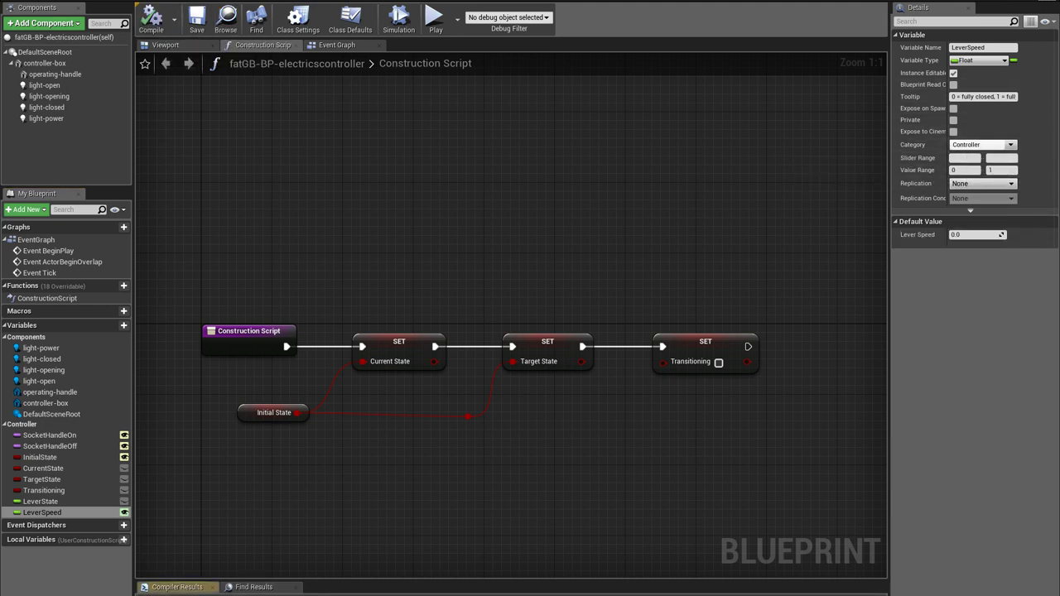
{"action": "left_click", "coordinate": [961, 235]}
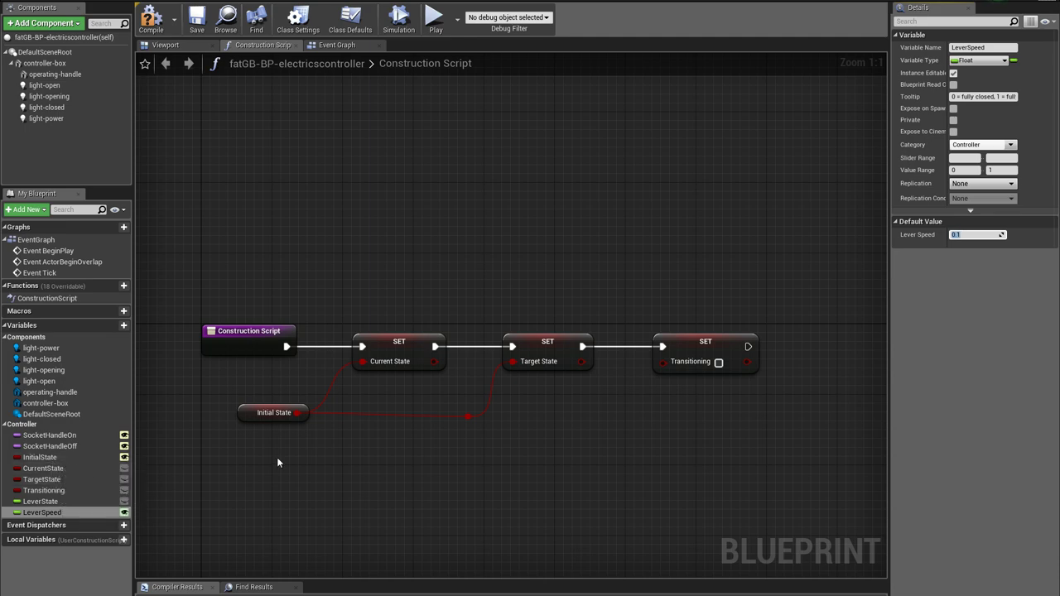
{"action": "scroll", "coordinate": [311, 187], "scroll_direction": "down", "scroll_amount": 3}
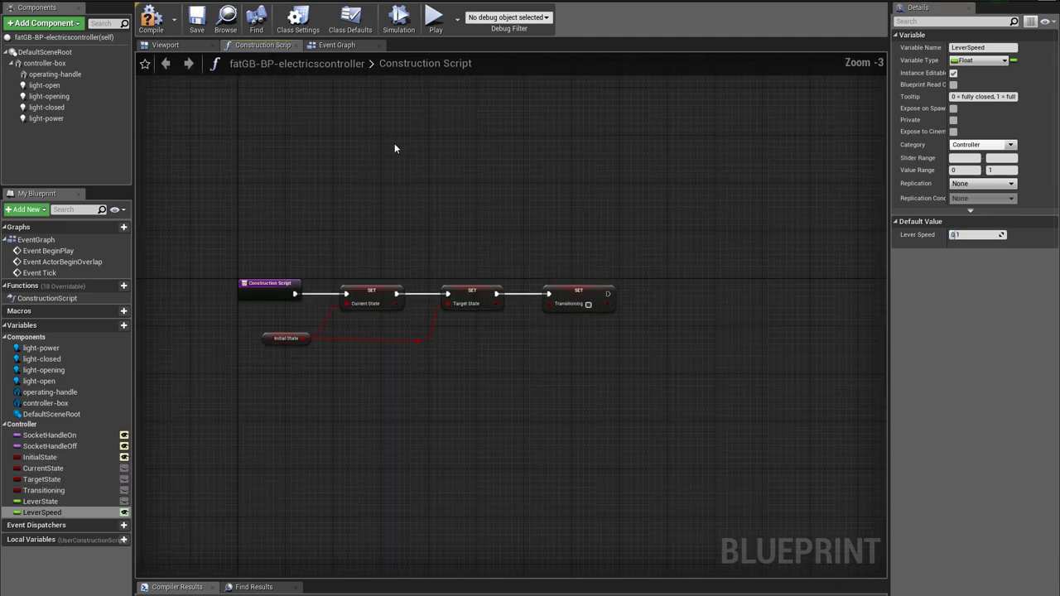
{"action": "scroll", "coordinate": [395, 149], "scroll_direction": "up", "scroll_amount": 2}
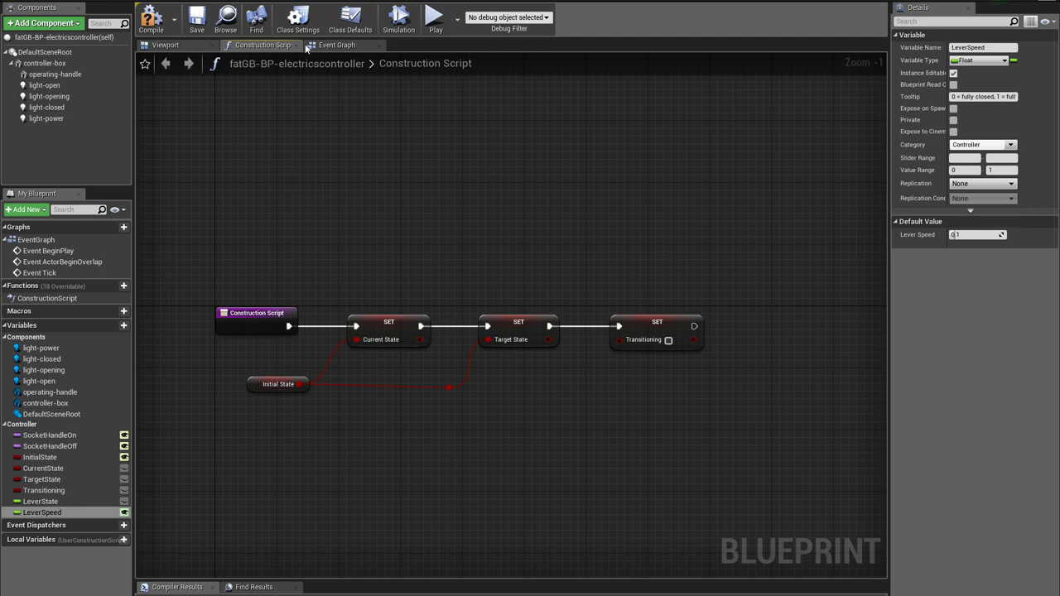
Add a Box Collision component to the Blueprint, keeping the default name Box, with the controller shown in the viewport
{"action": "left_click", "coordinate": [164, 44]}
{"action": "mouse_move", "coordinate": [455, 290]}
{"action": "right_mouse_down"}
{"action": "mouse_move", "coordinate": [356, 290]}
{"action": "mouse_move", "coordinate": [439, 257]}
{"action": "mouse_move", "coordinate": [455, 289]}
{"action": "right_mouse_up"}
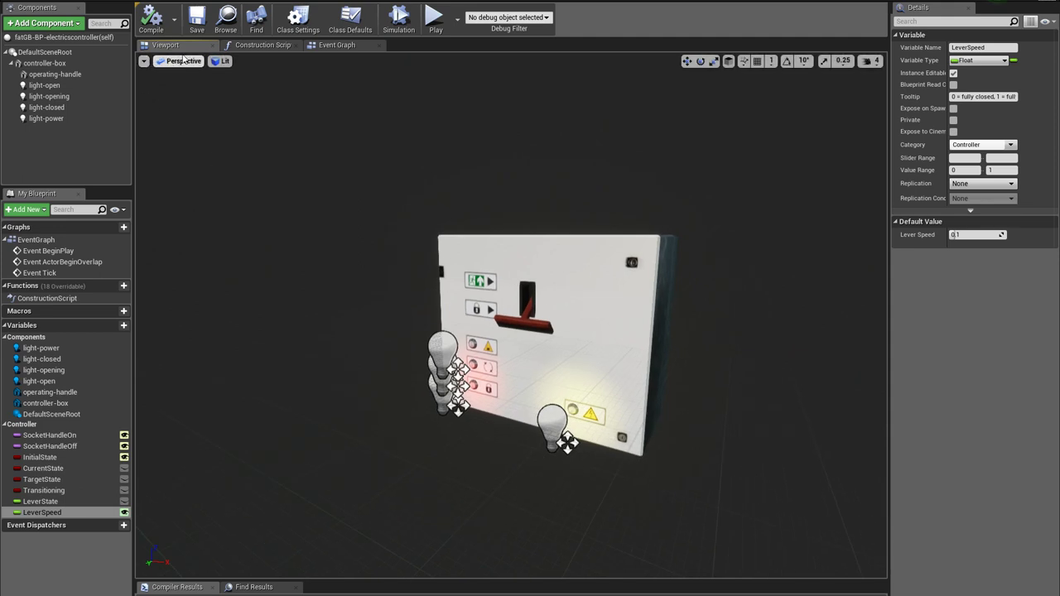
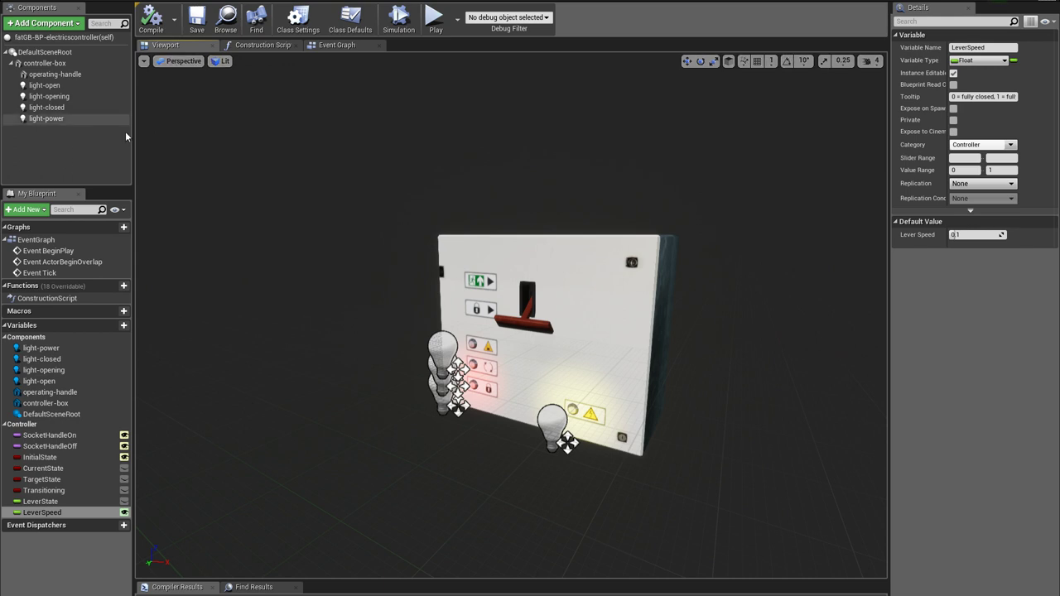
{"action": "left_click", "coordinate": [45, 22]}
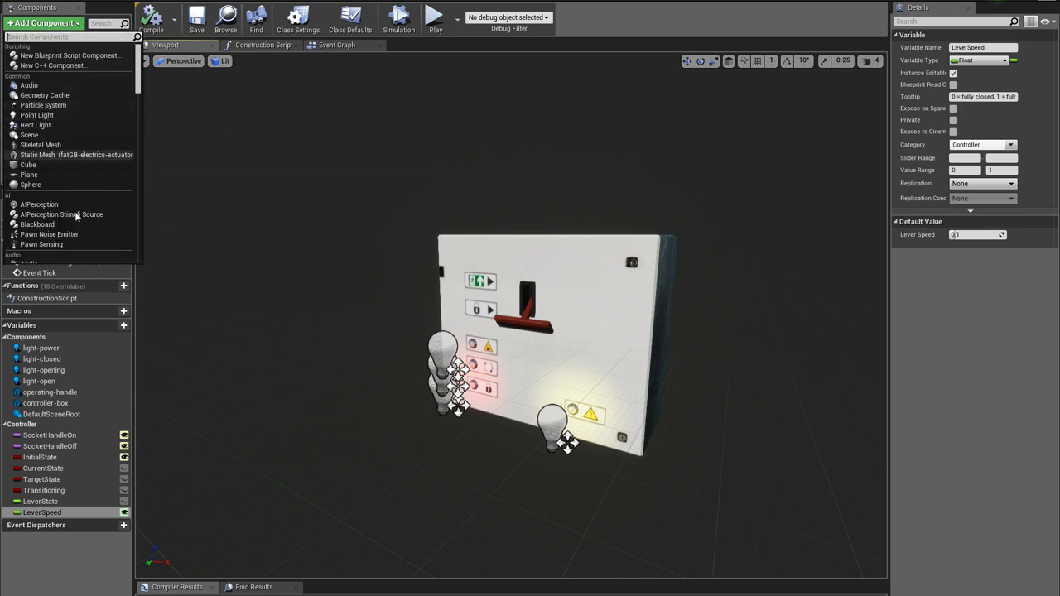
{"action": "type", "text": "trigg"}
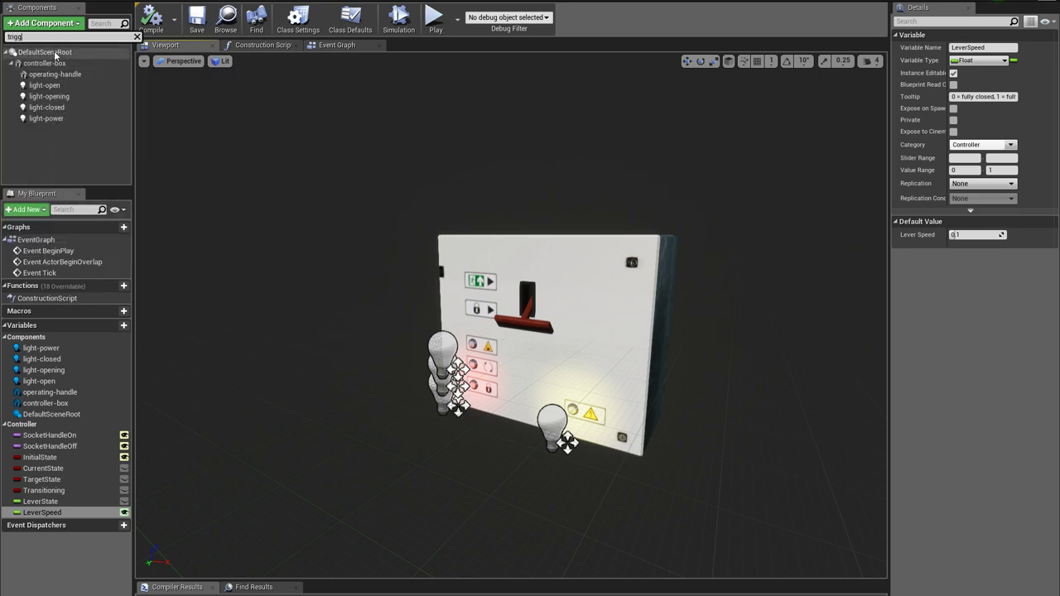
{"action": "left_click", "coordinate": [31, 23]}
{"action": "type", "text": "trig"}
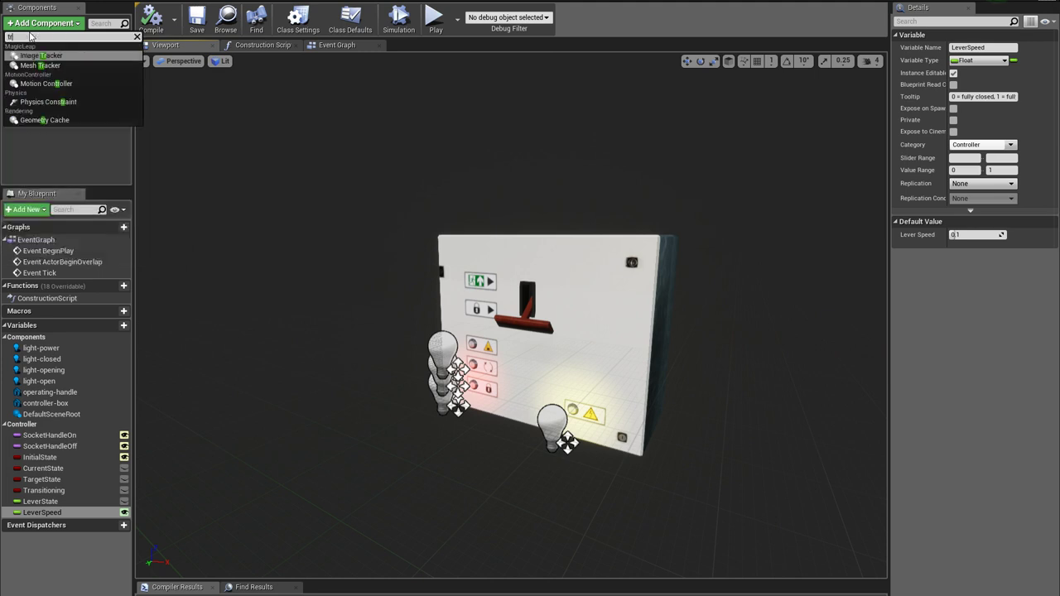
{"action": "key", "text": "BackSpace"}
{"action": "key", "text": "BackSpace"}
{"action": "key", "text": "BackSpace"}
{"action": "key", "text": "BackSpace"}
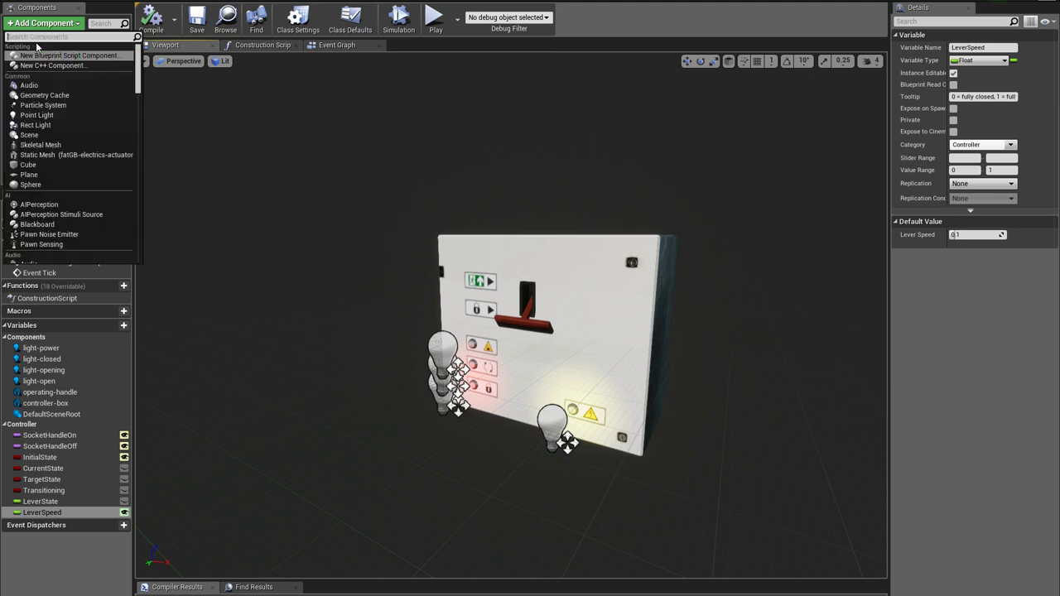
{"action": "type", "text": "col"}
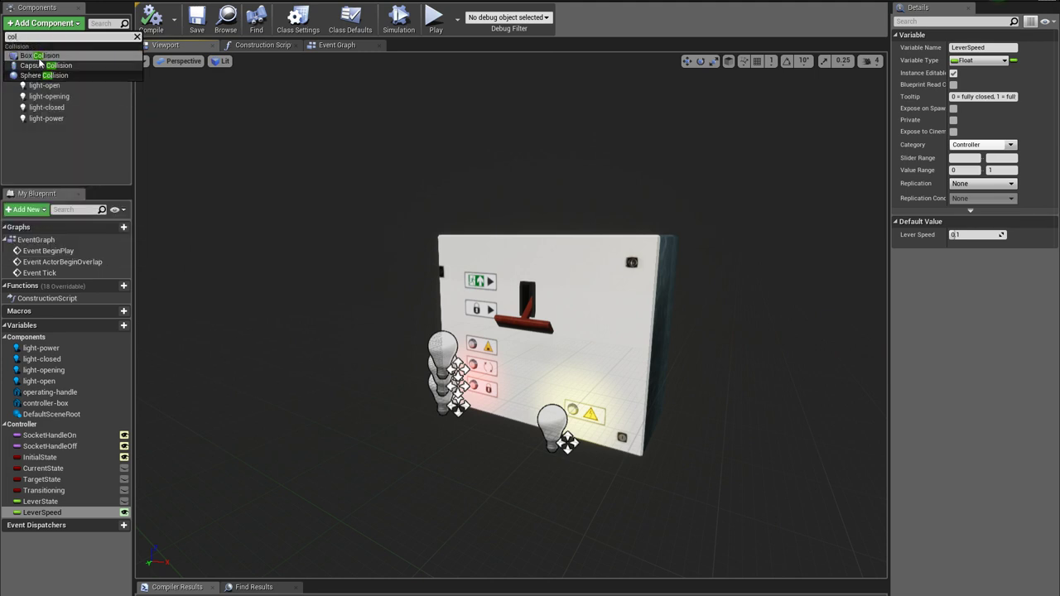
{"action": "left_click", "coordinate": [39, 56]}
{"action": "key", "text": "Return"}
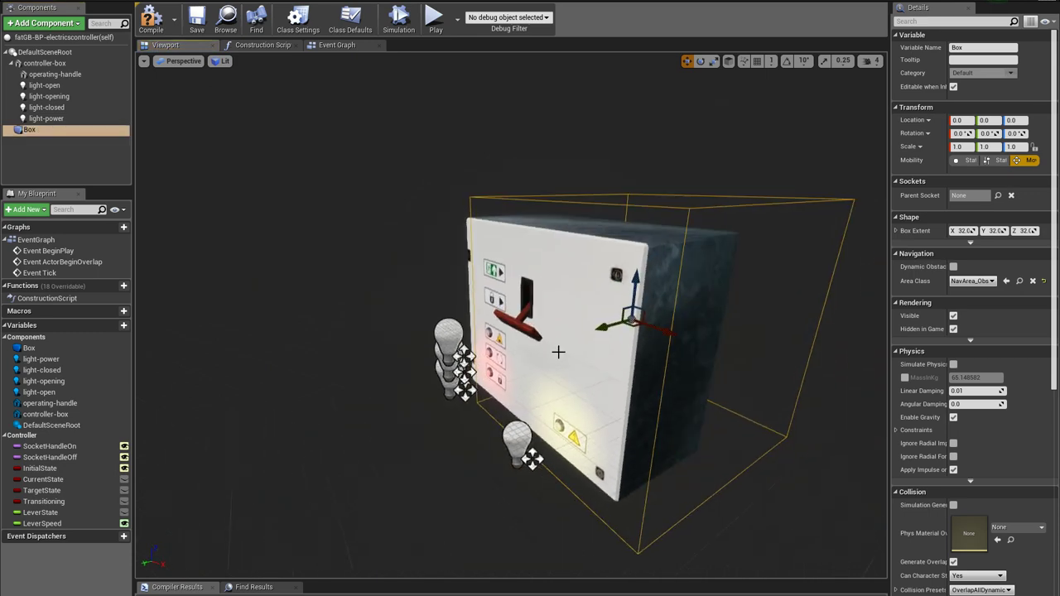
Move the collision box towards the controller's front face, to about X -12.6, Y 34.9, Z 5.9
{"action": "left_click_drag", "start_coordinate": [607, 329], "coordinate": [575, 349]}
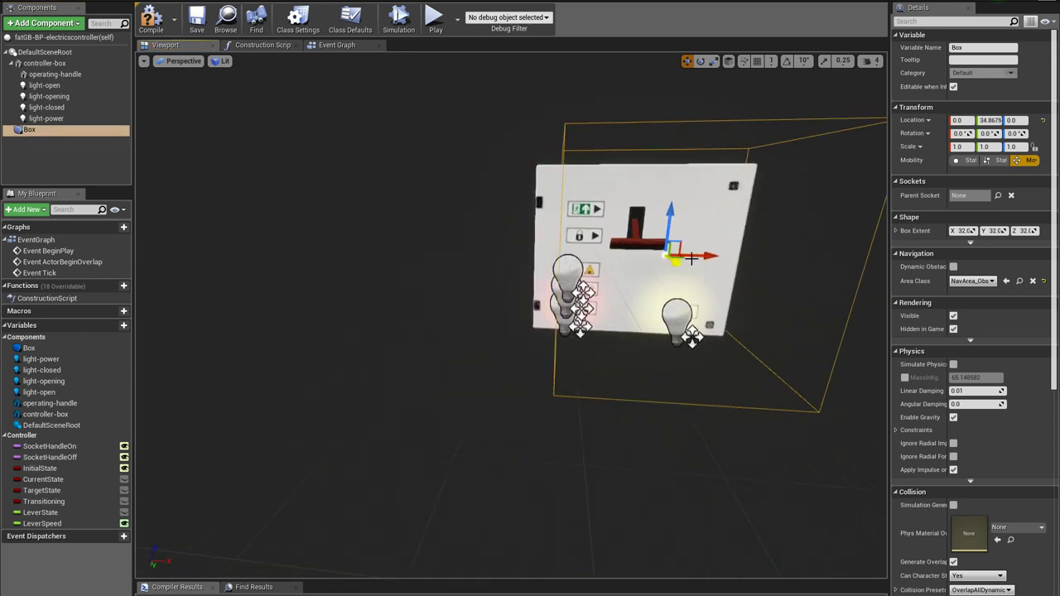
{"action": "left_click_drag", "start_coordinate": [691, 258], "coordinate": [651, 257]}
{"action": "left_click_drag", "start_coordinate": [630, 220], "coordinate": [628, 201]}
Scale the collision box to about 0.58 in X and 0.57 in Y and move it forward to about Y 46
{"action": "key", "text": "r"}
{"action": "left_click_drag", "start_coordinate": [667, 238], "coordinate": [634, 238]}
{"action": "left_click_drag", "start_coordinate": [634, 238], "coordinate": [745, 240], "text": "alt"}
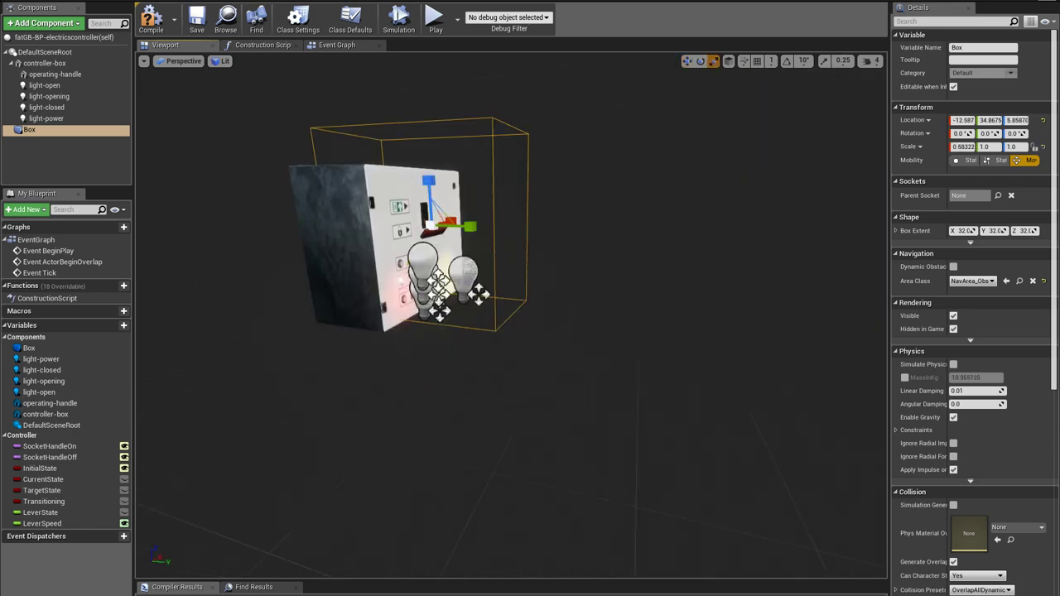
{"action": "mouse_move", "coordinate": [469, 226]}
{"action": "left_mouse_down"}
{"action": "mouse_move", "coordinate": [436, 228]}
{"action": "mouse_move", "coordinate": [519, 236]}
{"action": "mouse_move", "coordinate": [482, 237]}
{"action": "left_mouse_up"}
{"action": "key", "text": "w"}
{"action": "right_click_drag", "start_coordinate": [542, 317], "coordinate": [323, 323]}
{"action": "mouse_move", "coordinate": [508, 226]}
{"action": "right_mouse_down"}
{"action": "mouse_move", "coordinate": [492, 273]}
{"action": "mouse_move", "coordinate": [508, 226]}
{"action": "right_mouse_up"}
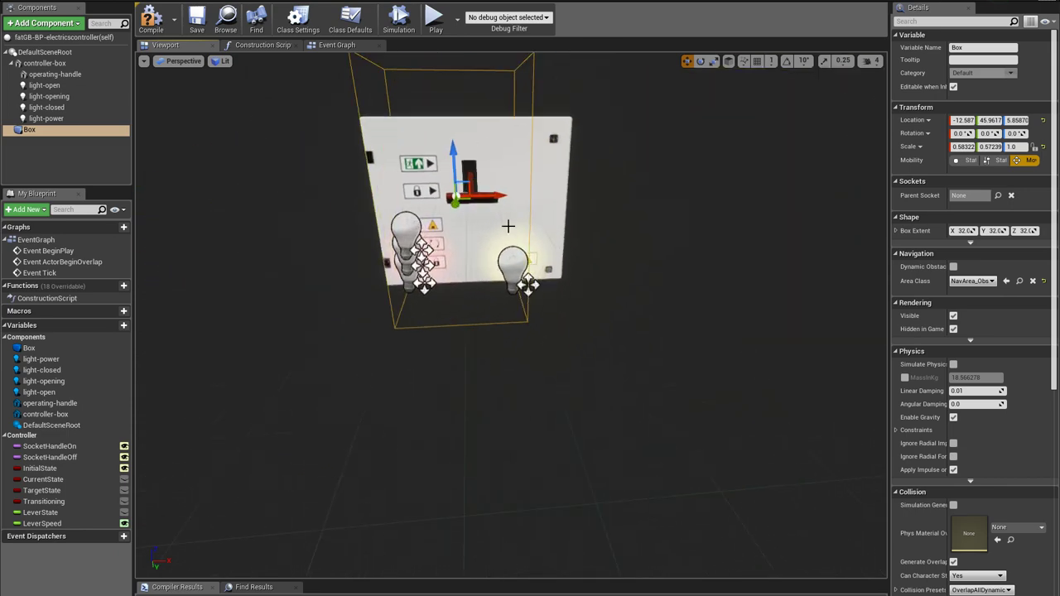
Fit the collision box around the controller's front, scaled about 0.82 in X and 1.06 in Z, at about X -8.8, Z -1.2
{"action": "left_click_drag", "start_coordinate": [489, 193], "coordinate": [530, 194]}
{"action": "left_click_drag", "start_coordinate": [468, 150], "coordinate": [469, 182]}
{"action": "key", "text": "w"}
{"action": "key", "text": "r"}
{"action": "key", "text": "w"}
{"action": "key", "text": "r"}
{"action": "left_click_drag", "start_coordinate": [469, 166], "coordinate": [469, 169]}
{"action": "right_click_drag", "start_coordinate": [468, 191], "coordinate": [593, 381]}
{"action": "key", "text": "w"}
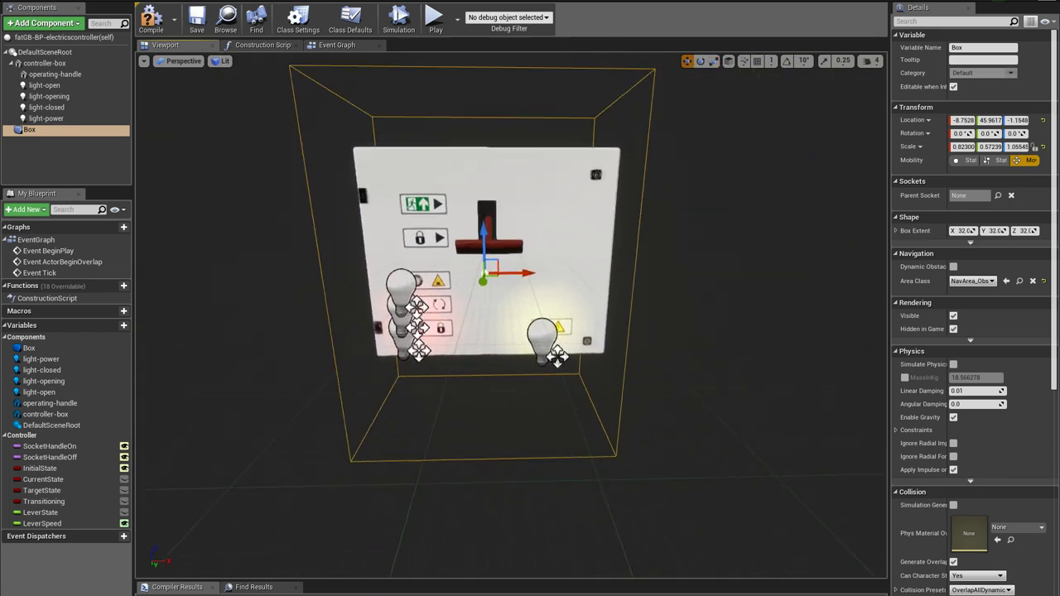
{"action": "left_click_drag", "start_coordinate": [536, 387], "coordinate": [501, 403], "text": "alt"}
Create a new function named UpdateLeverState and move its entry node to the upper left of the graph
{"action": "left_click", "coordinate": [336, 45]}
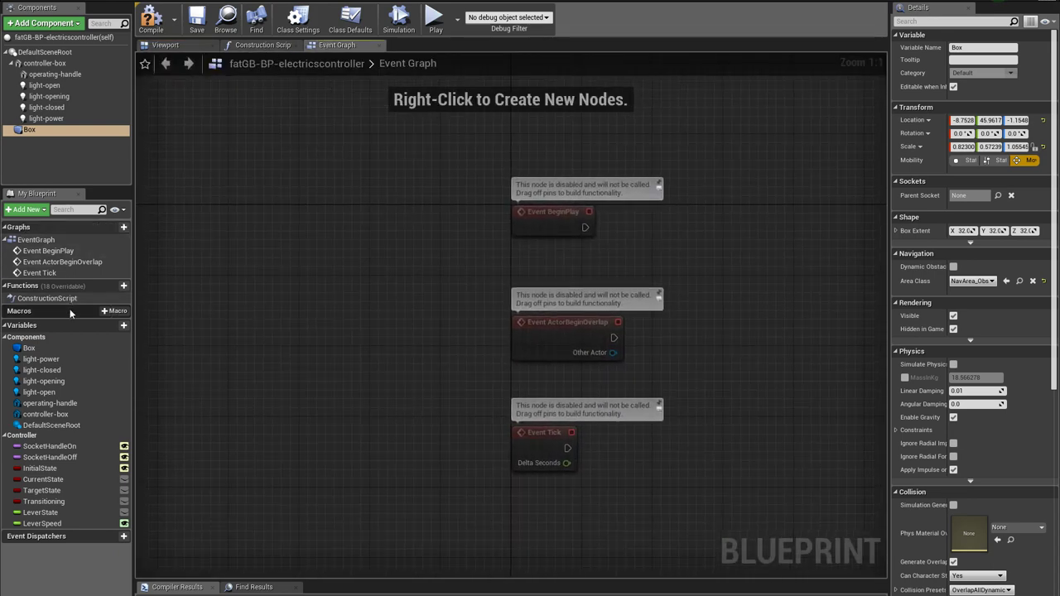
{"action": "left_click", "coordinate": [113, 286]}
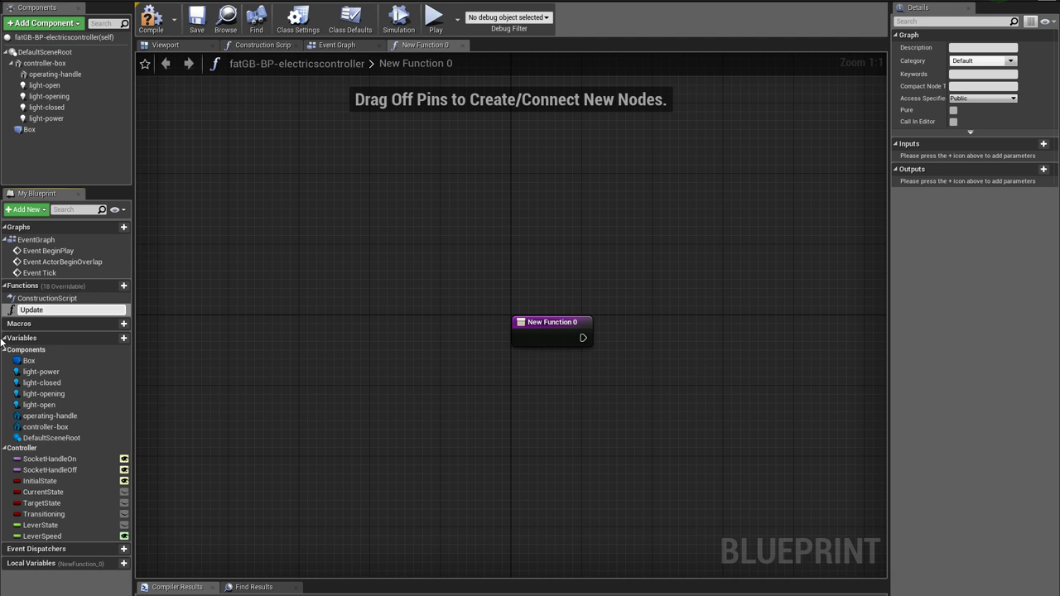
{"action": "type", "text": "UpdateLeverState"}
{"action": "key", "text": "Return"}
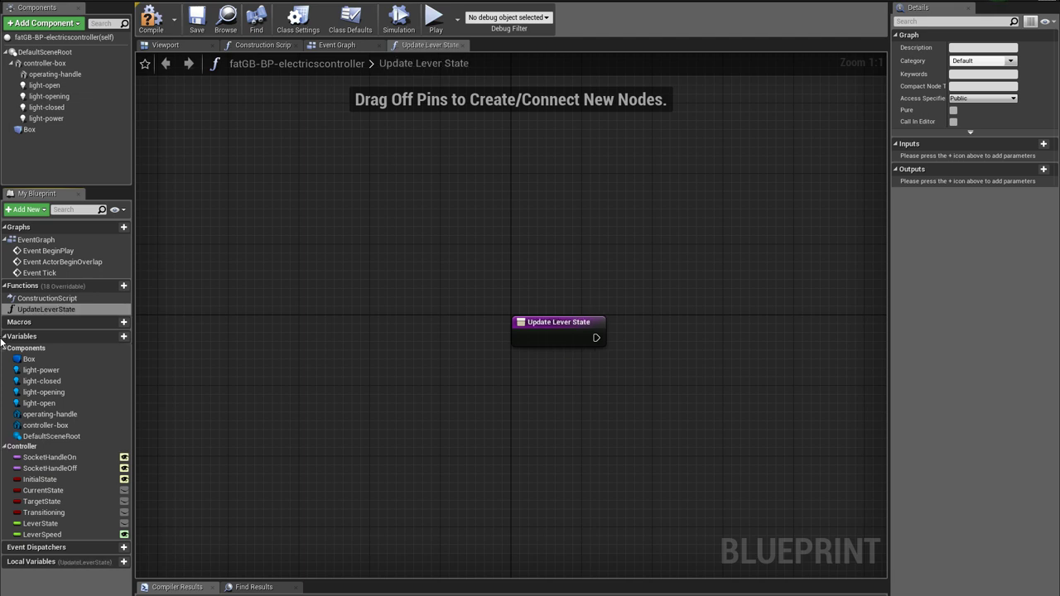
{"action": "left_click_drag", "start_coordinate": [519, 322], "coordinate": [324, 269]}
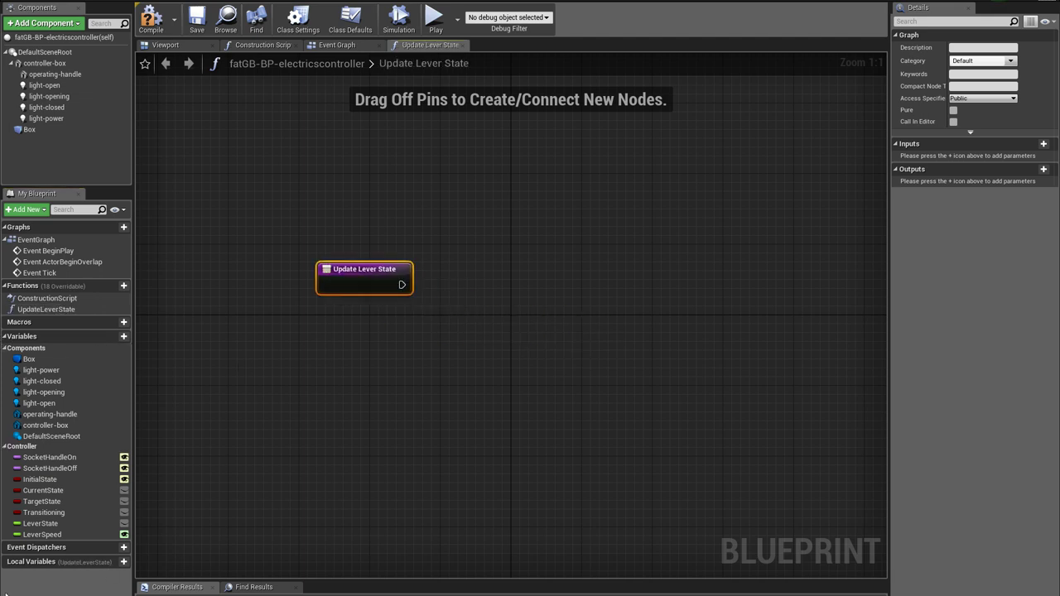
Place a Get node for the LeverState variable below the UpdateLeverState entry node
{"action": "left_click_drag", "start_coordinate": [38, 523], "coordinate": [421, 361]}
{"action": "left_click", "coordinate": [443, 371]}
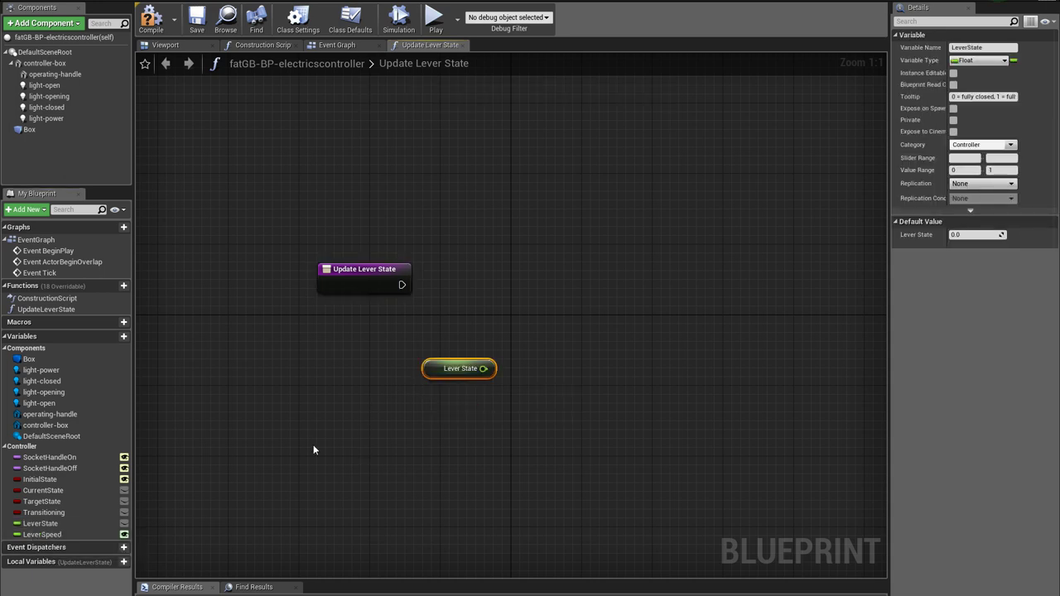
{"action": "left_click_drag", "start_coordinate": [434, 368], "coordinate": [387, 382]}
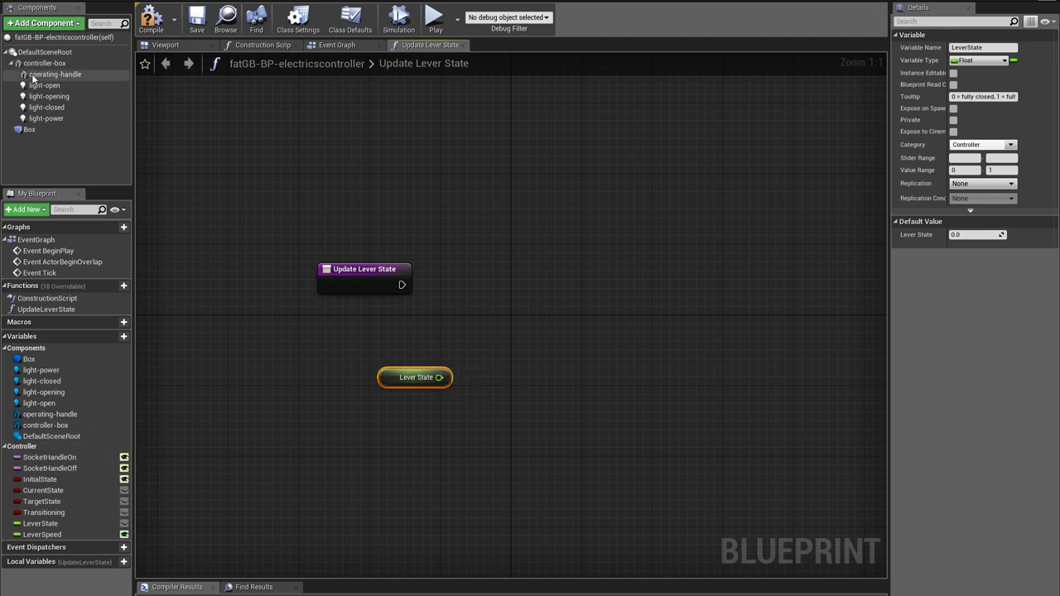
Add a controller-box reference above the entry node and connect it to the target of a new Get Socket Transform node
{"action": "left_click_drag", "start_coordinate": [44, 63], "coordinate": [414, 147]}
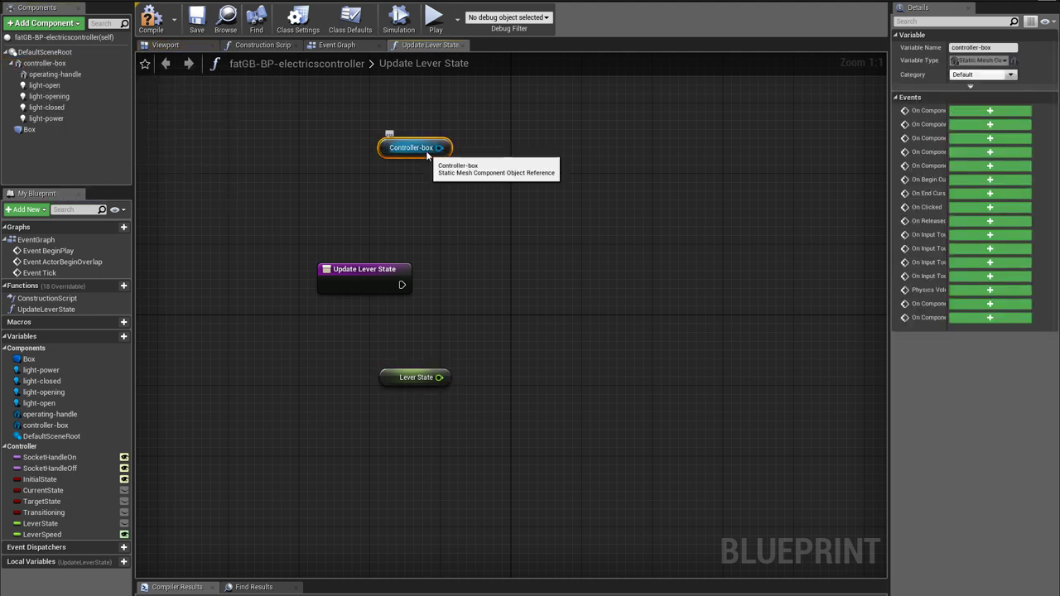
{"action": "left_click_drag", "start_coordinate": [508, 193], "coordinate": [548, 203]}
{"action": "type", "text": "geto"}
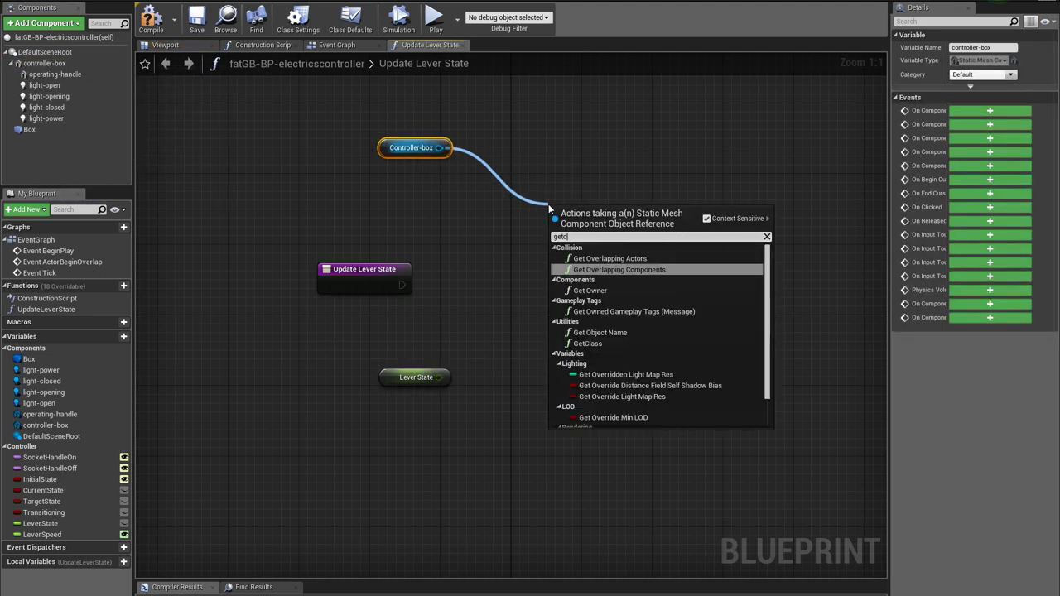
{"action": "key", "text": "BackSpace"}
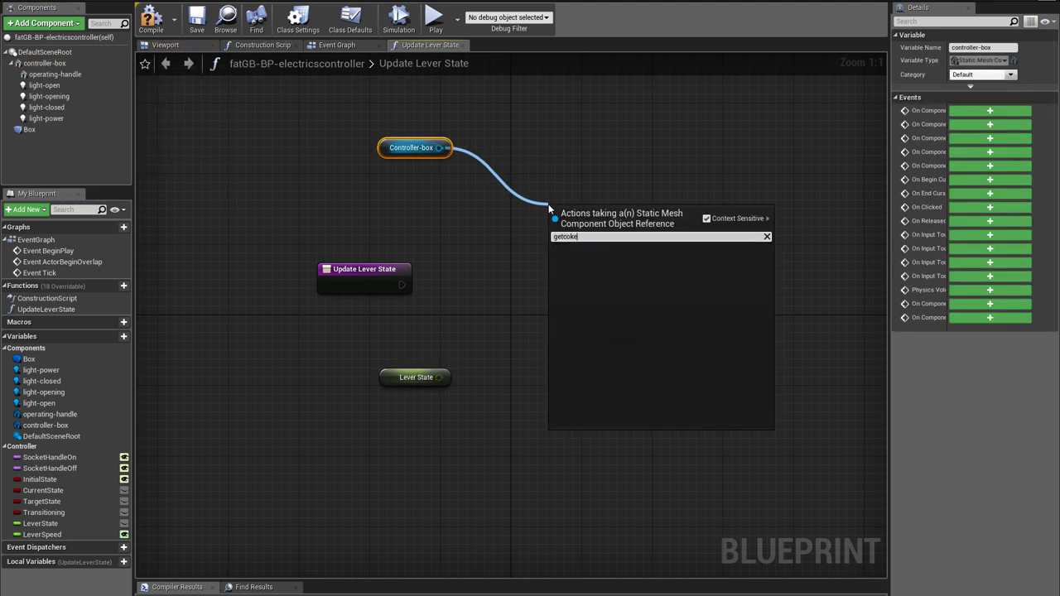
{"action": "type", "text": "socket"}
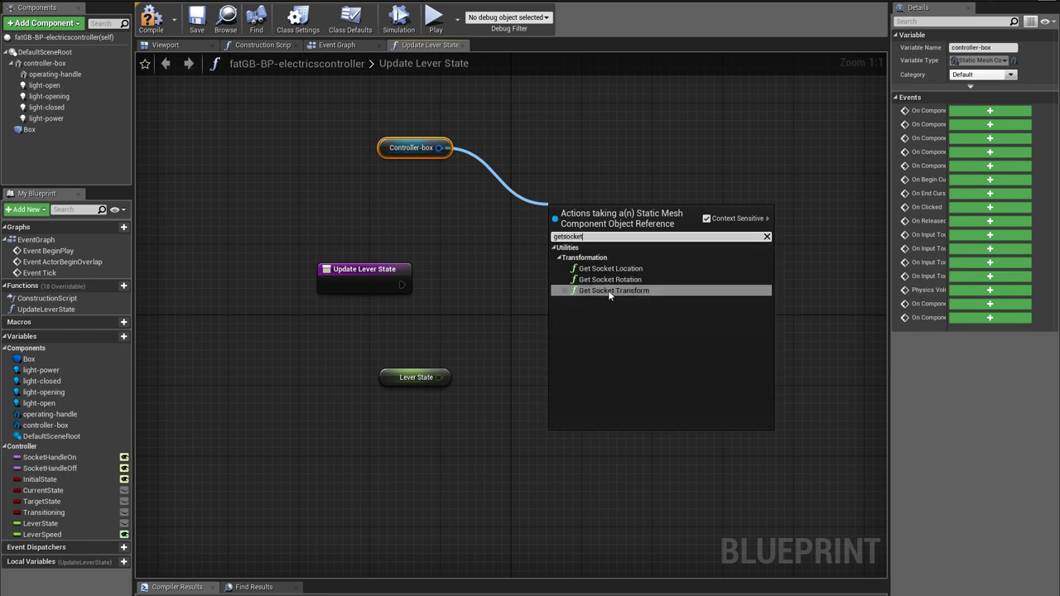
{"action": "left_click", "coordinate": [608, 290]}
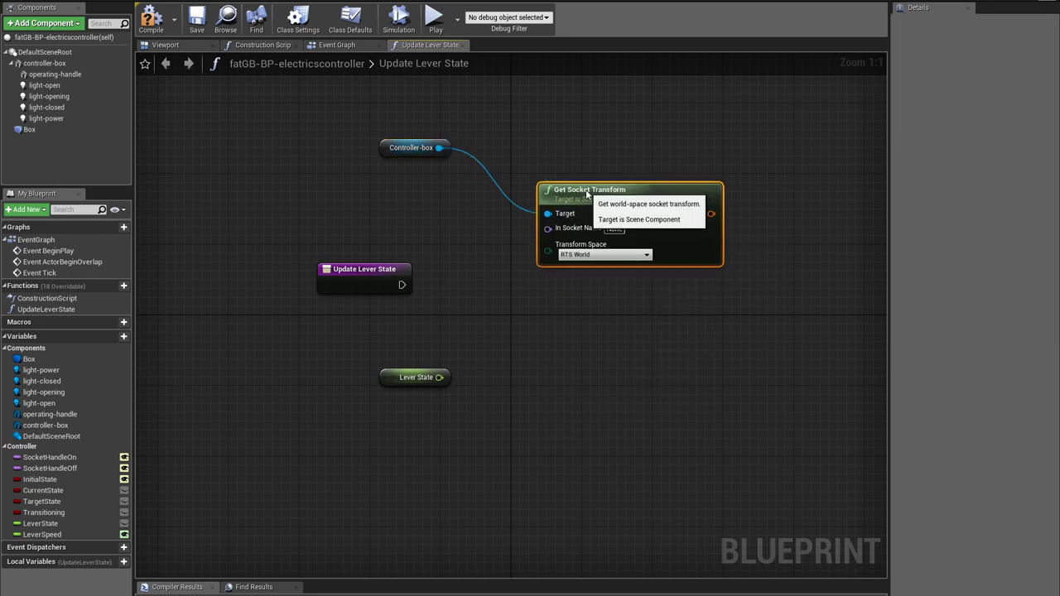
{"action": "left_click_drag", "start_coordinate": [587, 194], "coordinate": [597, 185]}
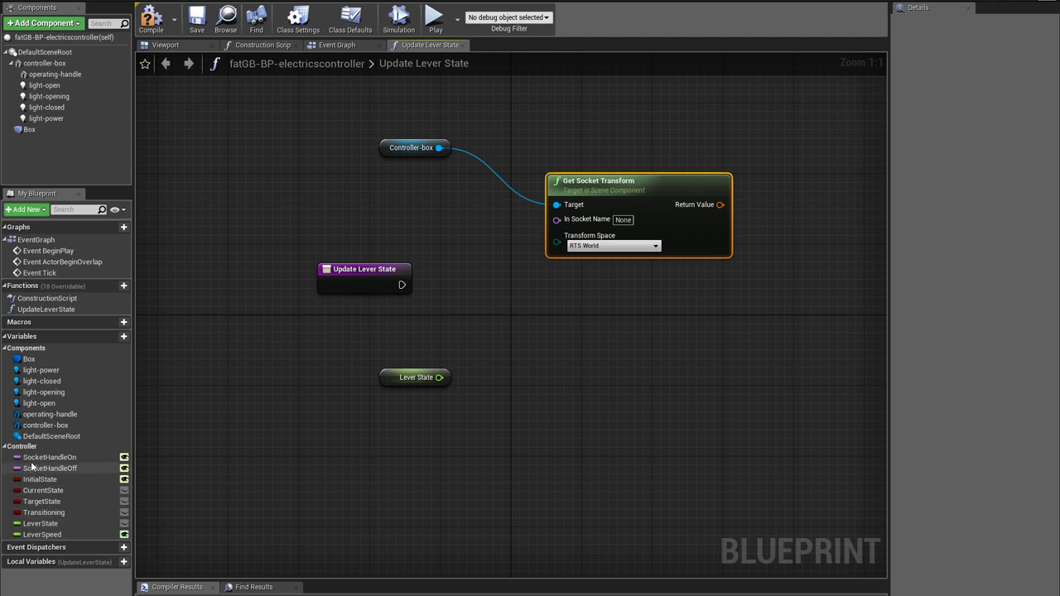
Feed SocketHandleOn into the Get Socket Transform node's In Socket Name and place a copy of that node directly beneath it
{"action": "left_click_drag", "start_coordinate": [42, 457], "coordinate": [551, 222]}
{"action": "left_click_drag", "start_coordinate": [427, 212], "coordinate": [381, 215]}
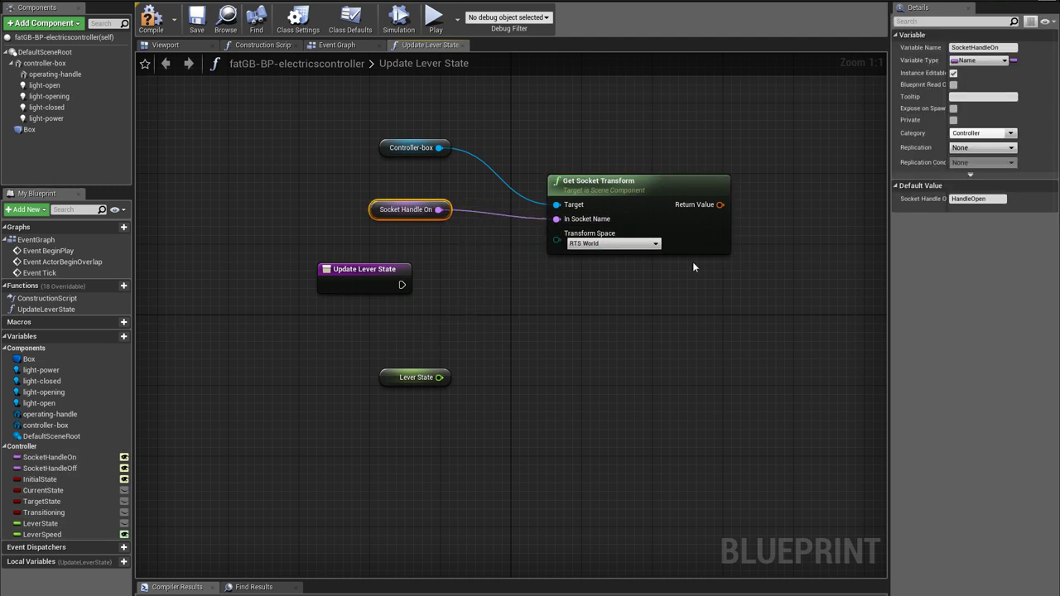
{"action": "right_click_drag", "start_coordinate": [644, 322], "coordinate": [578, 304]}
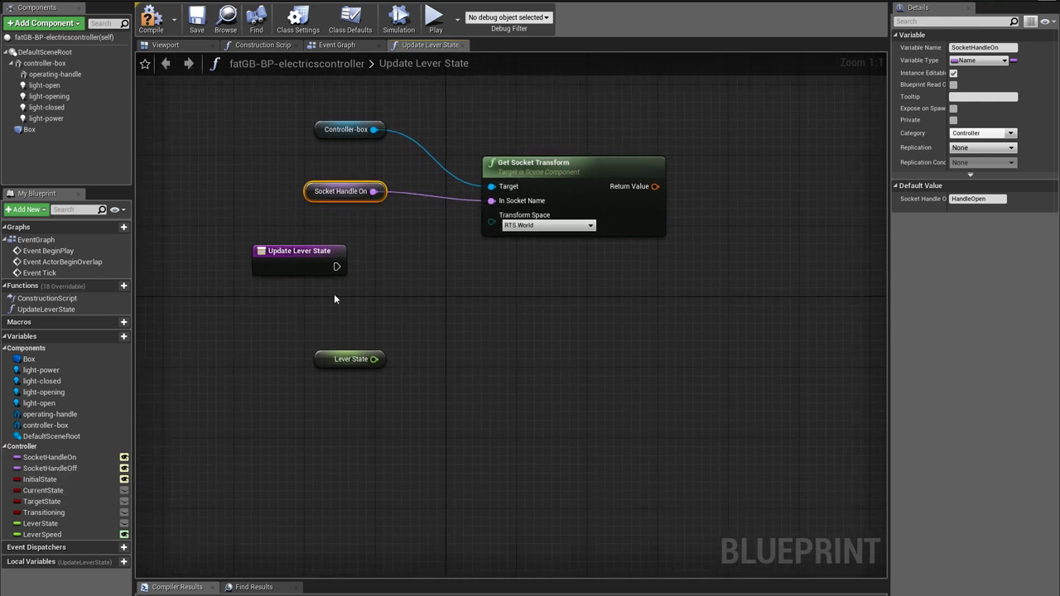
{"action": "left_click", "coordinate": [564, 164]}
{"action": "key", "text": "ctrl+c"}
{"action": "key", "text": "ctrl+v"}
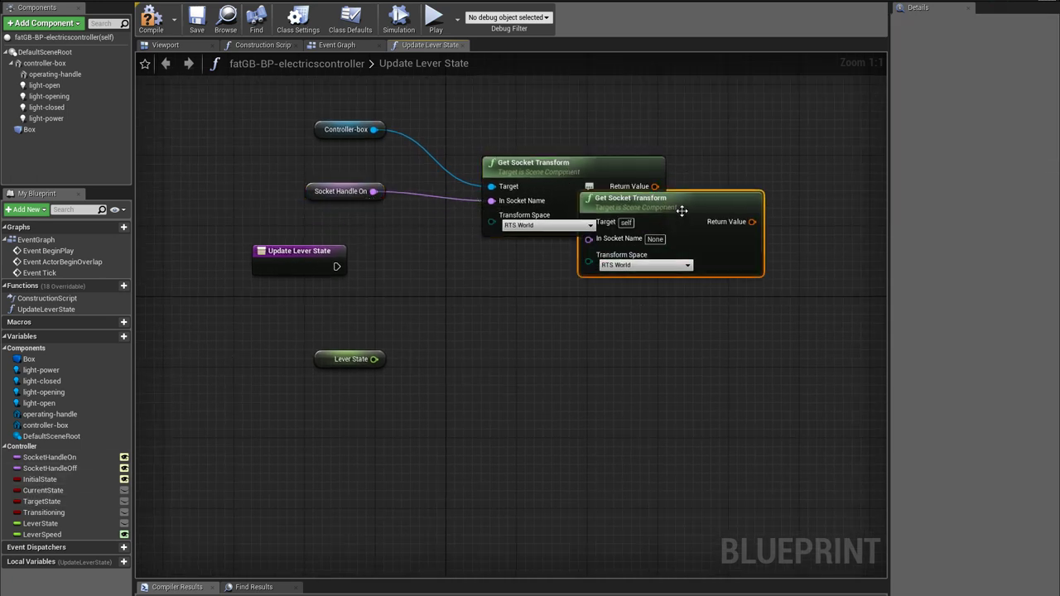
{"action": "left_click_drag", "start_coordinate": [696, 208], "coordinate": [600, 268]}
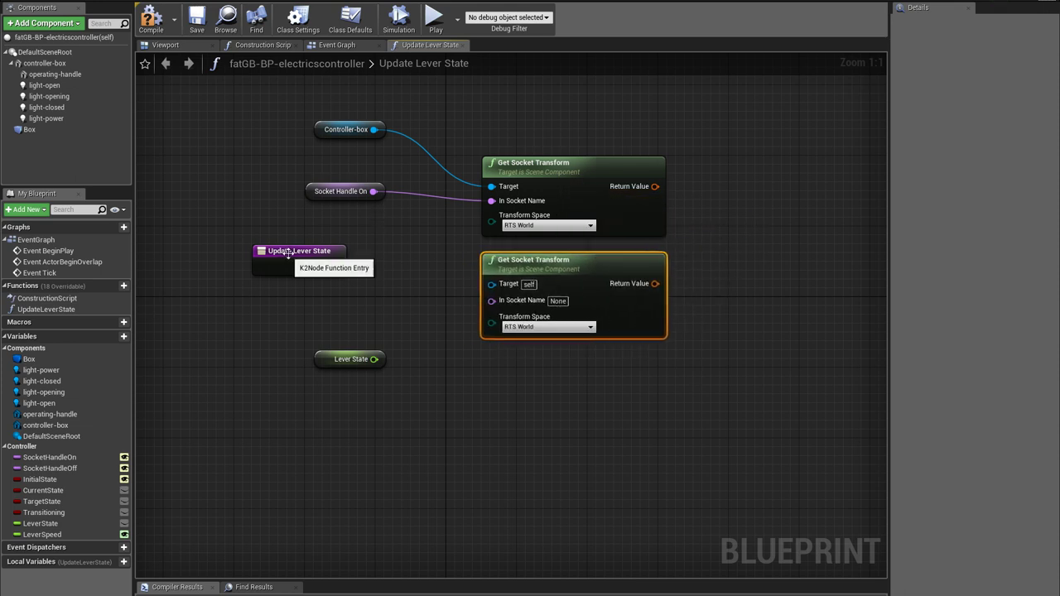
Respace the entry and Lever State nodes, and connect a SocketHandleOff getter and Controller-box to the second Get Socket Transform node
{"action": "left_click_drag", "start_coordinate": [284, 253], "coordinate": [205, 296]}
{"action": "left_click_drag", "start_coordinate": [322, 367], "coordinate": [345, 483]}
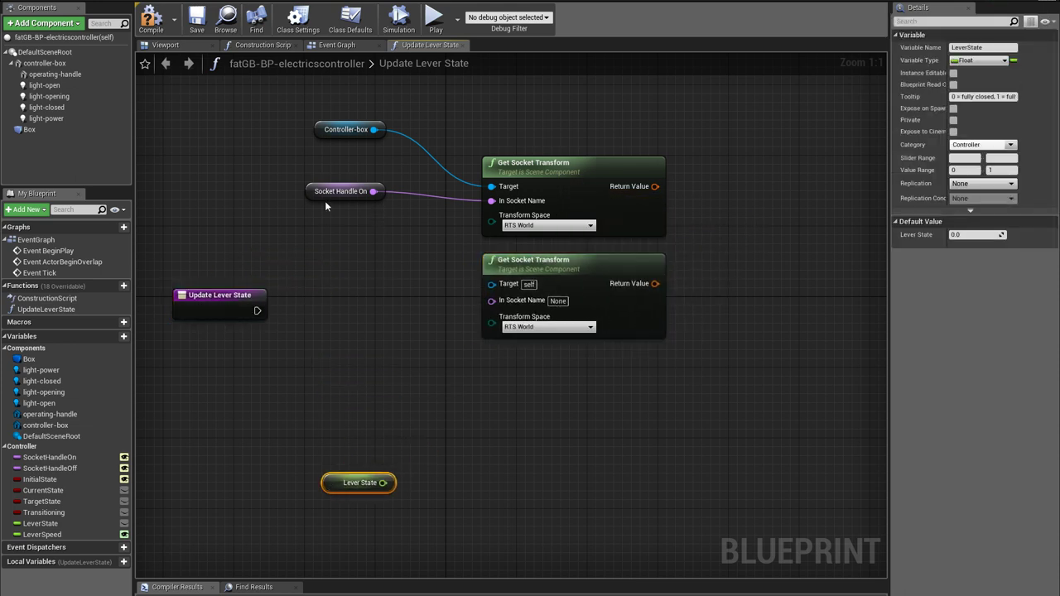
{"action": "left_click_drag", "start_coordinate": [50, 468], "coordinate": [310, 355]}
{"action": "left_click", "coordinate": [344, 369]}
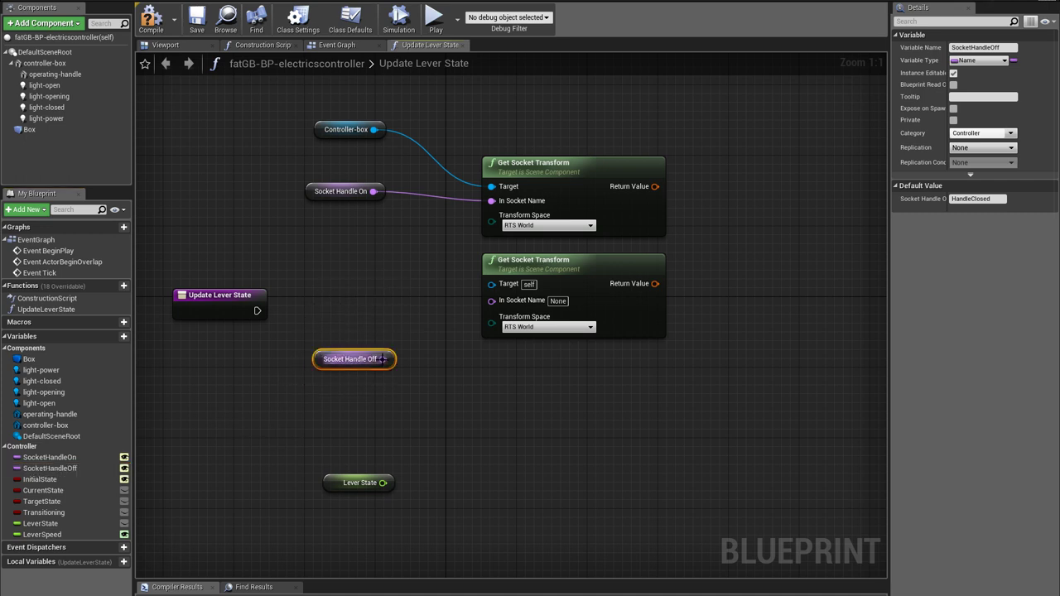
{"action": "left_click_drag", "start_coordinate": [382, 358], "coordinate": [373, 129]}
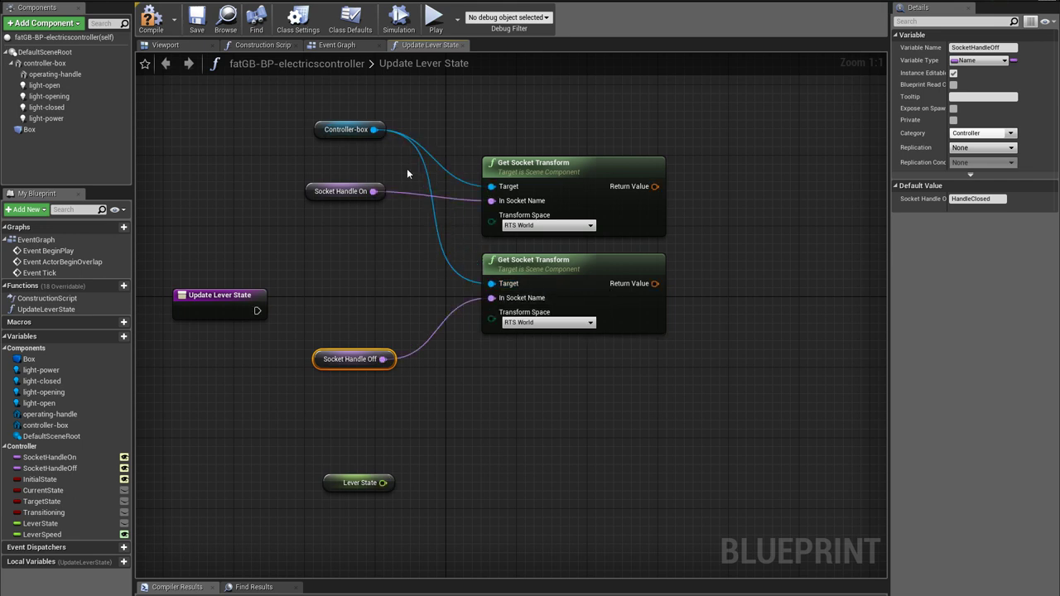
{"action": "left_click_drag", "start_coordinate": [337, 491], "coordinate": [557, 494]}
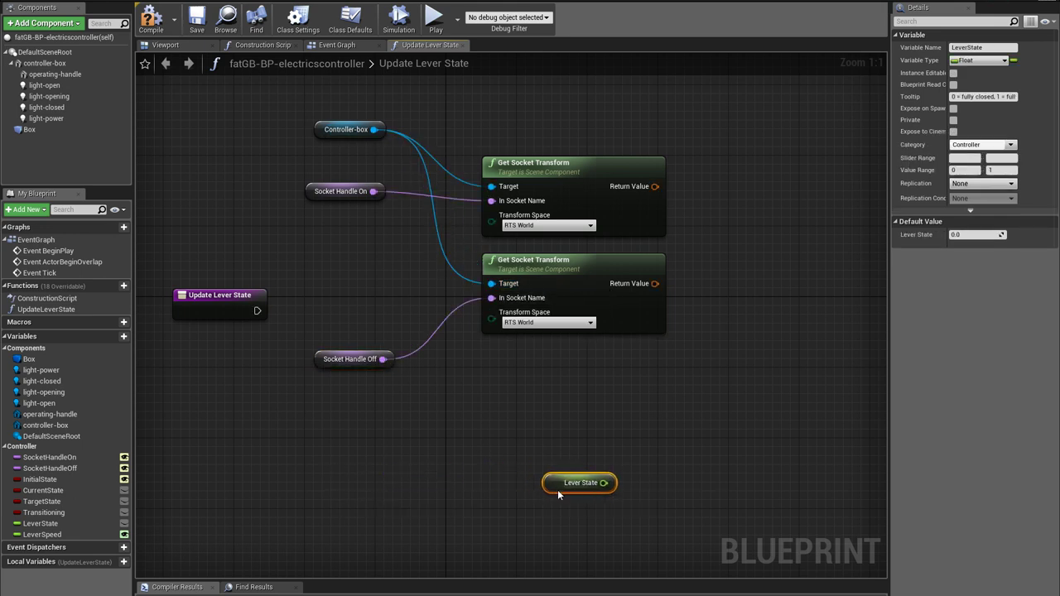
{"action": "right_click_drag", "start_coordinate": [557, 494], "coordinate": [439, 460]}
{"action": "left_click_drag", "start_coordinate": [438, 467], "coordinate": [619, 270]}
{"action": "type", "text": "interpo"}
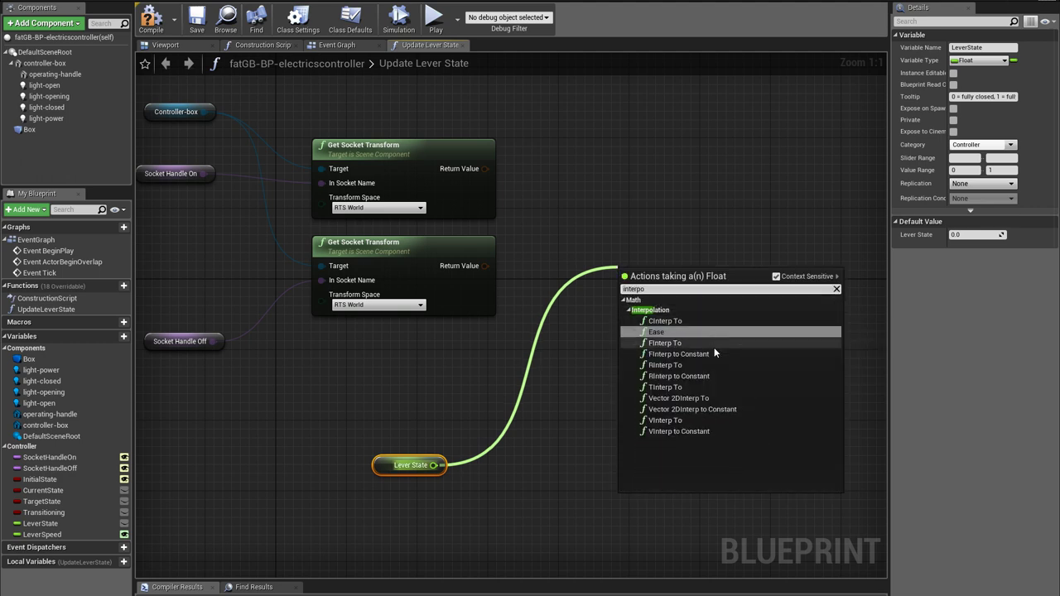
{"action": "key", "text": "BackSpace"}
{"action": "key", "text": "BackSpace"}
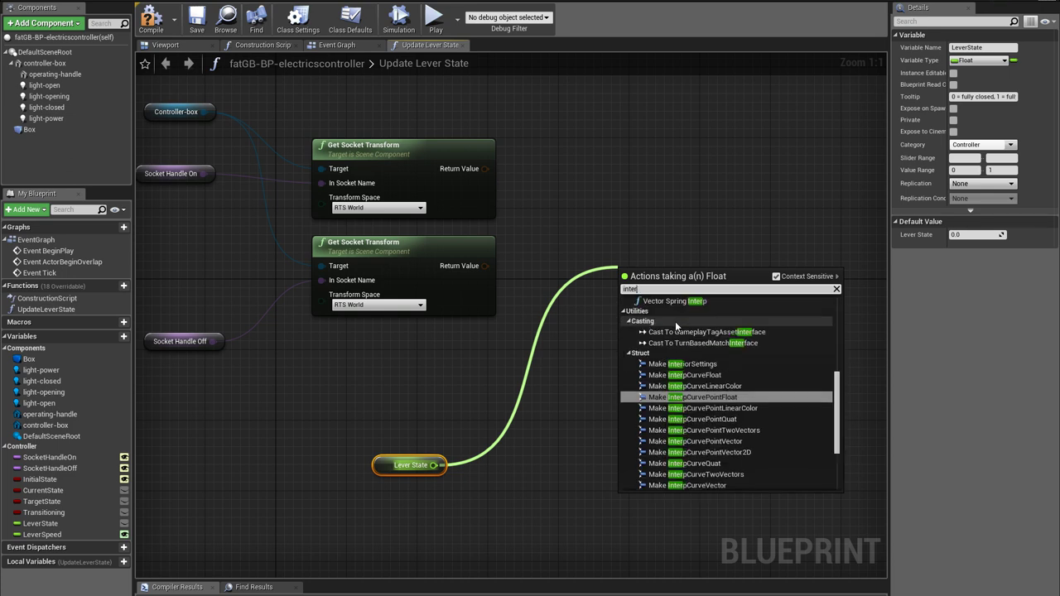
{"action": "key", "text": "BackSpace"}
{"action": "key", "text": "BackSpace"}
{"action": "key", "text": "BackSpace"}
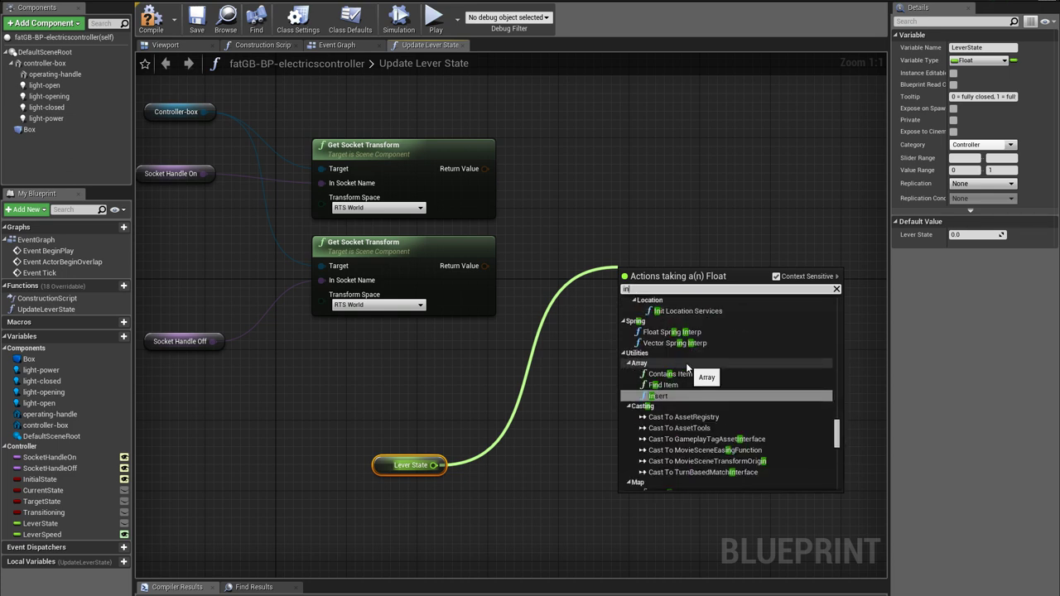
{"action": "key", "text": "BackSpace"}
{"action": "key", "text": "BackSpace"}
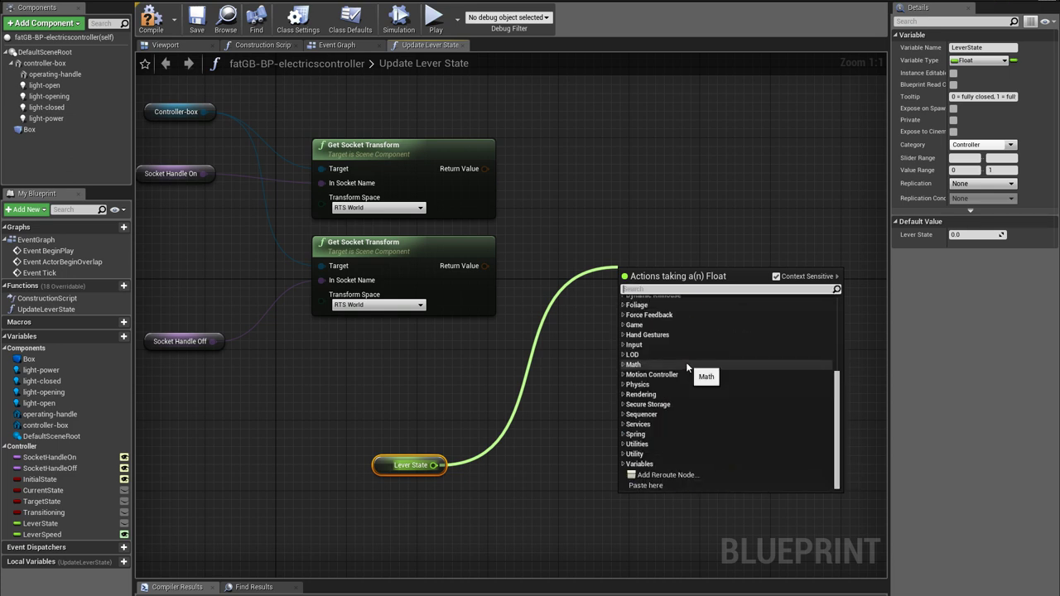
{"action": "type", "text": "prop"}
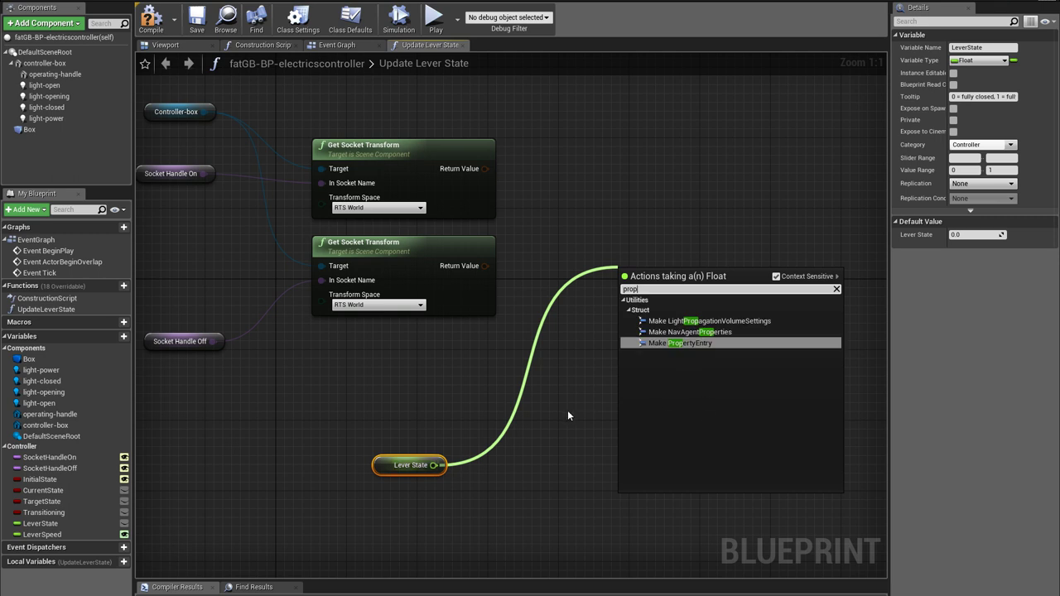
{"action": "left_click", "coordinate": [533, 450]}
Split the Return Value struct pins on both Get Socket Transform nodes and move the upper node further up
{"action": "right_click_drag", "start_coordinate": [491, 409], "coordinate": [560, 415]}
{"action": "right_click", "coordinate": [553, 274]}
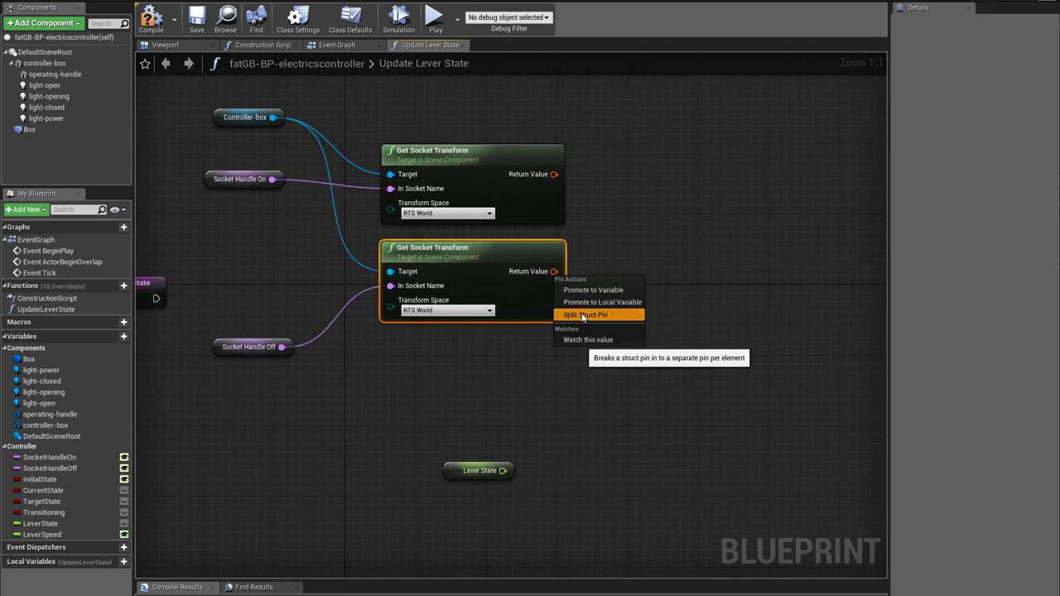
{"action": "left_click", "coordinate": [584, 314]}
{"action": "right_click", "coordinate": [554, 175]}
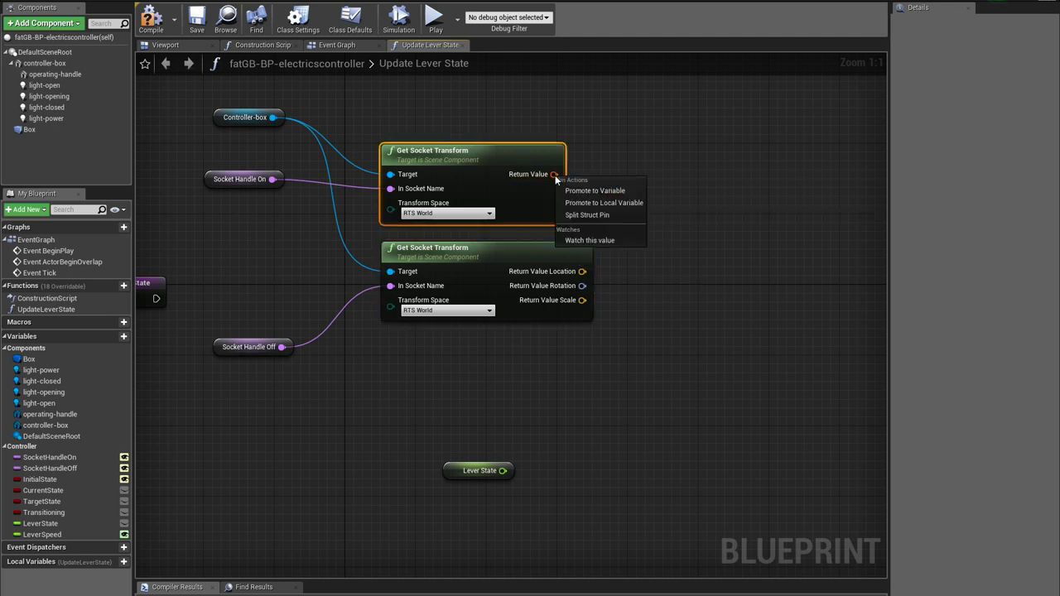
{"action": "left_click", "coordinate": [587, 214]}
{"action": "left_click_drag", "start_coordinate": [546, 156], "coordinate": [545, 103]}
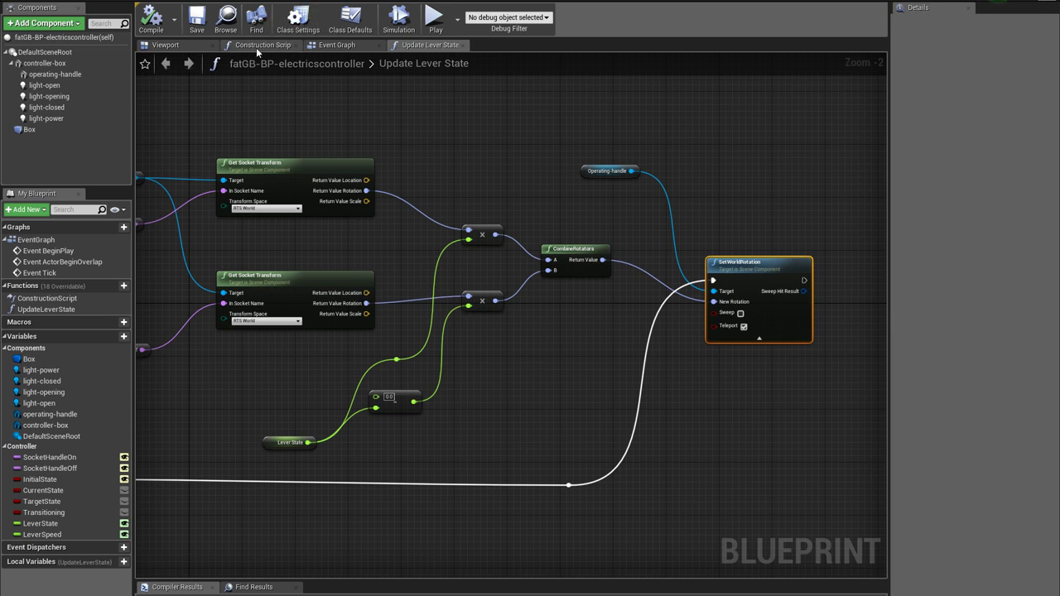
Add an UpdateLeverState call to the Construction Script graph
{"action": "left_click", "coordinate": [256, 45]}
{"action": "left_click_drag", "start_coordinate": [46, 309], "coordinate": [694, 327]}
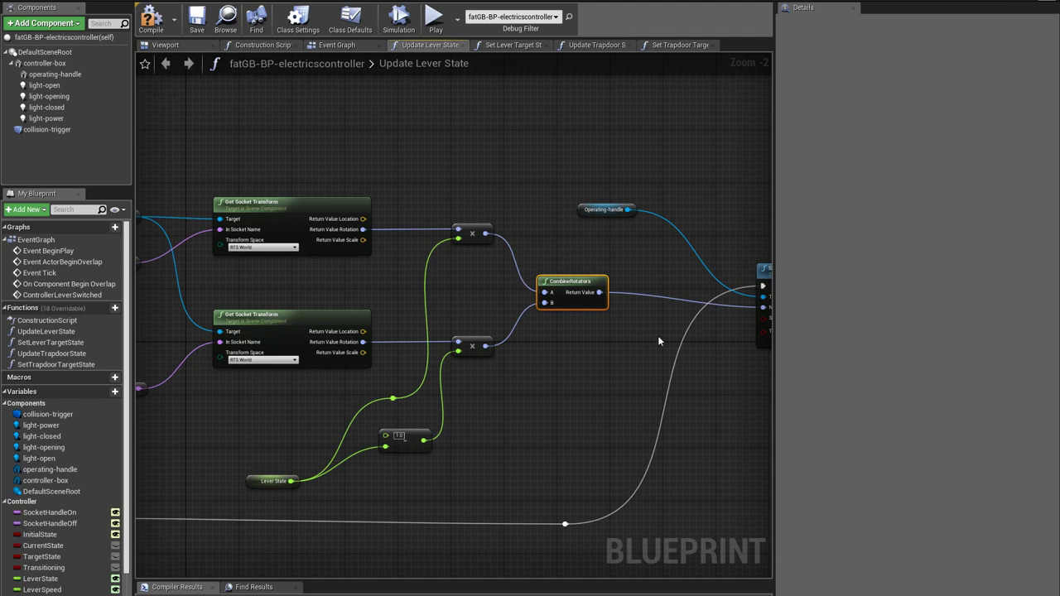
Move the SetWorldRotation node so its New Rotation input lines up with the CombineRotators output
{"action": "left_click_drag", "start_coordinate": [767, 270], "coordinate": [733, 256]}
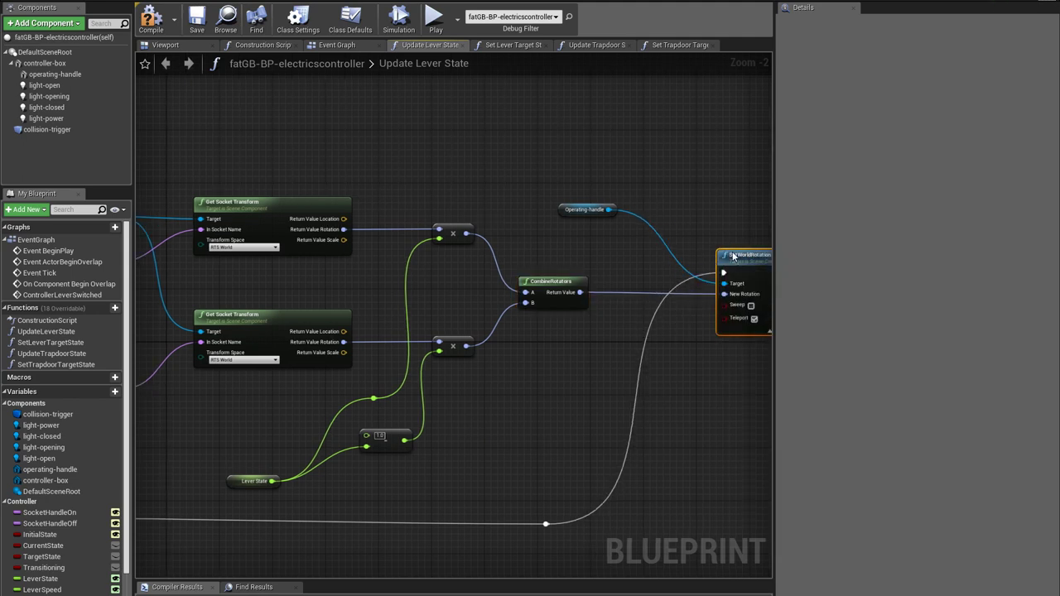
{"action": "right_click_drag", "start_coordinate": [536, 380], "coordinate": [672, 377]}
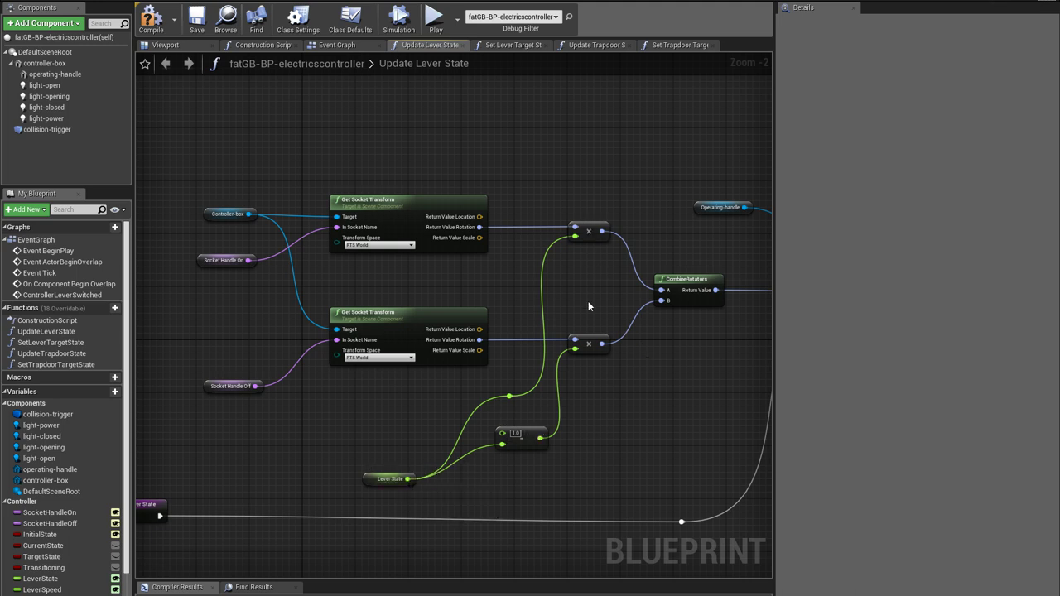
{"action": "right_click_drag", "start_coordinate": [645, 268], "coordinate": [497, 309]}
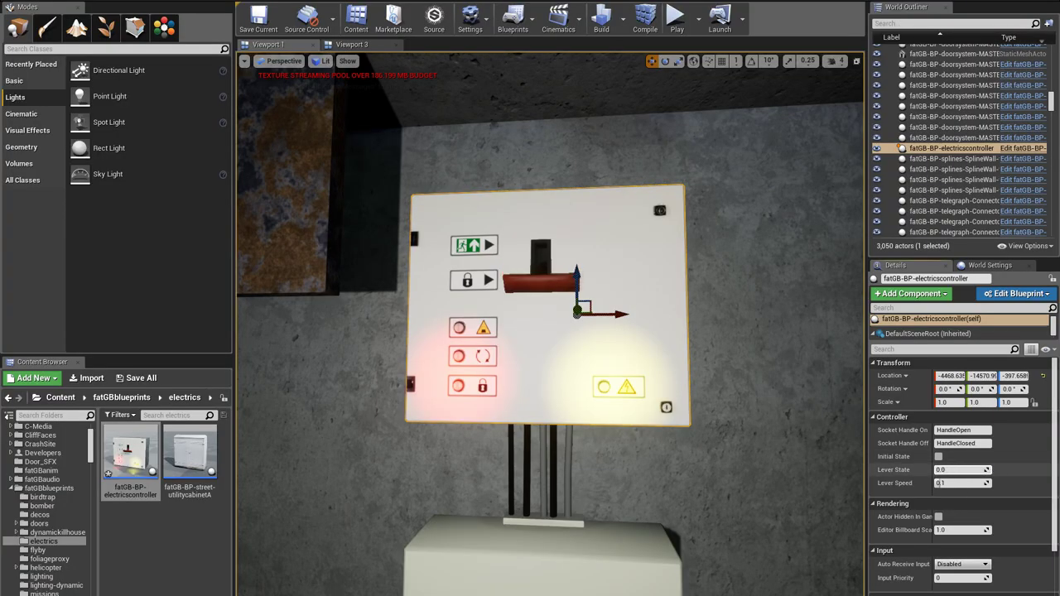
Adjust the Lever State value of the electrics controller placed in the level to test the handle's rotation
{"action": "mouse_move", "coordinate": [937, 470]}
{"action": "left_mouse_down"}
{"action": "mouse_move", "coordinate": [989, 469]}
{"action": "mouse_move", "coordinate": [936, 470]}
{"action": "left_mouse_up"}
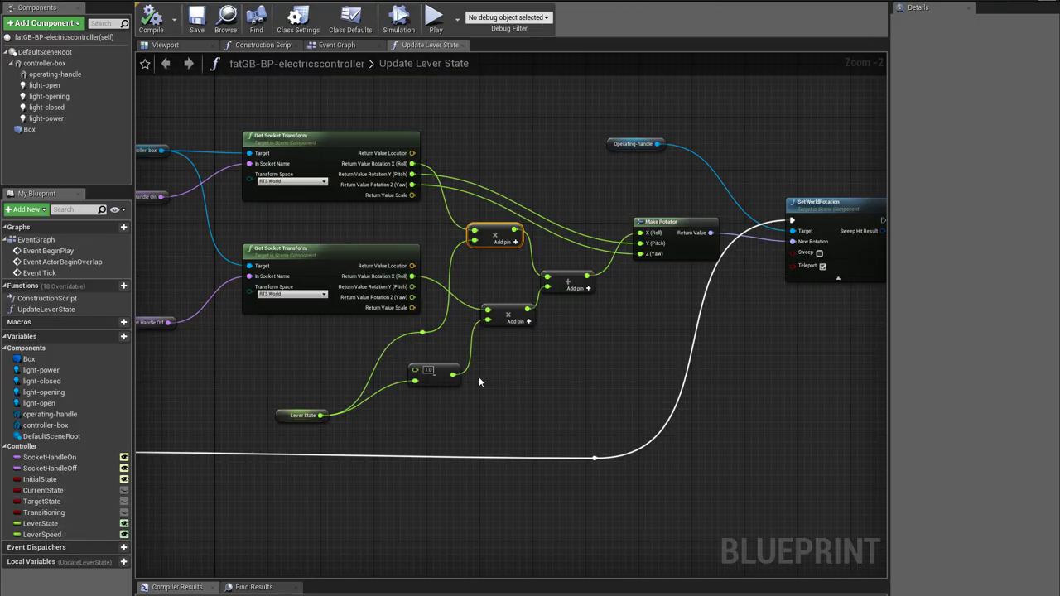
Create a new function named SetLeverTargetState and move its entry node toward the upper left of the graph
{"action": "scroll", "coordinate": [498, 398], "scroll_direction": "down", "scroll_amount": 5}
{"action": "scroll", "coordinate": [498, 398], "scroll_direction": "up", "scroll_amount": 3}
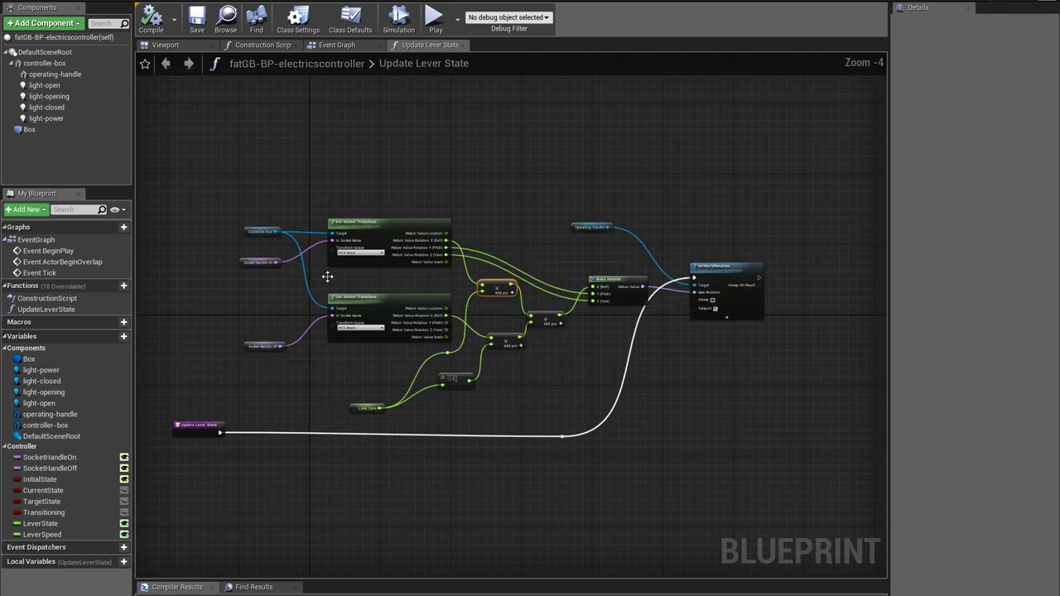
{"action": "right_click_drag", "start_coordinate": [236, 186], "coordinate": [380, 179]}
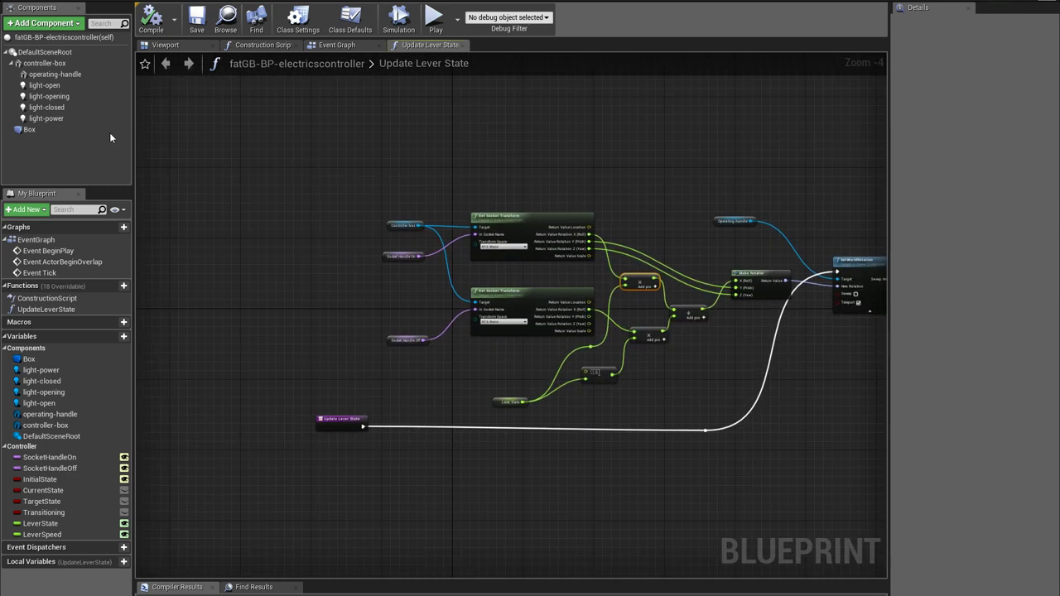
{"action": "left_click", "coordinate": [111, 285]}
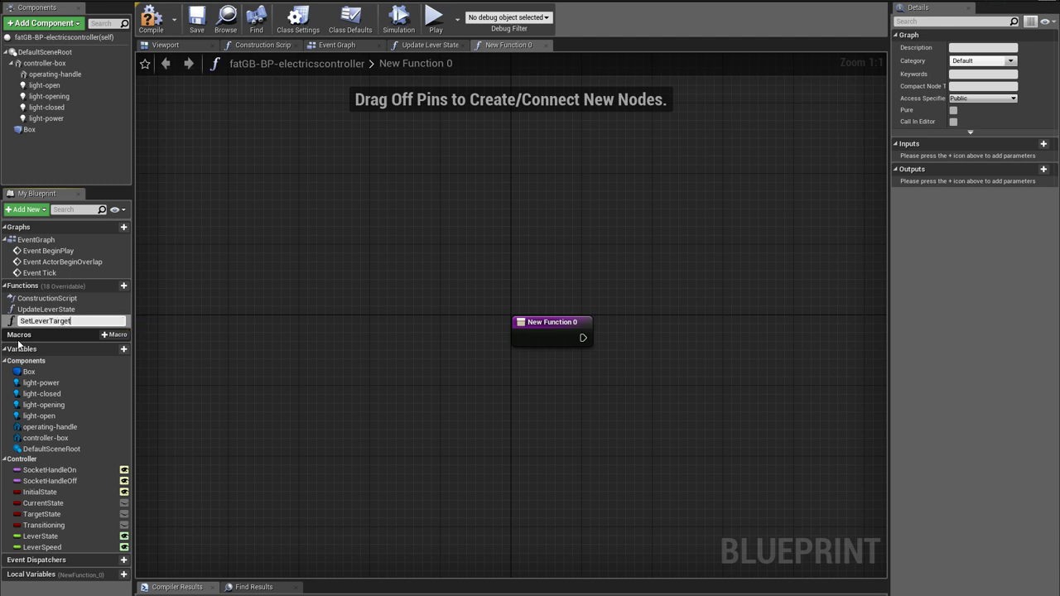
{"action": "type", "text": "ate"}
{"action": "key", "text": "Return"}
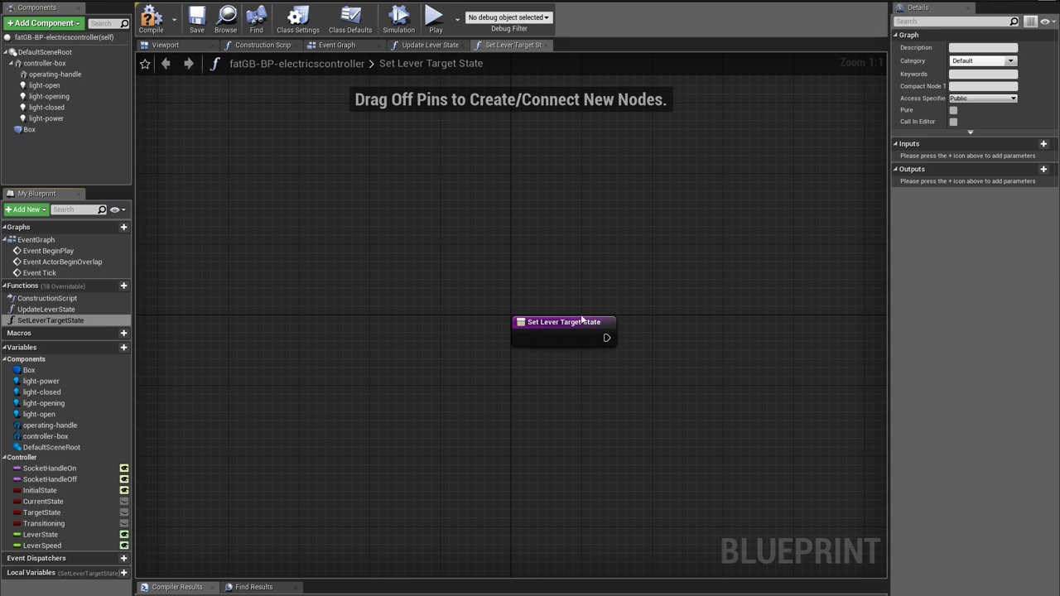
{"action": "left_click_drag", "start_coordinate": [530, 321], "coordinate": [451, 278]}
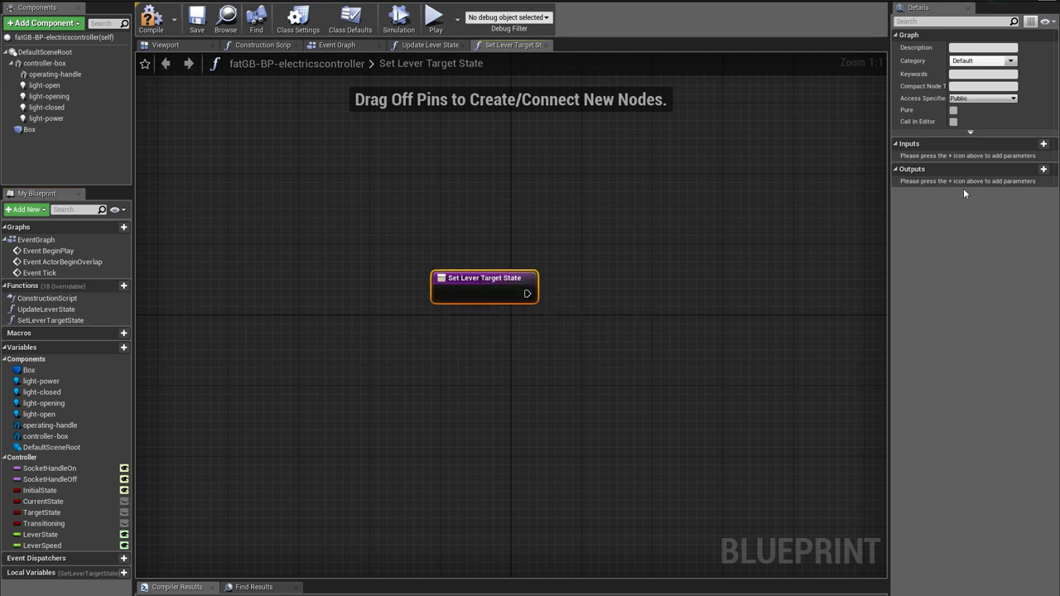
Add a Boolean input named NewLeverState to SetLeverTargetState and shift the entry node further left
{"action": "left_click", "coordinate": [1044, 143]}
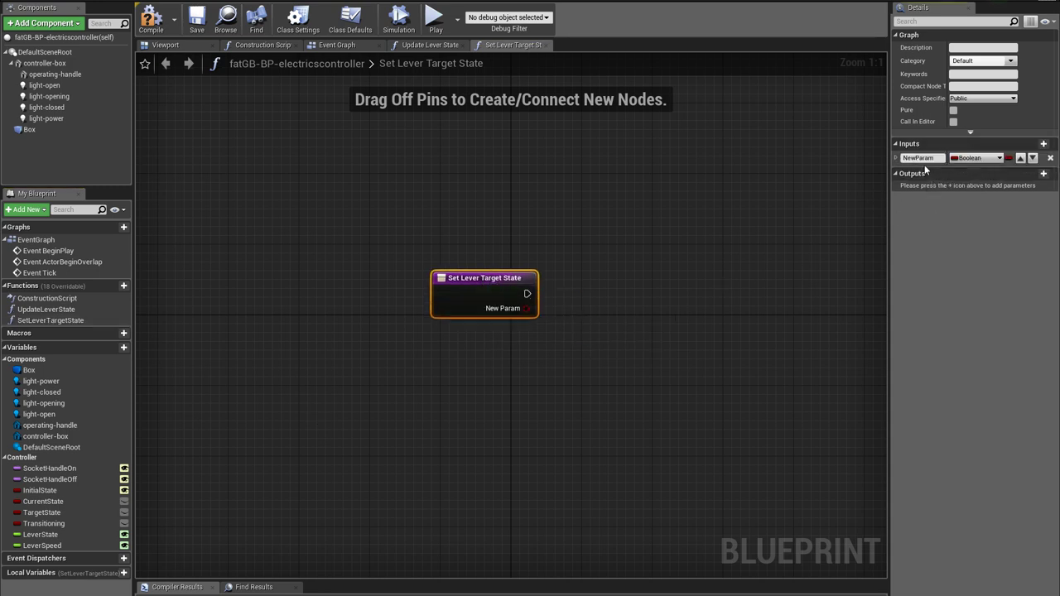
{"action": "left_click", "coordinate": [919, 158]}
{"action": "type", "text": "NewLeverState"}
{"action": "key", "text": "Return"}
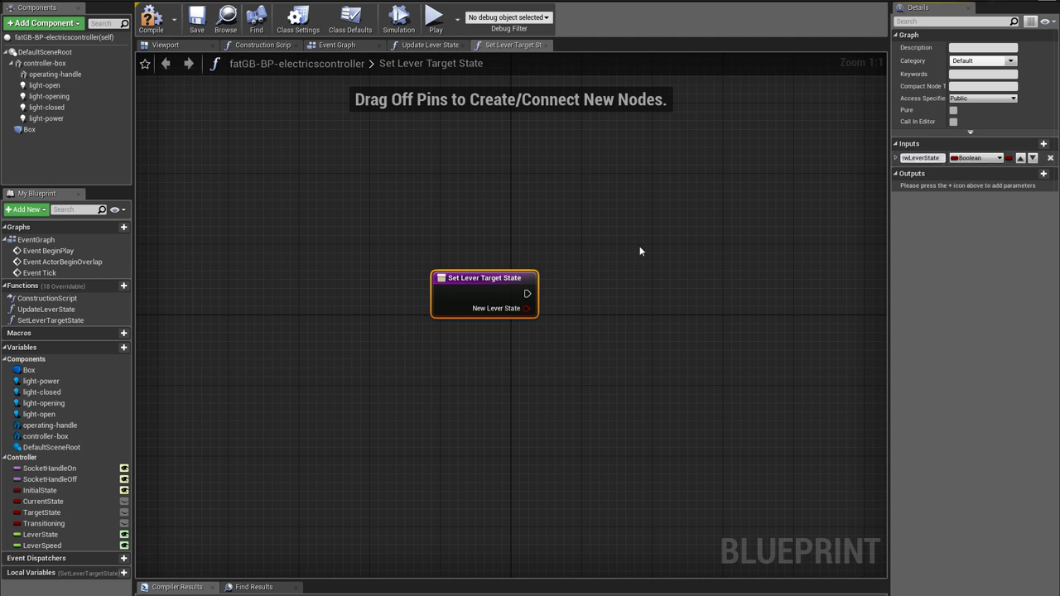
{"action": "left_click_drag", "start_coordinate": [506, 286], "coordinate": [415, 290]}
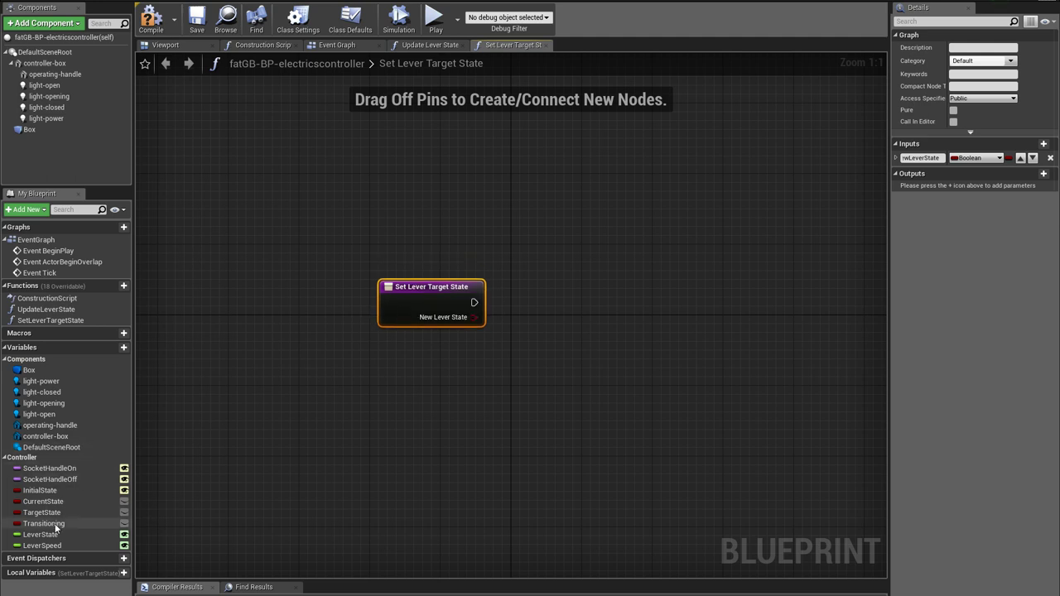
Place a SET Transitioning node after the SetLeverTargetState entry node, connect its execution, and set Transitioning to true
{"action": "left_click_drag", "start_coordinate": [102, 527], "coordinate": [474, 304]}
{"action": "left_click", "coordinate": [593, 315]}
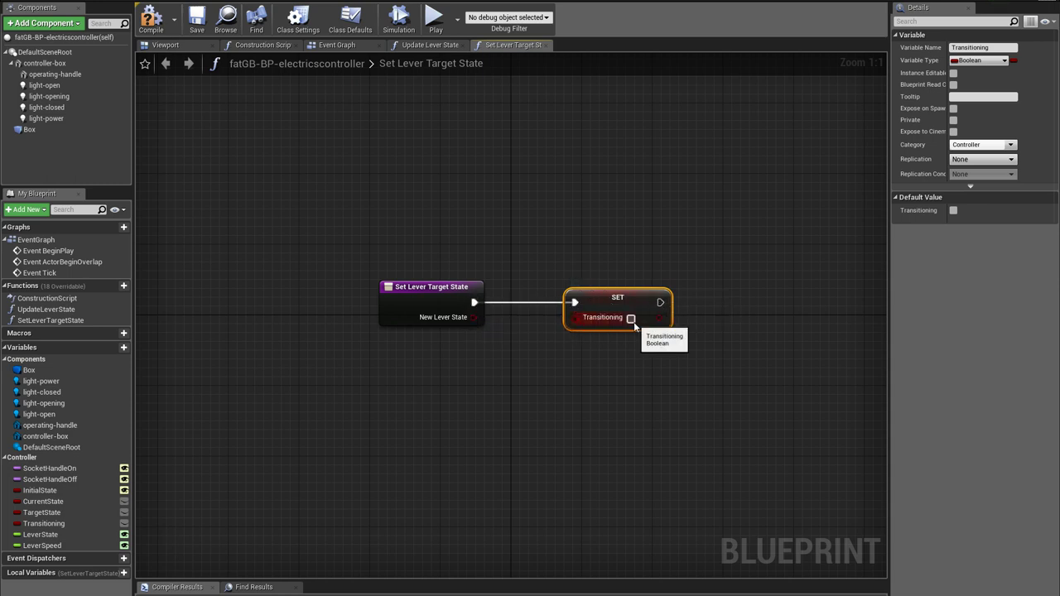
{"action": "left_click", "coordinate": [631, 318]}
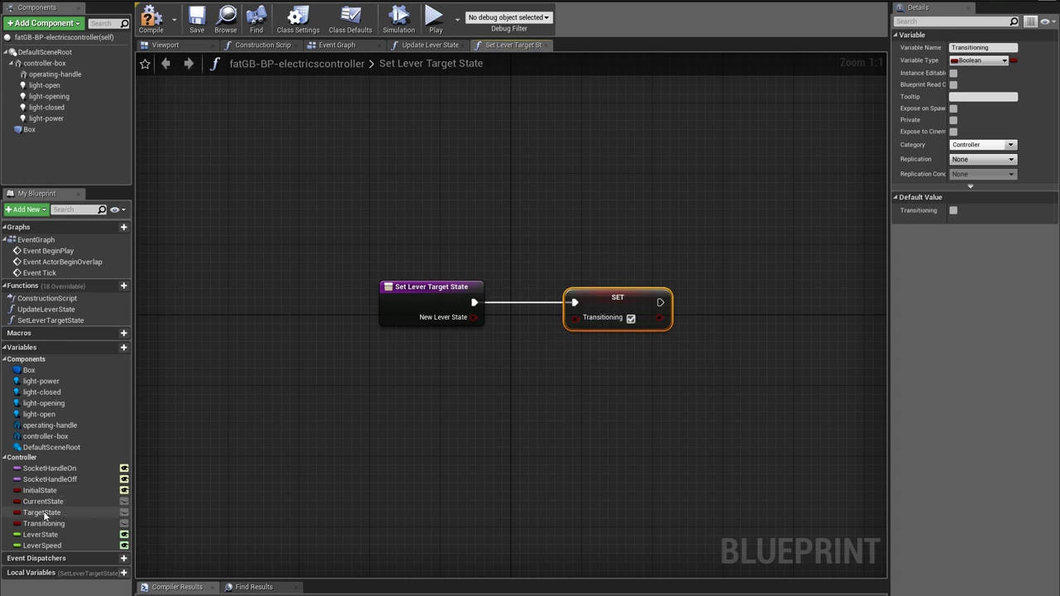
Add a SET Target State node and connect its execution input to the SET Transitioning node's output
{"action": "left_click_drag", "start_coordinate": [43, 512], "coordinate": [610, 422]}
{"action": "left_click_drag", "start_coordinate": [717, 326], "coordinate": [659, 307]}
{"action": "left_click", "coordinate": [740, 335]}
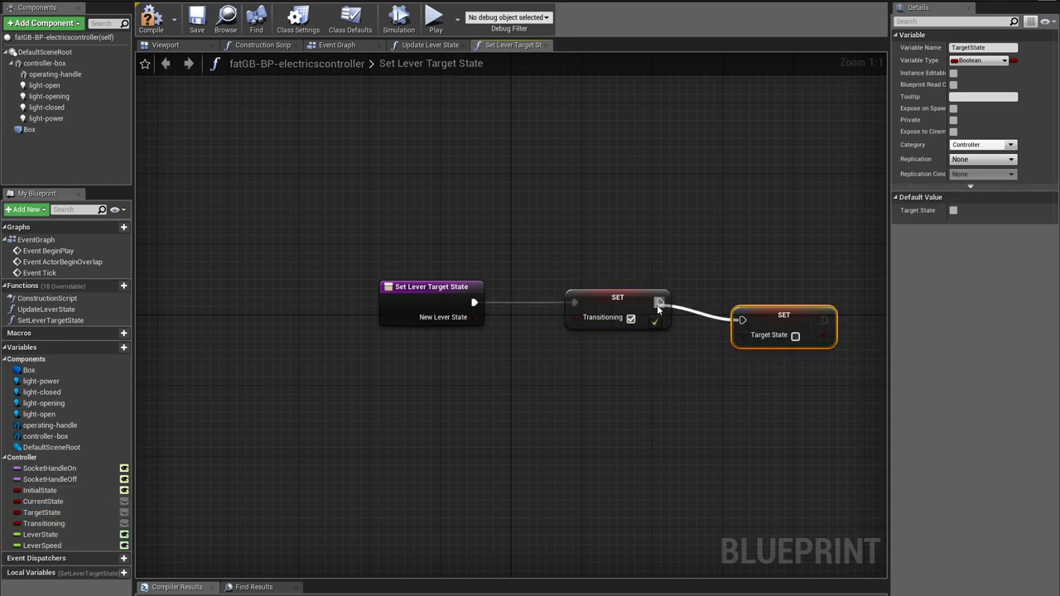
Route New Lever State through two reroute nodes into the SET Target State input and align that node with the execution line
{"action": "left_click_drag", "start_coordinate": [474, 320], "coordinate": [517, 366]}
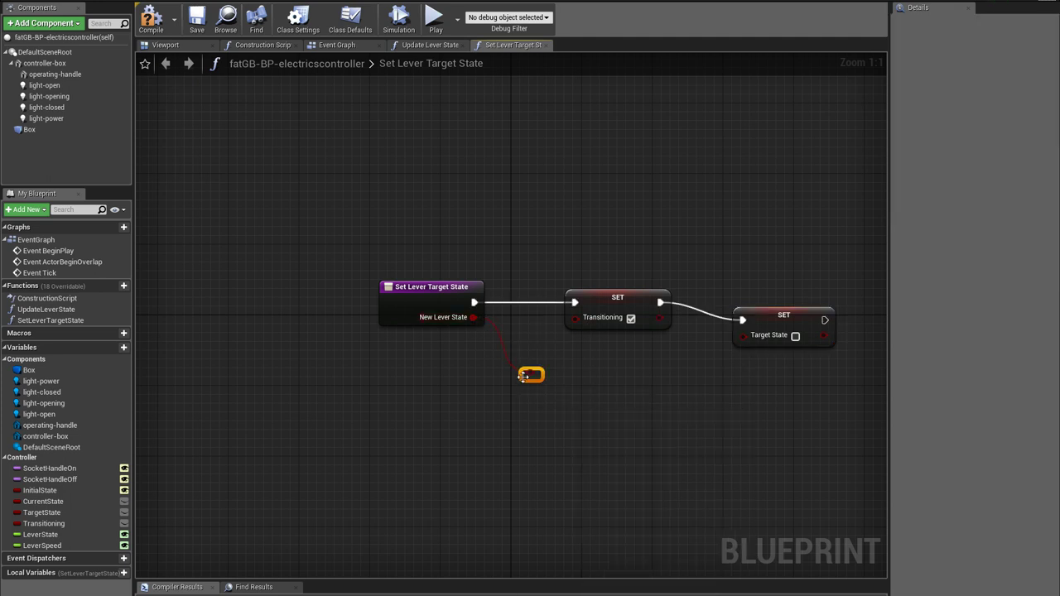
{"action": "left_click_drag", "start_coordinate": [539, 374], "coordinate": [662, 374]}
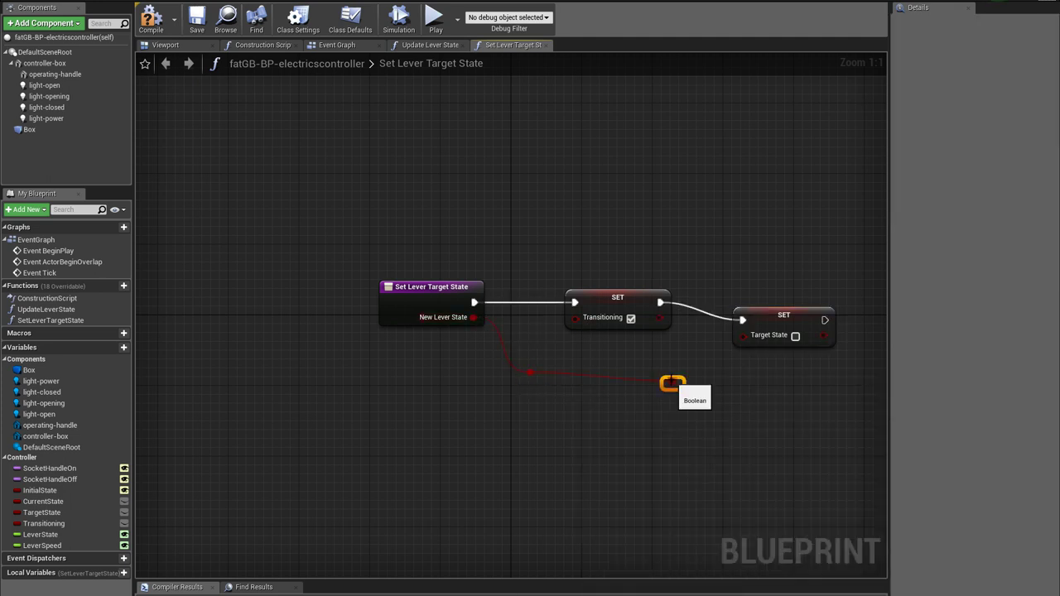
{"action": "left_click_drag", "start_coordinate": [678, 382], "coordinate": [741, 335]}
{"action": "left_click", "coordinate": [752, 324]}
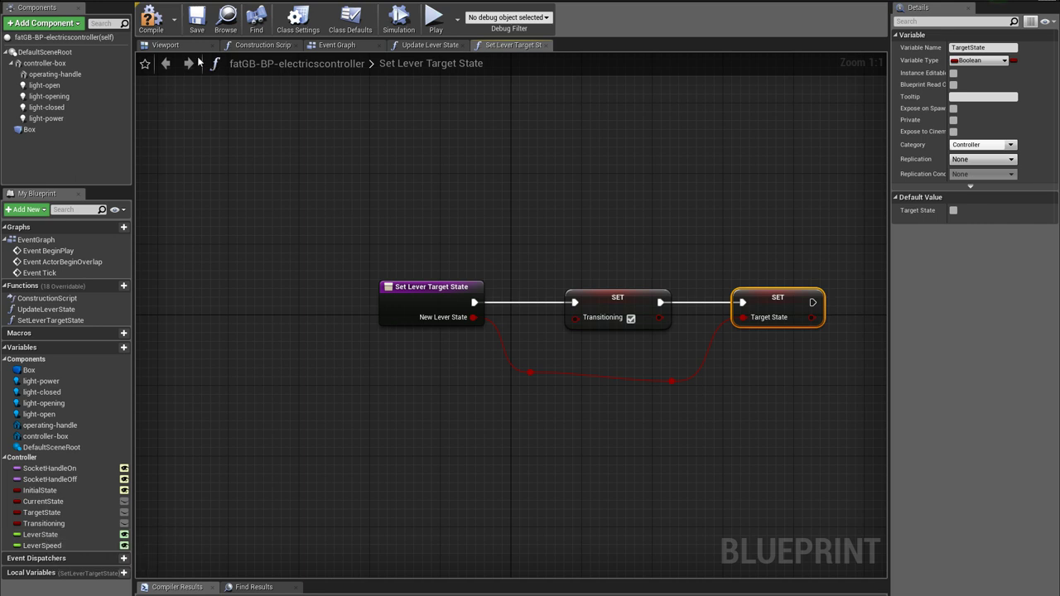
In the Construction Script, insert a SET Lever State node between SET Transitioning and Update Lever State, after moving Update Lever State aside
{"action": "left_click", "coordinate": [267, 48]}
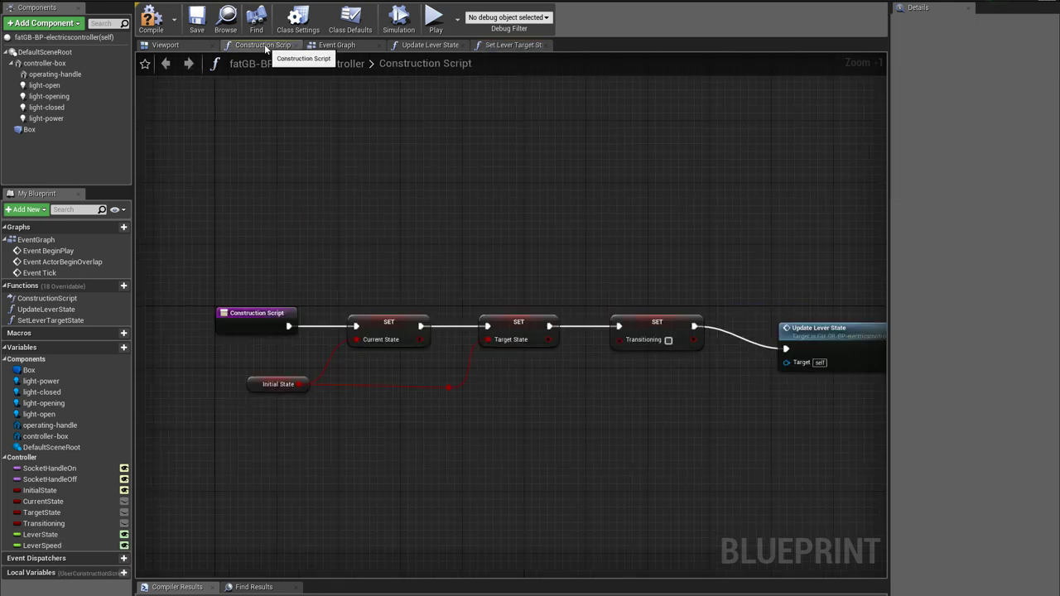
{"action": "right_click_drag", "start_coordinate": [602, 459], "coordinate": [422, 454]}
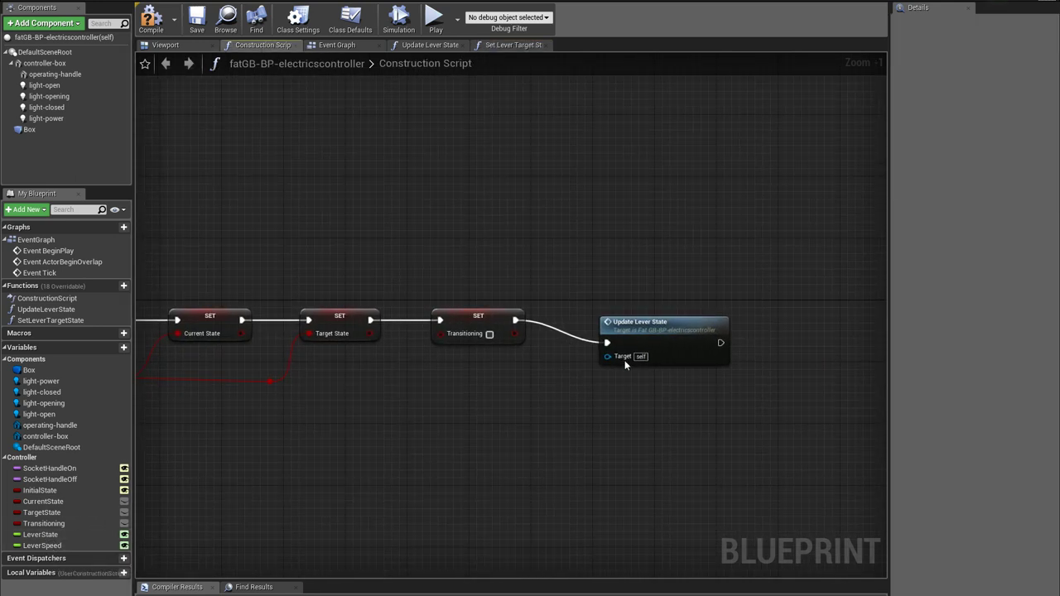
{"action": "left_click_drag", "start_coordinate": [634, 326], "coordinate": [705, 311]}
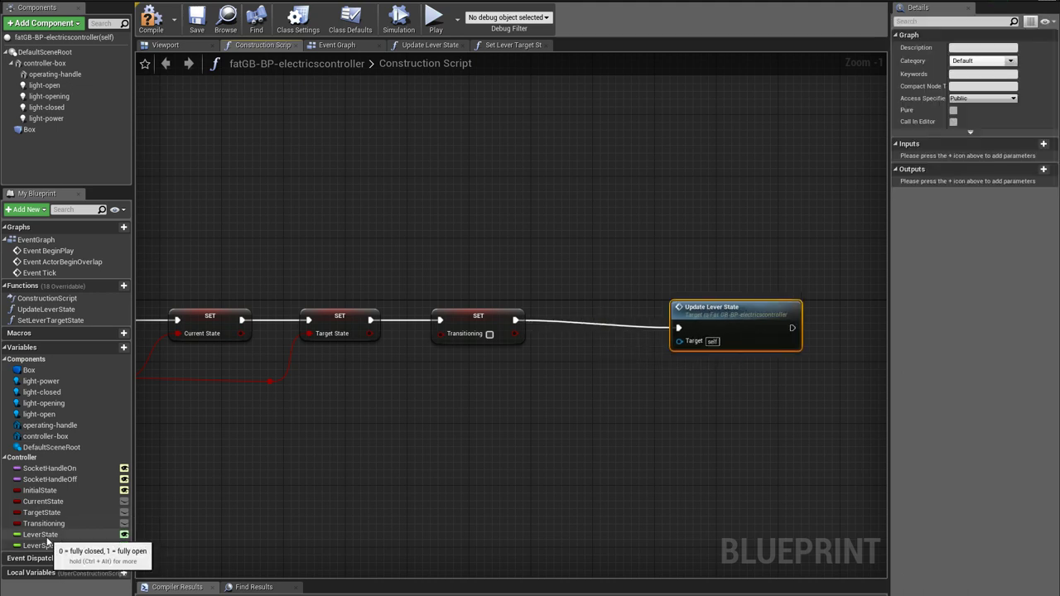
{"action": "left_click_drag", "start_coordinate": [39, 534], "coordinate": [516, 322]}
{"action": "left_click", "coordinate": [584, 344]}
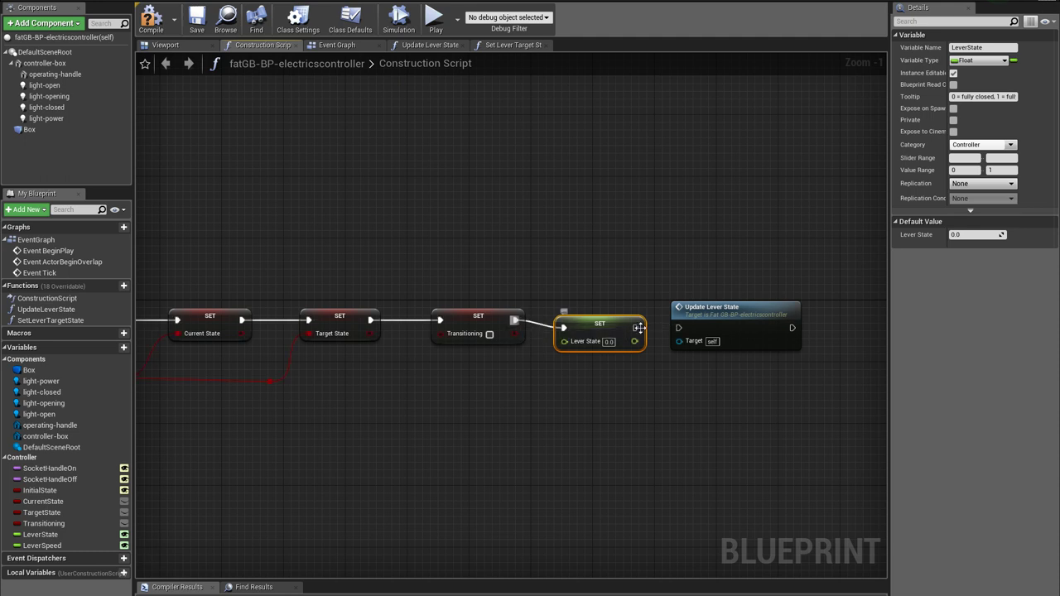
{"action": "left_click_drag", "start_coordinate": [636, 328], "coordinate": [679, 330]}
Add a Select node feeding the SET Lever State value and place it below the execution chain
{"action": "left_click_drag", "start_coordinate": [564, 341], "coordinate": [439, 458]}
{"action": "type", "text": "select"}
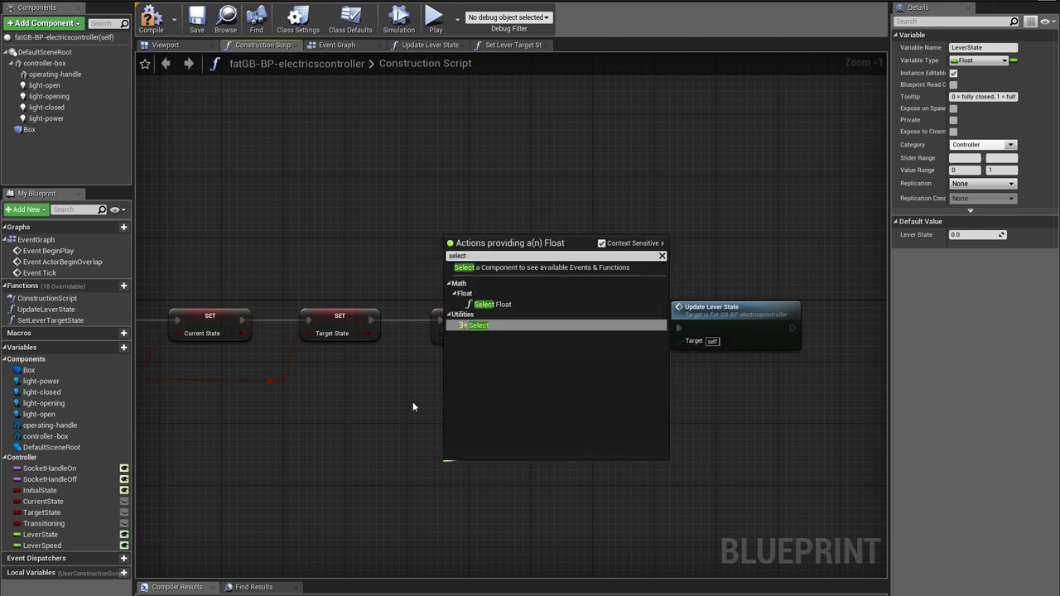
{"action": "left_click", "coordinate": [474, 327]}
{"action": "left_click_drag", "start_coordinate": [509, 475], "coordinate": [358, 431]}
{"action": "right_click_drag", "start_coordinate": [261, 458], "coordinate": [429, 428]}
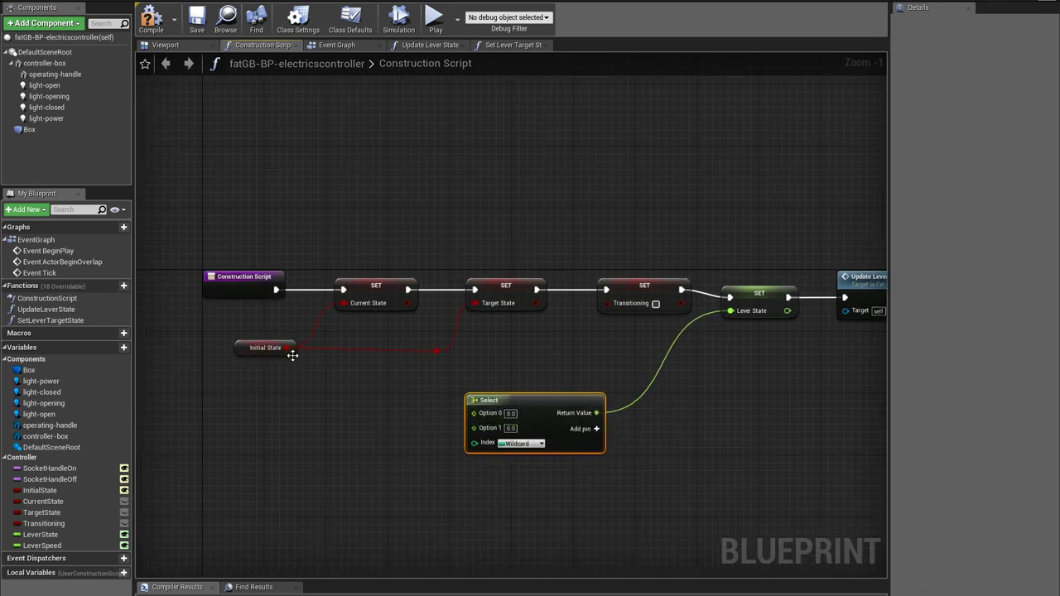
Connect Initial State to the Select node's Index and set its True option to 1.0
{"action": "left_click_drag", "start_coordinate": [292, 355], "coordinate": [475, 442]}
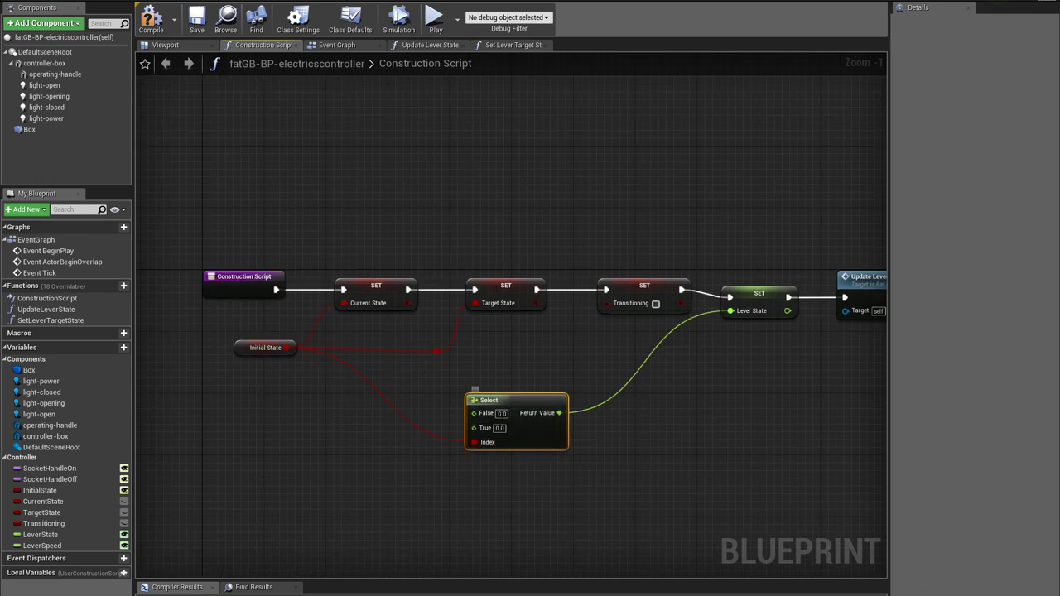
{"action": "left_click", "coordinate": [505, 428]}
{"action": "left_click_drag", "start_coordinate": [535, 395], "coordinate": [542, 388]}
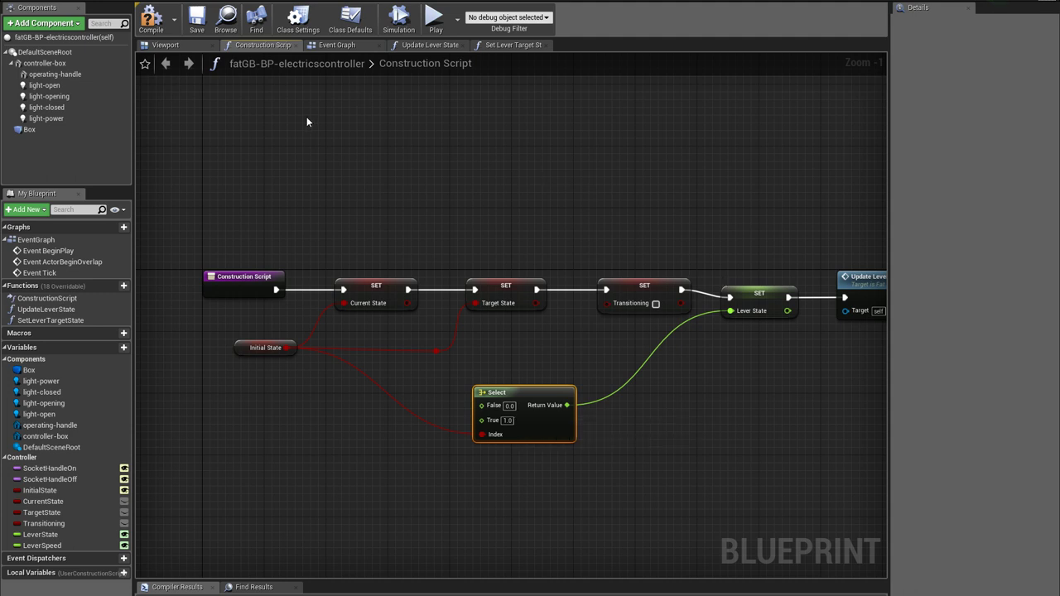
{"action": "left_click", "coordinate": [501, 45]}
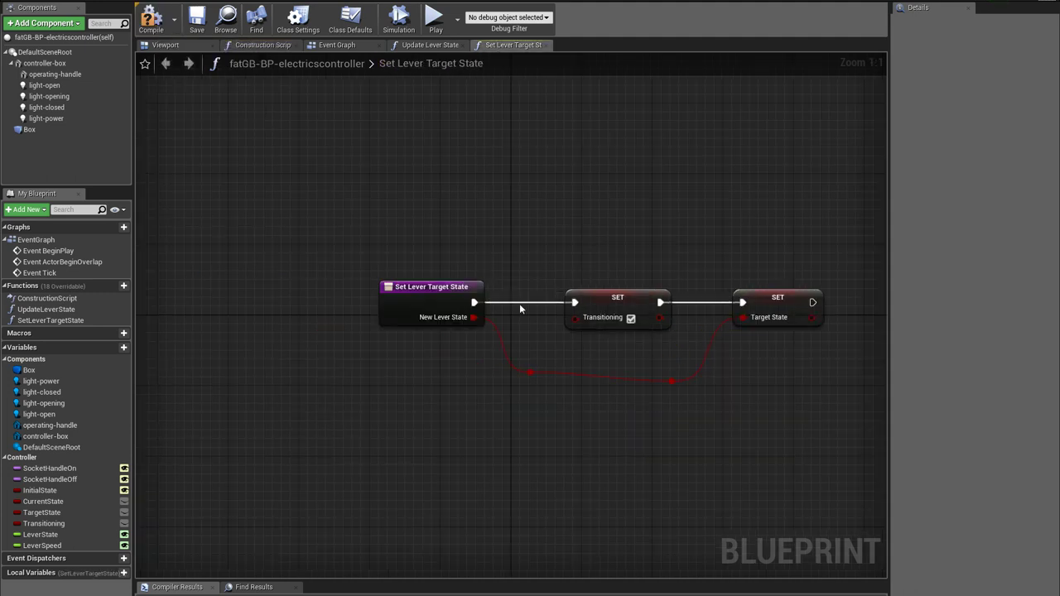
{"action": "right_click_drag", "start_coordinate": [655, 375], "coordinate": [533, 370]}
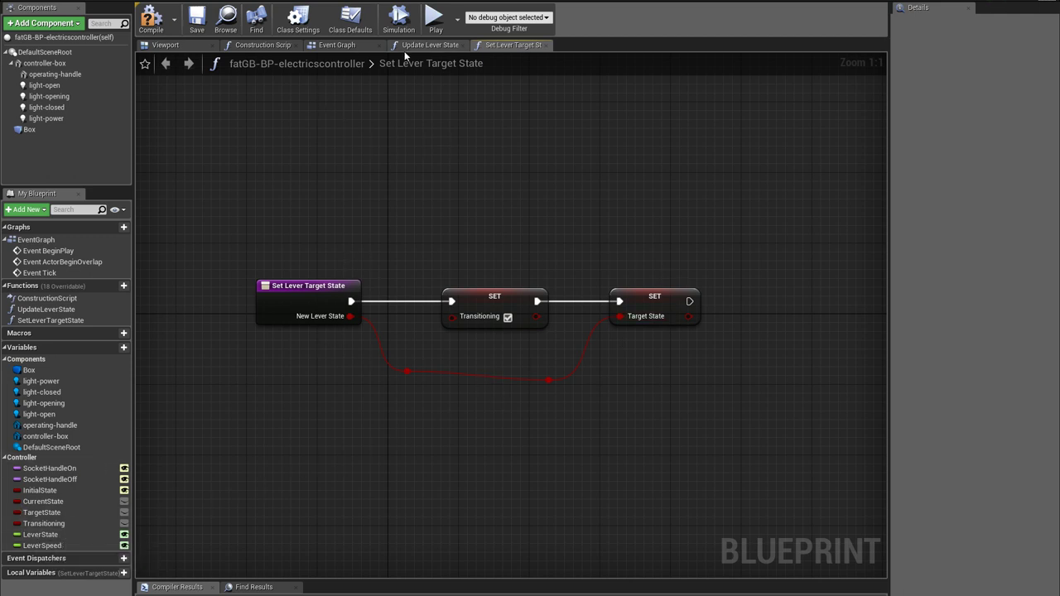
In the Event Graph, connect Event Tick to a new Branch node whose condition is a Transitioning getter
{"action": "left_click", "coordinate": [337, 45]}
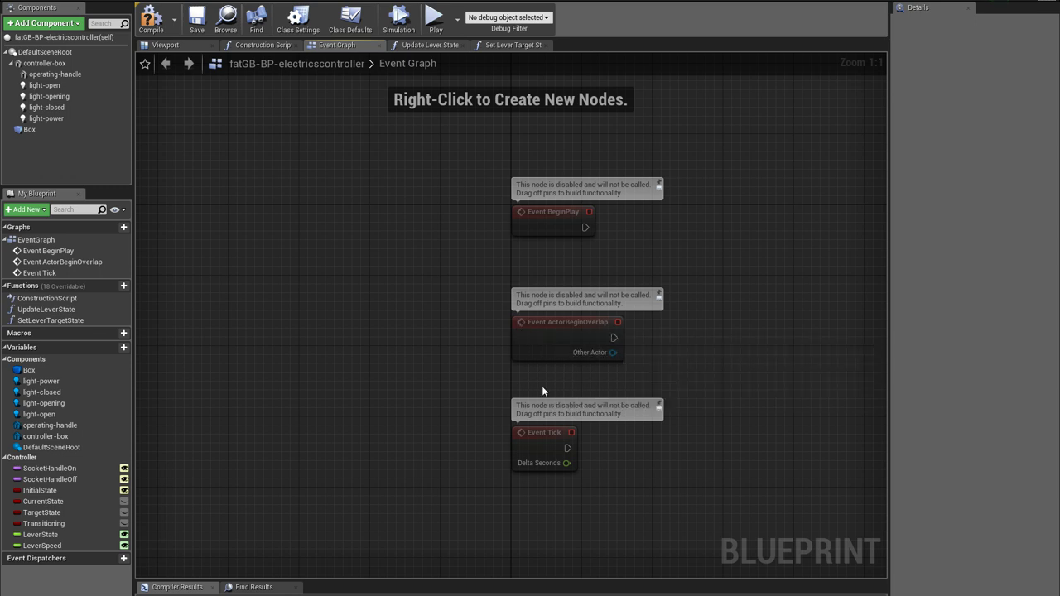
{"action": "right_click_drag", "start_coordinate": [524, 429], "coordinate": [376, 348]}
{"action": "left_click_drag", "start_coordinate": [376, 347], "coordinate": [362, 363]}
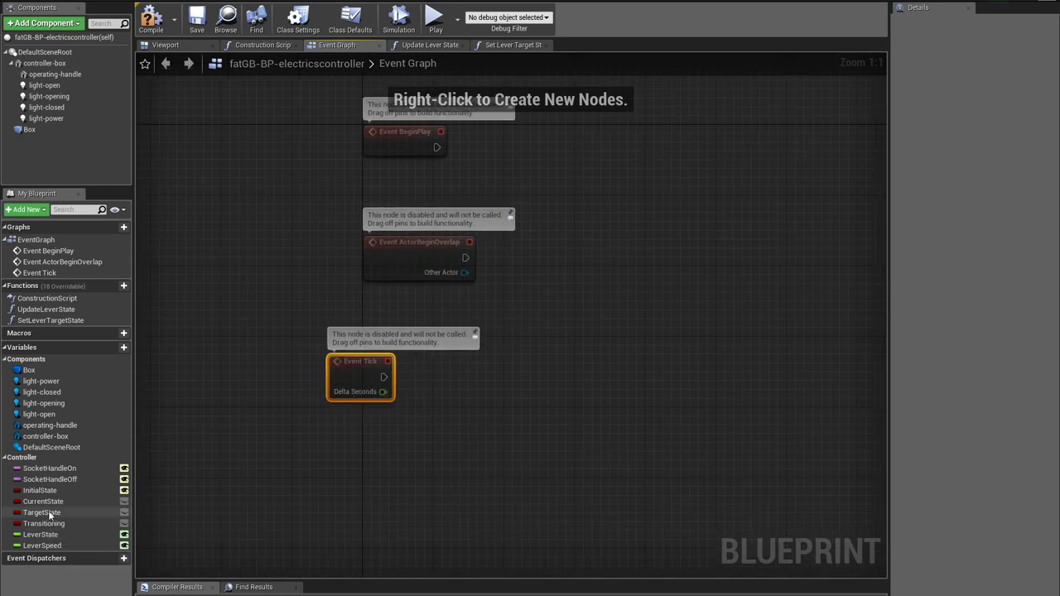
{"action": "left_click_drag", "start_coordinate": [41, 523], "coordinate": [556, 360]}
{"action": "left_click", "coordinate": [478, 380]}
{"action": "type", "text": "branch"}
{"action": "key", "text": "Return"}
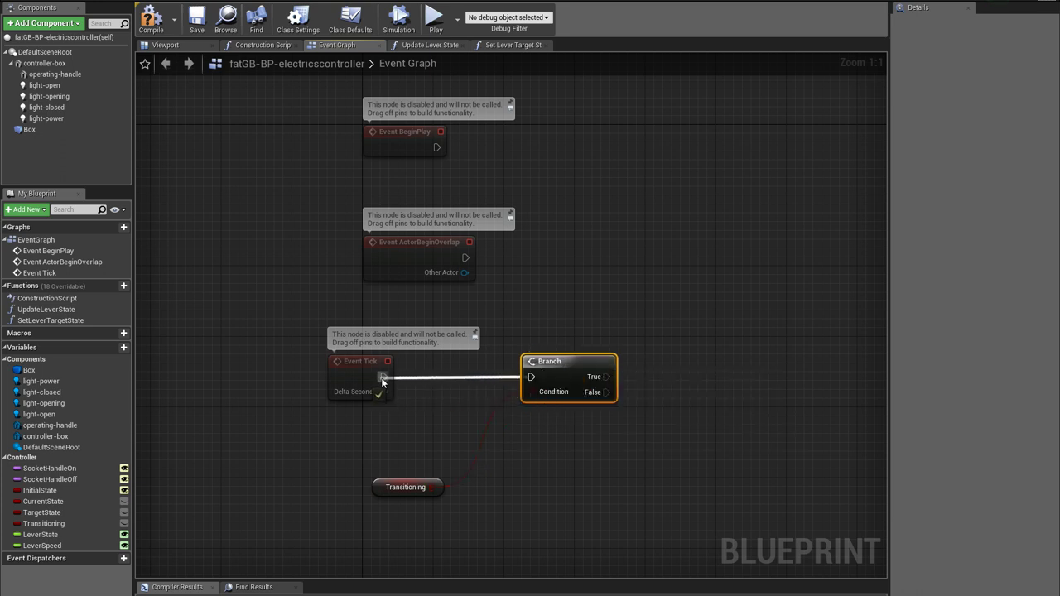
{"action": "left_click_drag", "start_coordinate": [382, 381], "coordinate": [382, 377]}
Place a Target State getter below the Branch node
{"action": "right_click_drag", "start_coordinate": [395, 498], "coordinate": [235, 487]}
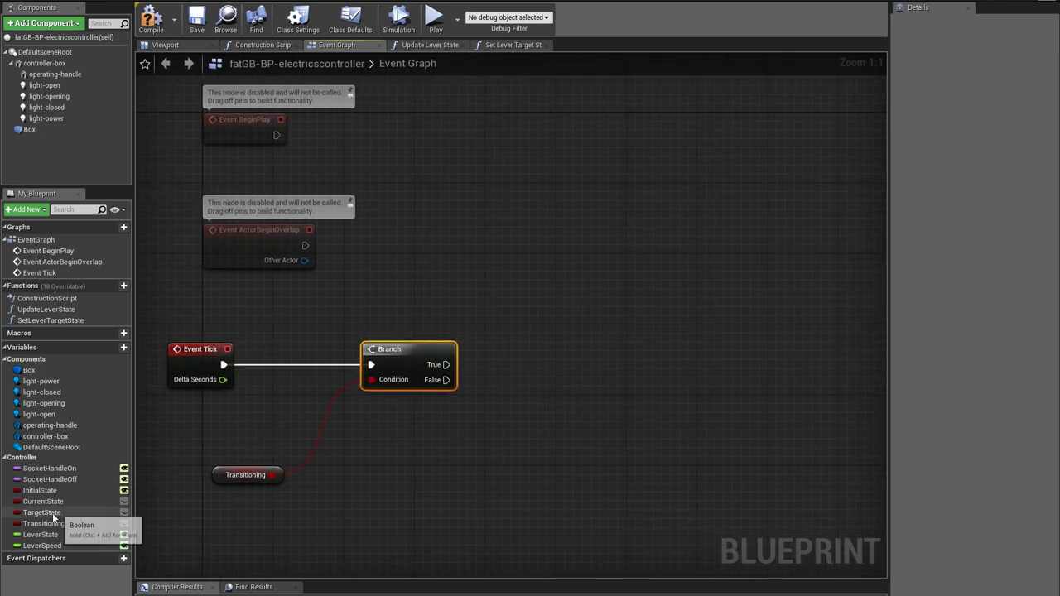
{"action": "left_click_drag", "start_coordinate": [64, 513], "coordinate": [571, 422], "text": "ctrl"}
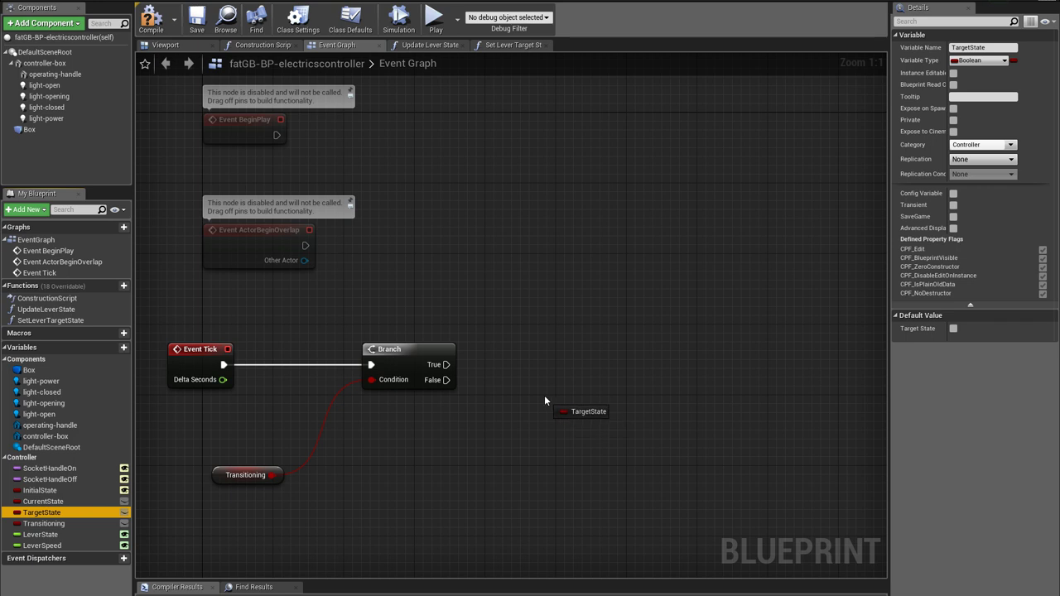
{"action": "left_click_drag", "start_coordinate": [486, 430], "coordinate": [465, 465], "text": "ctrl"}
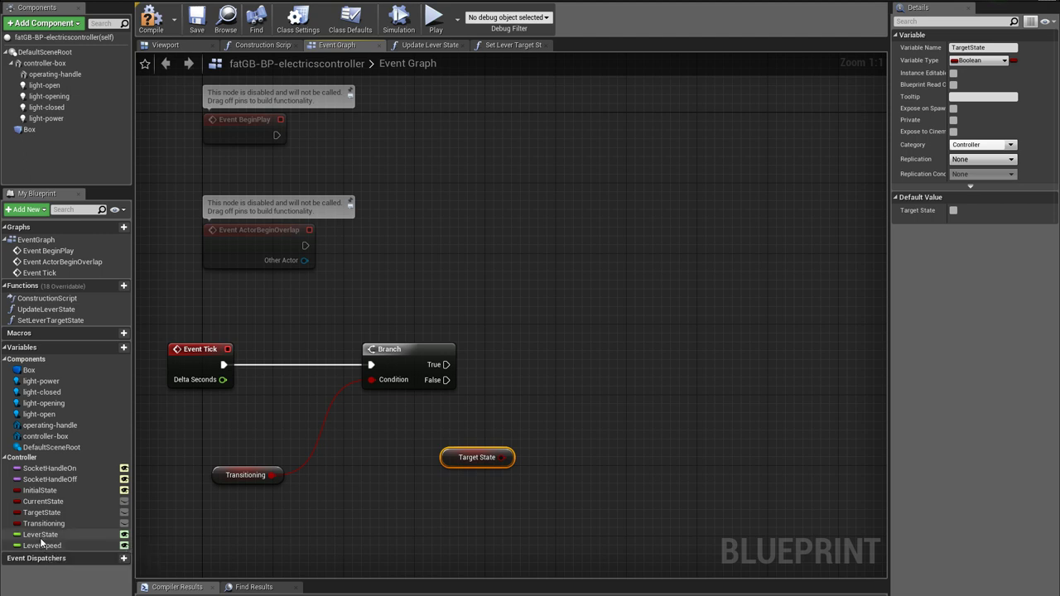
Add a Lever State getter and connect it to a float >= float node comparing against 1.0
{"action": "left_click_drag", "start_coordinate": [38, 537], "coordinate": [323, 506]}
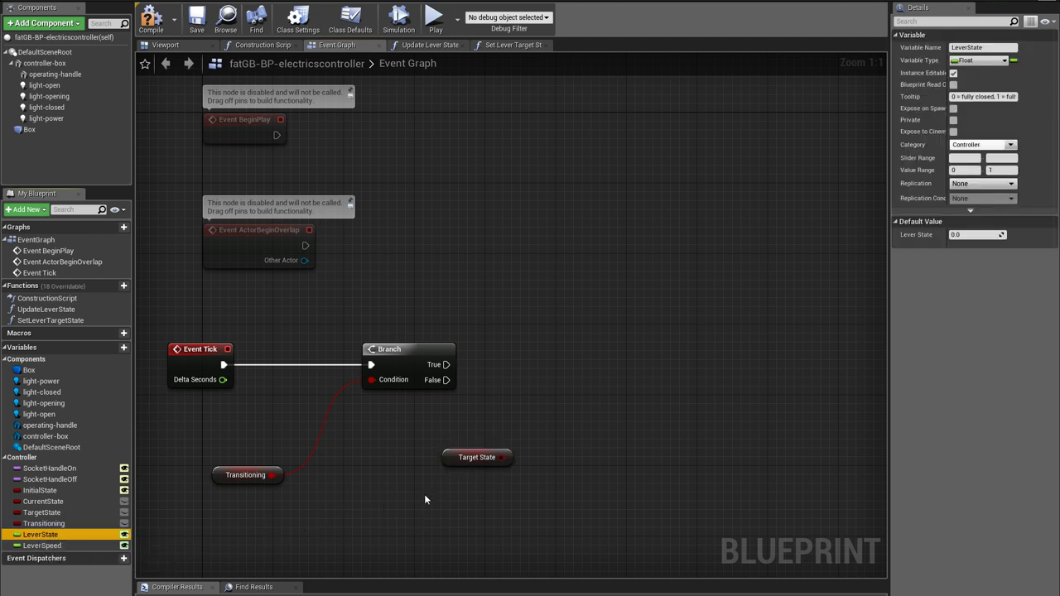
{"action": "left_click_drag", "start_coordinate": [424, 499], "coordinate": [571, 492]}
{"action": "left_click", "coordinate": [447, 501]}
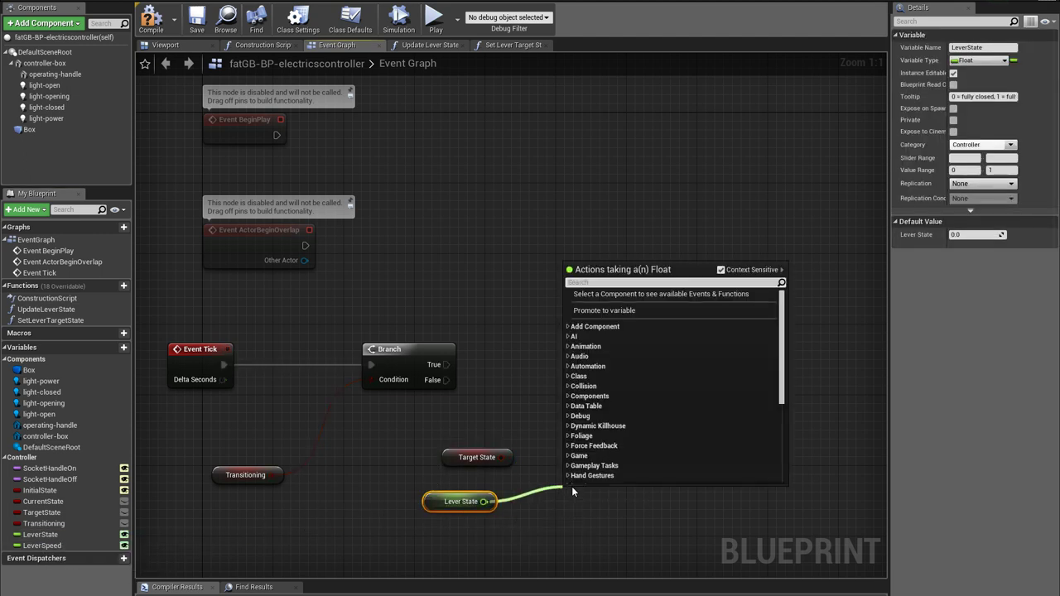
{"action": "type", "text": ">"}
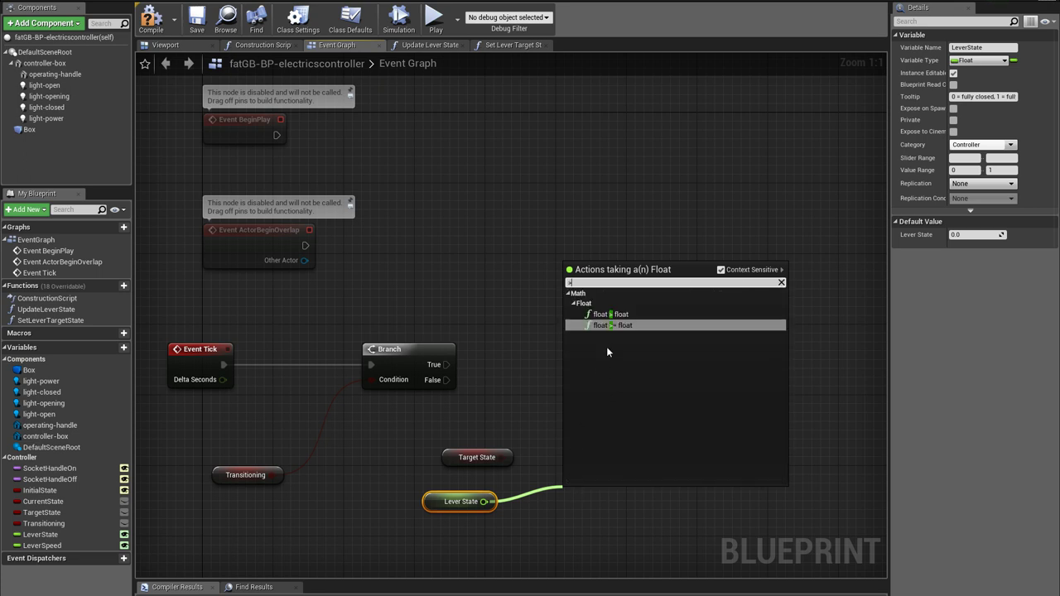
{"action": "left_click", "coordinate": [617, 326]}
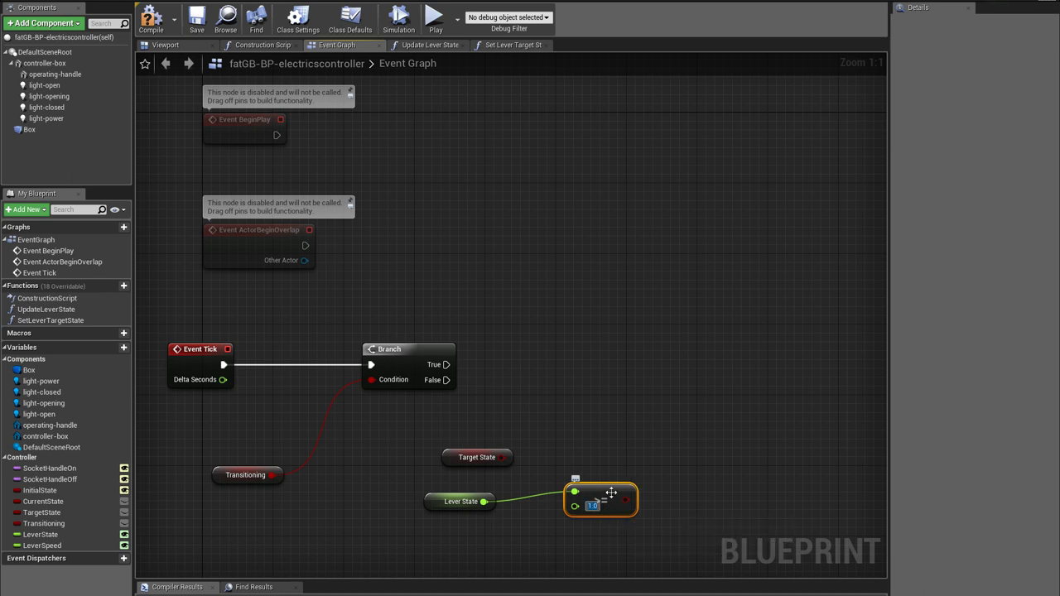
Add an AND Boolean node above the comparison and connect the >= result to its second input
{"action": "left_click_drag", "start_coordinate": [601, 488], "coordinate": [644, 469]}
{"action": "type", "text": "and"}
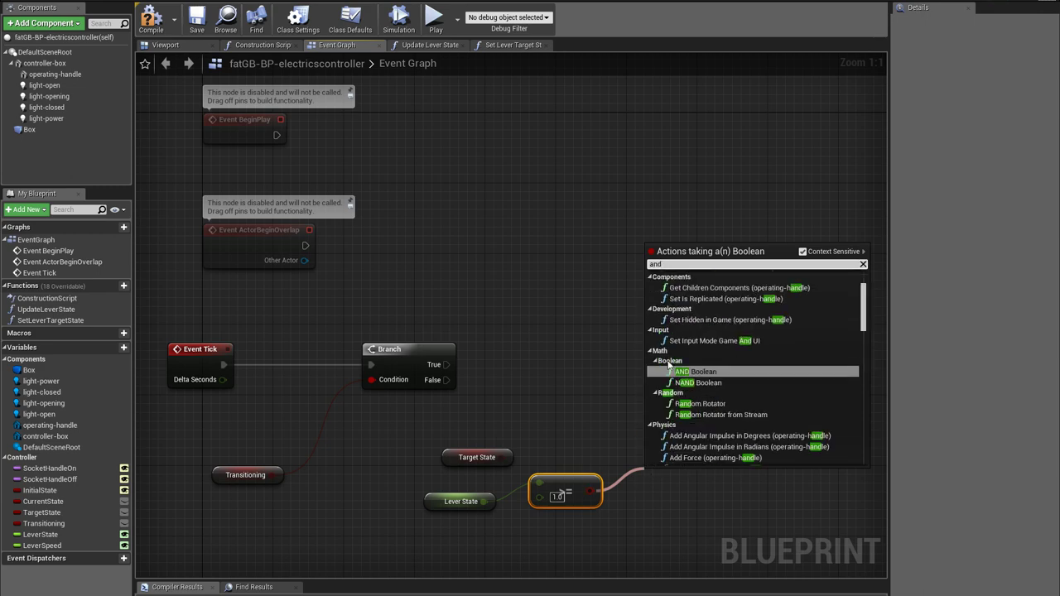
{"action": "key", "text": "Down"}
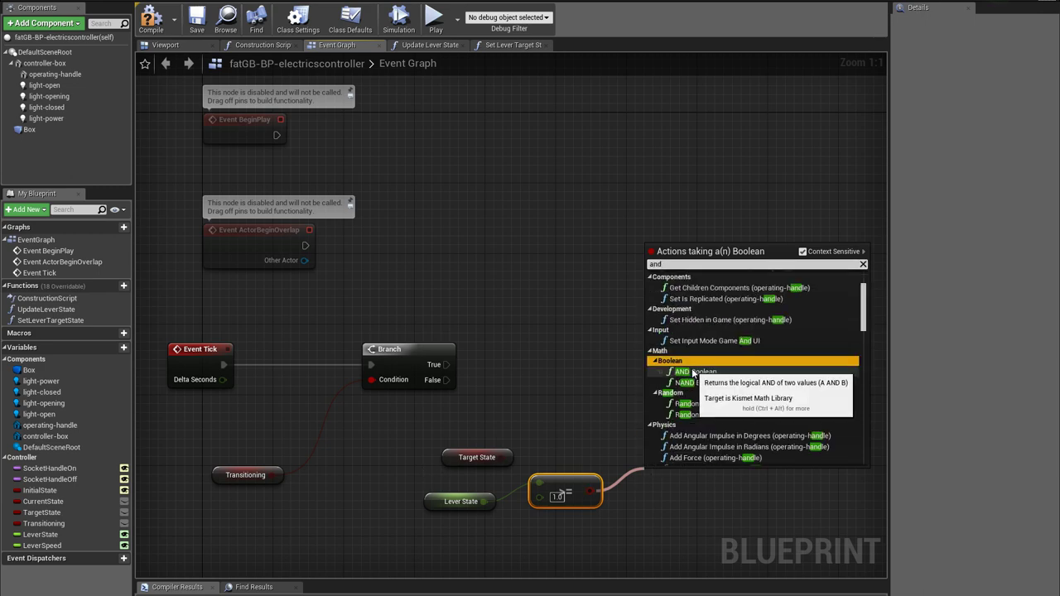
{"action": "key", "text": "Return"}
{"action": "left_click_drag", "start_coordinate": [686, 482], "coordinate": [685, 429]}
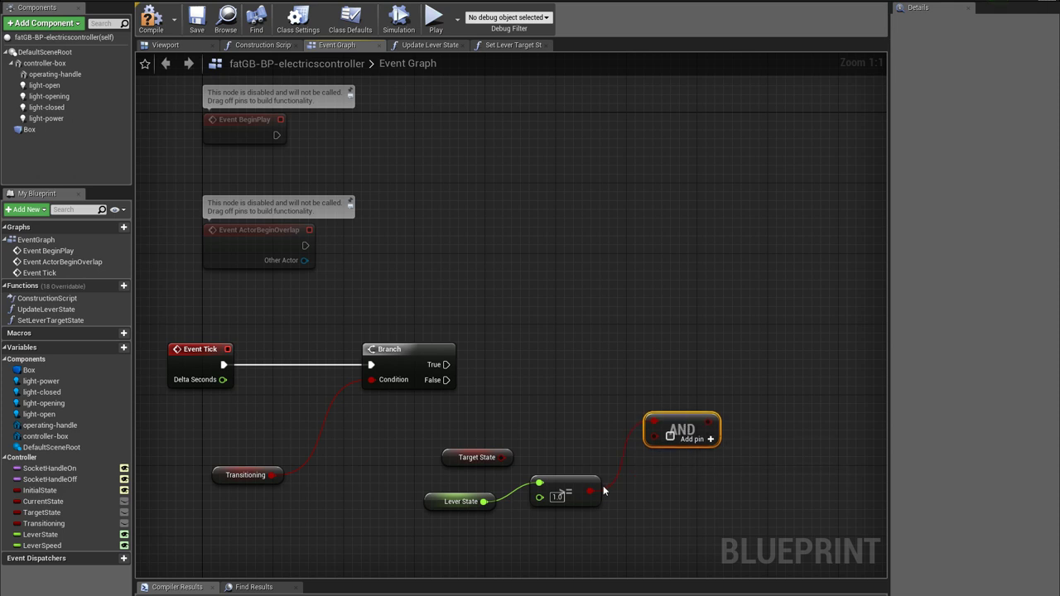
{"action": "left_click_drag", "start_coordinate": [589, 492], "coordinate": [654, 434]}
Move the Target State, Lever State, >= and AND nodes together further right to free space after the Branch
{"action": "left_click_drag", "start_coordinate": [716, 382], "coordinate": [469, 538]}
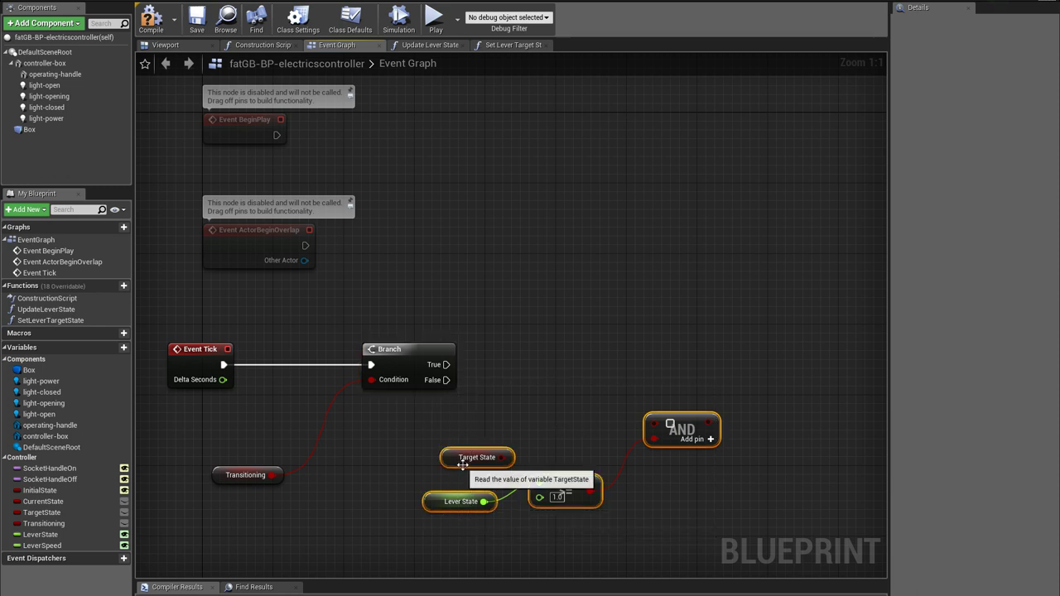
{"action": "left_click_drag", "start_coordinate": [472, 461], "coordinate": [735, 454]}
{"action": "left_click", "coordinate": [444, 477]}
Place Transitioning and Lever Speed getters below the Branch node
{"action": "left_click_drag", "start_coordinate": [41, 524], "coordinate": [386, 443]}
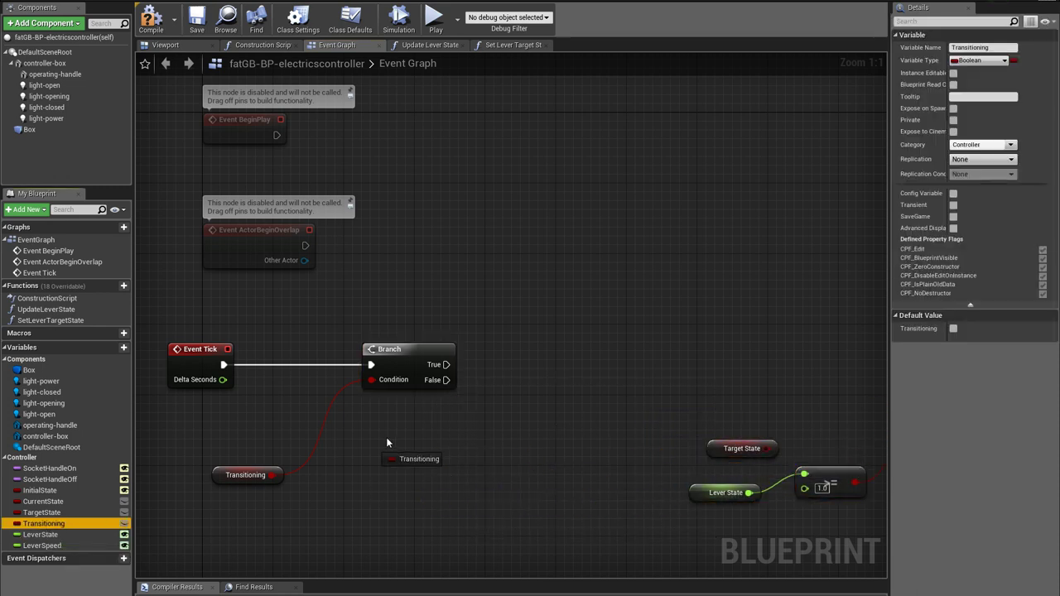
{"action": "left_click", "coordinate": [410, 491]}
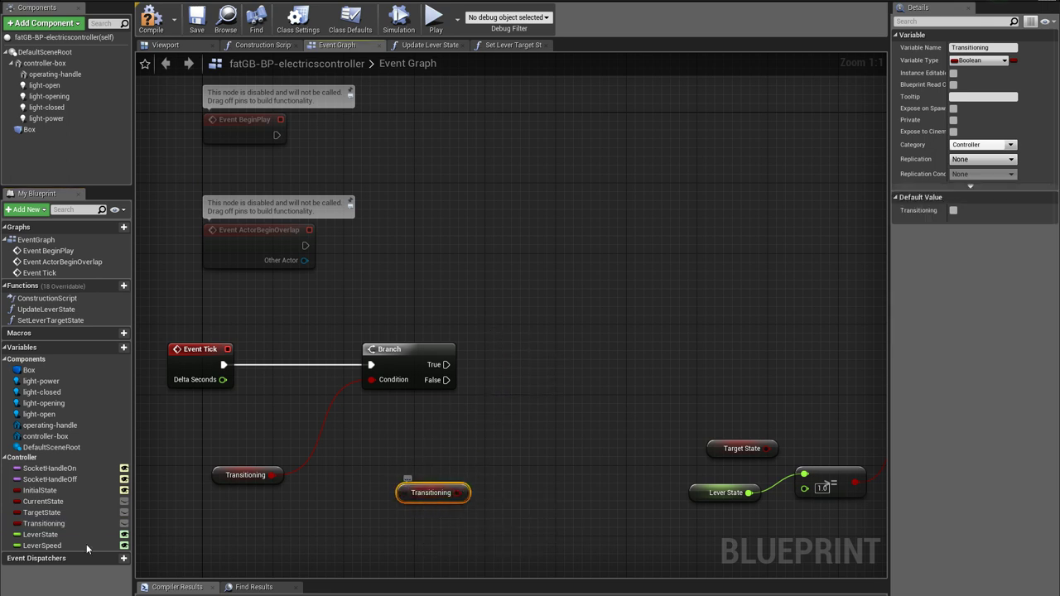
{"action": "left_click_drag", "start_coordinate": [48, 548], "coordinate": [352, 542]}
{"action": "left_click", "coordinate": [368, 539]}
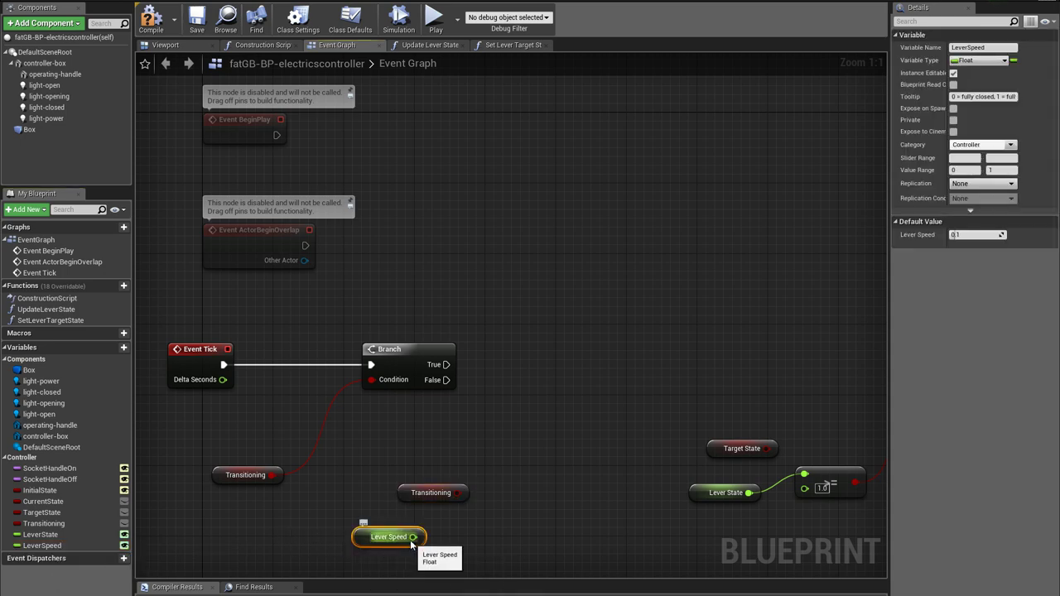
Add a Select node with its Index driven by the new Transitioning getter and position it to the getter's right
{"action": "left_click_drag", "start_coordinate": [455, 493], "coordinate": [503, 443]}
{"action": "left_click", "coordinate": [381, 444]}
{"action": "type", "text": "select"}
{"action": "key", "text": "Return"}
{"action": "right_click_drag", "start_coordinate": [573, 425], "coordinate": [511, 387]}
{"action": "left_click_drag", "start_coordinate": [504, 410], "coordinate": [529, 403]}
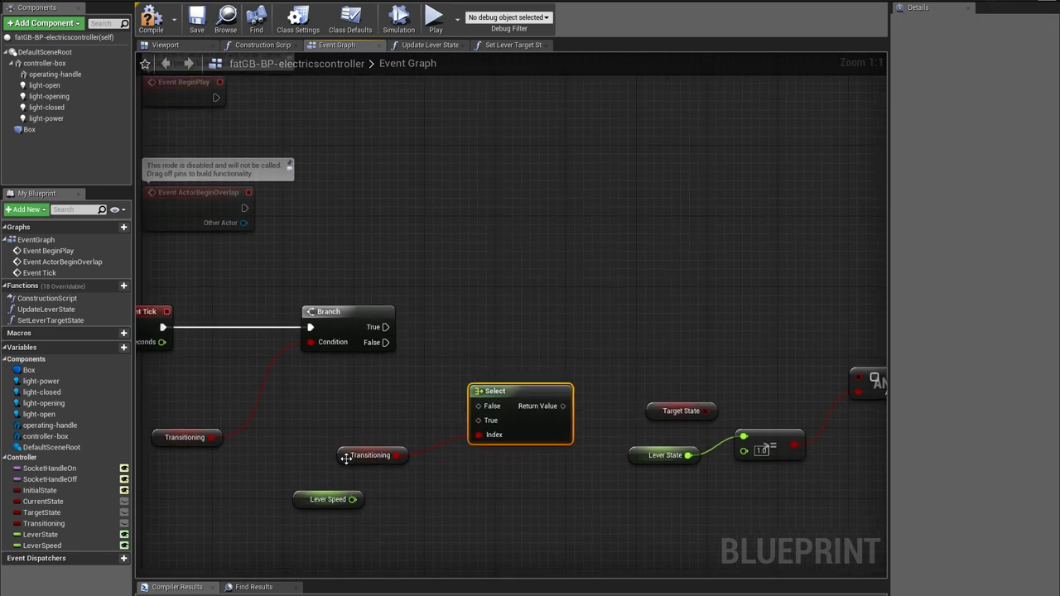
Replace the Transitioning getter on the Select node's Index with a Target State getter and reposition both nodes
{"action": "left_click_drag", "start_coordinate": [346, 459], "coordinate": [309, 468]}
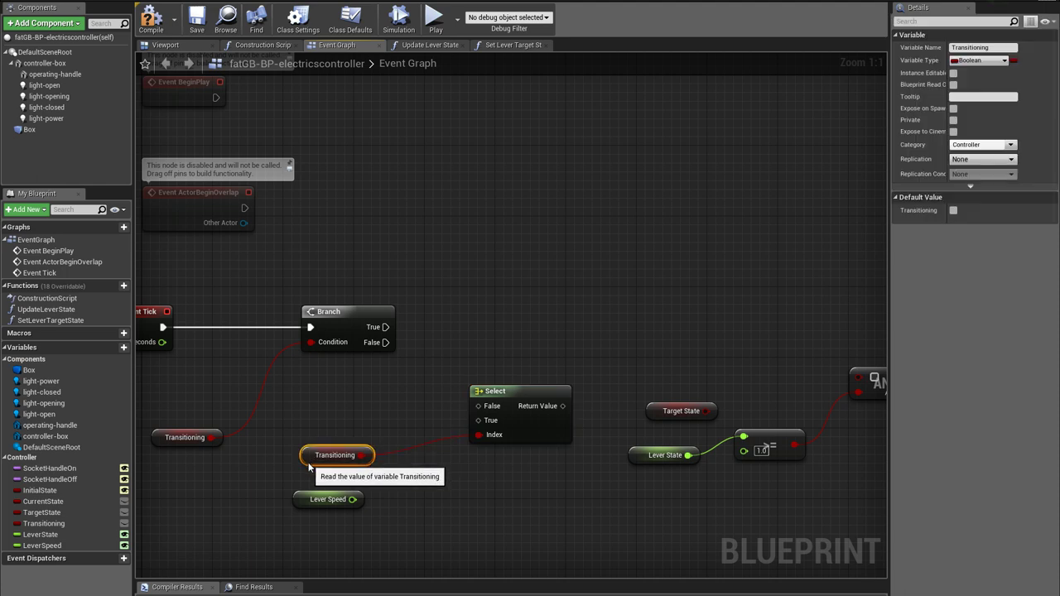
{"action": "left_click_drag", "start_coordinate": [41, 513], "coordinate": [329, 449]}
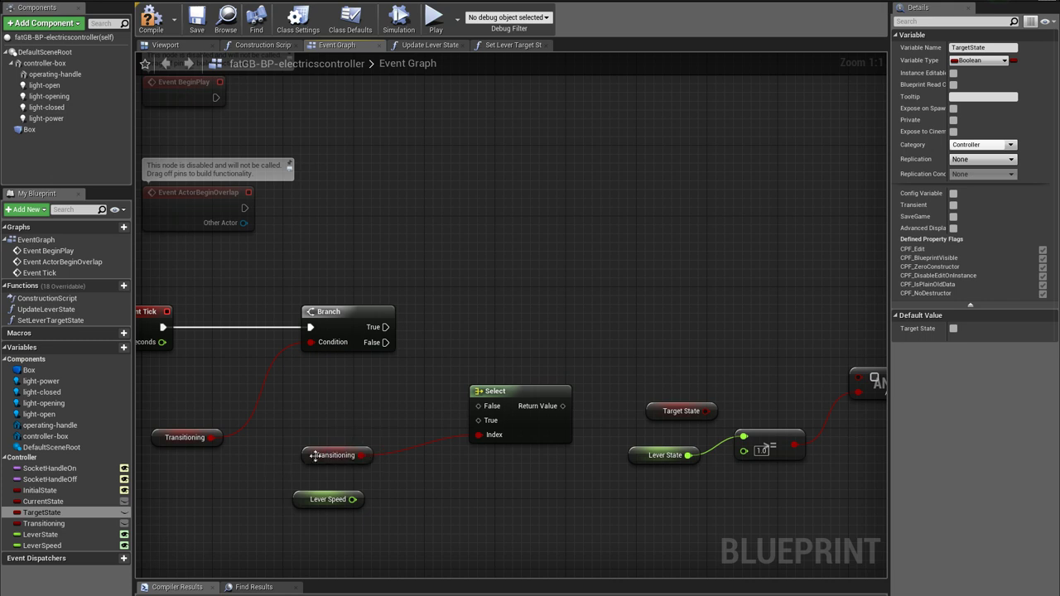
{"action": "left_click", "coordinate": [333, 455]}
{"action": "key", "text": "Delete"}
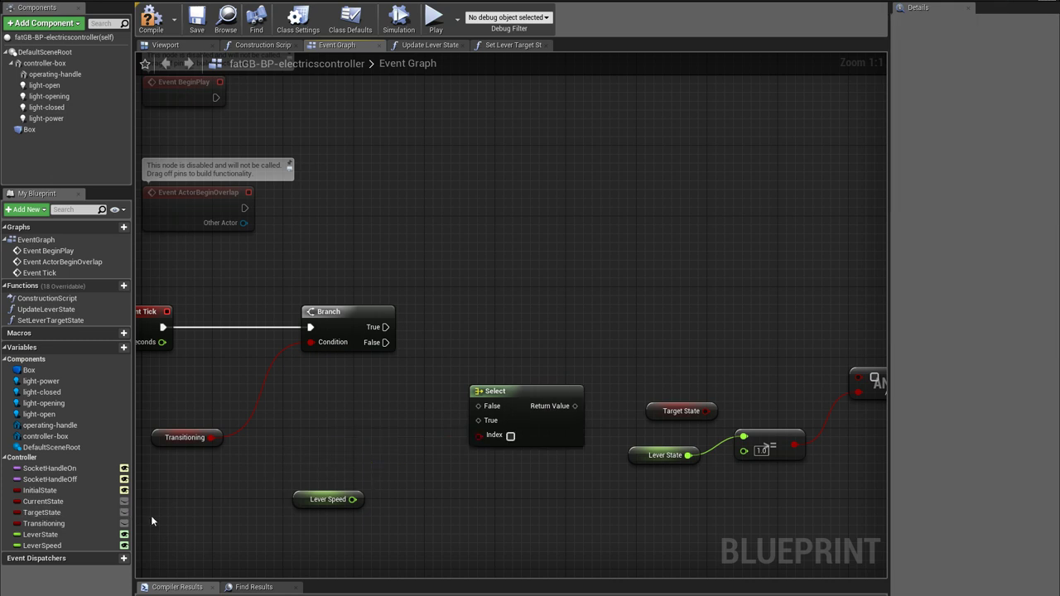
{"action": "left_click", "coordinate": [46, 515]}
{"action": "left_click_drag", "start_coordinate": [47, 515], "coordinate": [478, 438]}
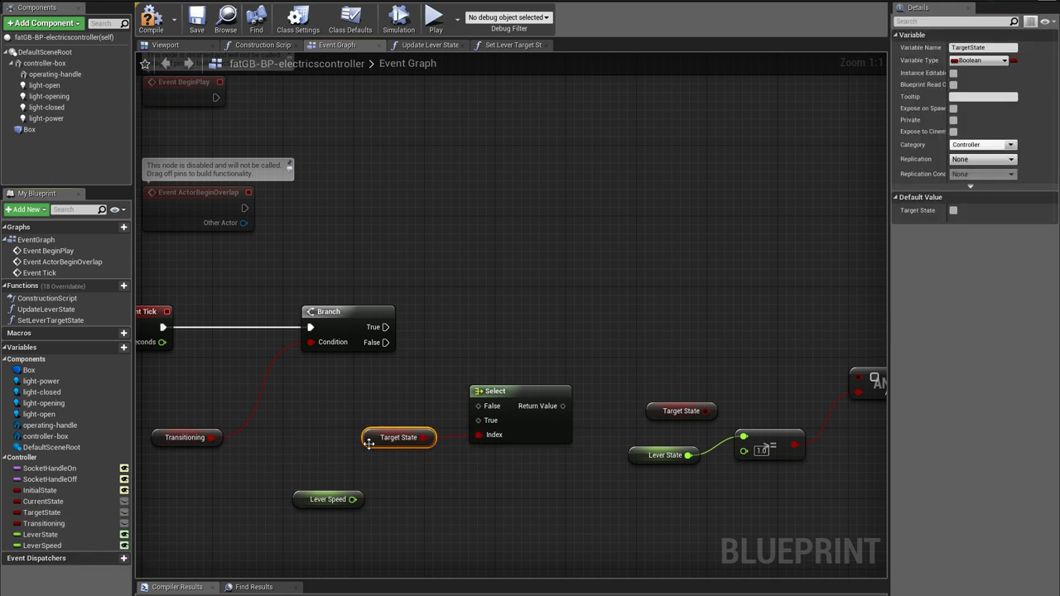
{"action": "left_click_drag", "start_coordinate": [369, 443], "coordinate": [315, 471]}
{"action": "left_click_drag", "start_coordinate": [524, 421], "coordinate": [506, 421]}
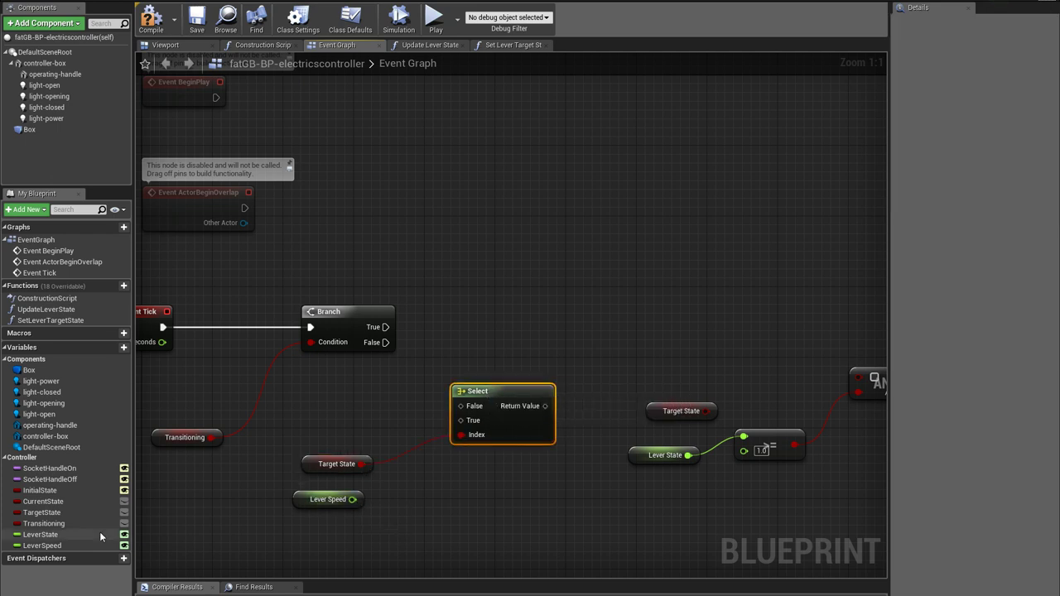
Add a float subtraction node with Lever Speed connected to its first input
{"action": "left_click_drag", "start_coordinate": [352, 499], "coordinate": [400, 439]}
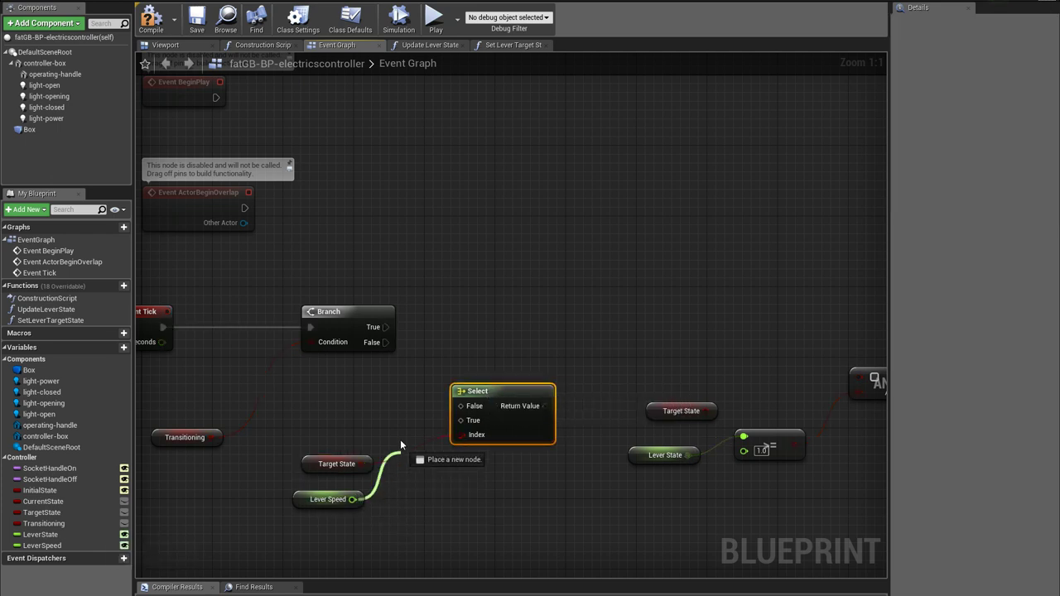
{"action": "type", "text": "-"}
{"action": "left_click", "coordinate": [472, 380]}
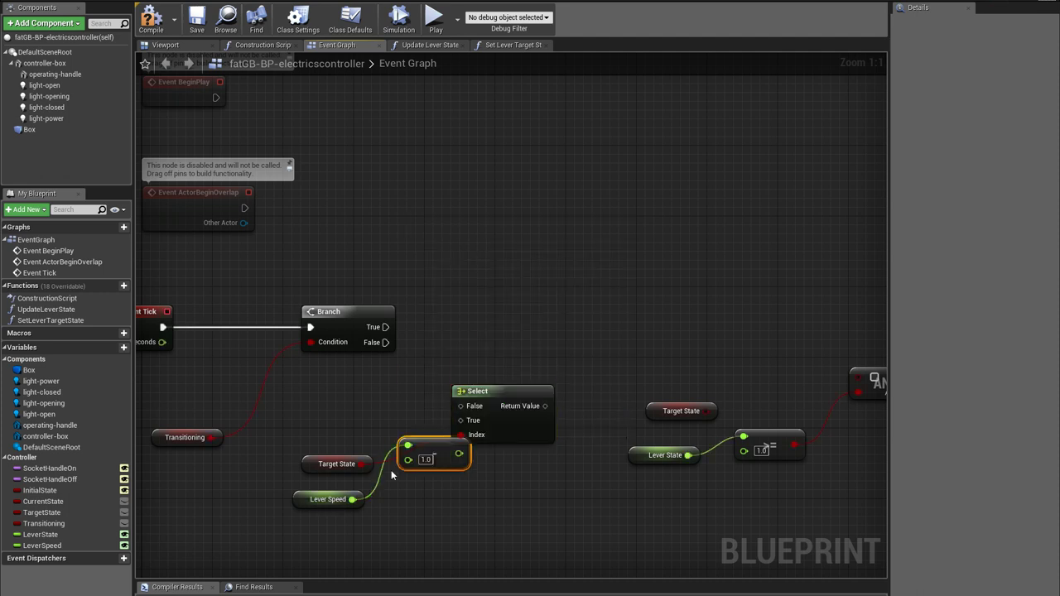
Negate Lever Speed by subtracting it from 0.0 for the Select node's False input, and route Lever Speed itself into True
{"action": "left_click_drag", "start_coordinate": [352, 500], "coordinate": [575, 370]}
{"action": "left_click", "coordinate": [407, 446], "text": "alt"}
{"action": "left_click_drag", "start_coordinate": [311, 469], "coordinate": [303, 416]}
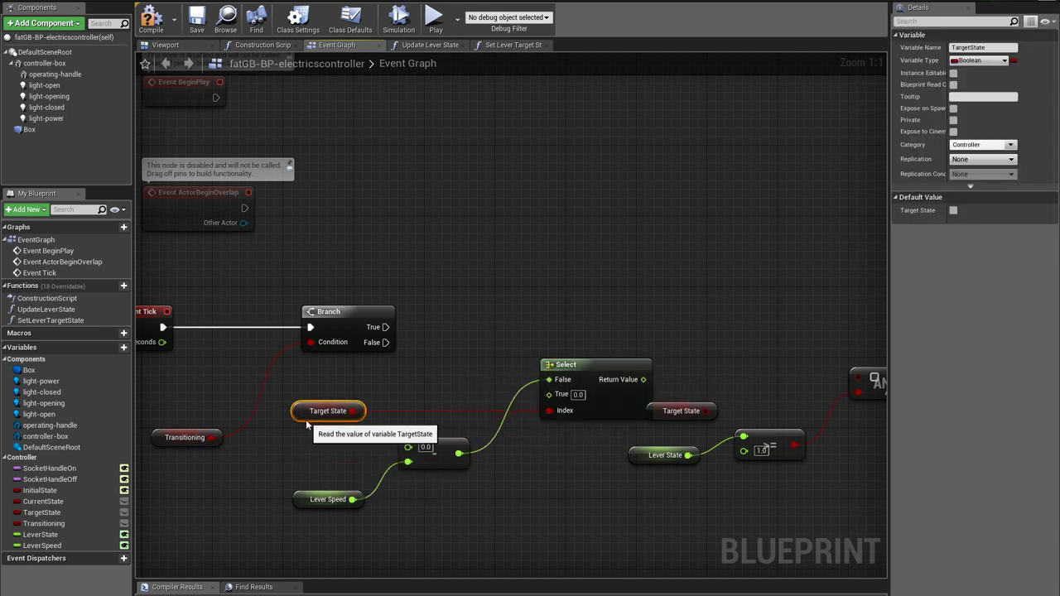
{"action": "left_click_drag", "start_coordinate": [351, 499], "coordinate": [557, 365]}
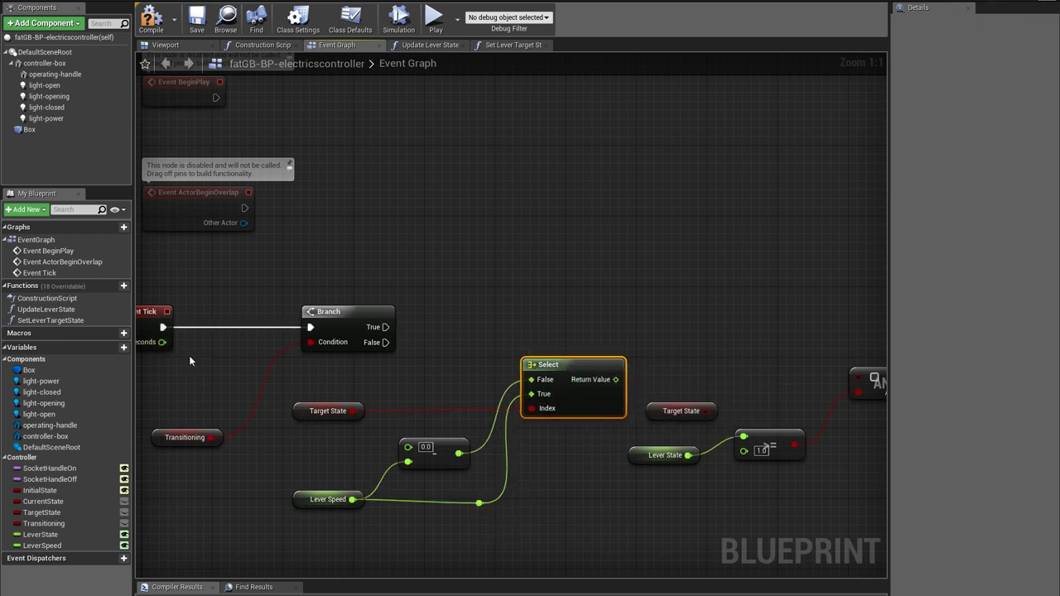
Route Event Tick's Delta Seconds through two reroute nodes above the Select node into a new float multiplication node
{"action": "right_click_drag", "start_coordinate": [190, 357], "coordinate": [240, 353]}
{"action": "left_click_drag", "start_coordinate": [212, 338], "coordinate": [261, 371]}
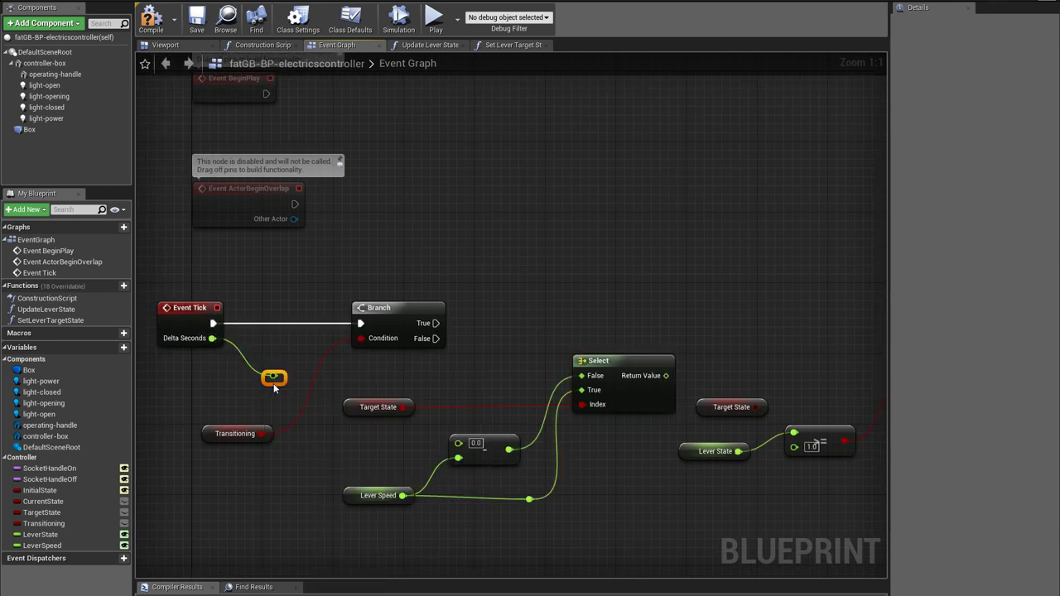
{"action": "left_click_drag", "start_coordinate": [273, 378], "coordinate": [524, 377]}
{"action": "left_click_drag", "start_coordinate": [537, 384], "coordinate": [562, 347]}
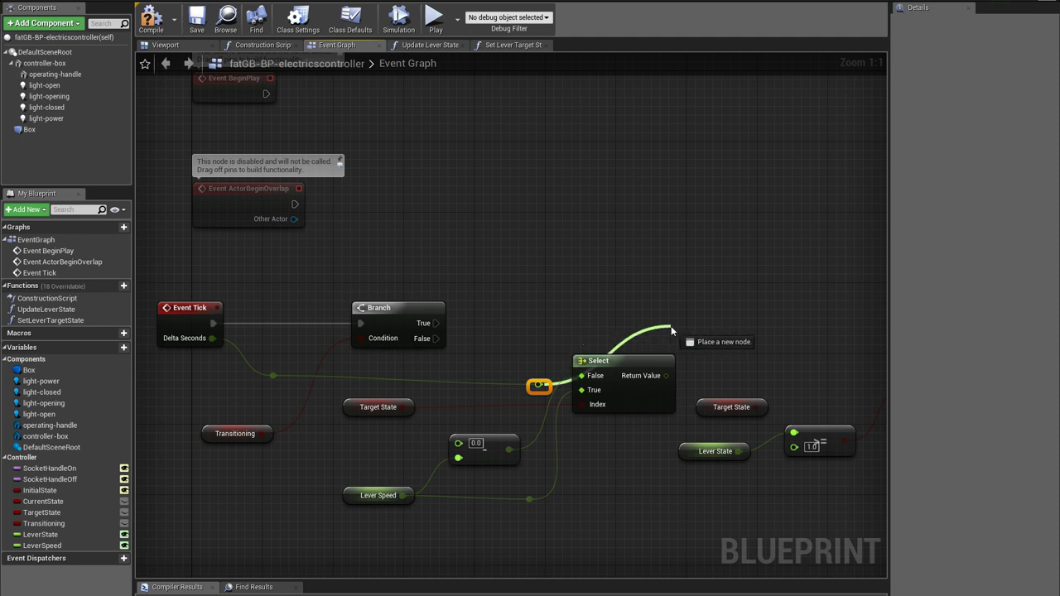
{"action": "left_click_drag", "start_coordinate": [691, 334], "coordinate": [689, 332]}
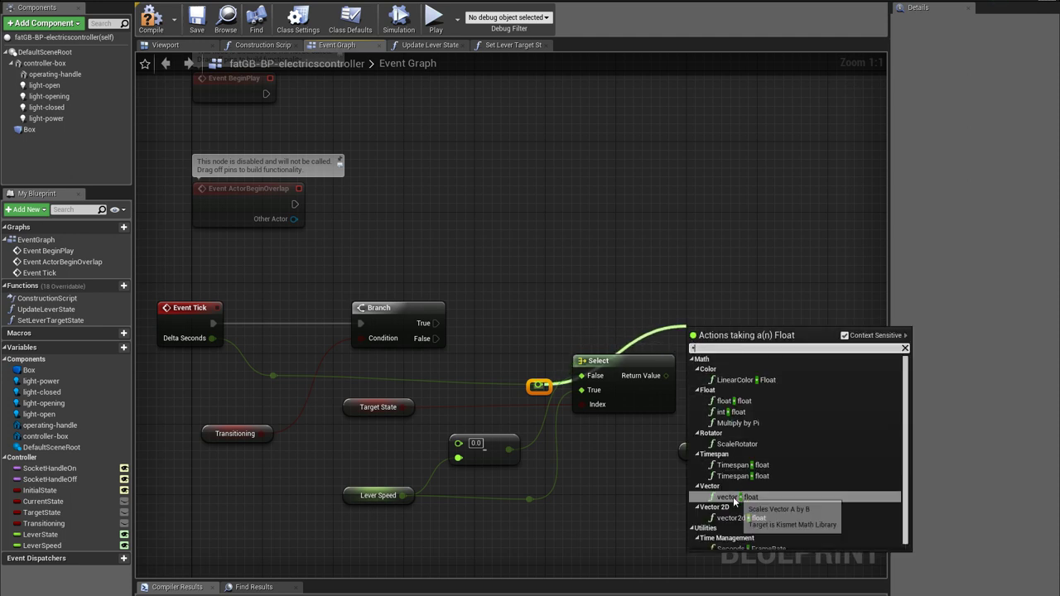
{"action": "left_click", "coordinate": [739, 403]}
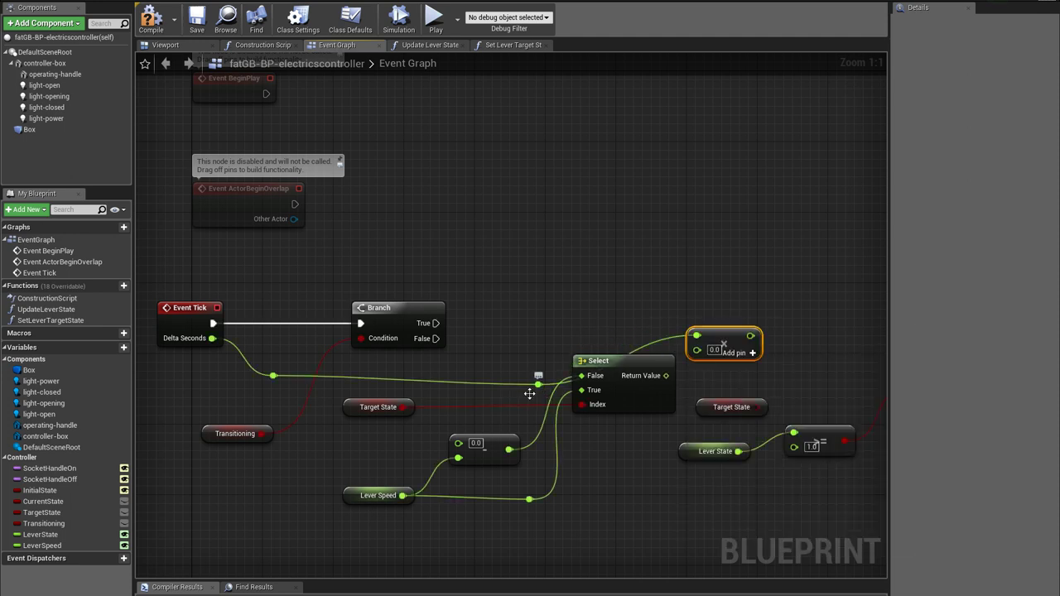
{"action": "left_click_drag", "start_coordinate": [529, 393], "coordinate": [535, 358]}
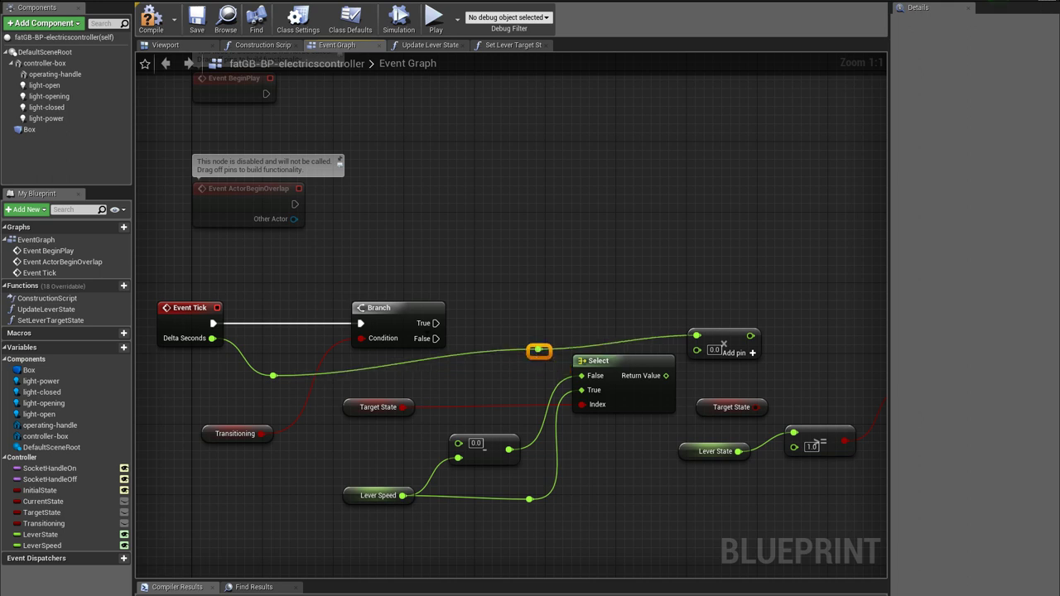
Raise the Branch node and feed the Select node's Return Value into the multiplication node's second input
{"action": "left_click_drag", "start_coordinate": [396, 305], "coordinate": [397, 270]}
{"action": "right_click_drag", "start_coordinate": [494, 292], "coordinate": [451, 271]}
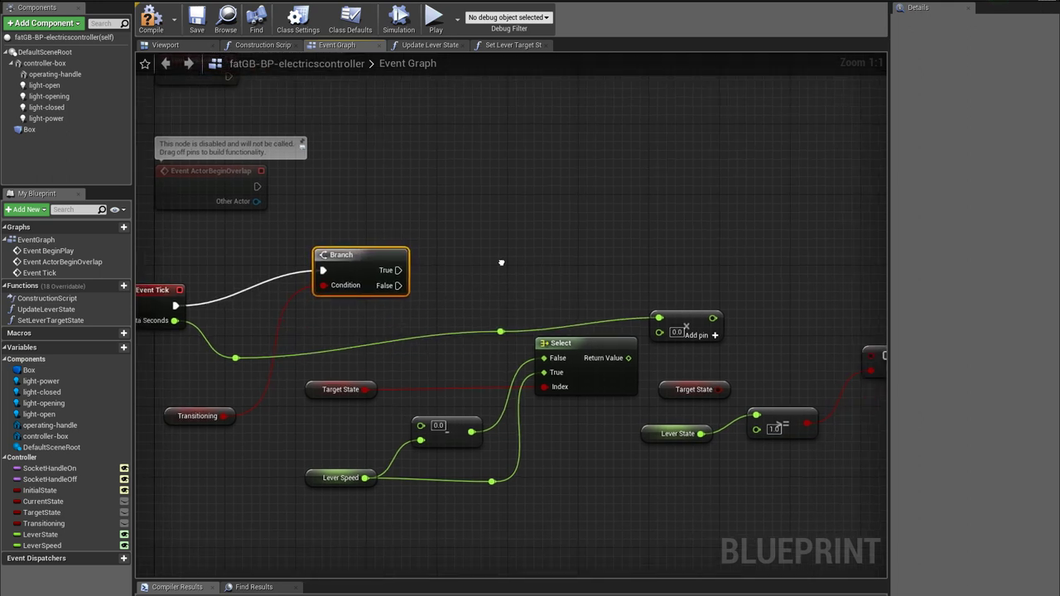
{"action": "left_click_drag", "start_coordinate": [573, 340], "coordinate": [654, 331]}
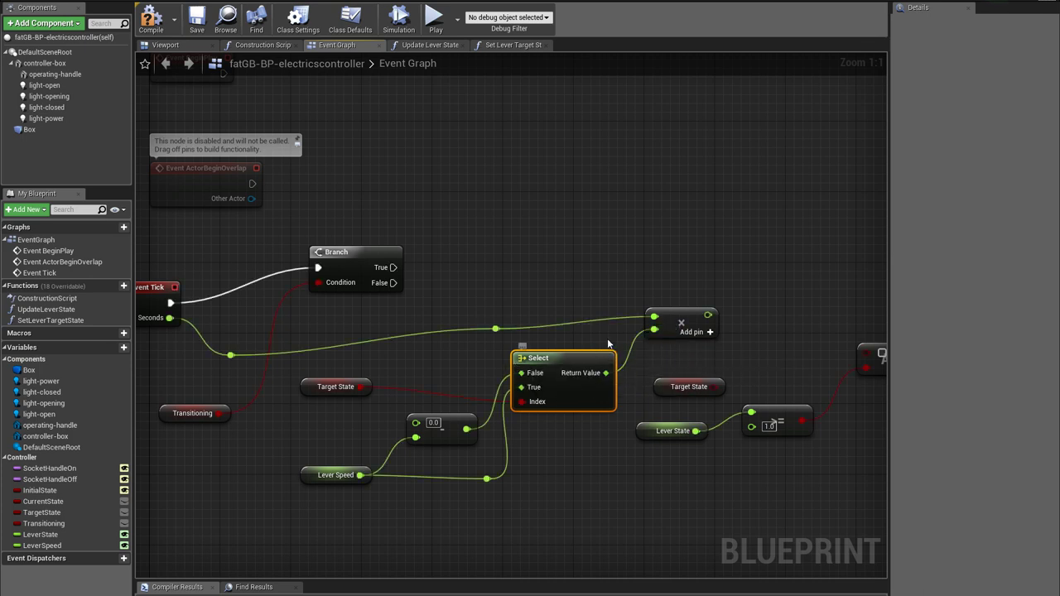
Place a Lever State getter above the multiplication node and add its value to the product with a float addition node
{"action": "right_click_drag", "start_coordinate": [584, 356], "coordinate": [516, 364]}
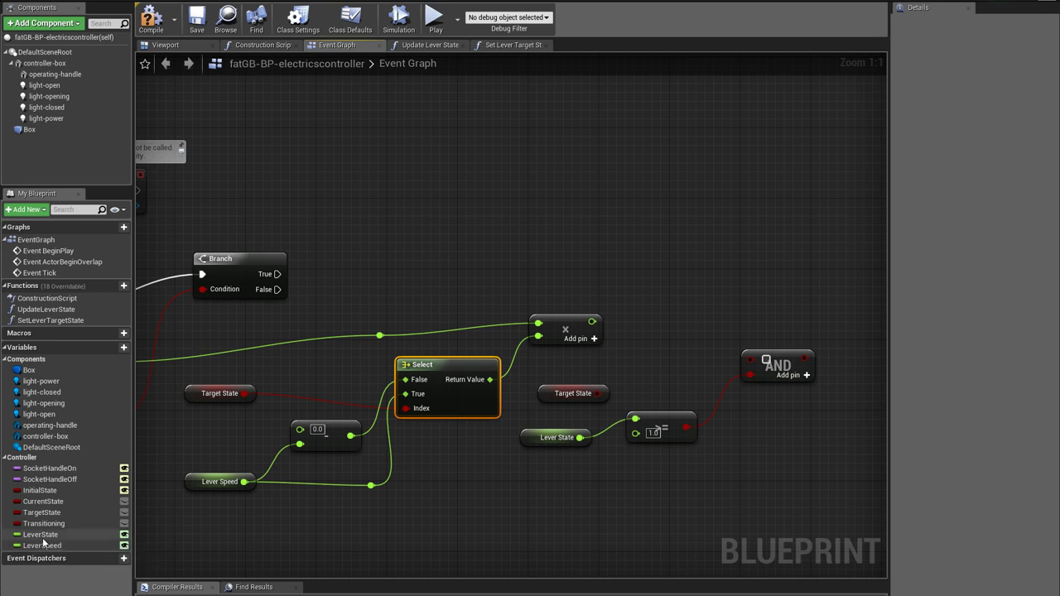
{"action": "left_click_drag", "start_coordinate": [62, 535], "coordinate": [502, 387]}
{"action": "left_click_drag", "start_coordinate": [553, 222], "coordinate": [555, 226]}
{"action": "left_click", "coordinate": [572, 235]}
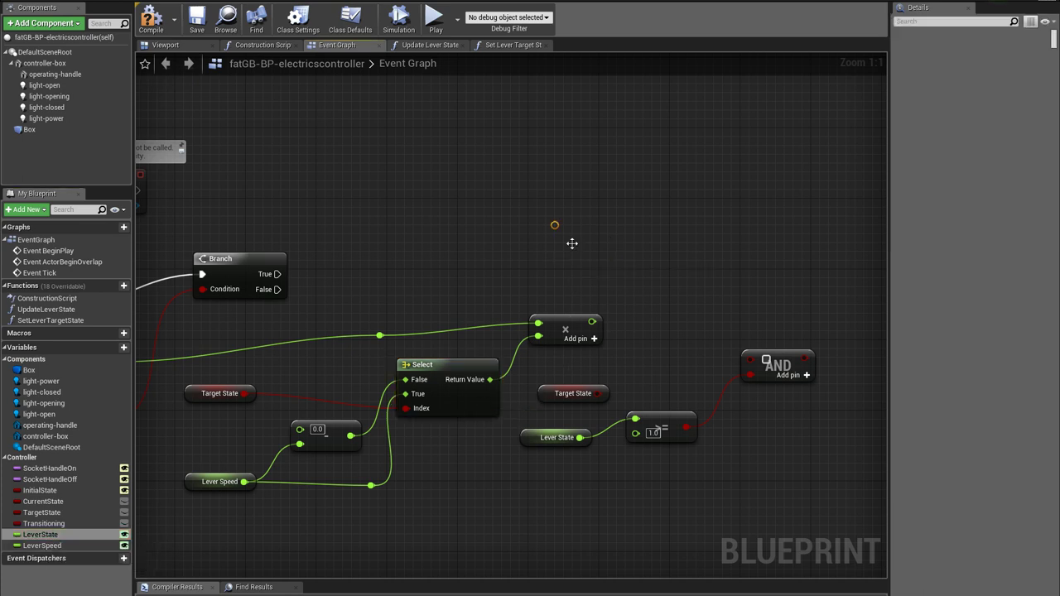
{"action": "left_click_drag", "start_coordinate": [617, 235], "coordinate": [591, 322]}
{"action": "type", "text": "+"}
{"action": "left_click", "coordinate": [702, 330]}
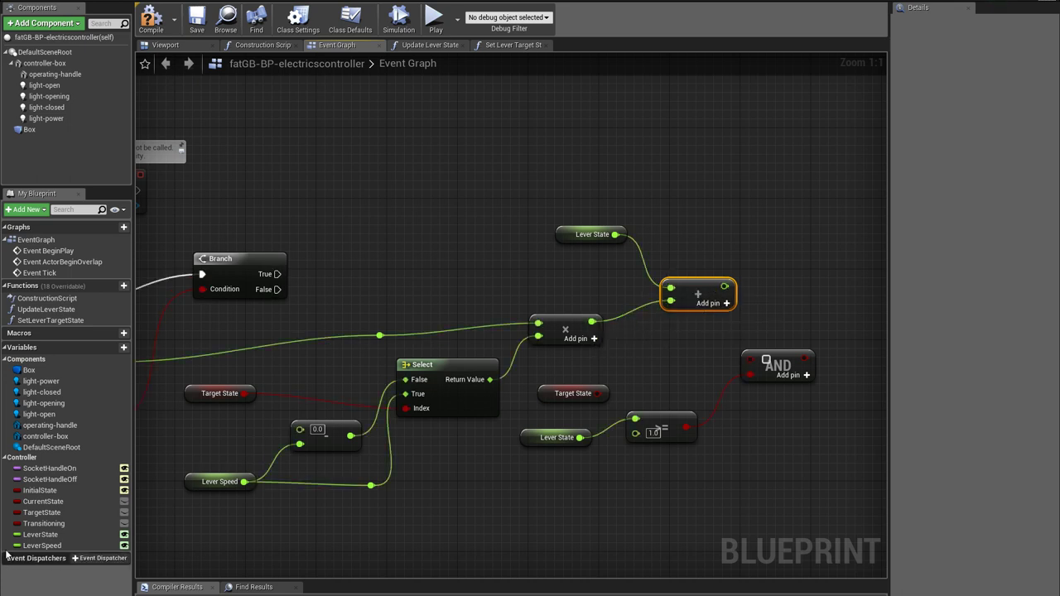
Place a Set Lever State node beyond the addition node, leaving room between them
{"action": "left_click_drag", "start_coordinate": [40, 534], "coordinate": [749, 270]}
{"action": "mouse_move", "coordinate": [809, 286]}
{"action": "left_mouse_down"}
{"action": "mouse_move", "coordinate": [831, 259]}
{"action": "mouse_move", "coordinate": [819, 274]}
{"action": "left_mouse_up"}
{"action": "left_click", "coordinate": [821, 298]}
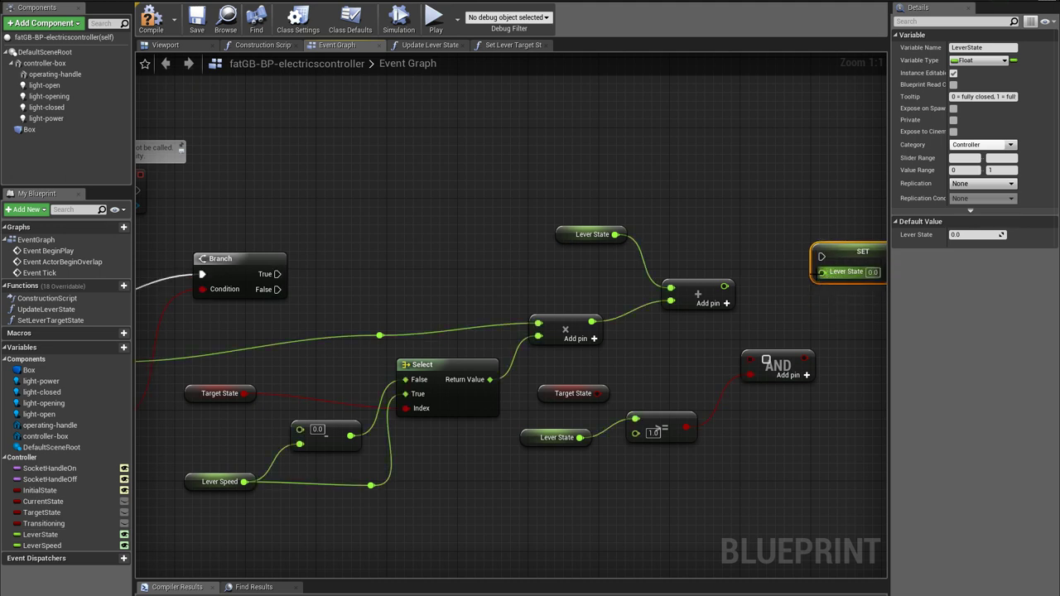
{"action": "right_click_drag", "start_coordinate": [782, 260], "coordinate": [608, 293]}
{"action": "left_click_drag", "start_coordinate": [683, 283], "coordinate": [748, 291]}
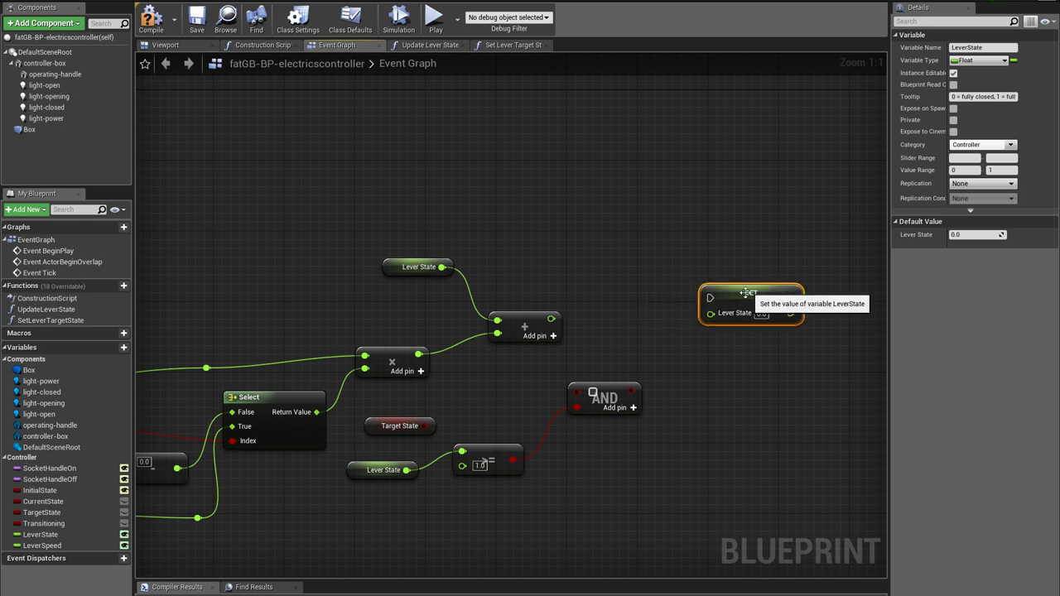
{"action": "left_click_drag", "start_coordinate": [551, 319], "coordinate": [613, 323]}
{"action": "type", "text": "clamp"}
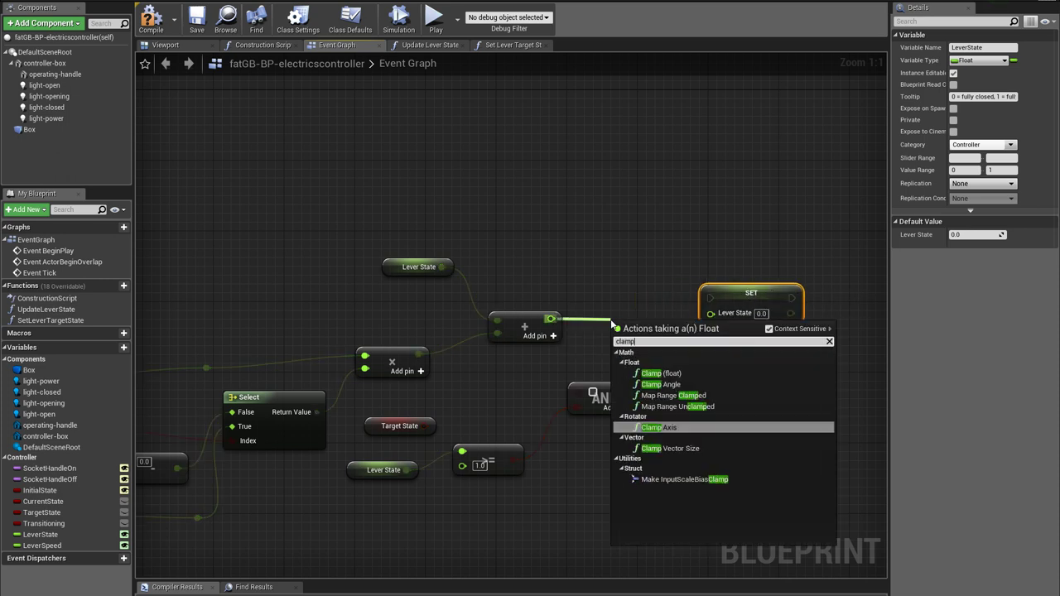
{"action": "key", "text": "Return"}
{"action": "key", "text": "Delete"}
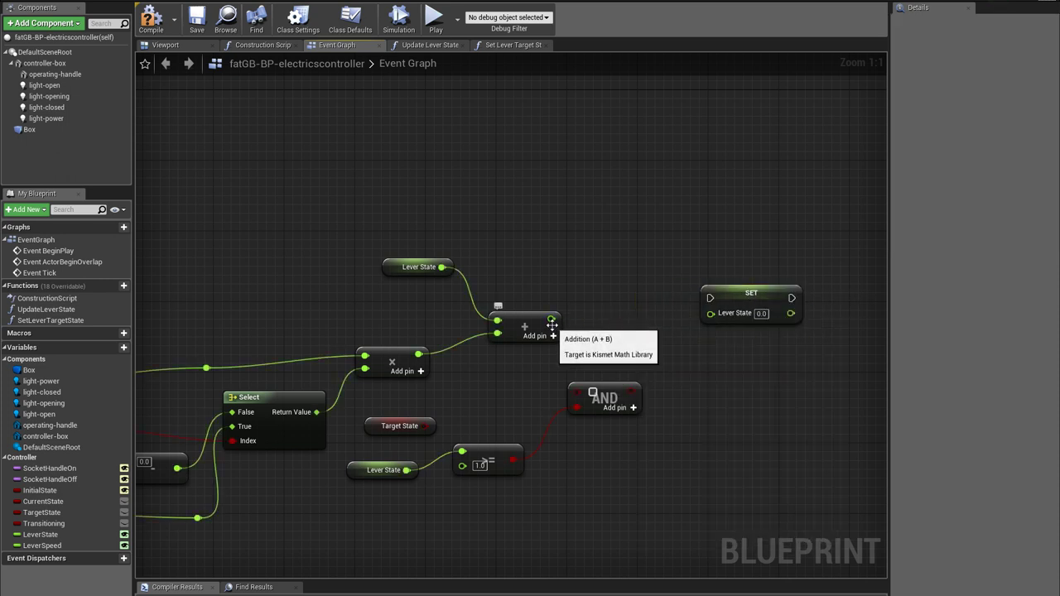
Clamp the addition result with a Clamp (float) node between 0.0 and 1.0 and feed it into Set Lever State
{"action": "left_click_drag", "start_coordinate": [551, 319], "coordinate": [617, 335]}
{"action": "type", "text": "clamp"}
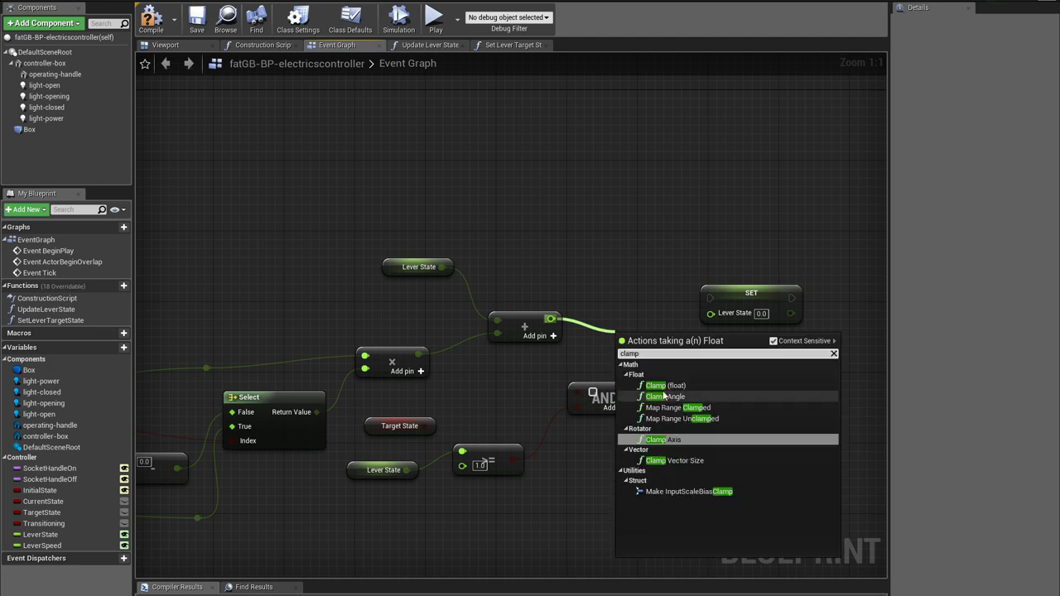
{"action": "left_click", "coordinate": [665, 444]}
{"action": "left_click_drag", "start_coordinate": [664, 338], "coordinate": [647, 302]}
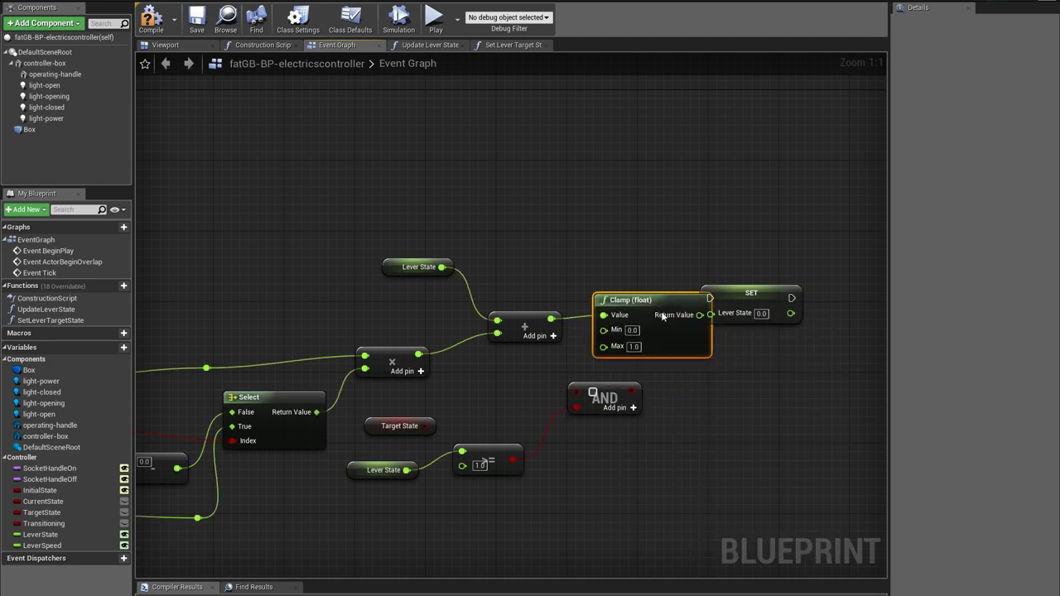
{"action": "left_click_drag", "start_coordinate": [716, 301], "coordinate": [754, 313]}
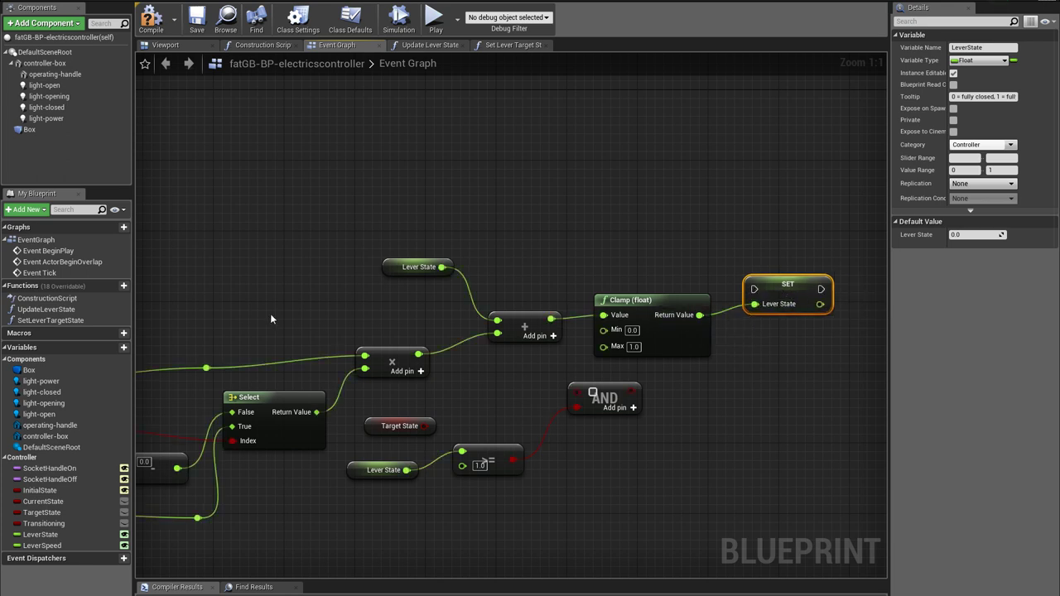
Connect the Branch node's True output to Set Lever State through two reroute nodes above the math nodes
{"action": "right_click_drag", "start_coordinate": [271, 318], "coordinate": [415, 296]}
{"action": "left_click_drag", "start_coordinate": [276, 280], "coordinate": [498, 220]}
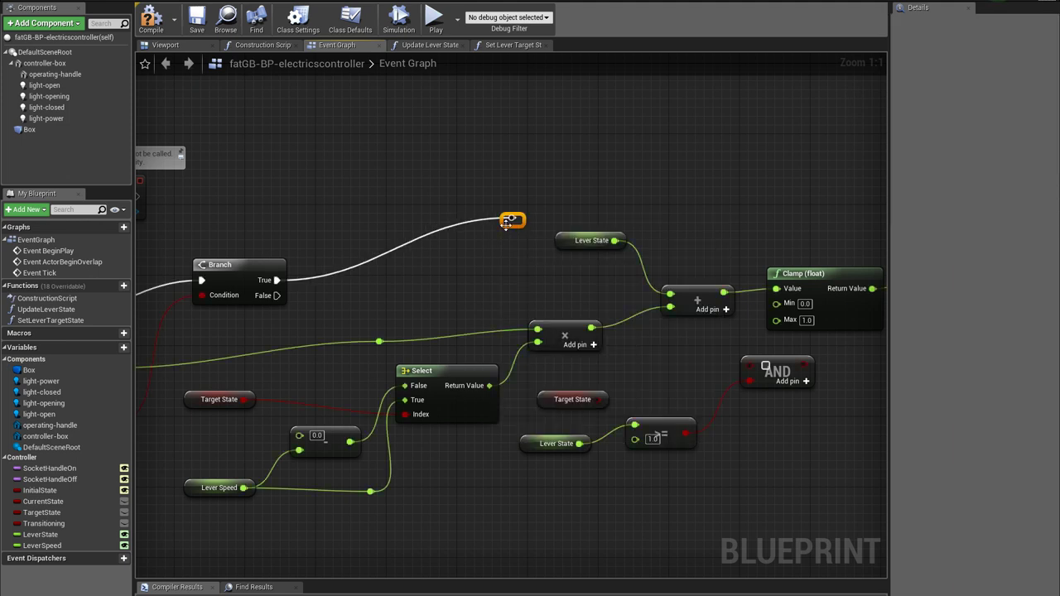
{"action": "left_click_drag", "start_coordinate": [516, 220], "coordinate": [723, 217]}
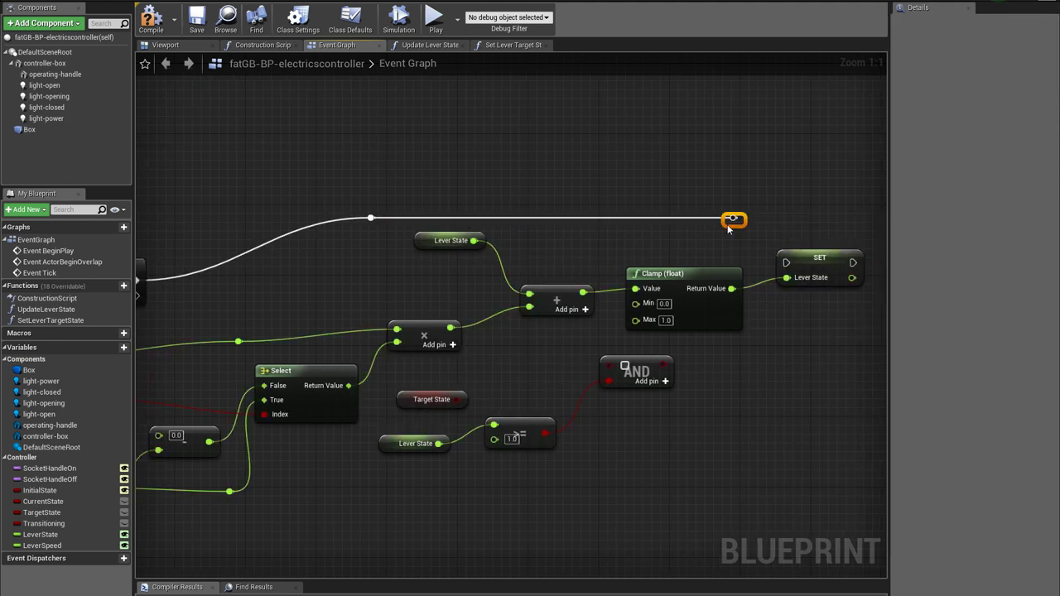
{"action": "left_click_drag", "start_coordinate": [737, 219], "coordinate": [838, 276]}
Move the Target State and Lever State comparison group past the Set node, and call Update Lever State after Set Lever State
{"action": "left_click_drag", "start_coordinate": [642, 390], "coordinate": [427, 504]}
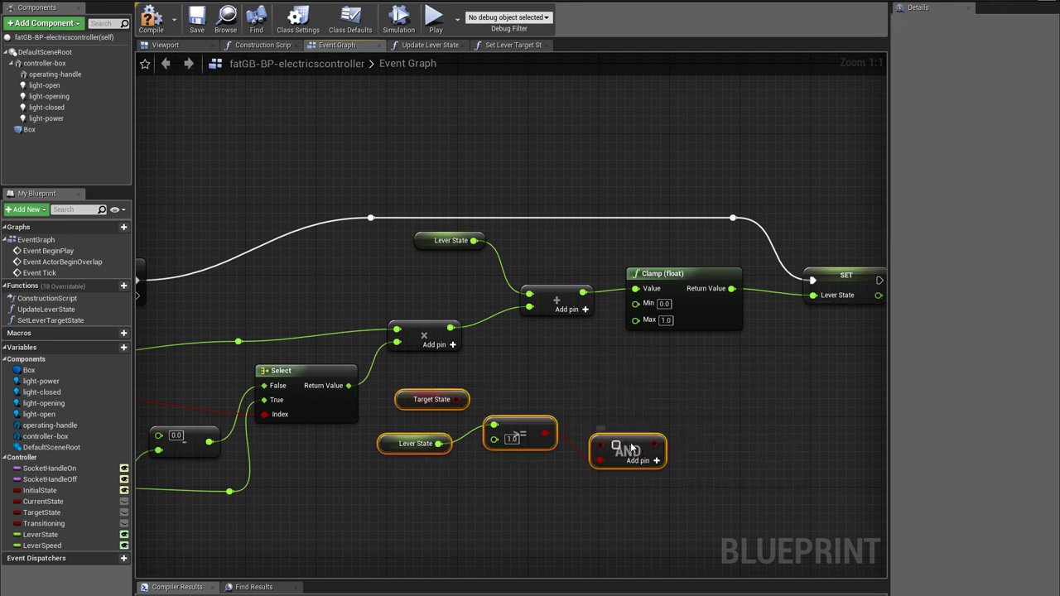
{"action": "left_click_drag", "start_coordinate": [631, 447], "coordinate": [845, 456]}
{"action": "right_click_drag", "start_coordinate": [379, 411], "coordinate": [309, 424]}
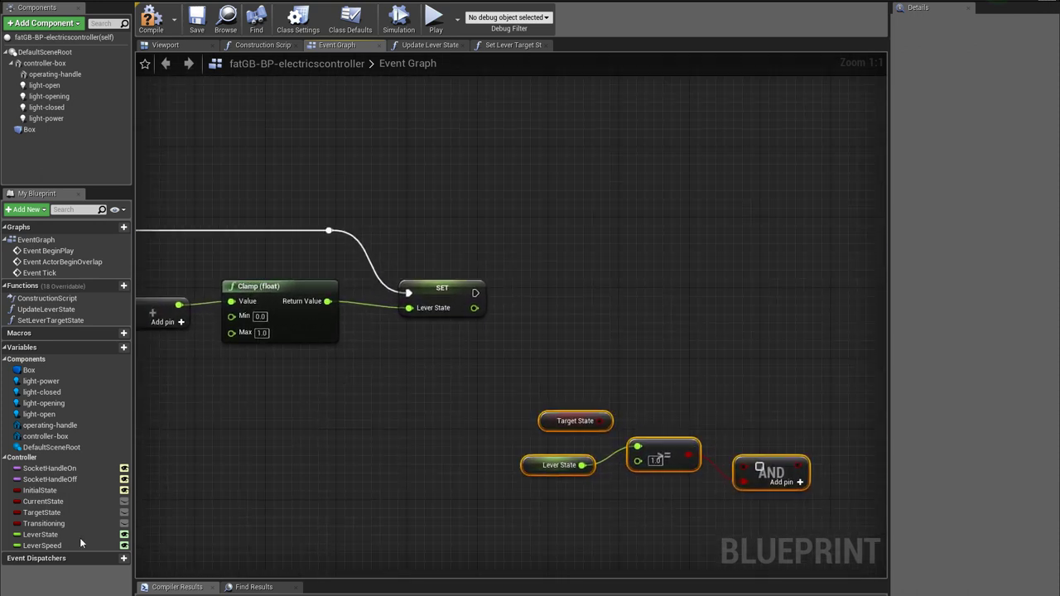
{"action": "left_click_drag", "start_coordinate": [83, 320], "coordinate": [475, 293]}
{"action": "left_click_drag", "start_coordinate": [566, 297], "coordinate": [533, 278]}
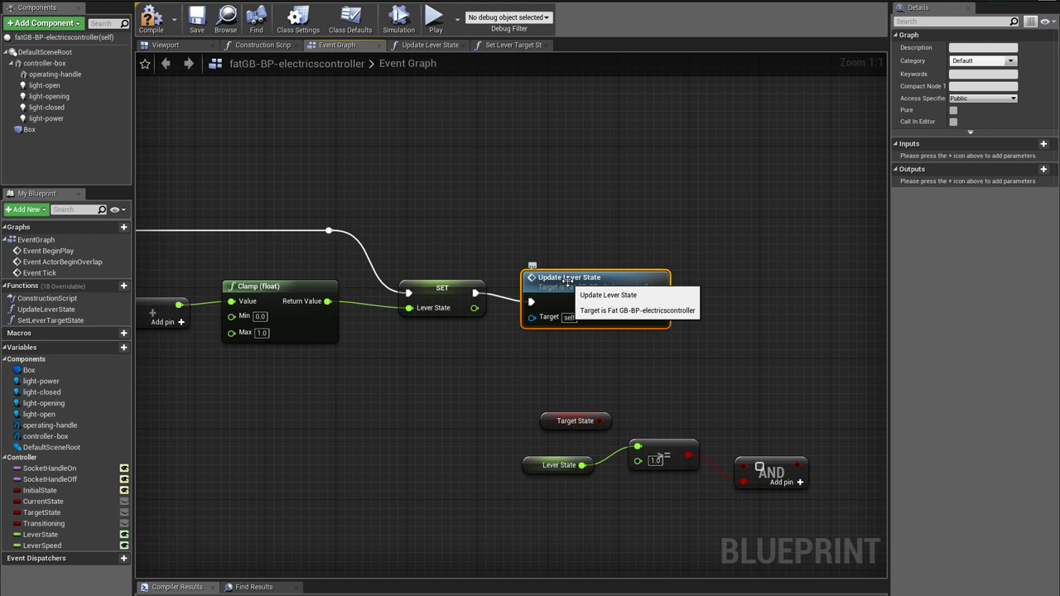
Connect the Target State getter to the AND node's first input and rearrange the AND and >= nodes
{"action": "right_click_drag", "start_coordinate": [268, 424], "coordinate": [980, 377]}
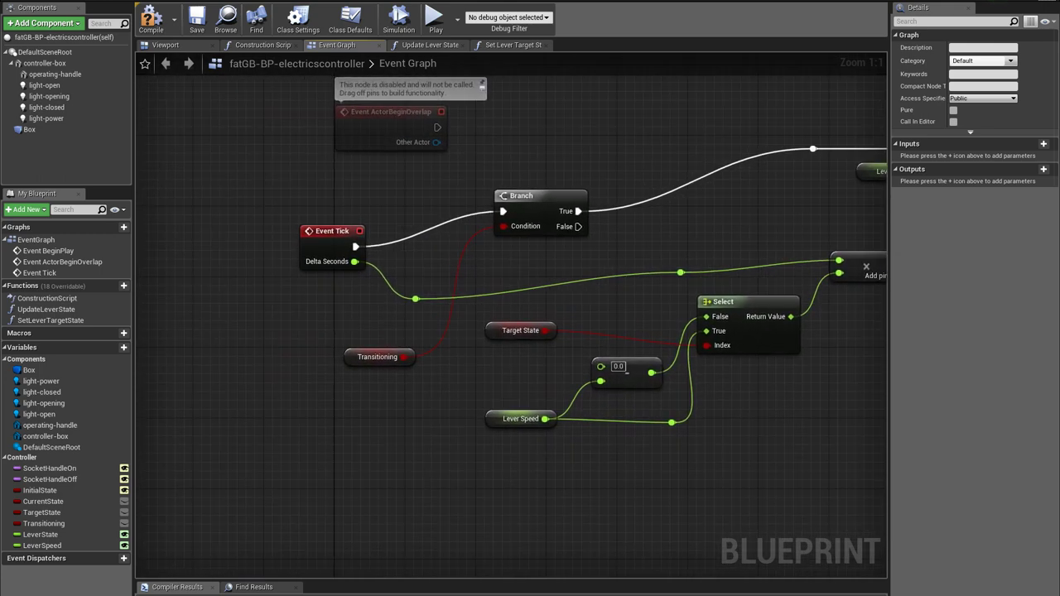
{"action": "right_click_drag", "start_coordinate": [879, 332], "coordinate": [461, 331]}
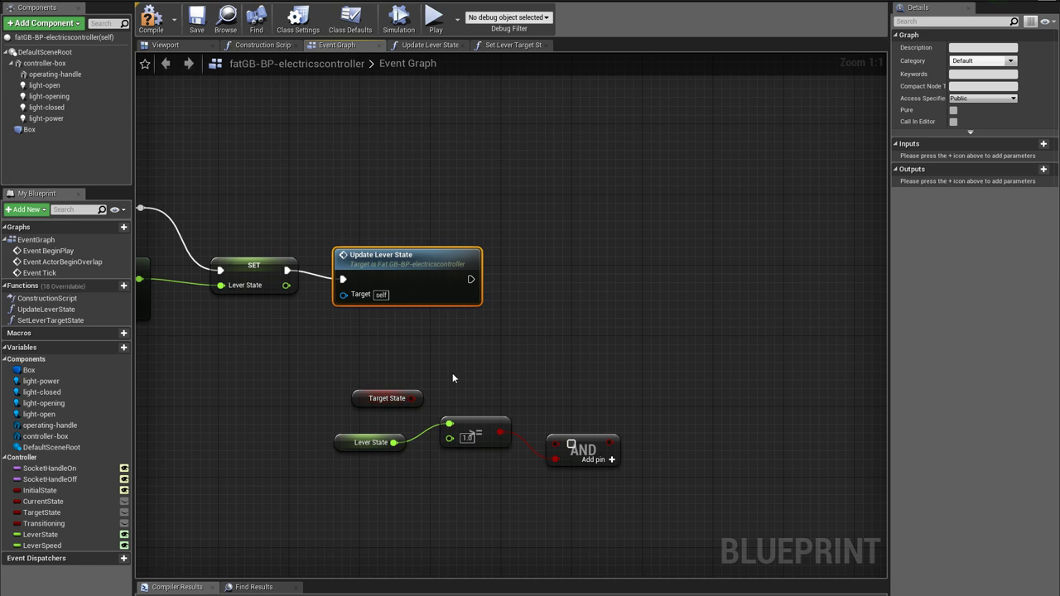
{"action": "left_click_drag", "start_coordinate": [412, 398], "coordinate": [544, 395]}
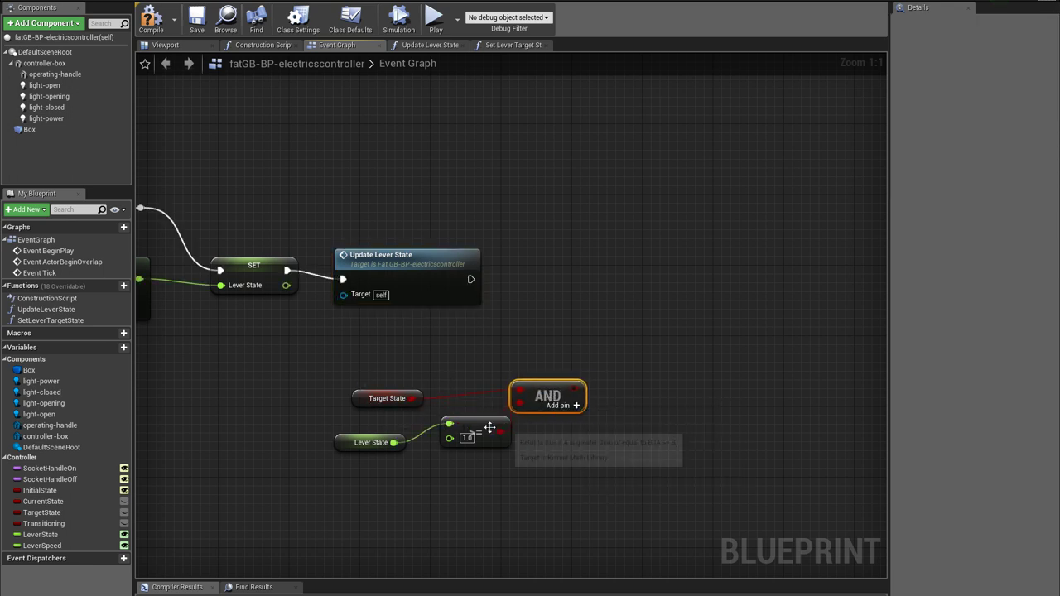
{"action": "left_click", "coordinate": [467, 434]}
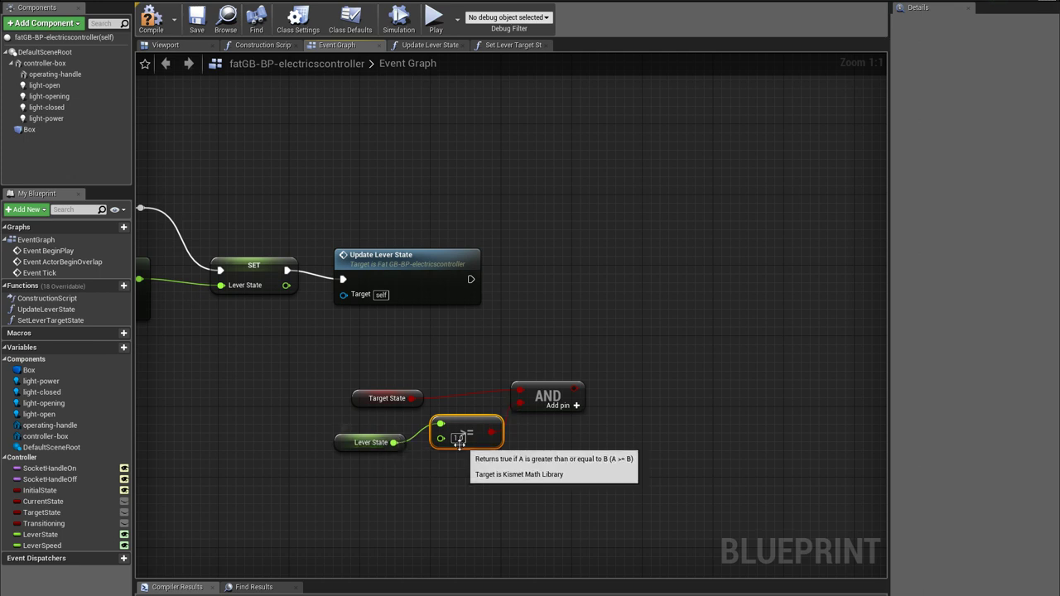
Feed the AND result into a new OR Boolean node and place it below and beyond the AND node
{"action": "left_click_drag", "start_coordinate": [575, 388], "coordinate": [630, 362]}
{"action": "type", "text": "or"}
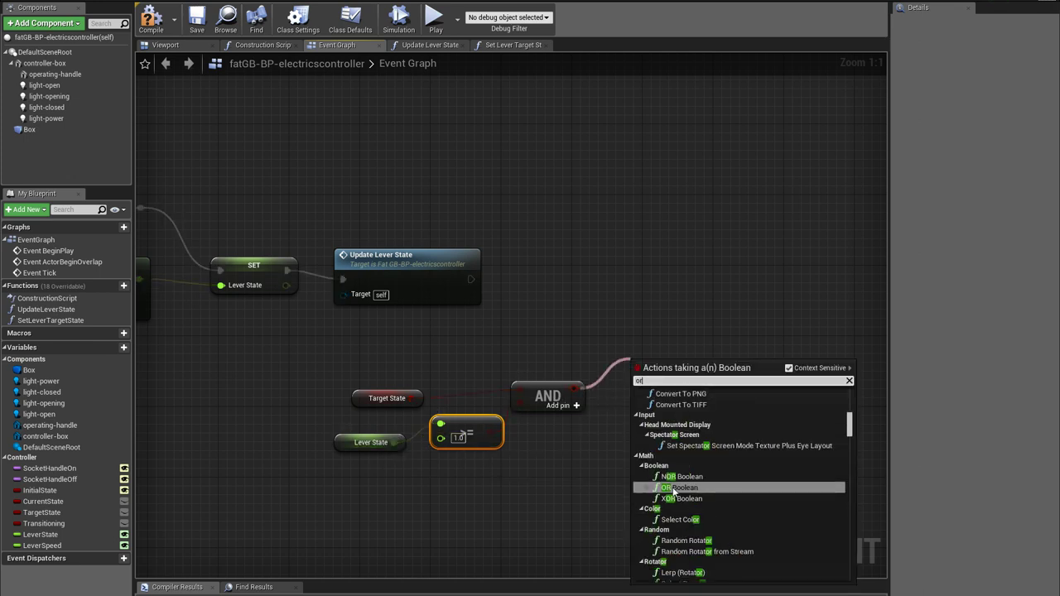
{"action": "key", "text": "Return"}
{"action": "left_click_drag", "start_coordinate": [645, 386], "coordinate": [667, 348]}
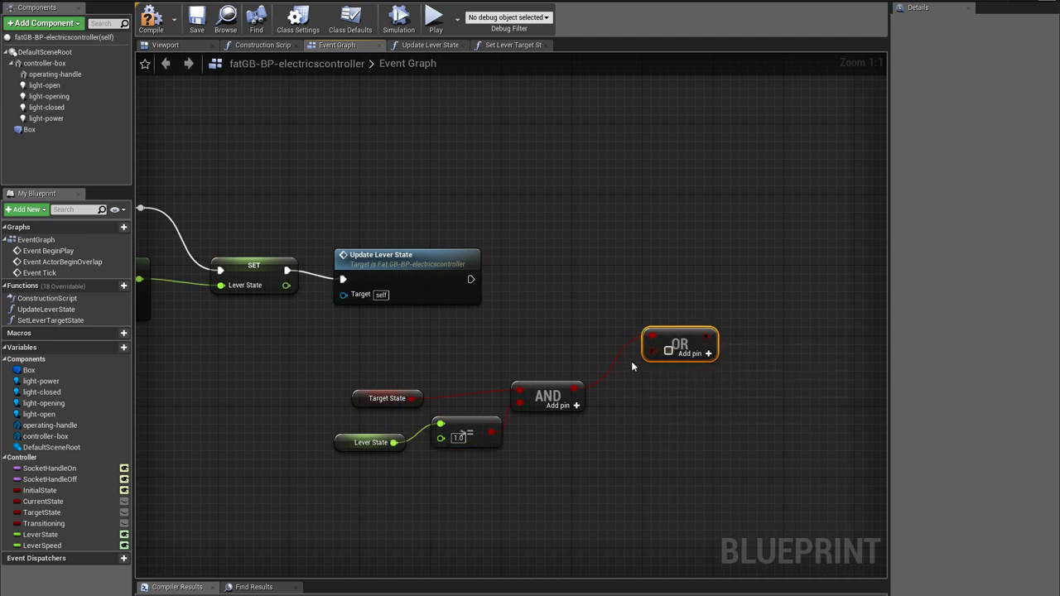
{"action": "left_click_drag", "start_coordinate": [670, 348], "coordinate": [671, 472]}
Branch Target State into a new NOT Boolean node below the comparison and shift the Target State getter outward
{"action": "left_click_drag", "start_coordinate": [410, 398], "coordinate": [457, 495]}
{"action": "type", "text": "not"}
{"action": "key", "text": "Up"}
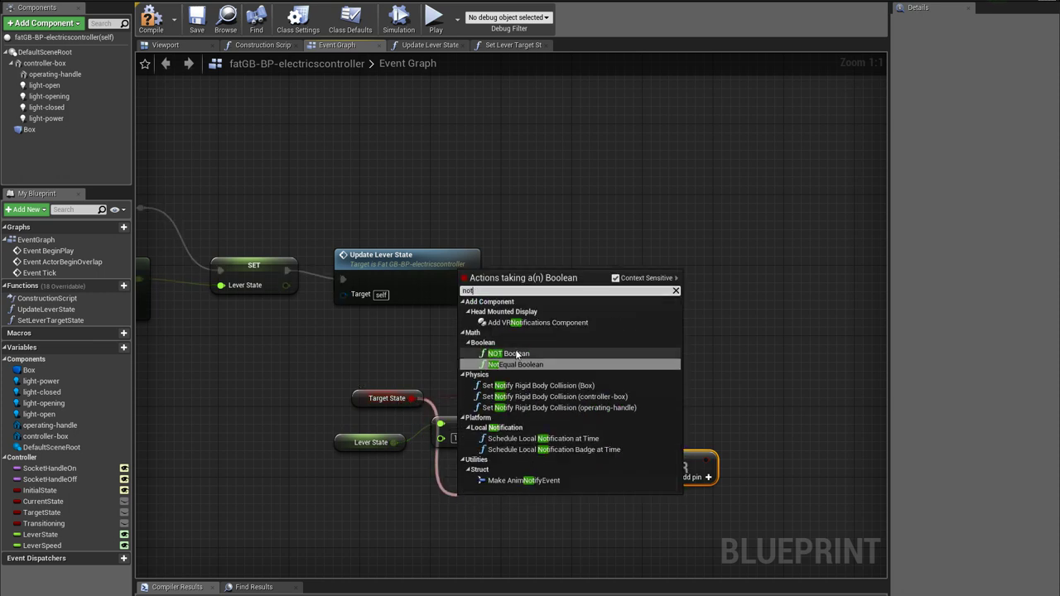
{"action": "key", "text": "Return"}
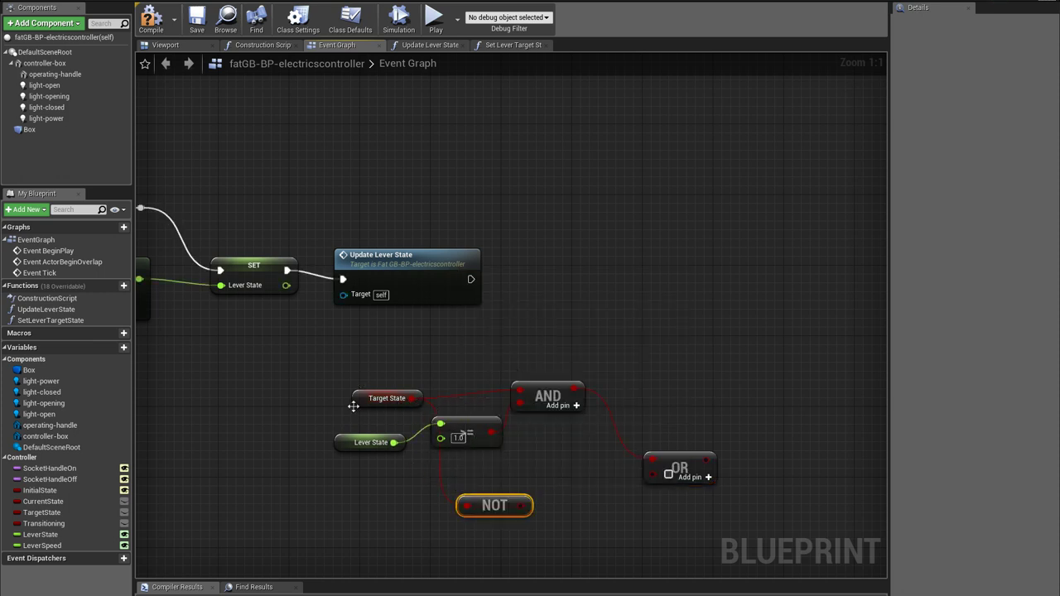
{"action": "left_click_drag", "start_coordinate": [352, 402], "coordinate": [330, 403]}
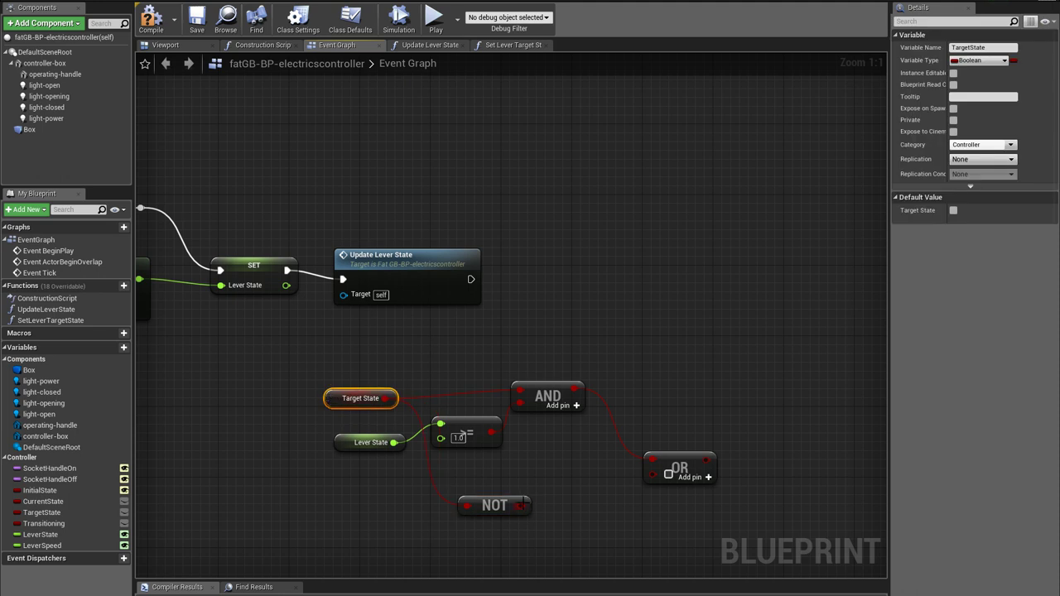
Add a second AND Boolean node with the NOT result connected to its first input
{"action": "left_click_drag", "start_coordinate": [521, 505], "coordinate": [565, 506]}
{"action": "type", "text": "and"}
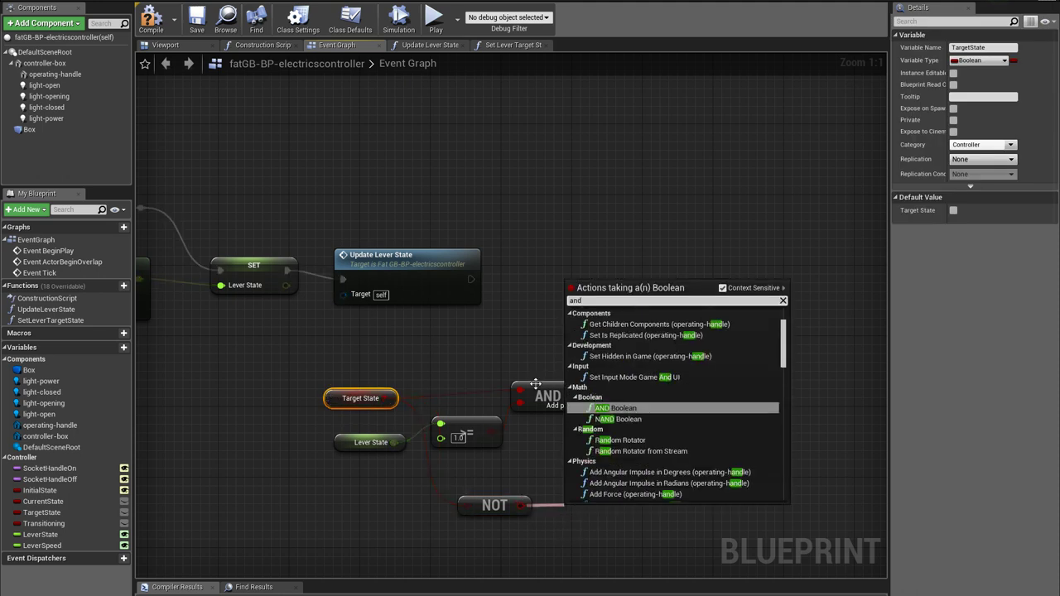
{"action": "left_click", "coordinate": [615, 409]}
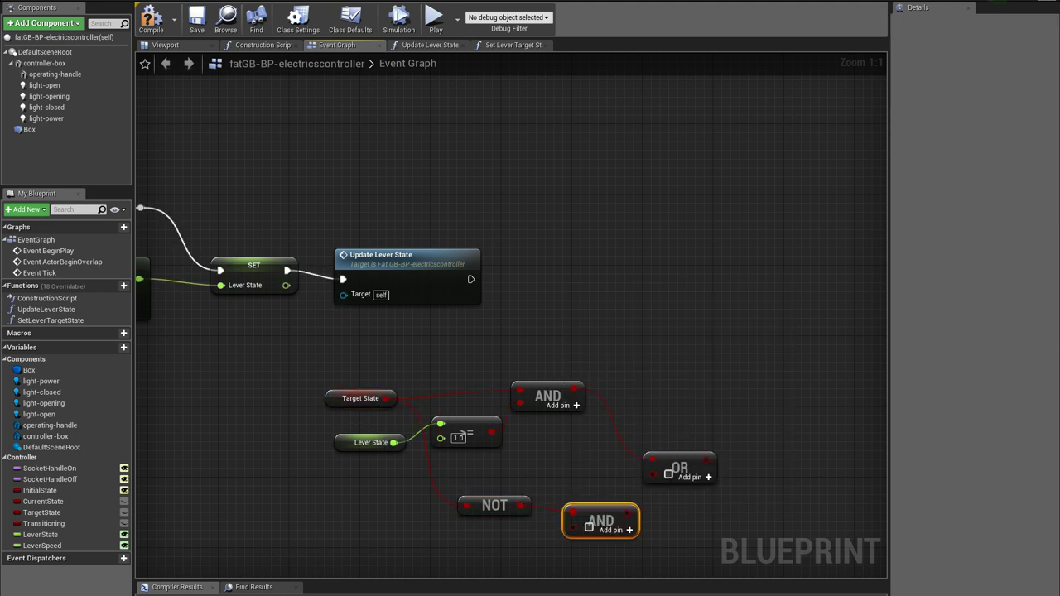
Shift the OR node outward and branch Lever State into a new float <= float comparison against 0.0 below the NOT node
{"action": "left_click", "coordinate": [405, 529]}
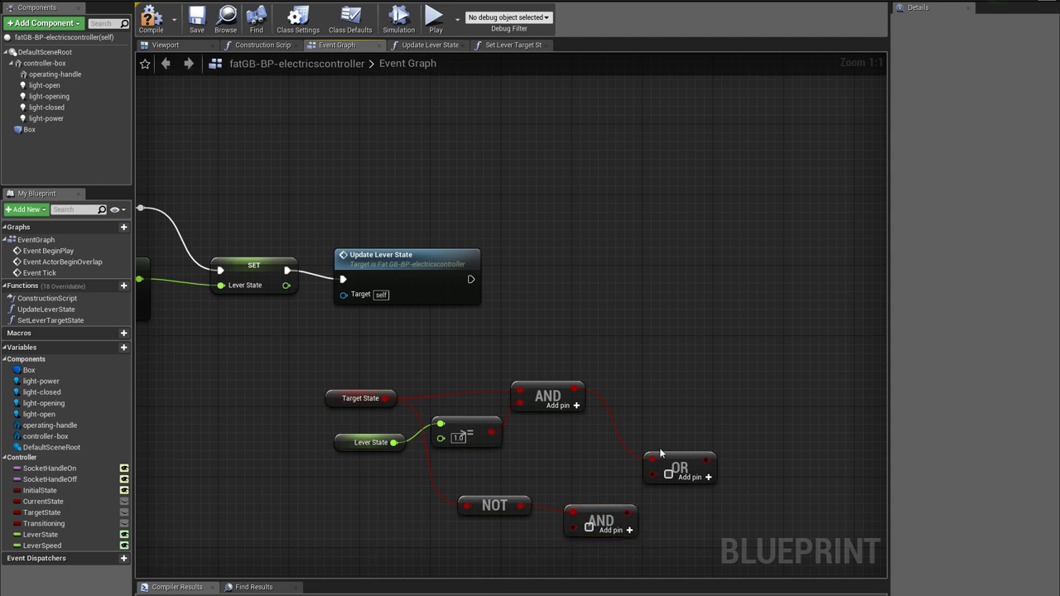
{"action": "left_click_drag", "start_coordinate": [663, 453], "coordinate": [672, 445]}
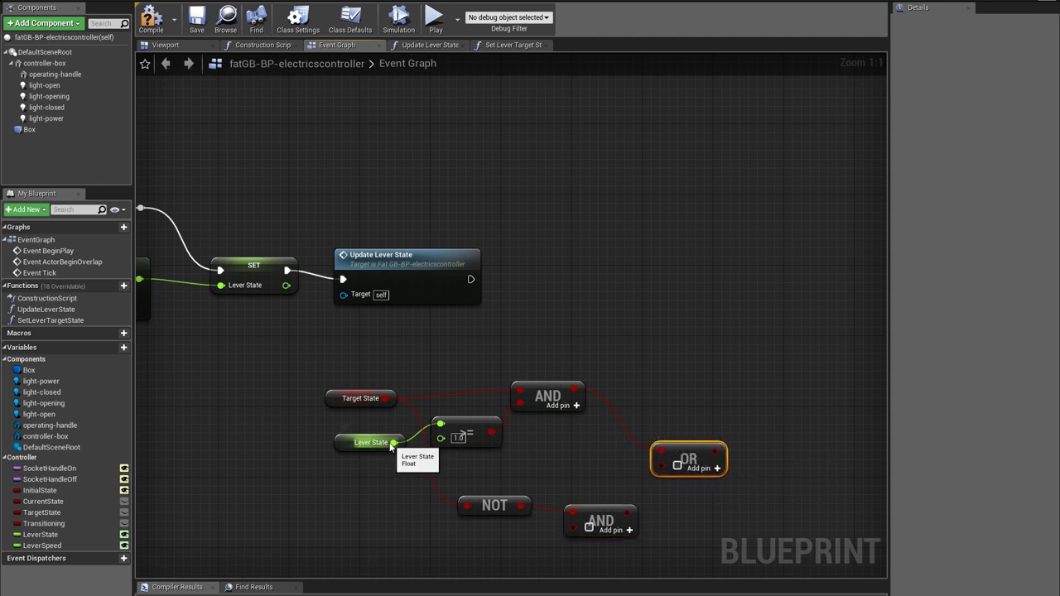
{"action": "left_click_drag", "start_coordinate": [394, 442], "coordinate": [437, 534]}
{"action": "type", "text": "<"}
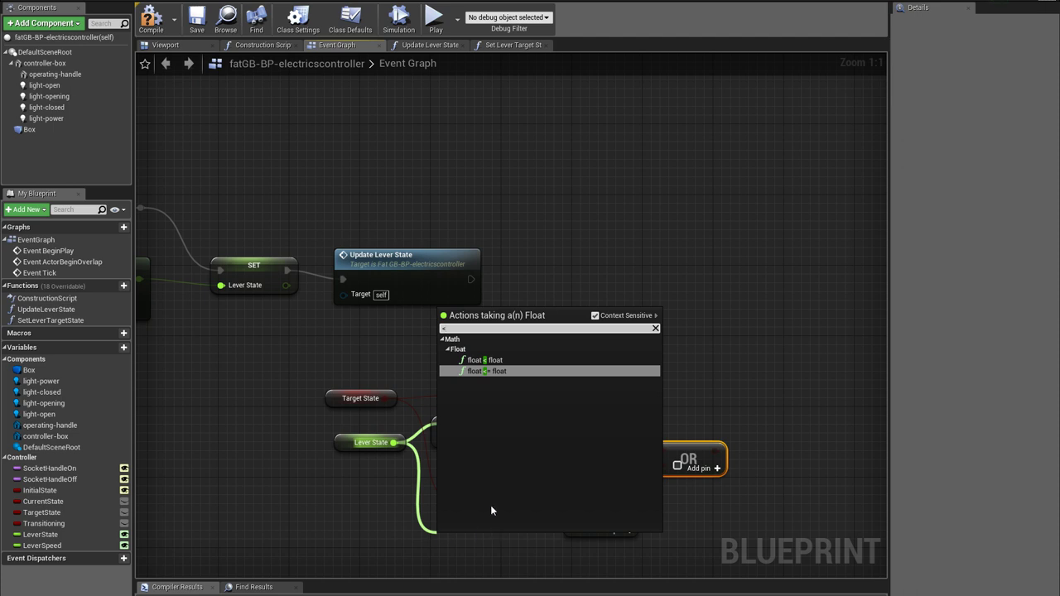
{"action": "type", "text": "="}
{"action": "key", "text": "Return"}
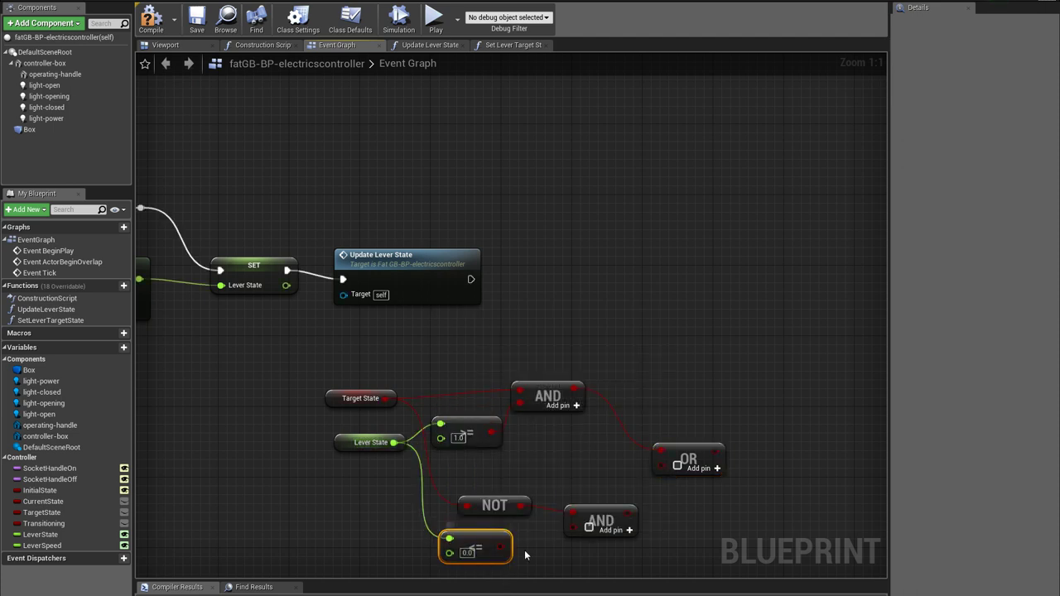
Feed the <= result through the second AND into OR, and add a Branch after Update Lever State with OR as its condition
{"action": "left_click_drag", "start_coordinate": [633, 512], "coordinate": [471, 279]}
{"action": "type", "text": "branch"}
{"action": "key", "text": "Return"}
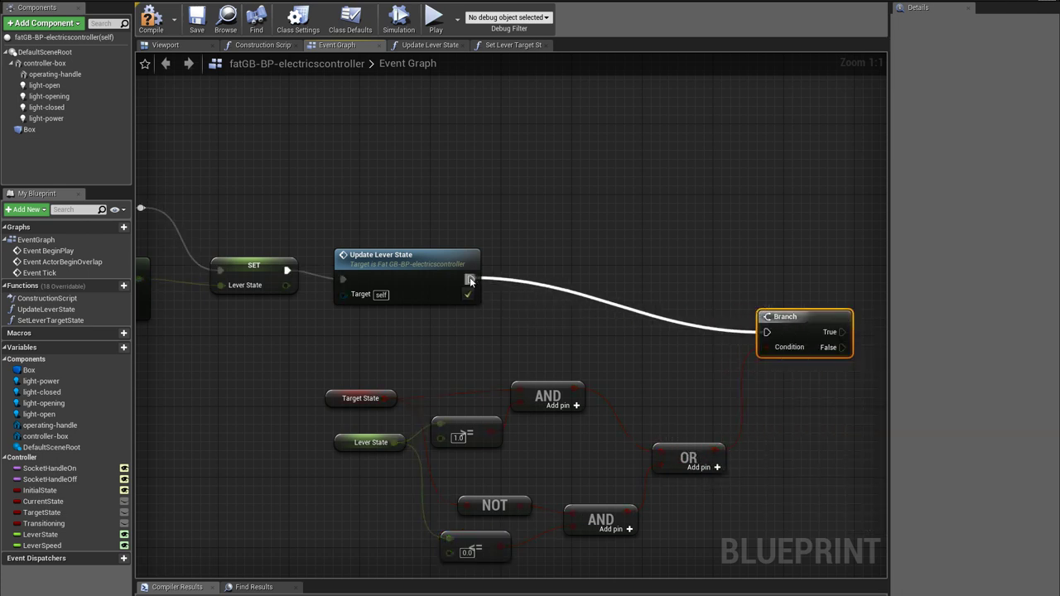
{"action": "right_click_drag", "start_coordinate": [701, 355], "coordinate": [519, 340]}
{"action": "left_click_drag", "start_coordinate": [613, 303], "coordinate": [622, 259]}
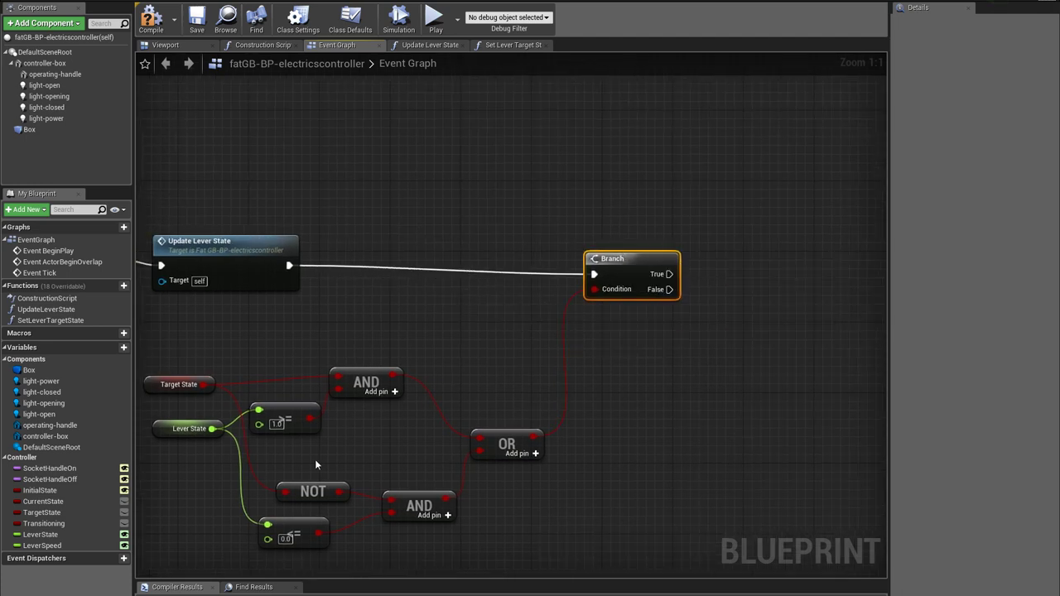
From the Branch's True output, set Current State from a Target State getter and follow it with a SET Transitioning node left unchecked
{"action": "left_click_drag", "start_coordinate": [48, 505], "coordinate": [749, 299]}
{"action": "left_click_drag", "start_coordinate": [647, 308], "coordinate": [637, 357]}
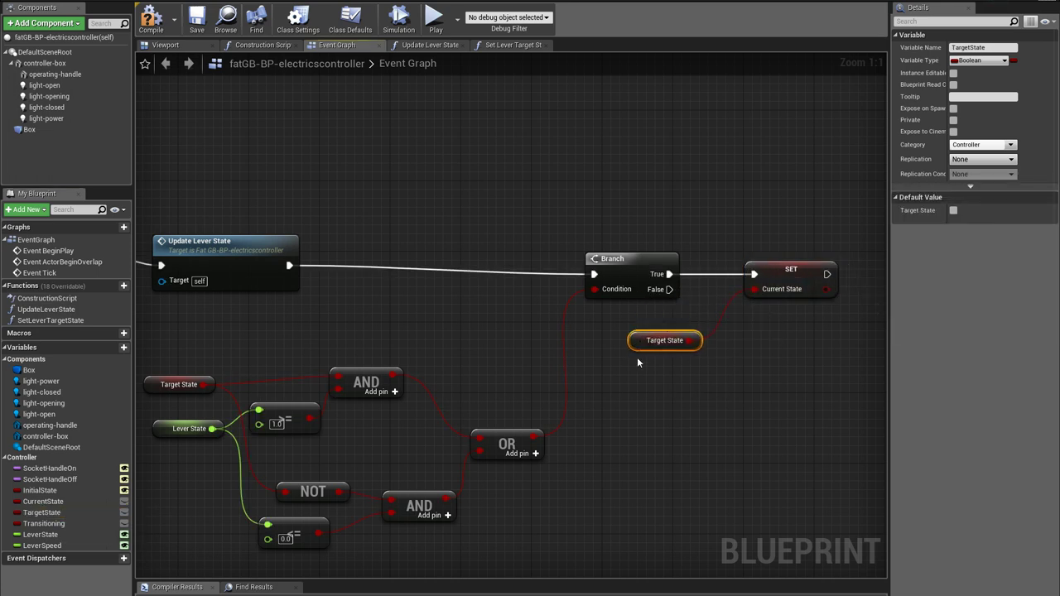
{"action": "left_click_drag", "start_coordinate": [40, 525], "coordinate": [841, 307]}
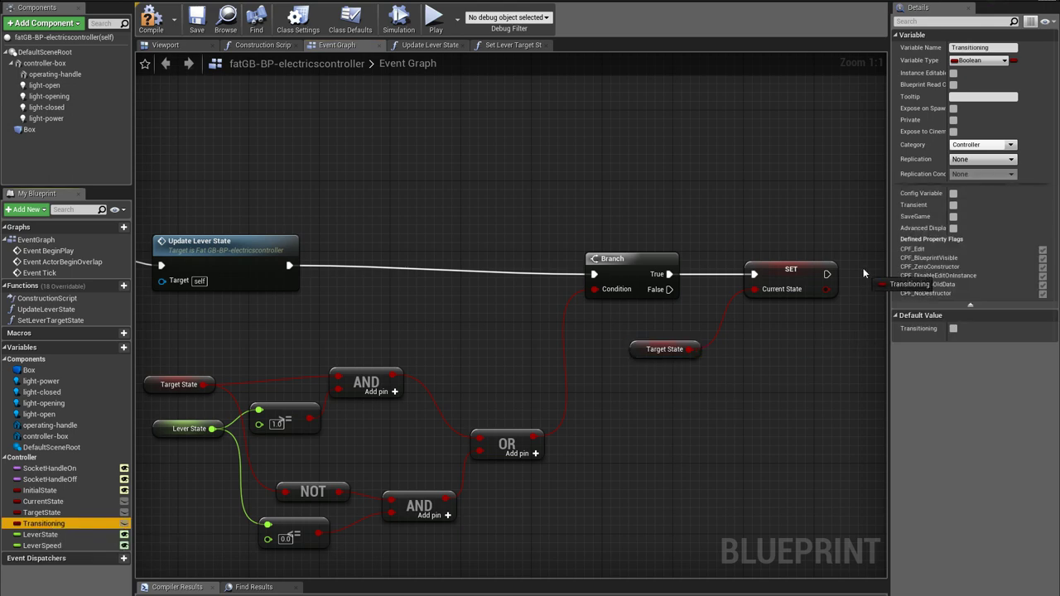
{"action": "left_click_drag", "start_coordinate": [863, 274], "coordinate": [866, 277]}
{"action": "left_click", "coordinate": [911, 300]}
{"action": "right_click_drag", "start_coordinate": [916, 270], "coordinate": [663, 329]}
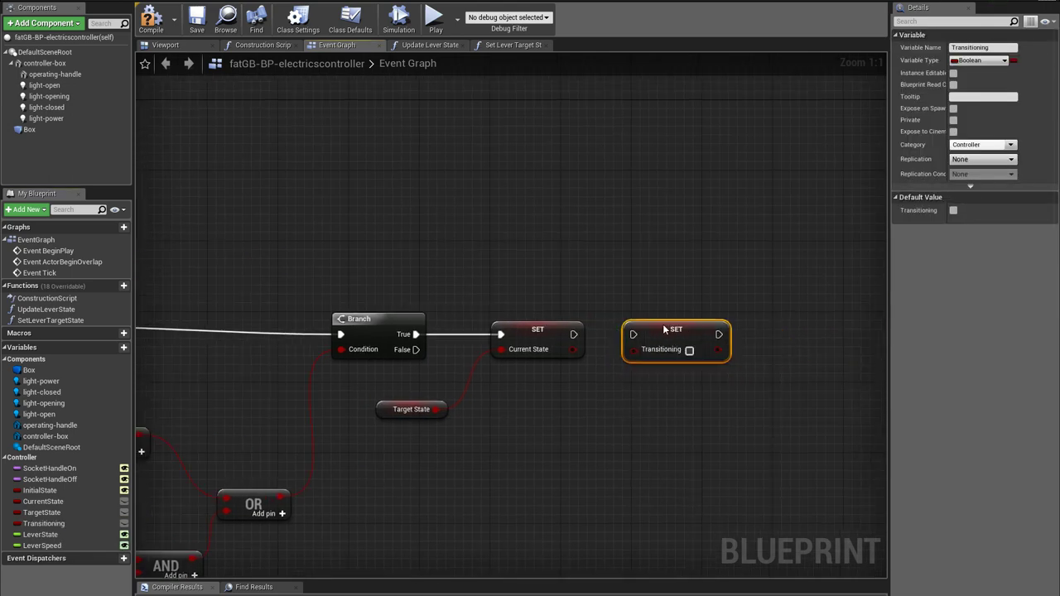
{"action": "left_click_drag", "start_coordinate": [638, 340], "coordinate": [573, 335]}
{"action": "scroll", "coordinate": [563, 379], "scroll_direction": "down", "scroll_amount": 2}
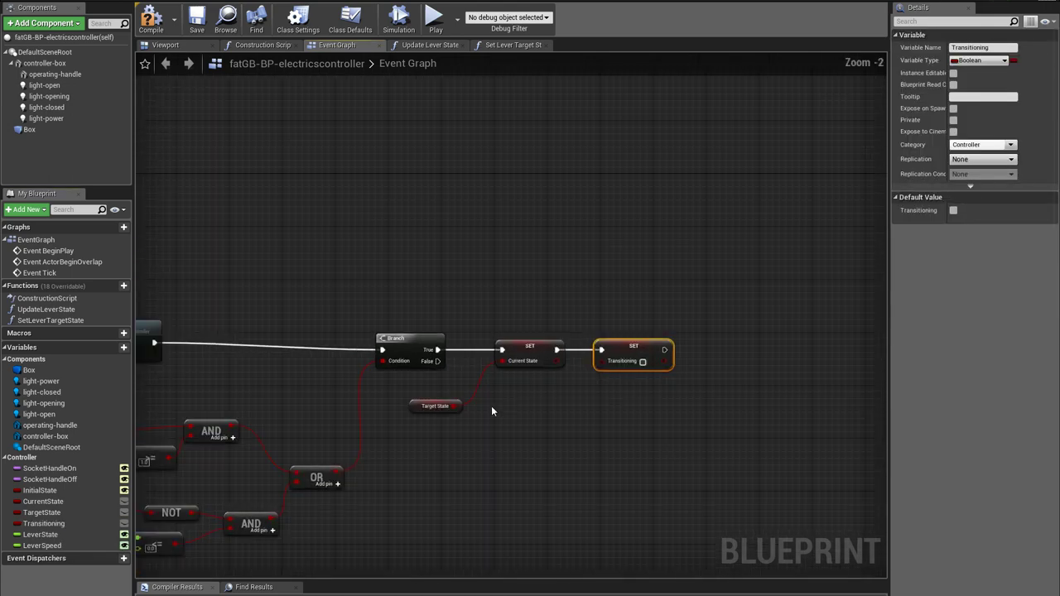
Tidy the completion check by spacing out its Lever State getter, NOT node, upper AND node and Target State getter
{"action": "right_click_drag", "start_coordinate": [491, 406], "coordinate": [665, 375]}
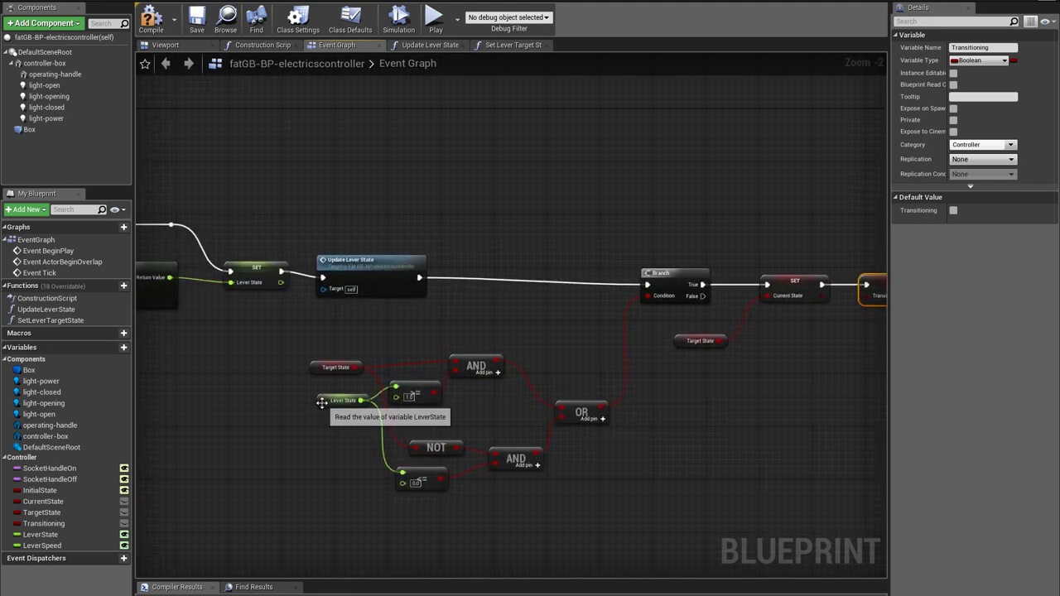
{"action": "left_click_drag", "start_coordinate": [339, 409], "coordinate": [285, 439]}
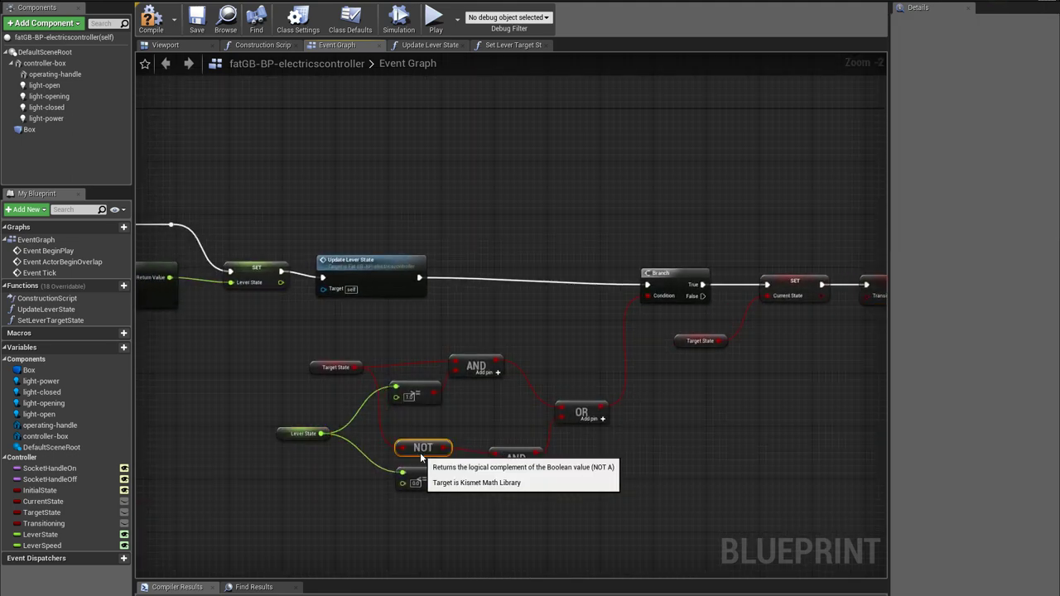
{"action": "left_click_drag", "start_coordinate": [422, 451], "coordinate": [409, 452]}
{"action": "left_click_drag", "start_coordinate": [488, 365], "coordinate": [528, 364]}
{"action": "left_click_drag", "start_coordinate": [317, 373], "coordinate": [305, 369]}
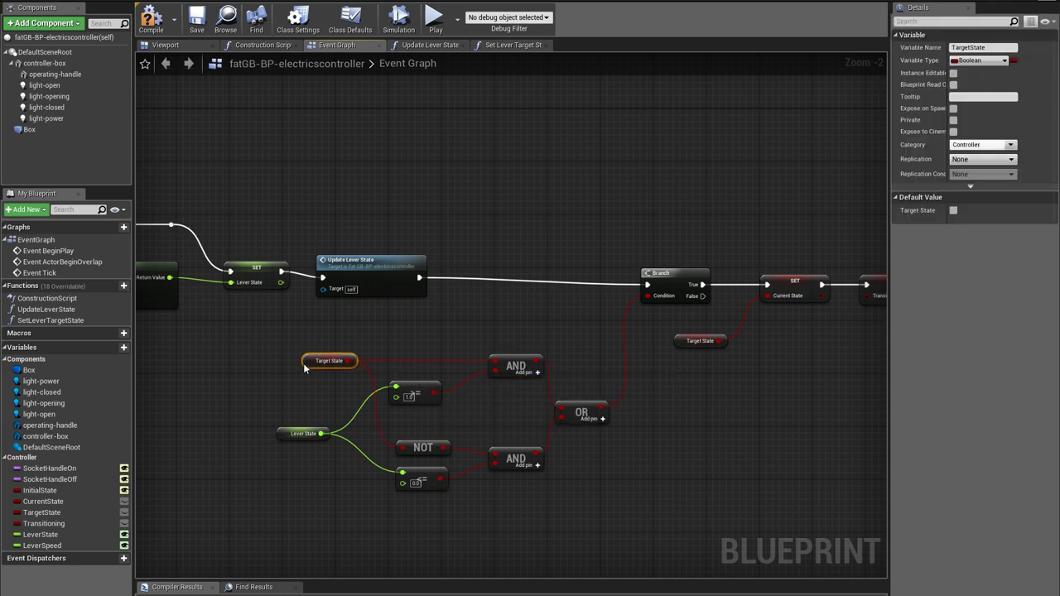
Open the SetLeverTargetState function to review its nodes and compile the Blueprint
{"action": "right_click_drag", "start_coordinate": [202, 344], "coordinate": [471, 362]}
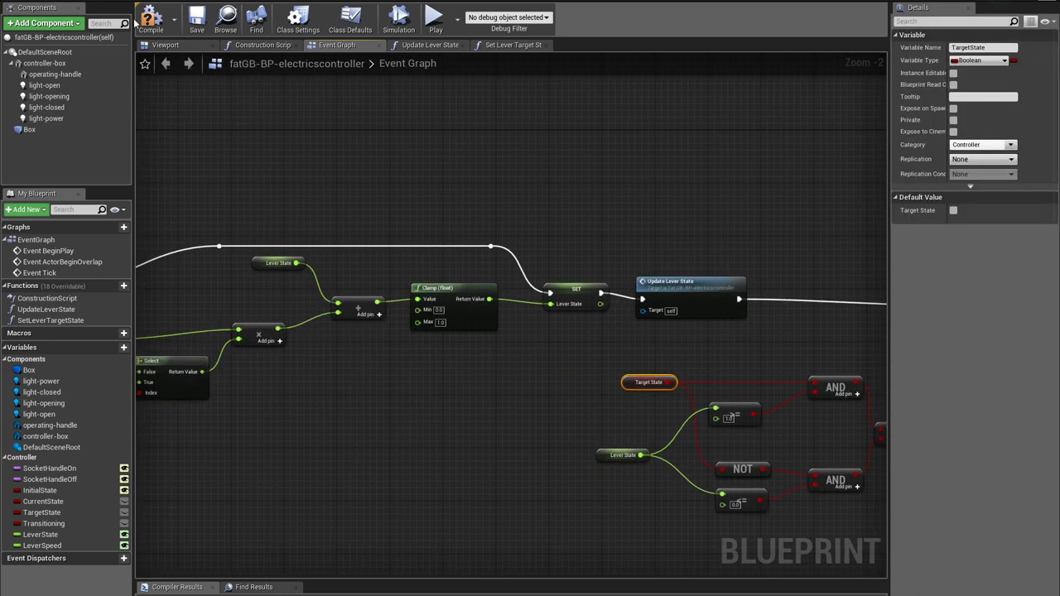
{"action": "right_click_drag", "start_coordinate": [334, 382], "coordinate": [621, 351]}
{"action": "double_click", "coordinate": [50, 321]}
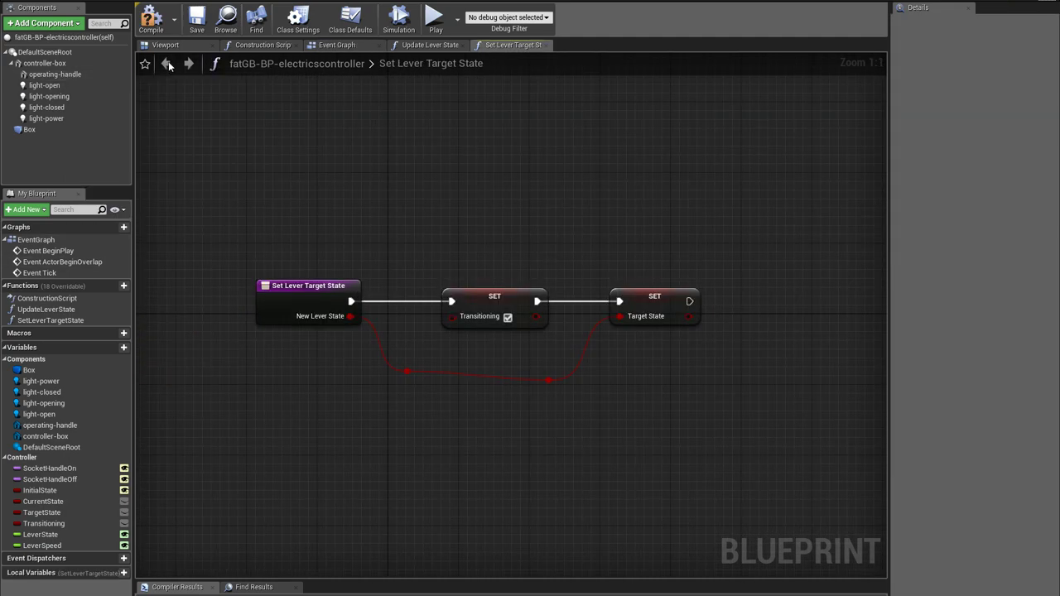
{"action": "left_click", "coordinate": [151, 18]}
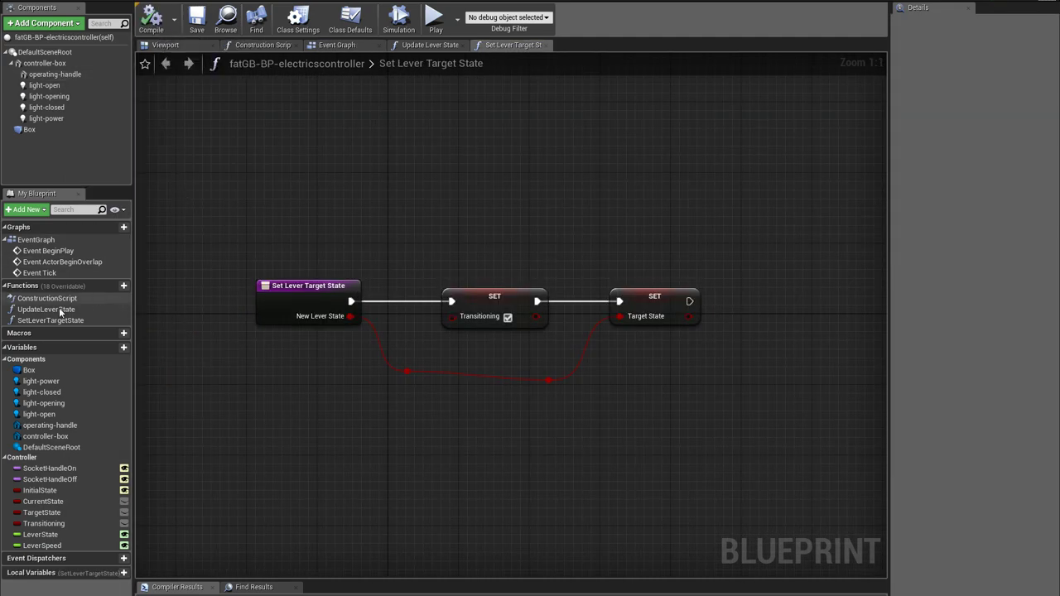
Rename the Box collision component to collision-trigger
{"action": "left_click", "coordinate": [30, 130]}
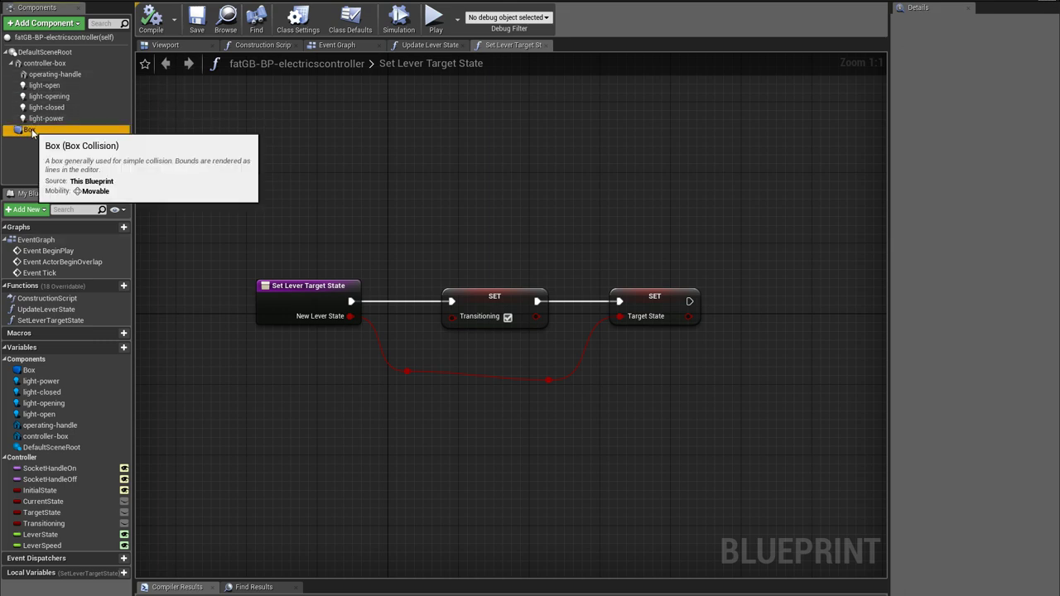
{"action": "left_click", "coordinate": [33, 131]}
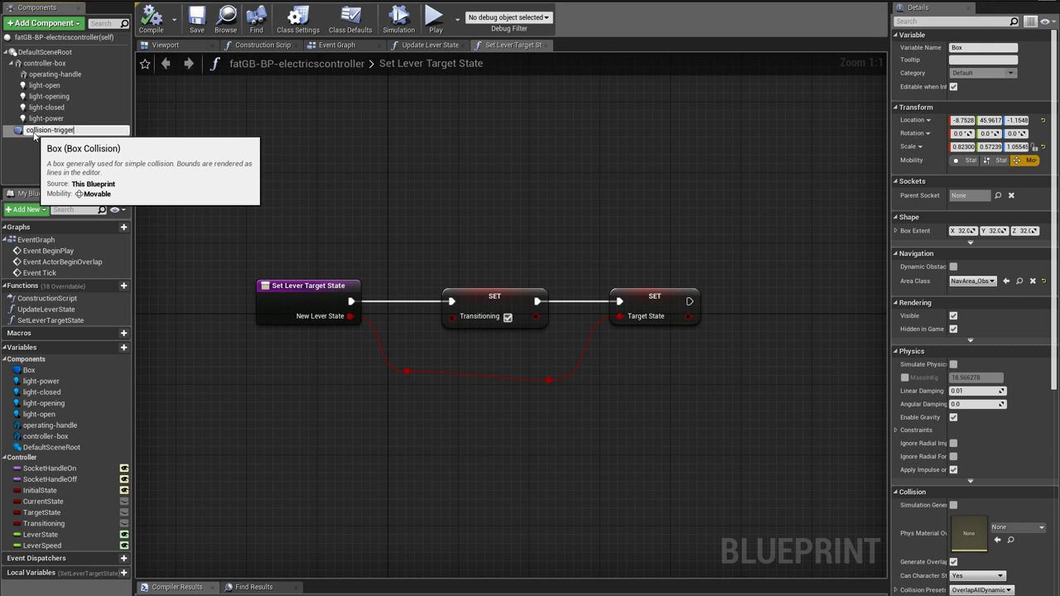
{"action": "key", "text": "Return"}
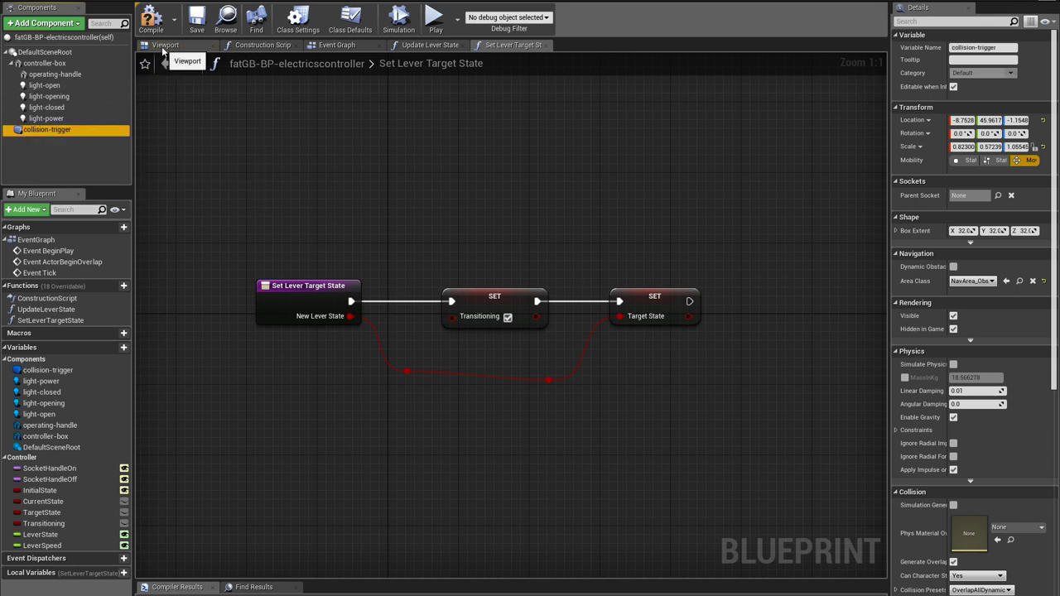
Add an On Component Begin Overlap event for collision-trigger and place it in empty space below the Event Graph's tick logic
{"action": "scroll", "coordinate": [942, 299], "scroll_direction": "down", "scroll_amount": 5}
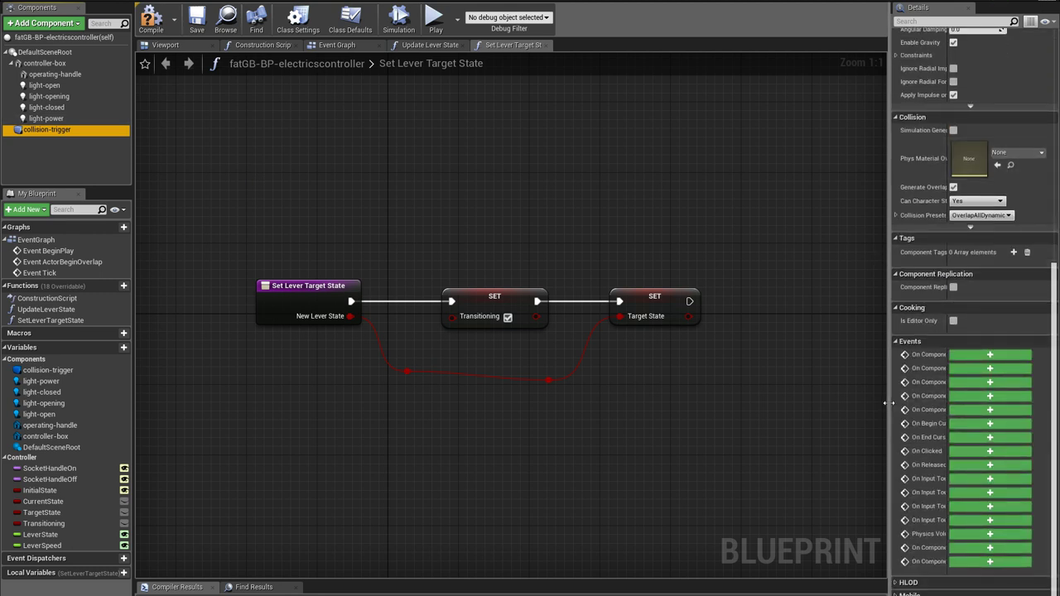
{"action": "left_click_drag", "start_coordinate": [892, 406], "coordinate": [776, 417]}
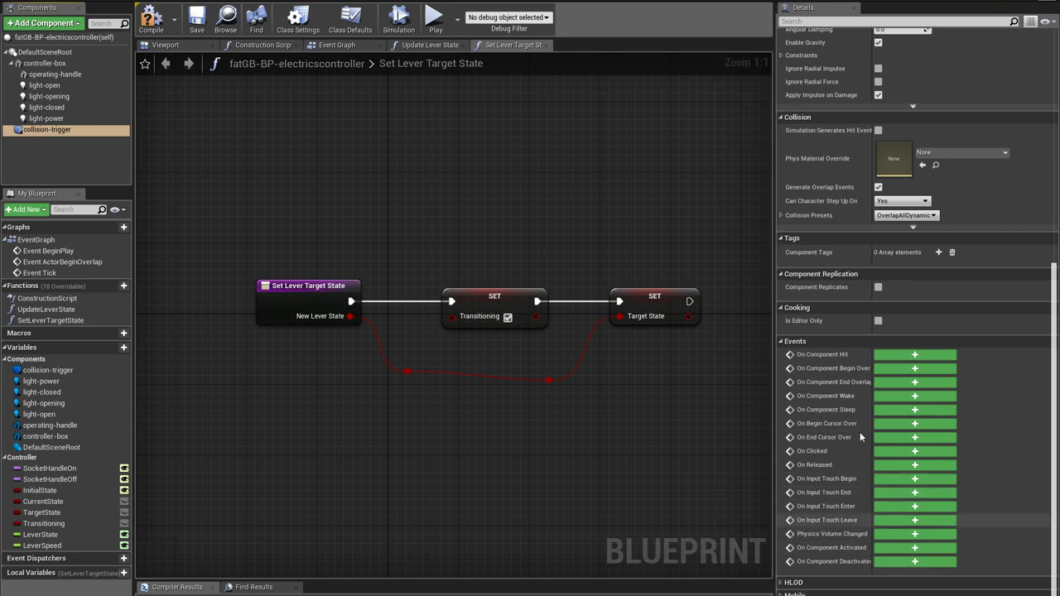
{"action": "left_click", "coordinate": [892, 368]}
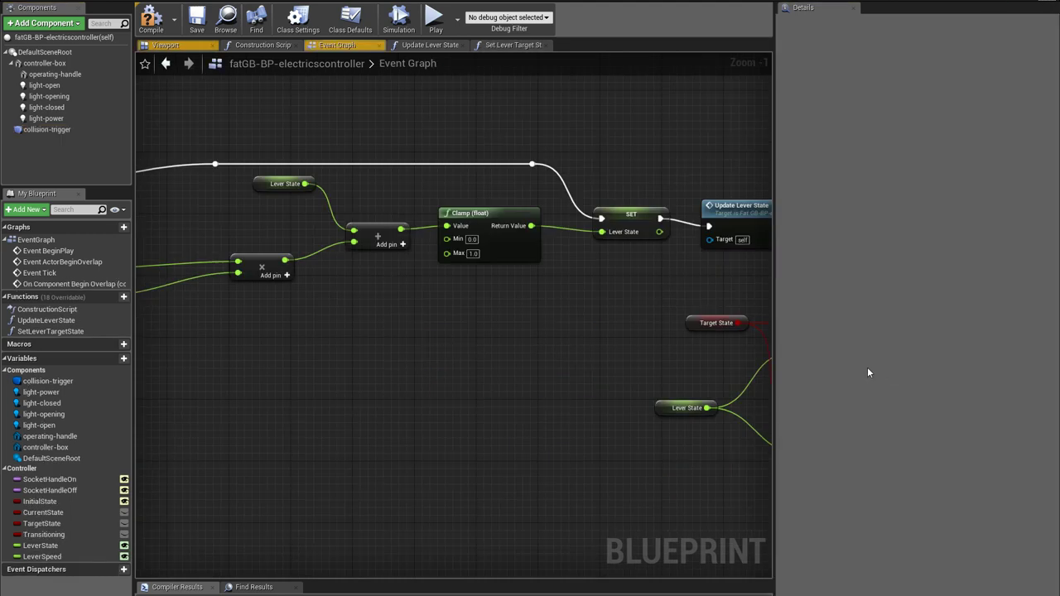
{"action": "left_click_drag", "start_coordinate": [470, 325], "coordinate": [362, 332]}
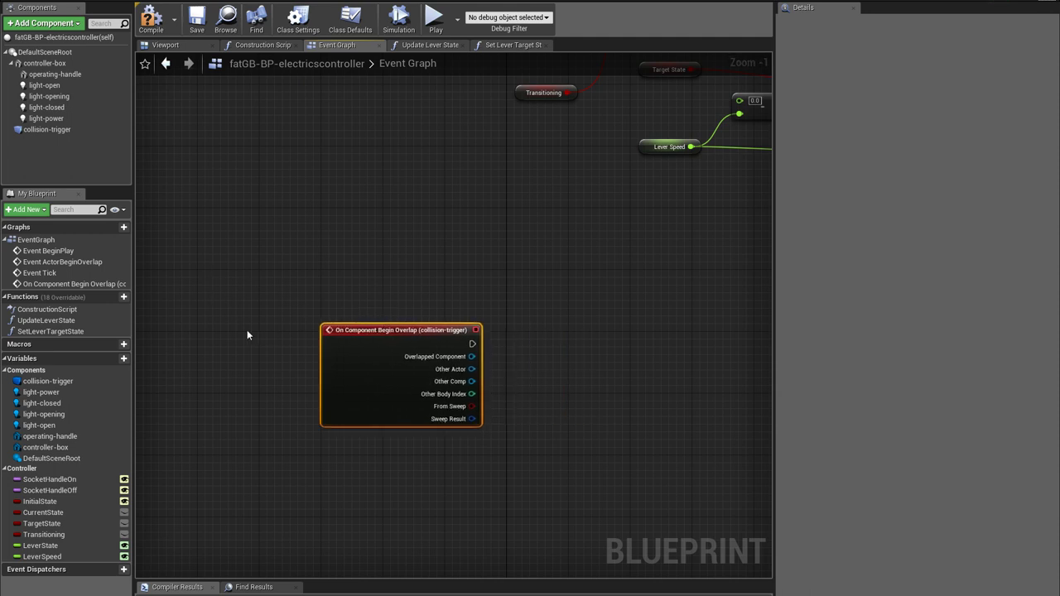
Place a Target State getter beside the overlap event and connect it to a new NOT Boolean node
{"action": "scroll", "coordinate": [247, 331], "scroll_direction": "down", "scroll_amount": 1}
{"action": "left_click_drag", "start_coordinate": [41, 523], "coordinate": [632, 343]}
{"action": "left_click", "coordinate": [527, 335]}
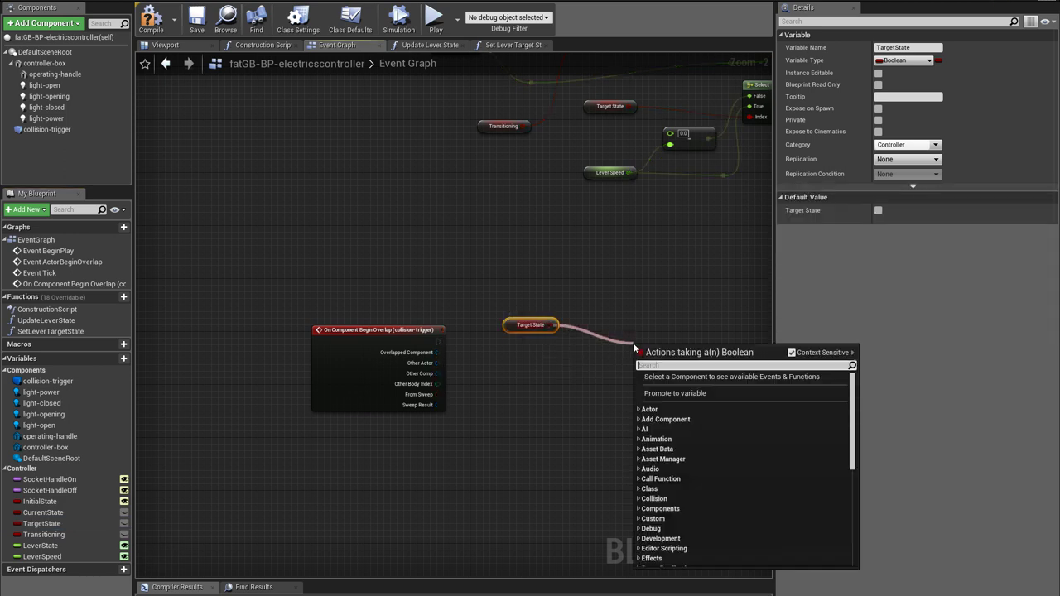
{"action": "type", "text": "not"}
{"action": "left_click", "coordinate": [688, 427]}
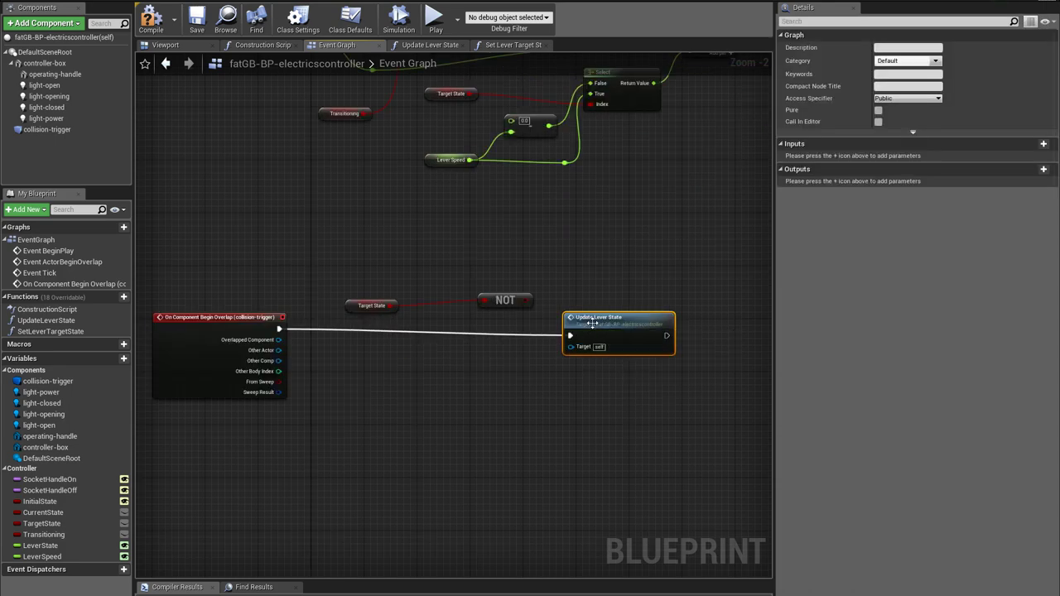
Delete the overlap event's Update Lever State call, call Set Lever Target State instead, and feed the NOT result into New Lever State
{"action": "key", "text": "Delete"}
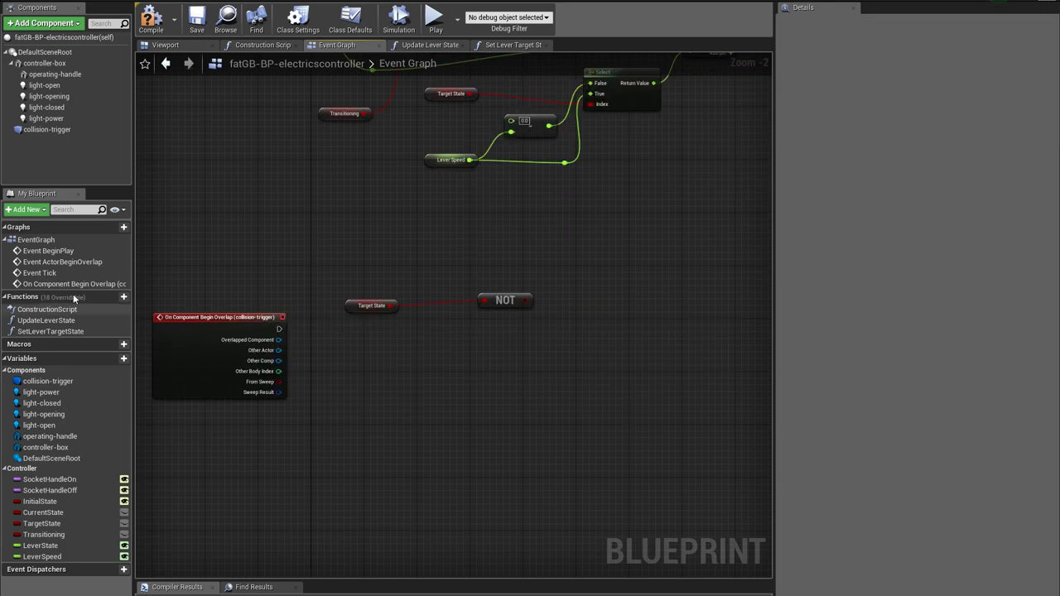
{"action": "left_click_drag", "start_coordinate": [37, 331], "coordinate": [279, 329]}
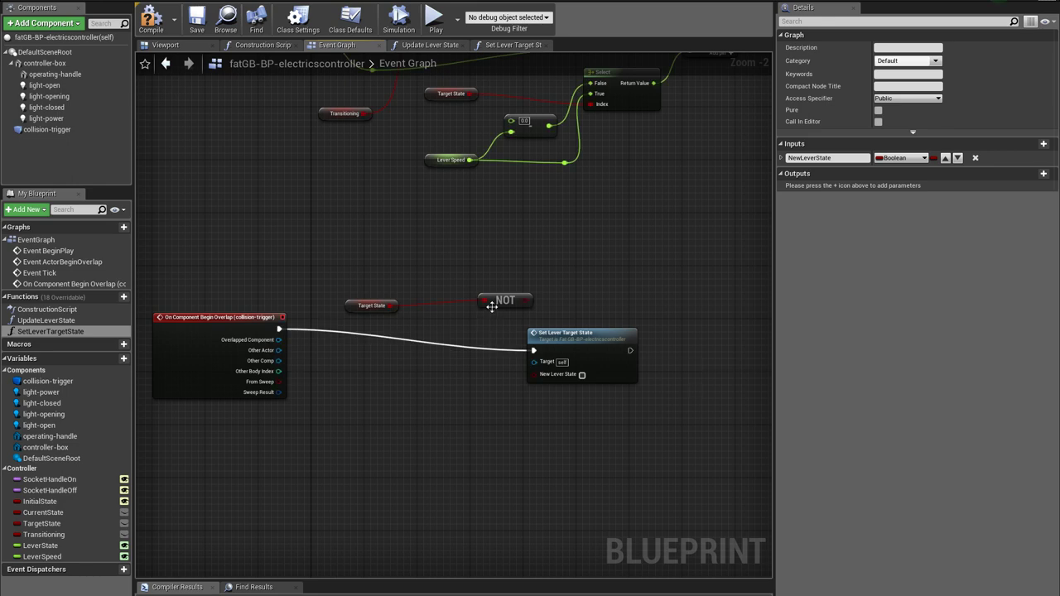
{"action": "left_click_drag", "start_coordinate": [491, 304], "coordinate": [533, 375]}
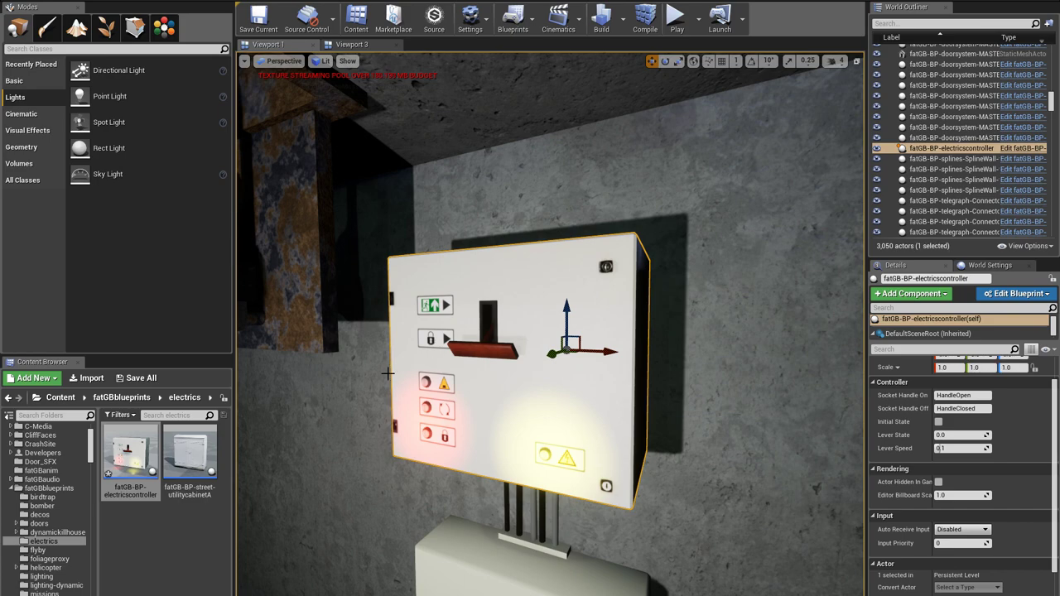
Play the level, walk up to the electrics controller box to test the lever's movement, and end the play session
{"action": "key", "text": "alt+p"}
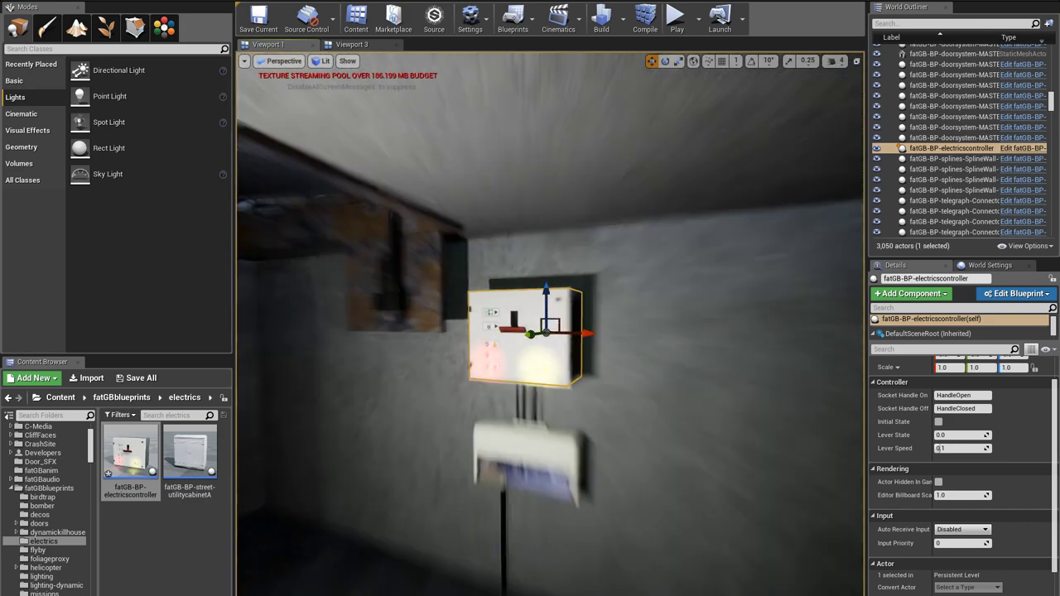
{"action": "key", "text": "w"}
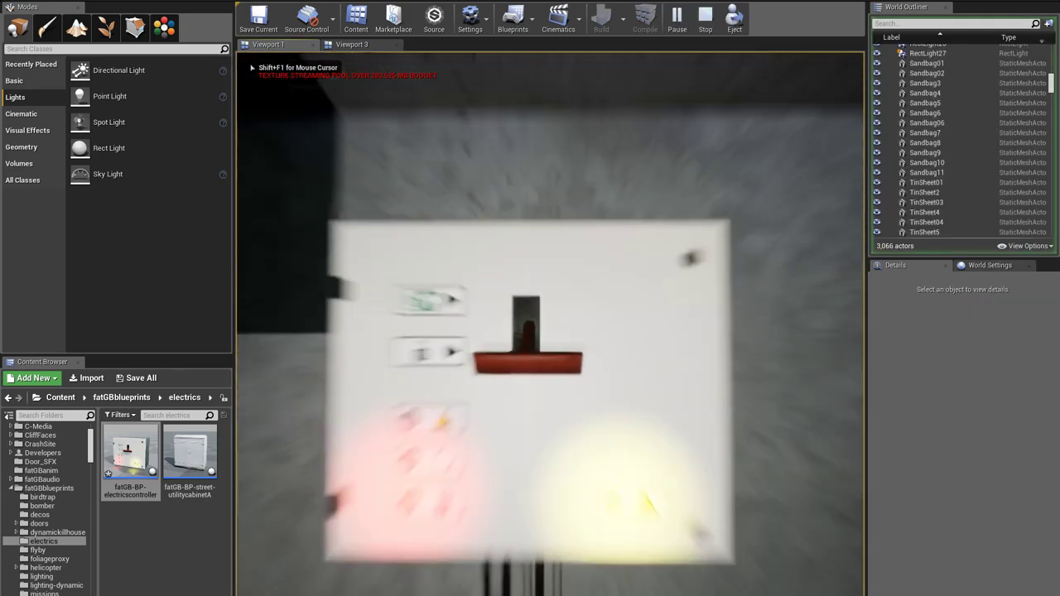
{"action": "key", "text": "f"}
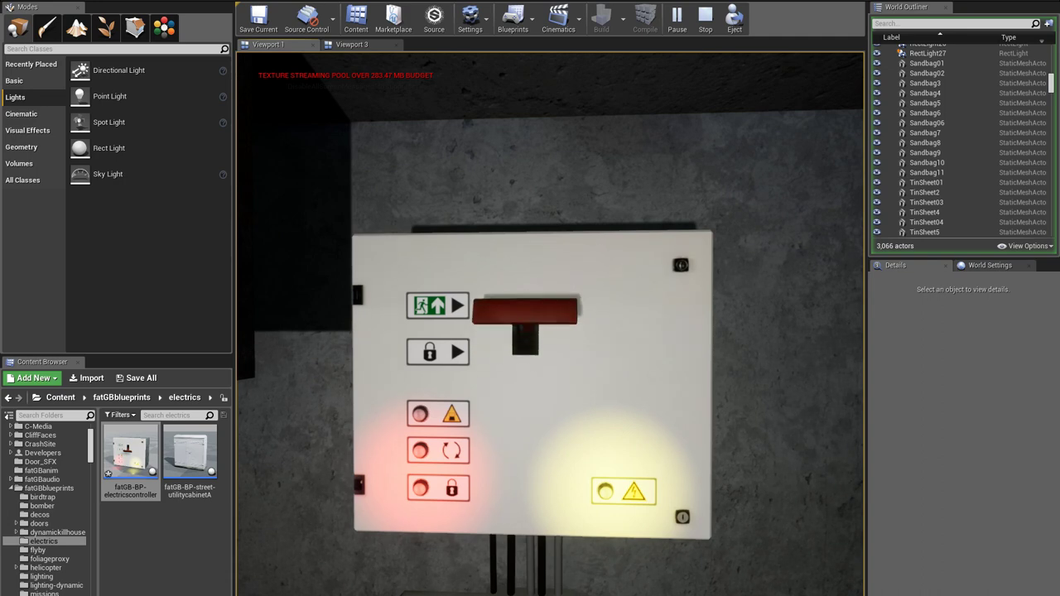
{"action": "key", "text": "Escape"}
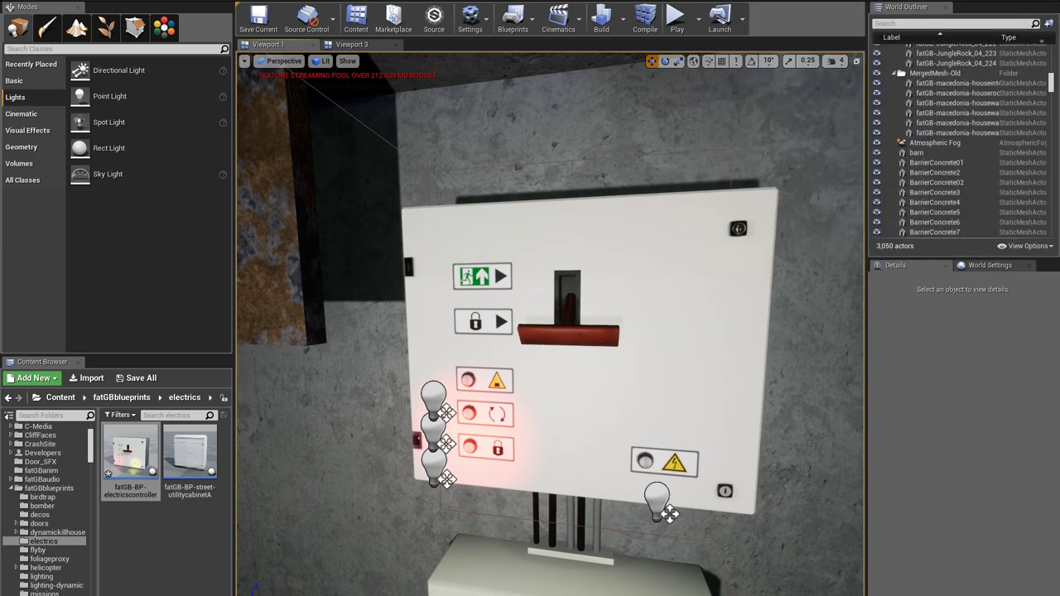
Return to the electrics controller Blueprint's Event Graph and move the floating material editor window out of the way
{"action": "key", "text": "alt+Tab"}
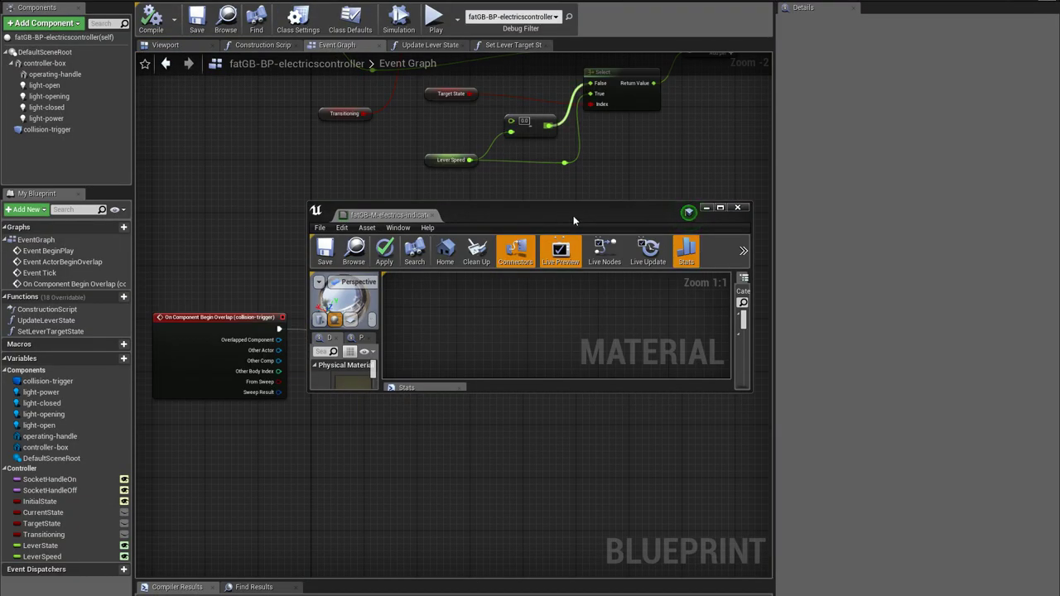
{"action": "left_click_drag", "start_coordinate": [574, 216], "coordinate": [1059, 0]}
{"action": "left_click", "coordinate": [430, 240]}
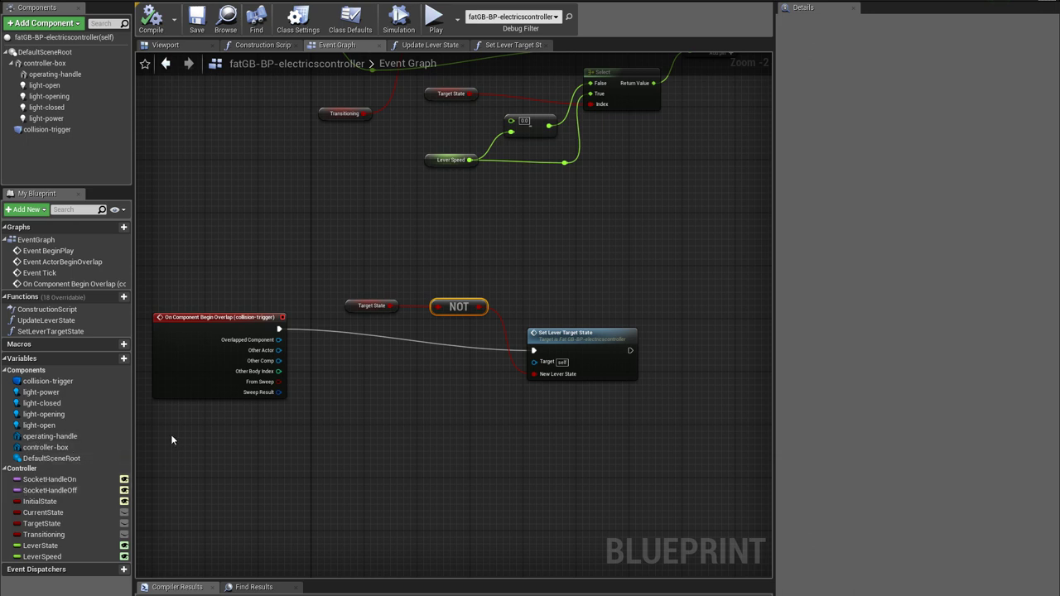
Set the LeverSpeed variable's default value to 1.0 and compile the Blueprint
{"action": "left_click", "coordinate": [42, 557]}
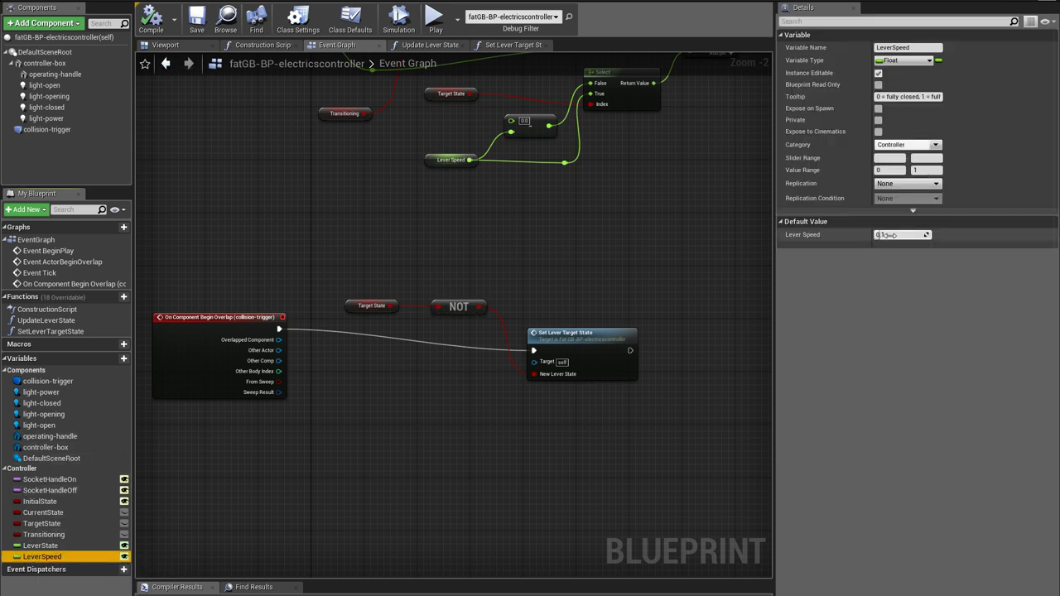
{"action": "left_click", "coordinate": [895, 234]}
{"action": "type", "text": "0.5"}
{"action": "key", "text": "Return"}
{"action": "type", "text": "1"}
{"action": "key", "text": "Return"}
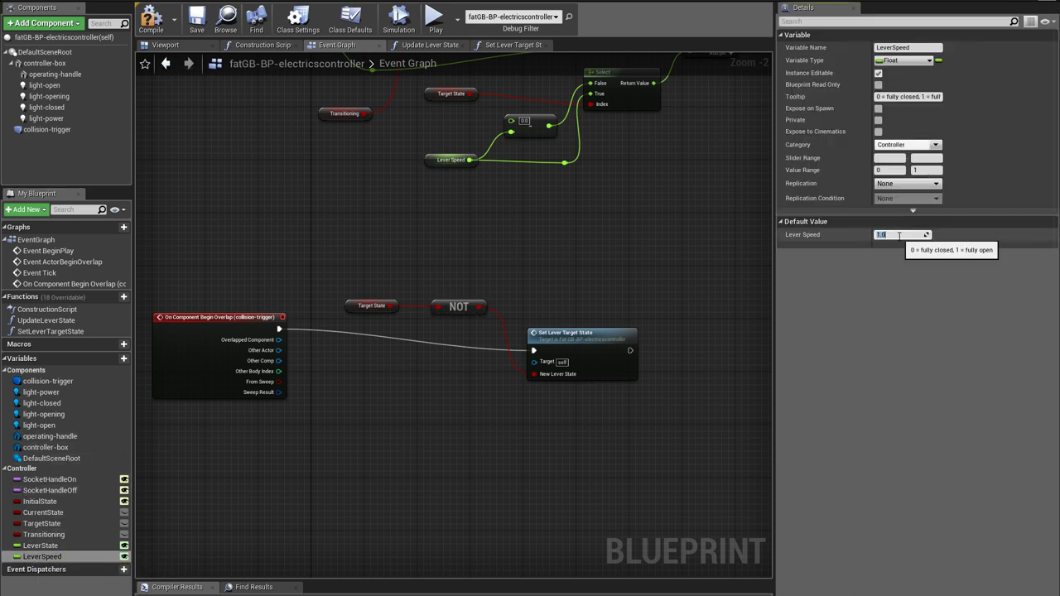
{"action": "left_click", "coordinate": [141, 25]}
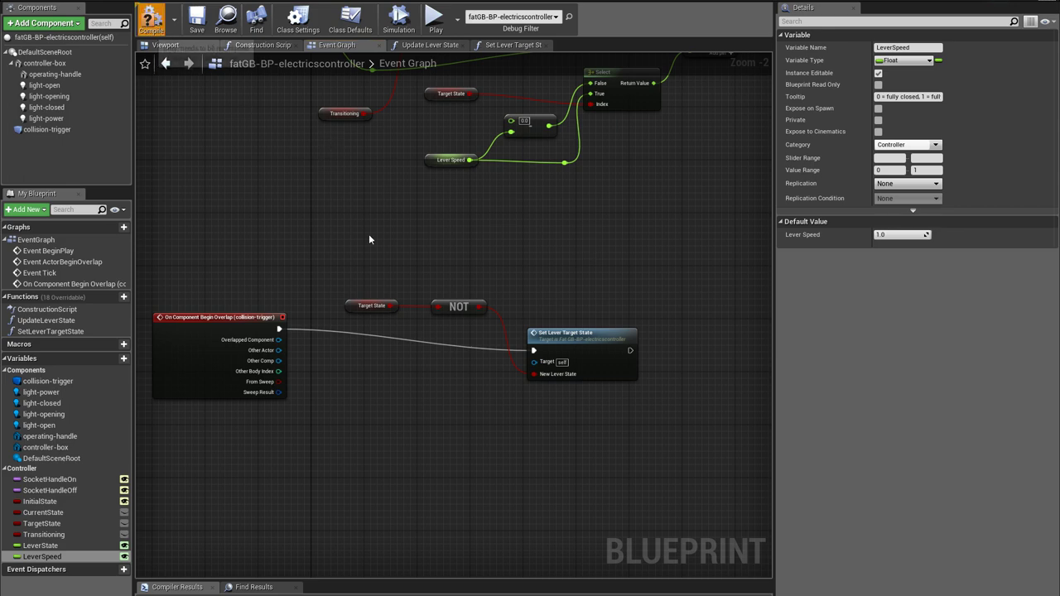
From the Transitioning setter's execution output at the end of the tick logic, search for "custom event", then for "event", to add a follow-up node
{"action": "left_click_drag", "start_coordinate": [477, 230], "coordinate": [473, 268]}
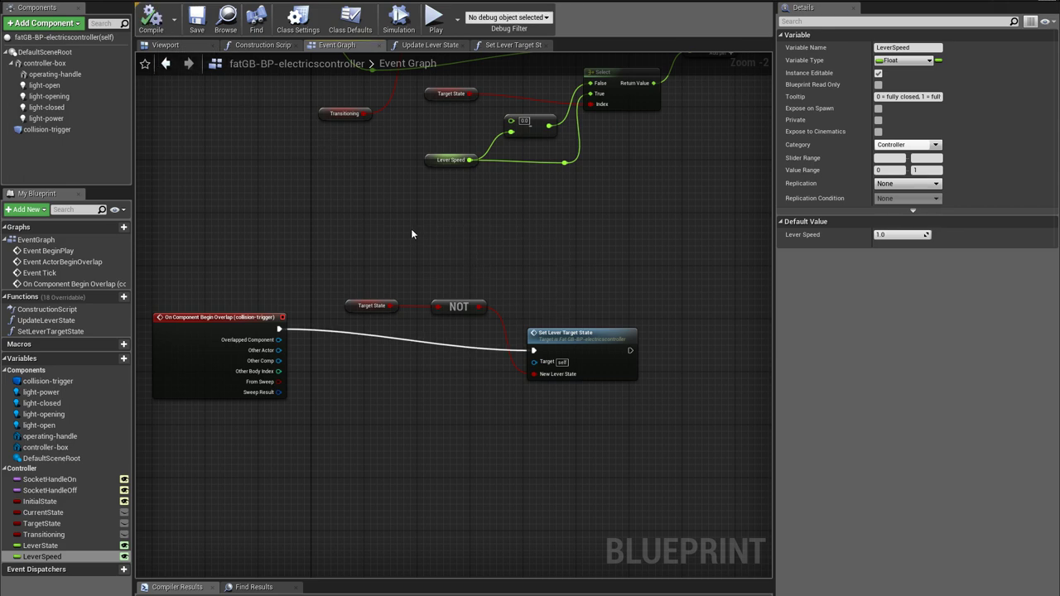
{"action": "right_click_drag", "start_coordinate": [411, 229], "coordinate": [451, 263]}
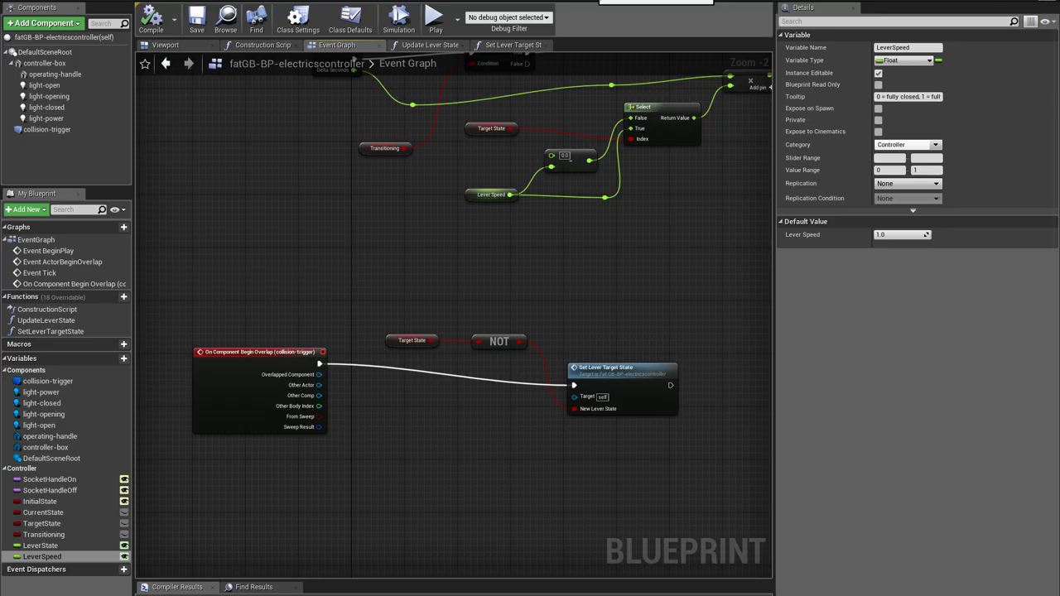
{"action": "scroll", "coordinate": [648, 307], "scroll_direction": "down", "scroll_amount": 3}
{"action": "right_click_drag", "start_coordinate": [636, 277], "coordinate": [350, 316]}
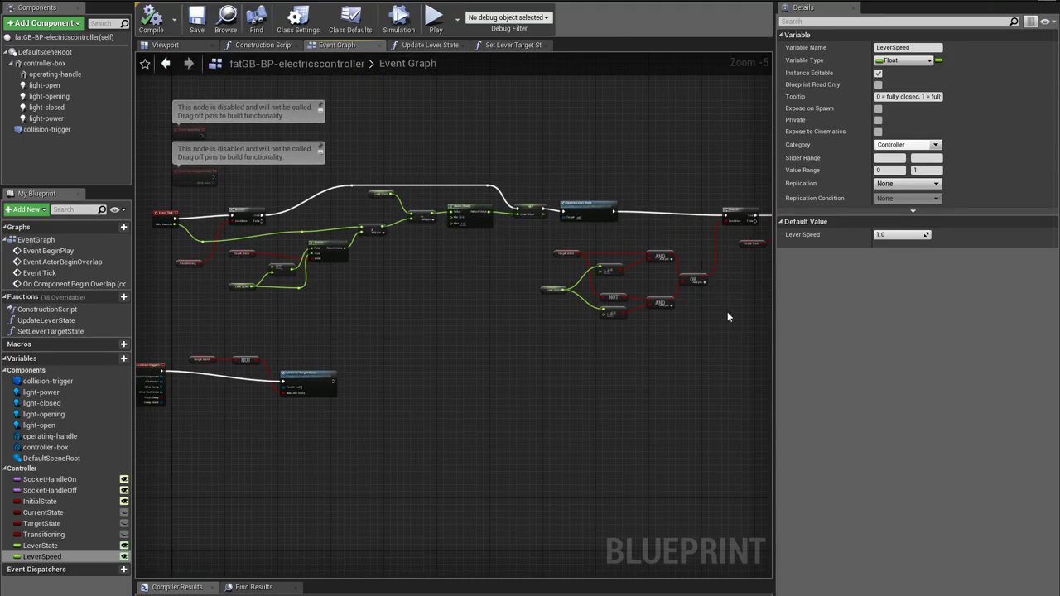
{"action": "right_click_drag", "start_coordinate": [727, 317], "coordinate": [564, 318]}
{"action": "scroll", "coordinate": [615, 303], "scroll_direction": "up", "scroll_amount": 4}
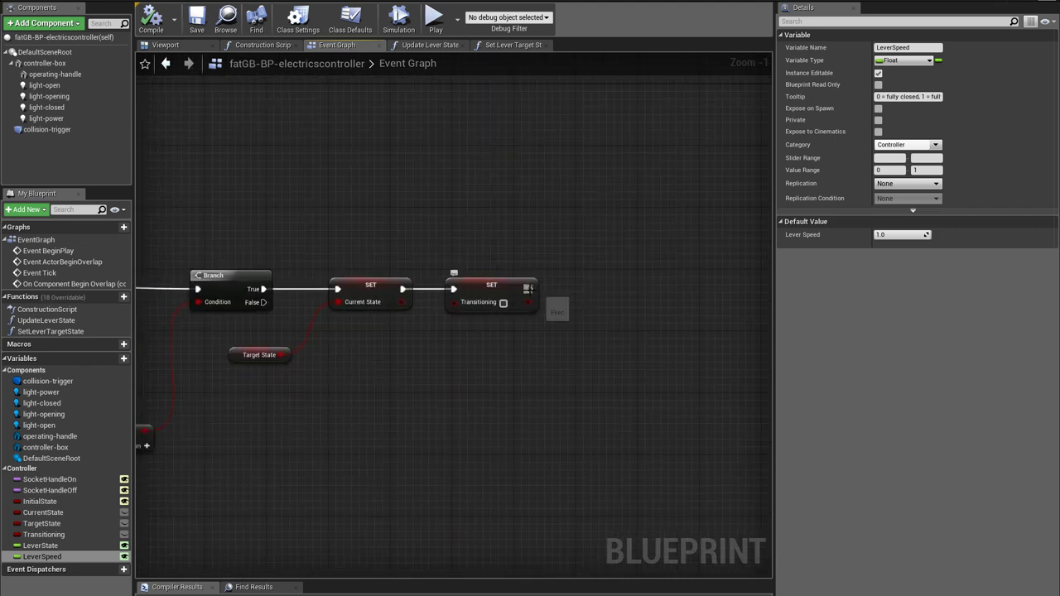
{"action": "left_click_drag", "start_coordinate": [529, 289], "coordinate": [597, 284]}
{"action": "type", "text": "custom"}
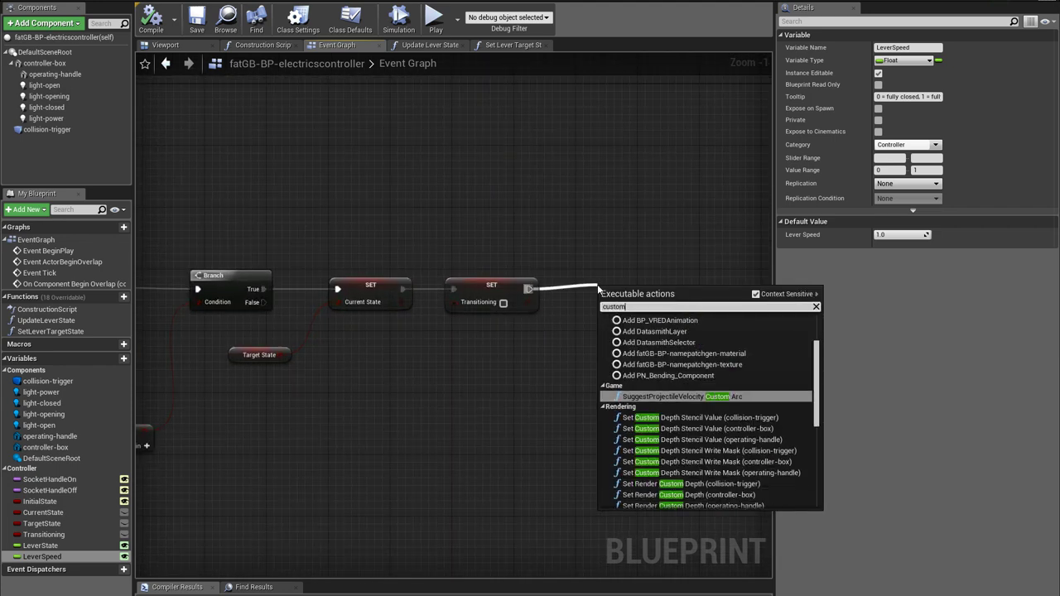
{"action": "type", "text": " event"}
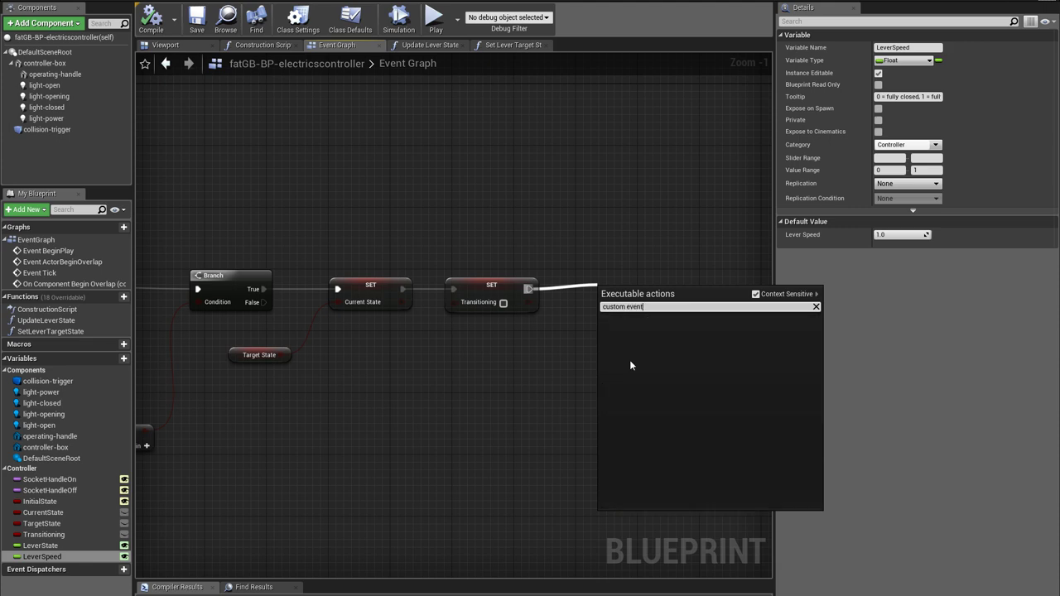
{"action": "key", "text": "ctrl+a"}
{"action": "type", "text": "event"}
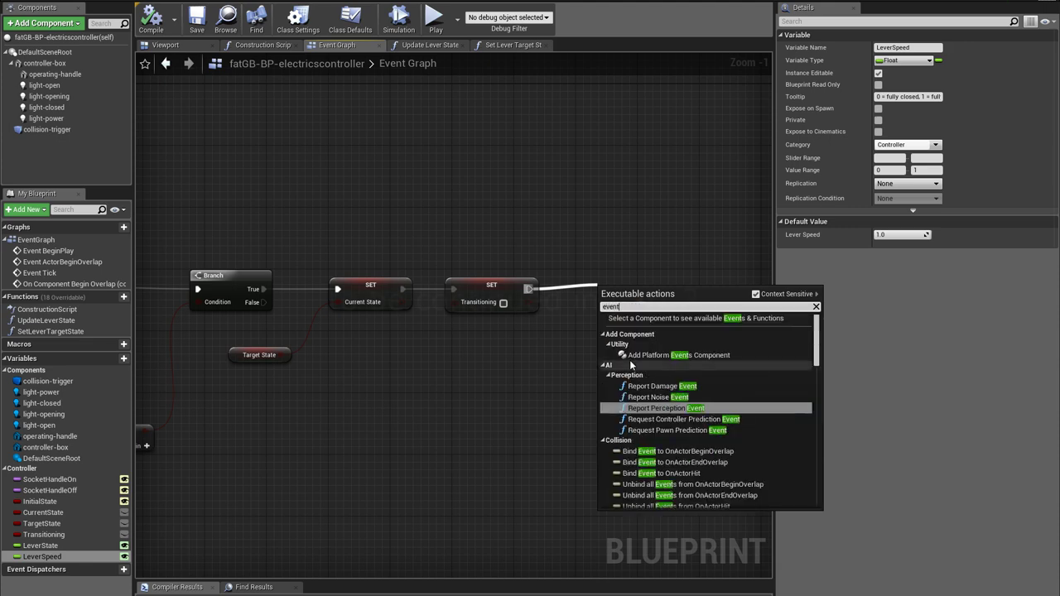